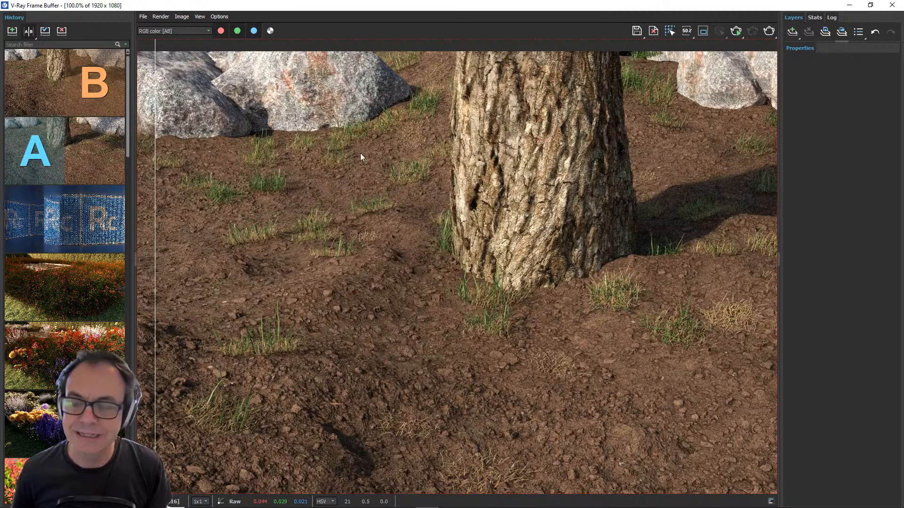
# - Look over the full tree and soil render, and close the V-Ray Frame Buffer
pyautogui.moveTo(409, 154); pyautogui.dragTo(360, 164, button='middle')
pyautogui.scroll(-1, 359, 164)
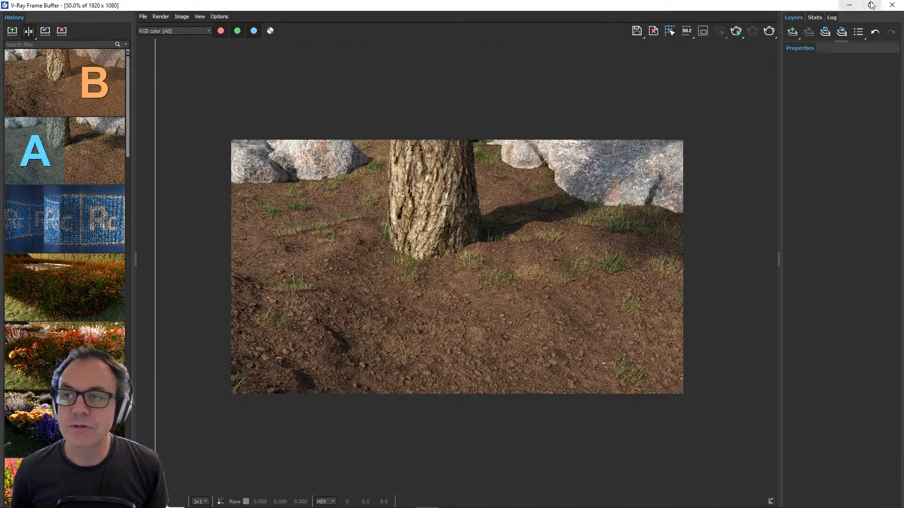
pyautogui.click(893, 5)
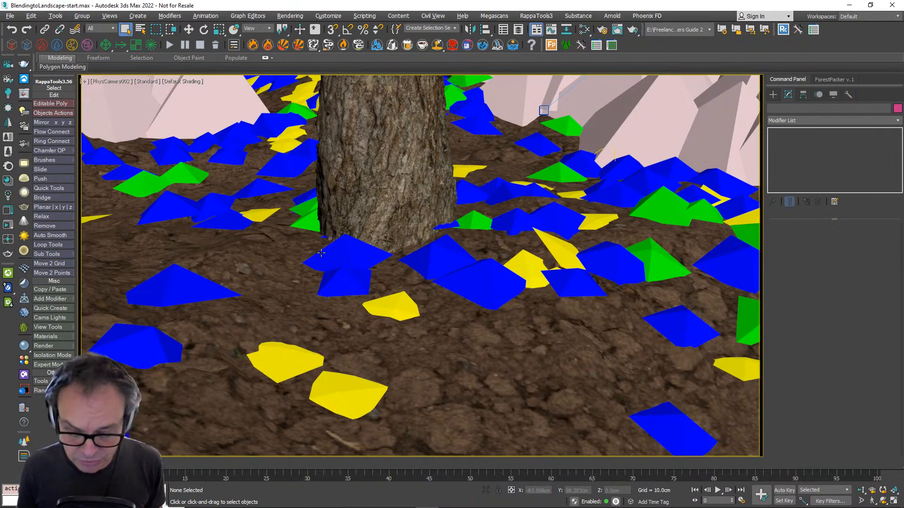
# - Select the catalpa tree's Forest object and bring its geometry item's material settings into view
pyautogui.click(386, 179)
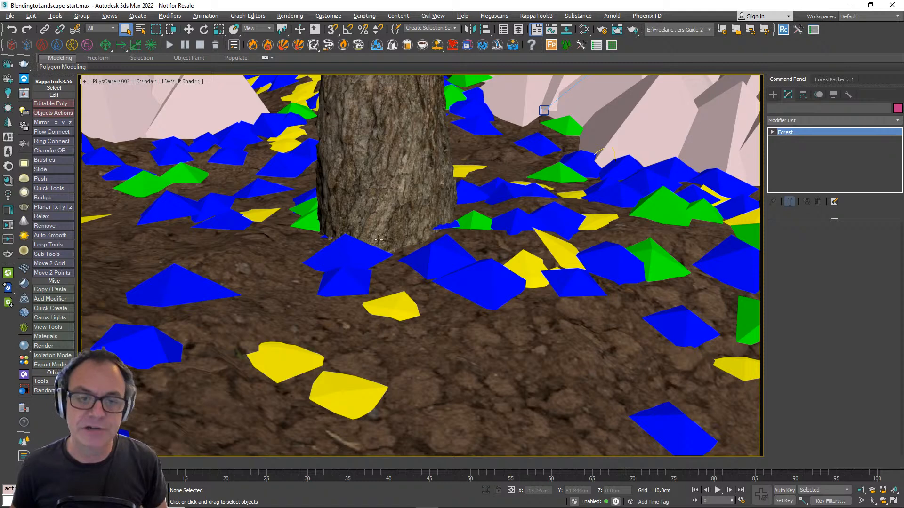
pyautogui.click(391, 222)
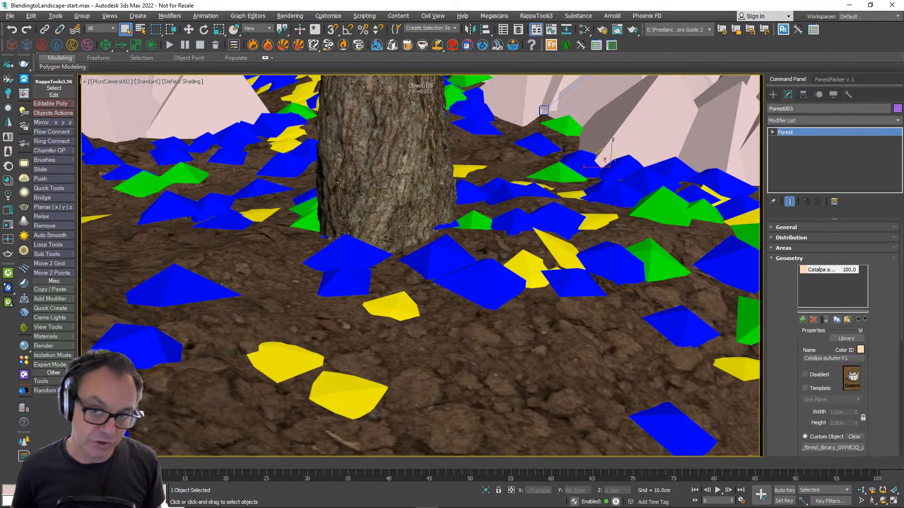
pyautogui.scroll(-6, 784, 345)
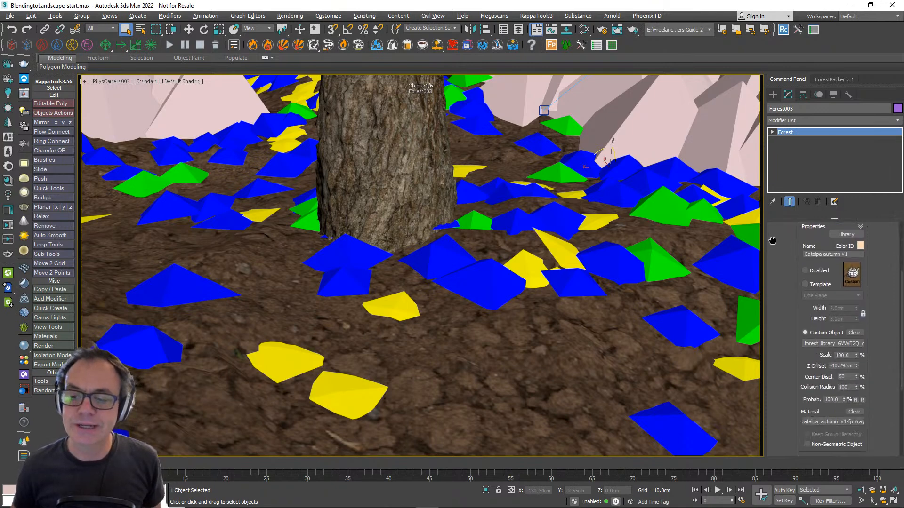
pyautogui.scroll(1, 778, 300)
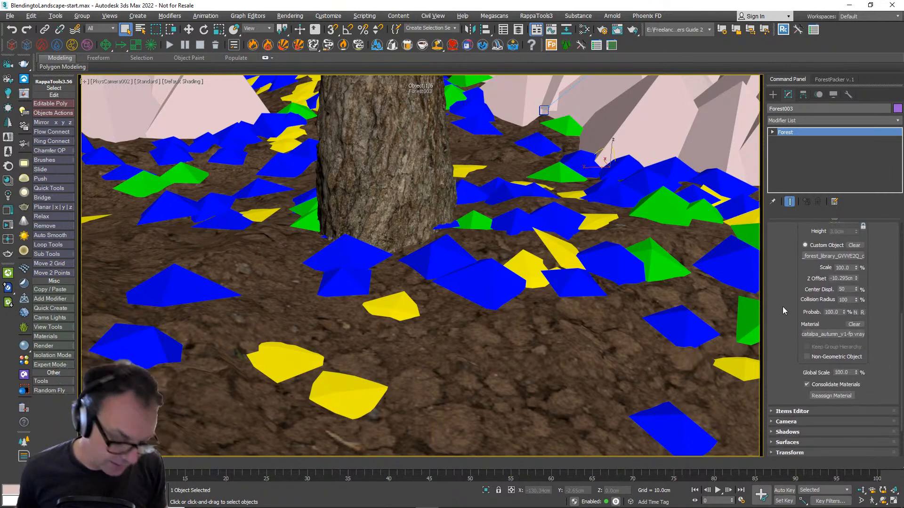
# - Open the Slate Material Editor and load the tree's catalpa_autumn_v1-fp vray material as an instance, showing its sub-material list
pyautogui.press('m')
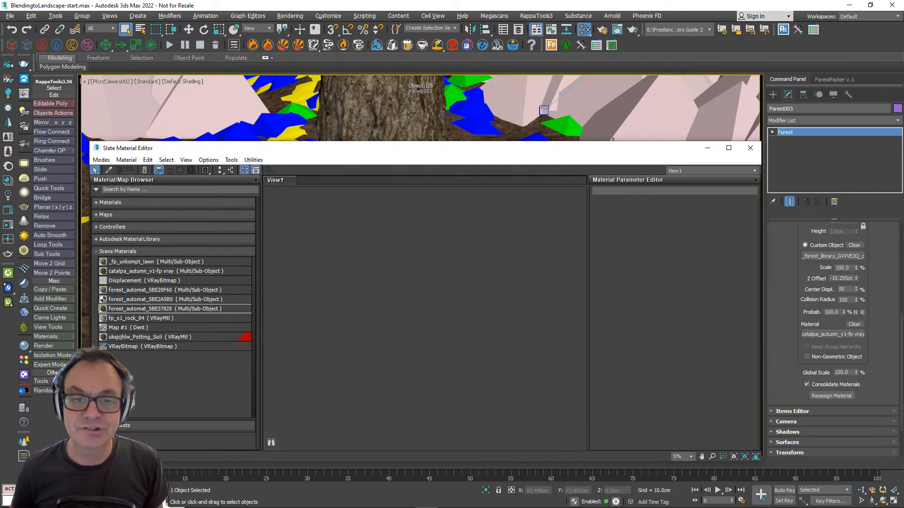
pyautogui.moveTo(782, 279); pyautogui.dragTo(793, 311)
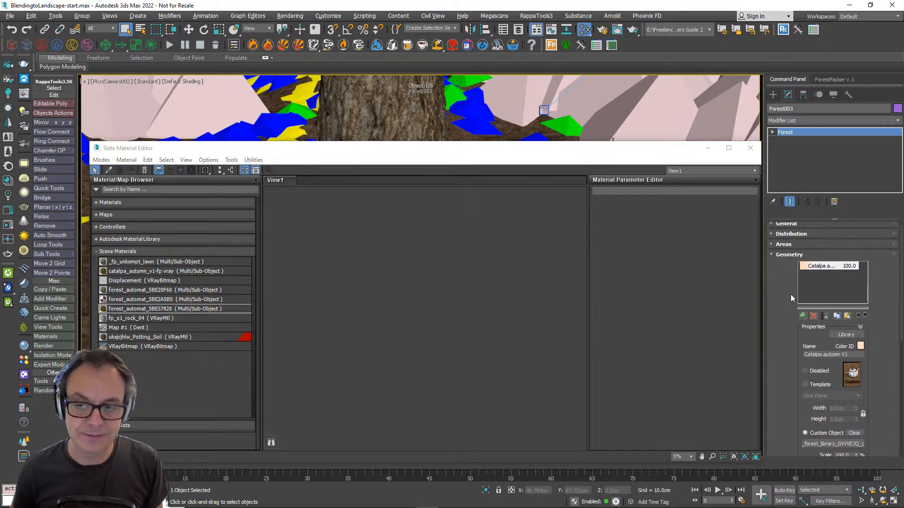
pyautogui.scroll(-5, 791, 298)
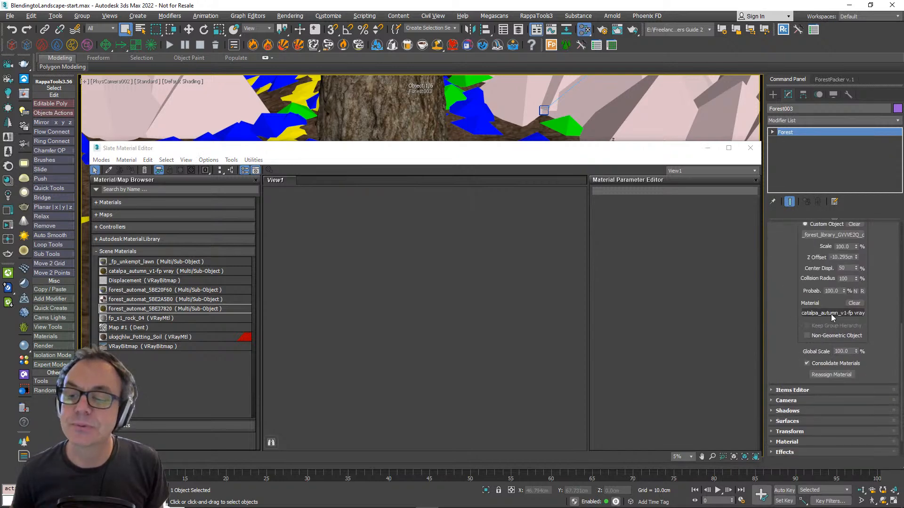
pyautogui.moveTo(832, 317); pyautogui.dragTo(441, 272)
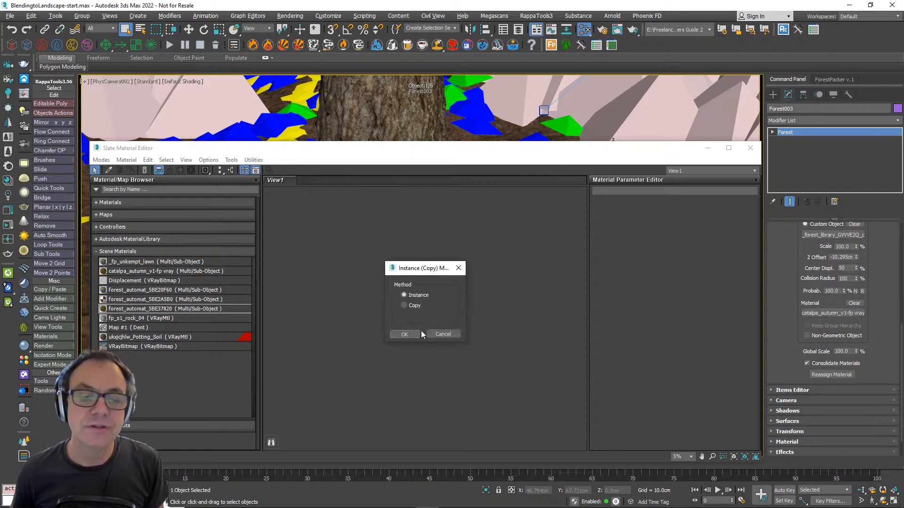
pyautogui.click(404, 335)
pyautogui.doubleClick(440, 290)
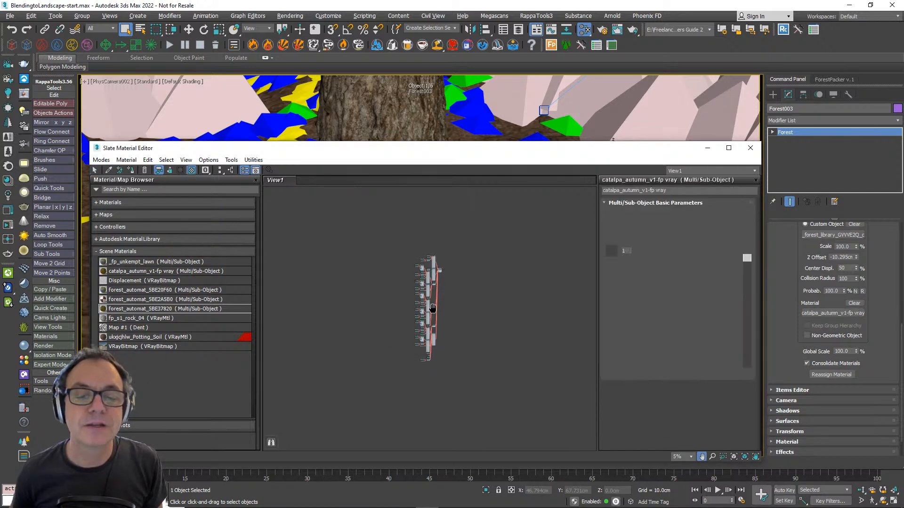
pyautogui.moveTo(448, 287); pyautogui.dragTo(448, 311, button='middle')
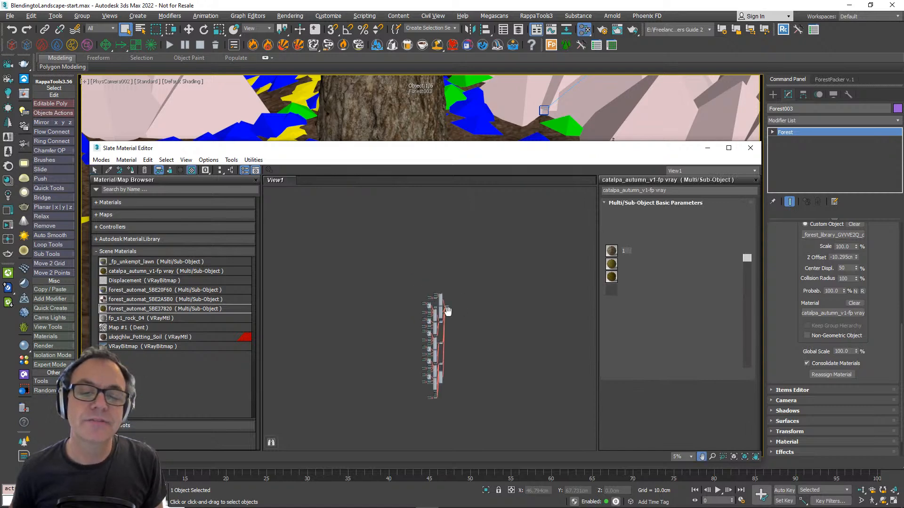
pyautogui.scroll(5, 448, 311)
pyautogui.scroll(3, 446, 315)
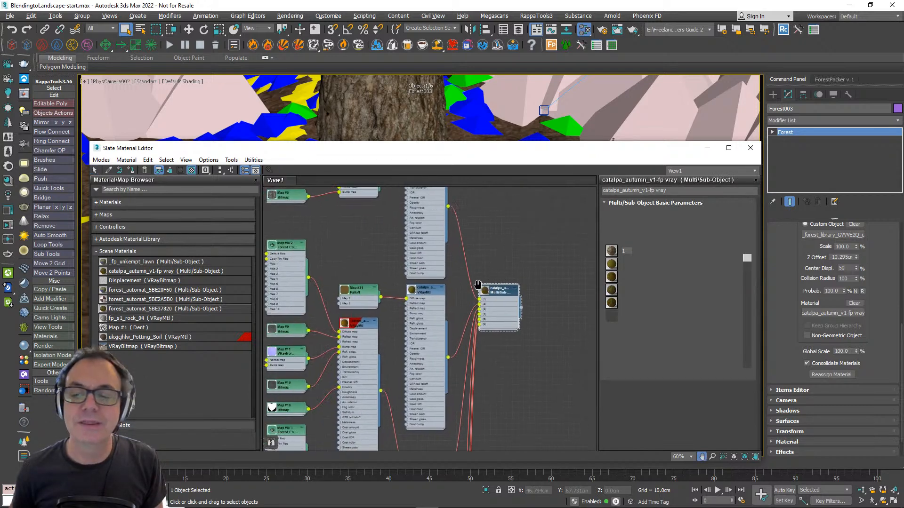
pyautogui.moveTo(478, 284); pyautogui.dragTo(471, 271, button='middle')
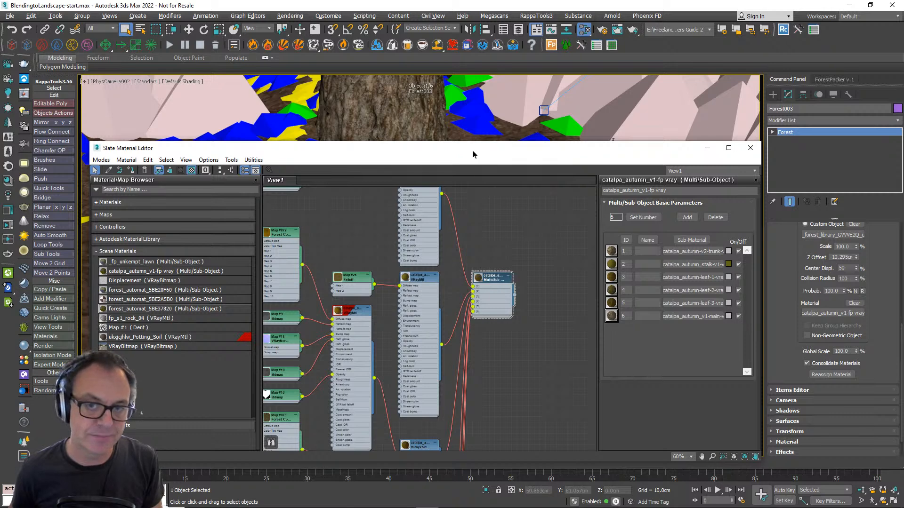
# - Shift the material editor down to uncover the scene and pick the ground plane's Potting_Soil material into the node view
pyautogui.moveTo(473, 154); pyautogui.dragTo(457, 253)
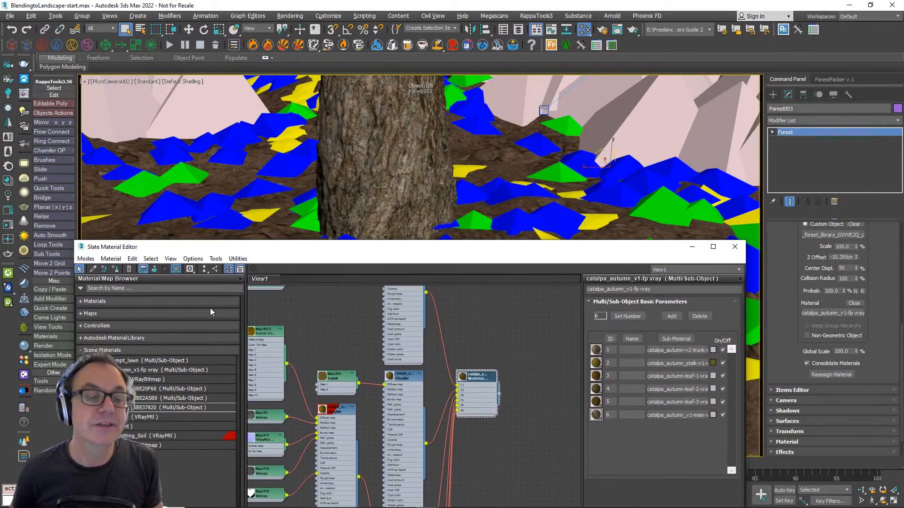
pyautogui.click(93, 269)
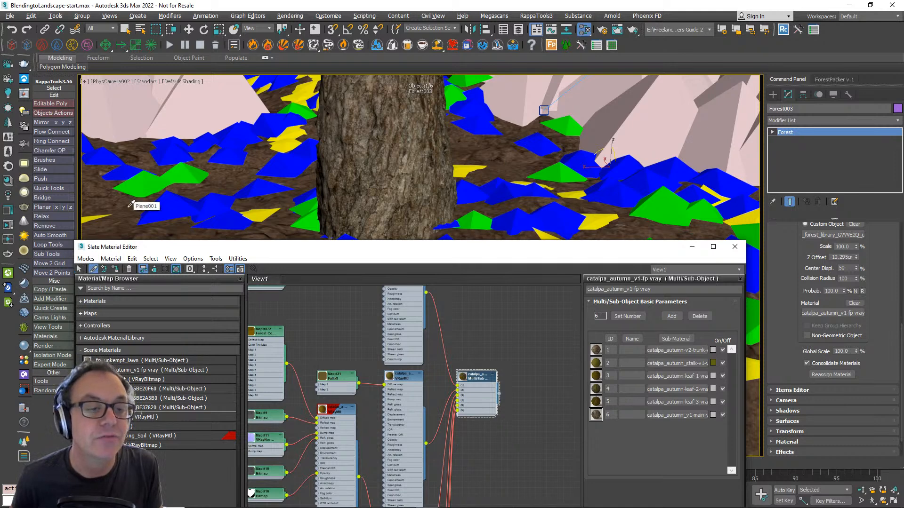
pyautogui.click(130, 206)
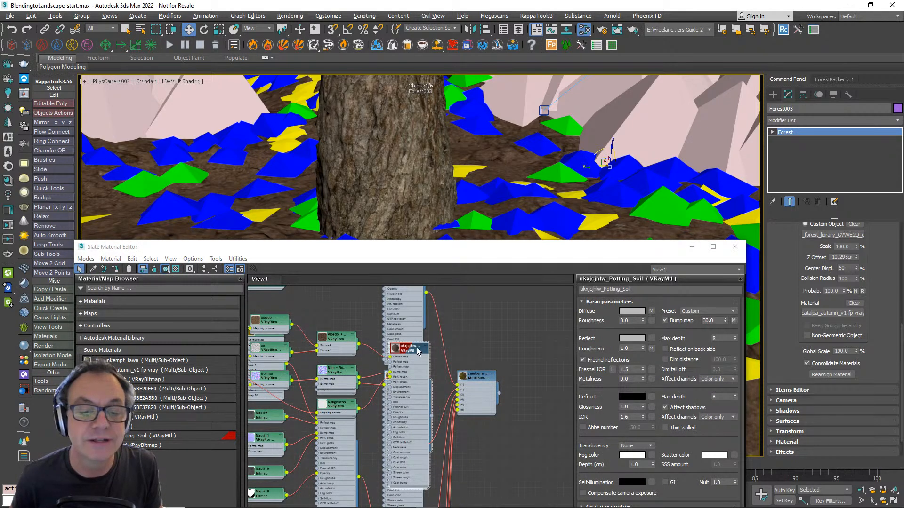
# - Move the Potting_Soil node network clear of the overlapping catalpa nodes
pyautogui.moveTo(416, 349); pyautogui.dragTo(506, 266)
pyautogui.moveTo(509, 369); pyautogui.dragTo(502, 464, button='middle')
pyautogui.scroll(-2, 501, 463)
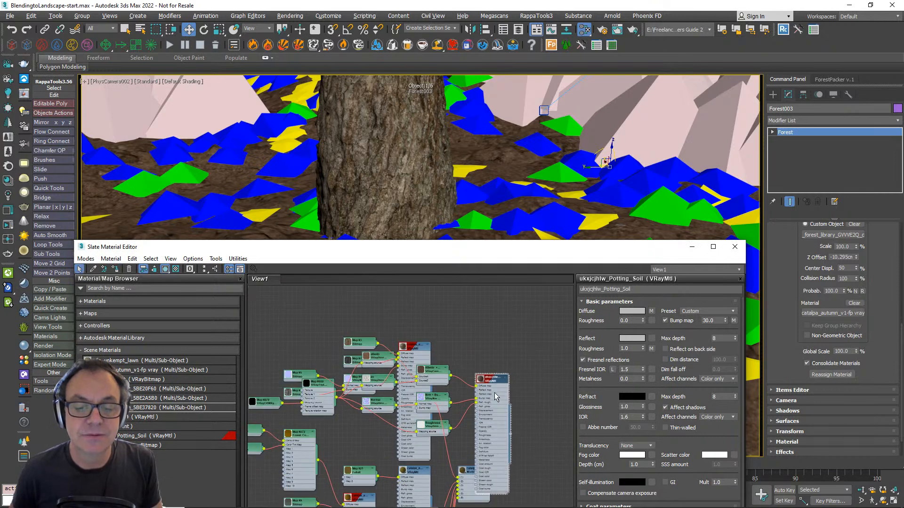
pyautogui.moveTo(495, 376); pyautogui.dragTo(478, 272)
pyautogui.moveTo(473, 354); pyautogui.dragTo(501, 394, button='middle')
pyautogui.scroll(2, 435, 384)
pyautogui.moveTo(353, 339); pyautogui.dragTo(390, 370, button='middle')
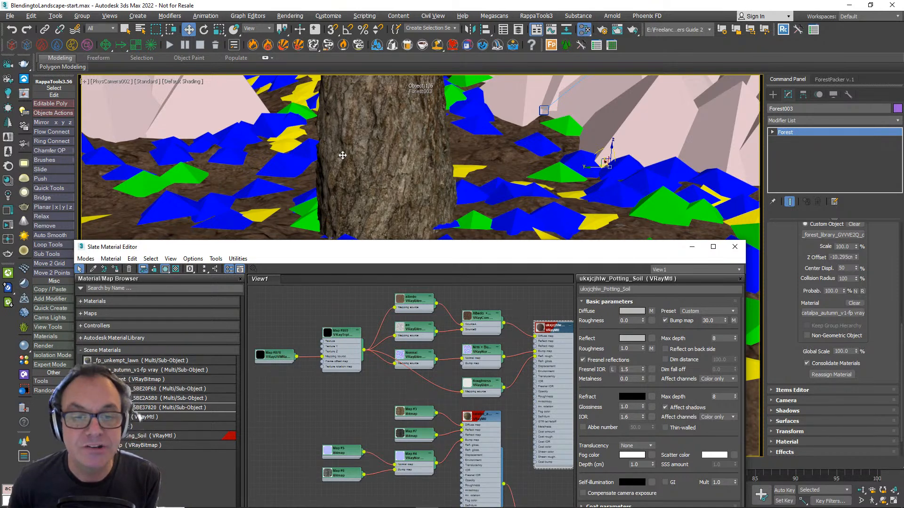
# - Examine the parameters of the soil material's VRayTriplanarTex and VRayUVWRandomizer maps
pyautogui.doubleClick(343, 335)
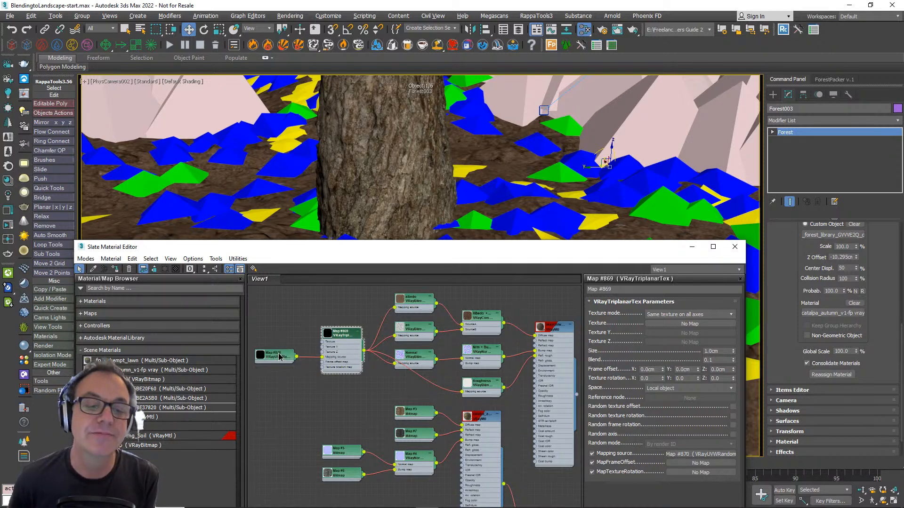
pyautogui.click(292, 378)
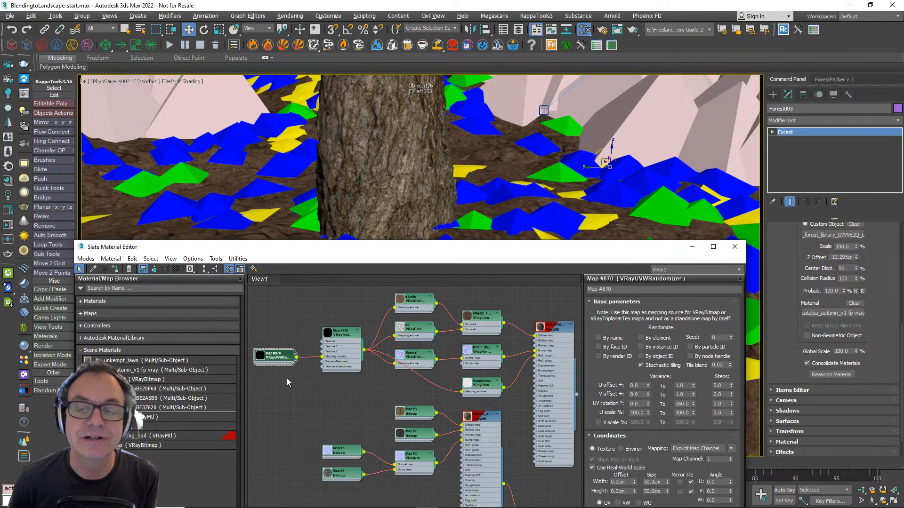
pyautogui.moveTo(281, 360); pyautogui.dragTo(292, 354)
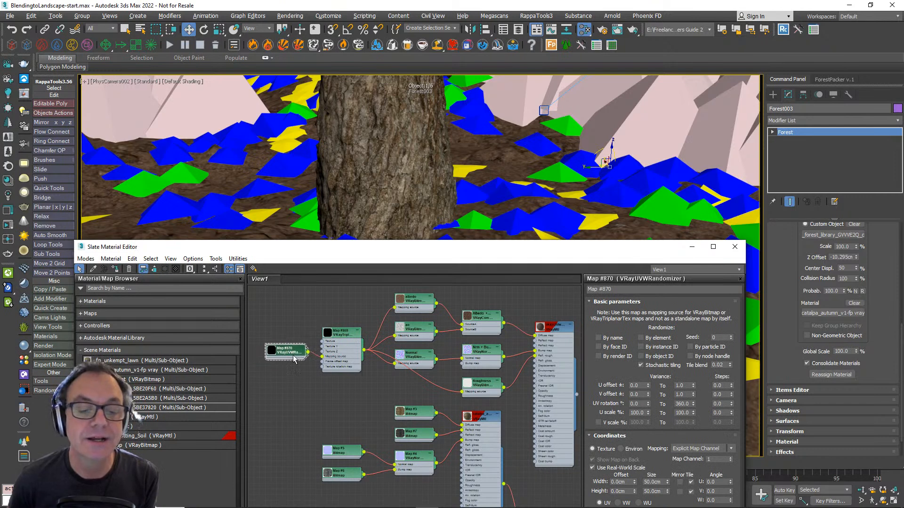
pyautogui.moveTo(288, 368)
pyautogui.mouseDown(button='middle')
pyautogui.moveTo(297, 346)
pyautogui.moveTo(284, 362)
pyautogui.mouseUp(button='middle')
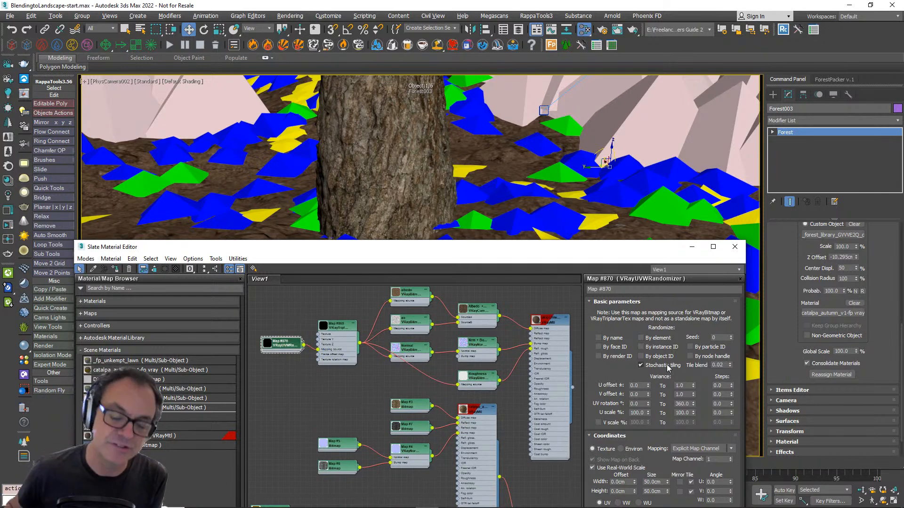
# - Add a new VRayBlendMtl in the empty area beside the soil and catalpa material nodes
pyautogui.moveTo(502, 389); pyautogui.dragTo(408, 354, button='middle')
pyautogui.scroll(-4, 443, 400)
pyautogui.moveTo(457, 428); pyautogui.dragTo(368, 354, button='middle')
pyautogui.scroll(3, 417, 368)
pyautogui.scroll(-3, 417, 368)
pyautogui.scroll(2, 416, 368)
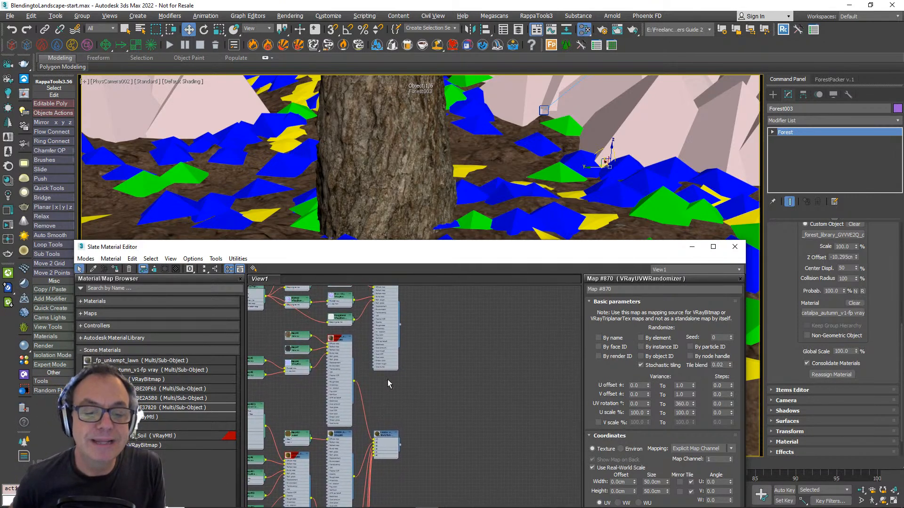
pyautogui.rightClick(464, 359)
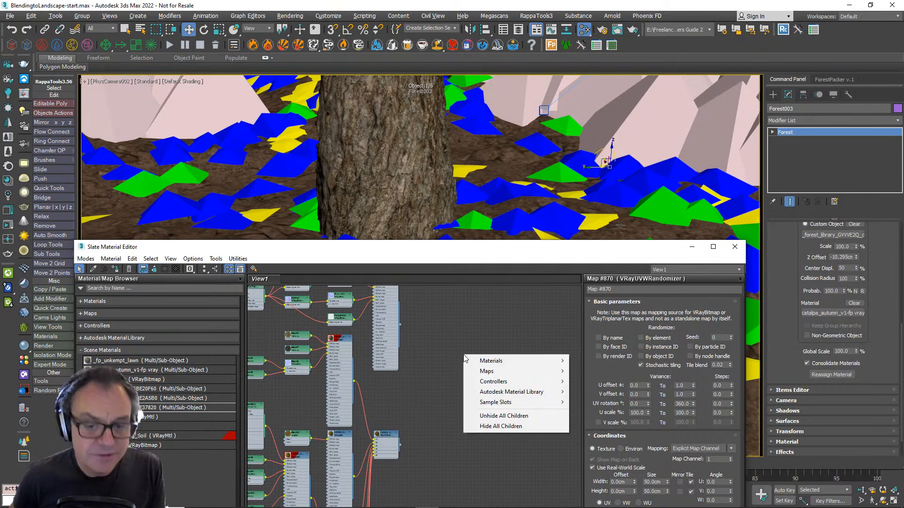
pyautogui.moveTo(491, 361)
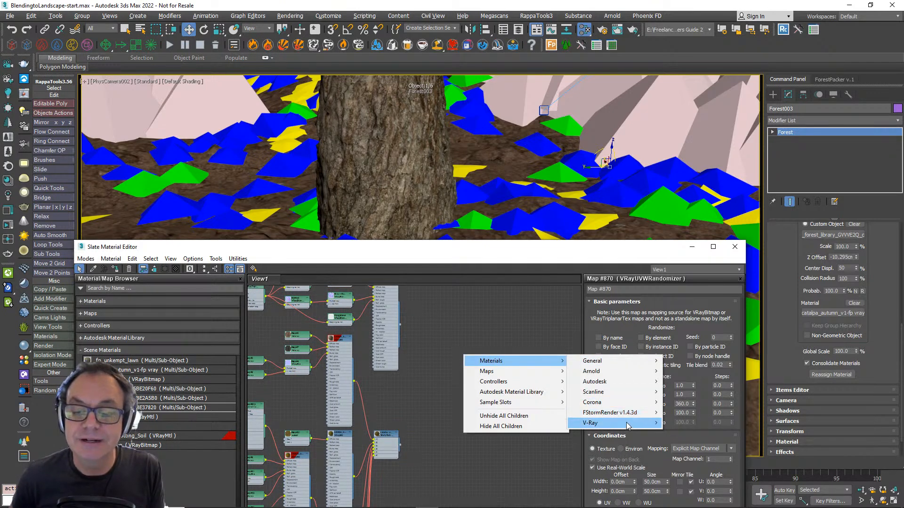
pyautogui.moveTo(631, 426)
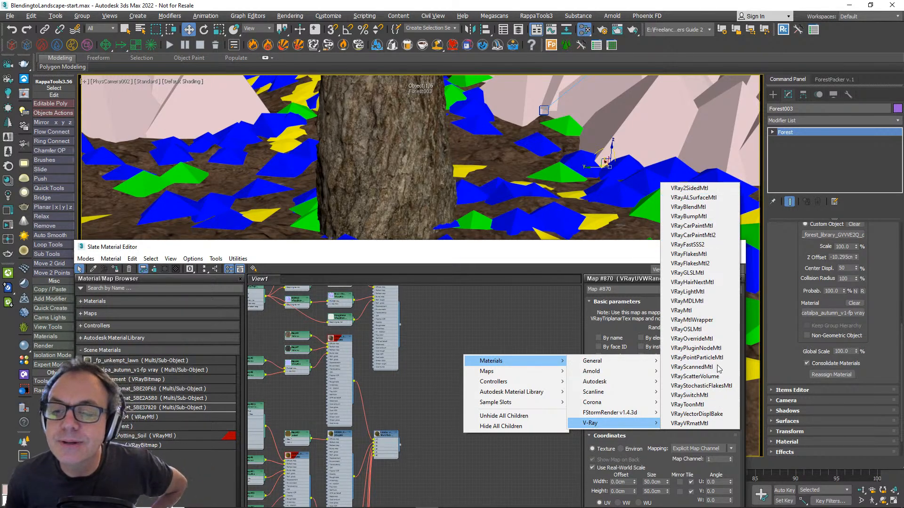
pyautogui.click(687, 207)
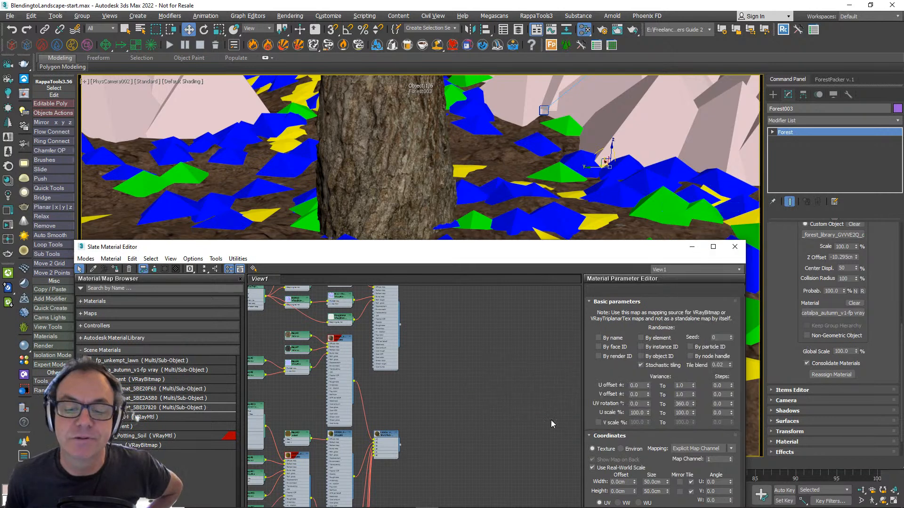
# - Place the blend material node near the catalpa Multi/Sub-Object node and assign it as an instance to the tree item's material slot
pyautogui.scroll(2, 402, 433)
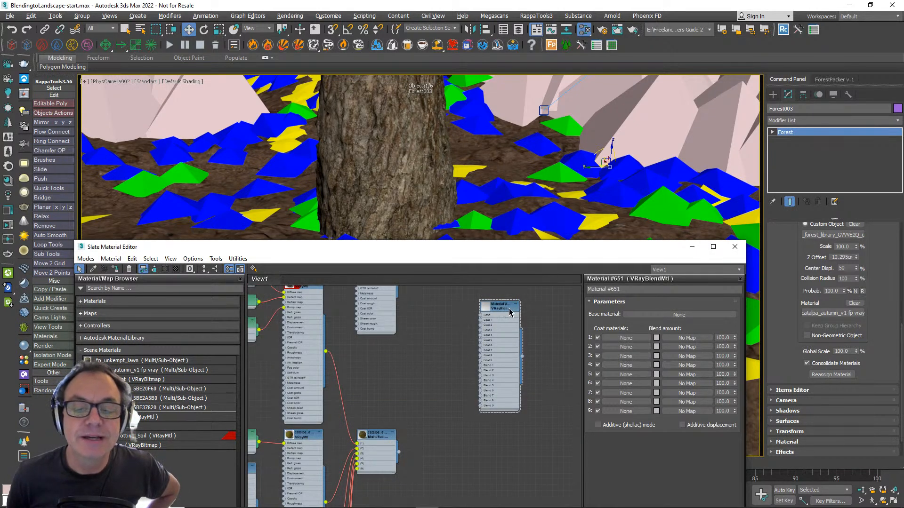
pyautogui.moveTo(509, 311); pyautogui.dragTo(493, 355)
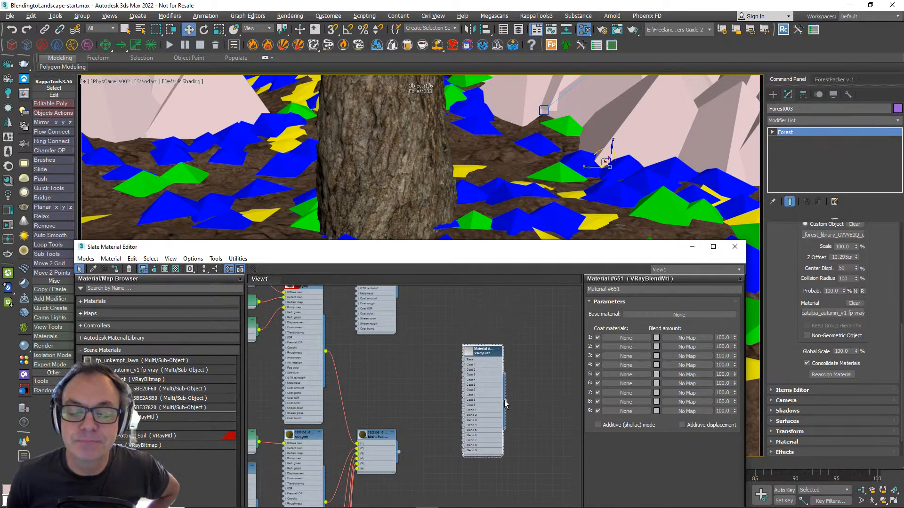
pyautogui.moveTo(505, 403); pyautogui.dragTo(821, 315)
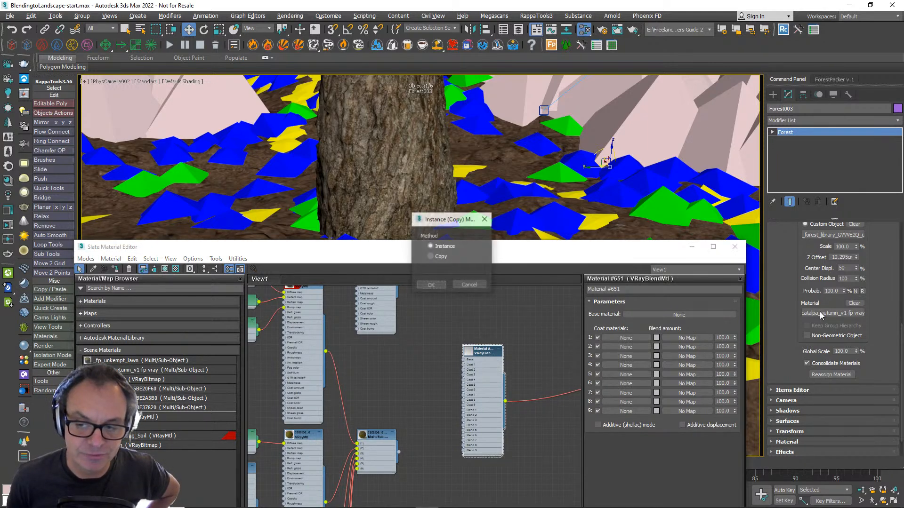
pyautogui.click(431, 285)
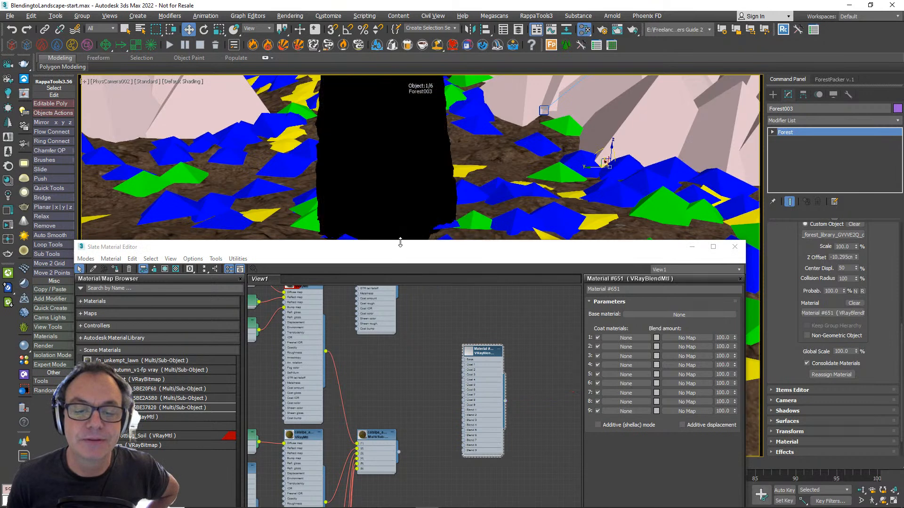
# - Connect the catalpa_autumn_v1-fp vray Multi/Sub-Object material to the Base input of the blend material
pyautogui.moveTo(397, 415); pyautogui.dragTo(411, 366, button='middle')
pyautogui.scroll(4, 394, 380)
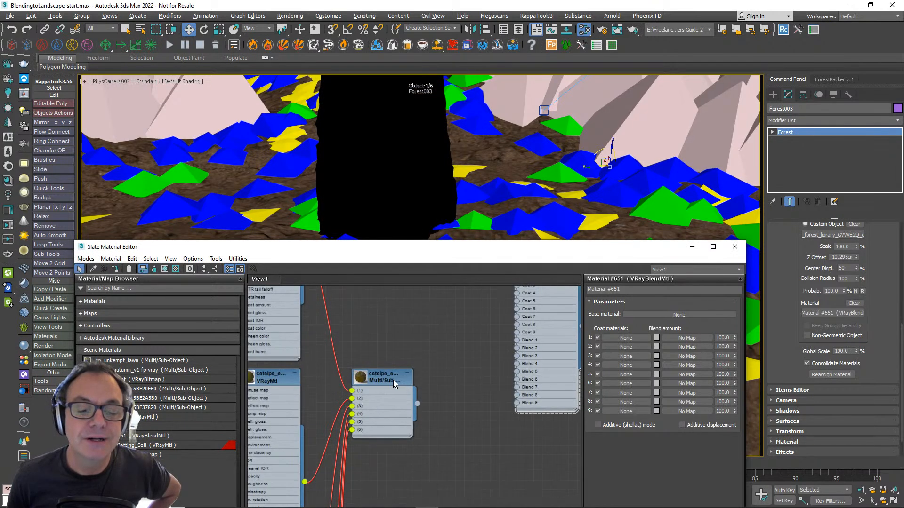
pyautogui.moveTo(421, 327); pyautogui.dragTo(394, 377, button='middle')
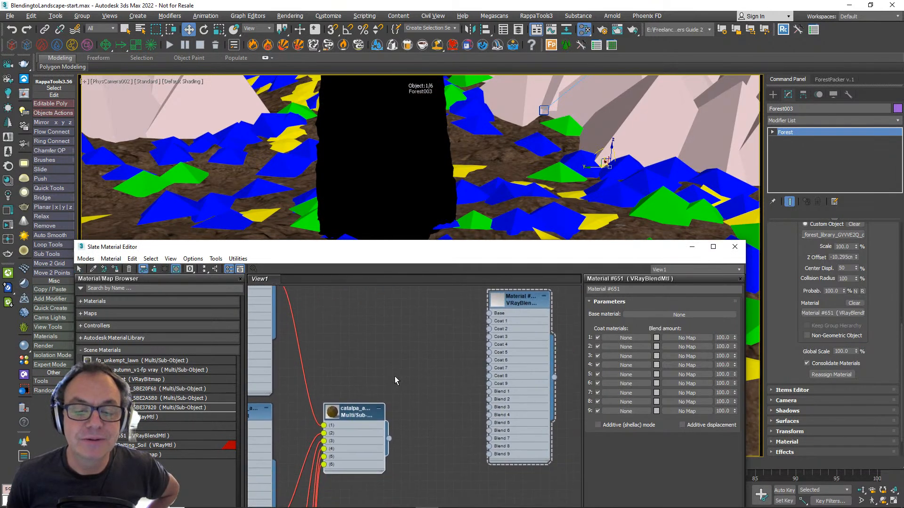
pyautogui.scroll(-1, 394, 377)
pyautogui.moveTo(389, 434); pyautogui.dragTo(477, 323)
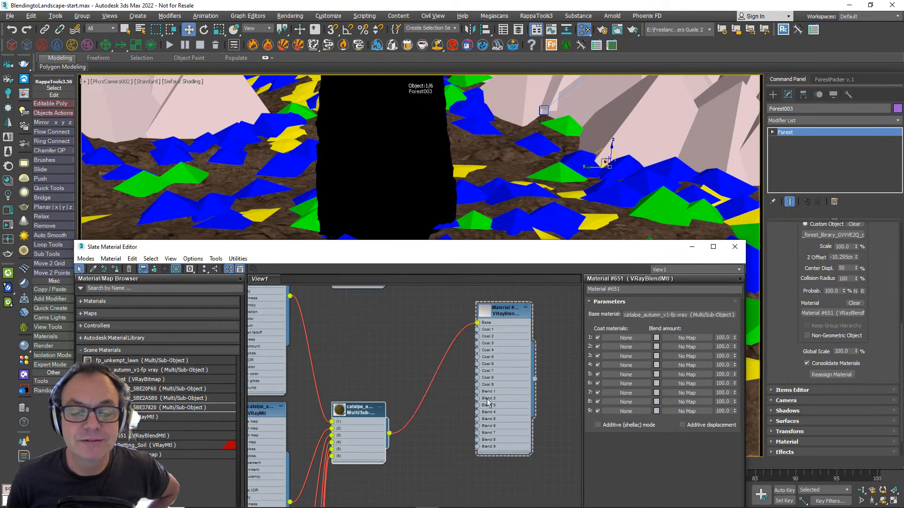
# - Connect the Potting_Soil VRayMtl to the Coat 1 input of the VRayBlendMtl
pyautogui.moveTo(451, 355); pyautogui.dragTo(426, 417, button='middle')
pyautogui.scroll(-3, 434, 388)
pyautogui.moveTo(405, 315); pyautogui.dragTo(424, 307)
pyautogui.moveTo(426, 357); pyautogui.dragTo(375, 308, button='middle')
pyautogui.scroll(2, 394, 307)
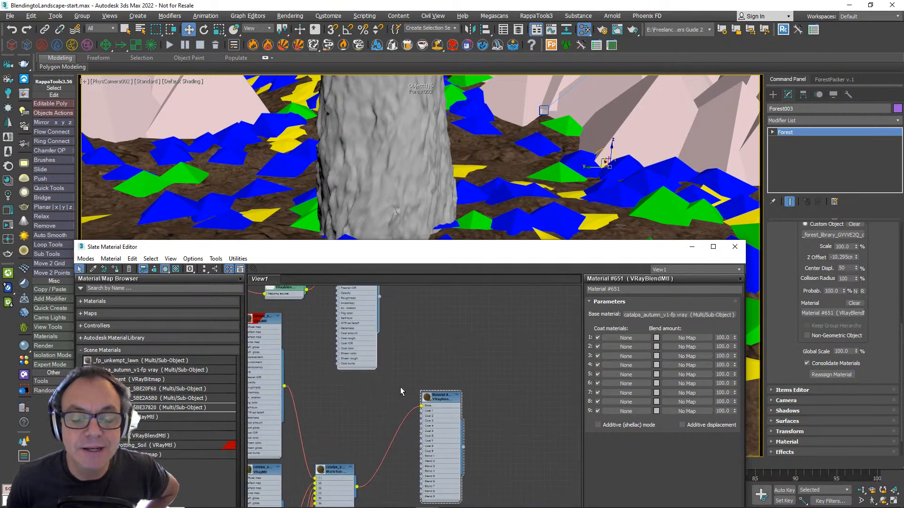
pyautogui.scroll(-2, 430, 415)
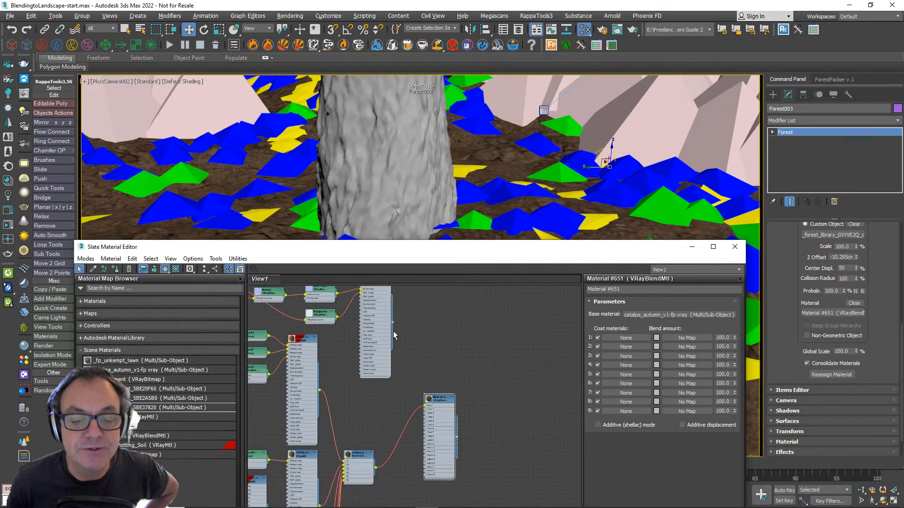
pyautogui.moveTo(392, 324); pyautogui.dragTo(426, 411)
pyautogui.scroll(3, 432, 451)
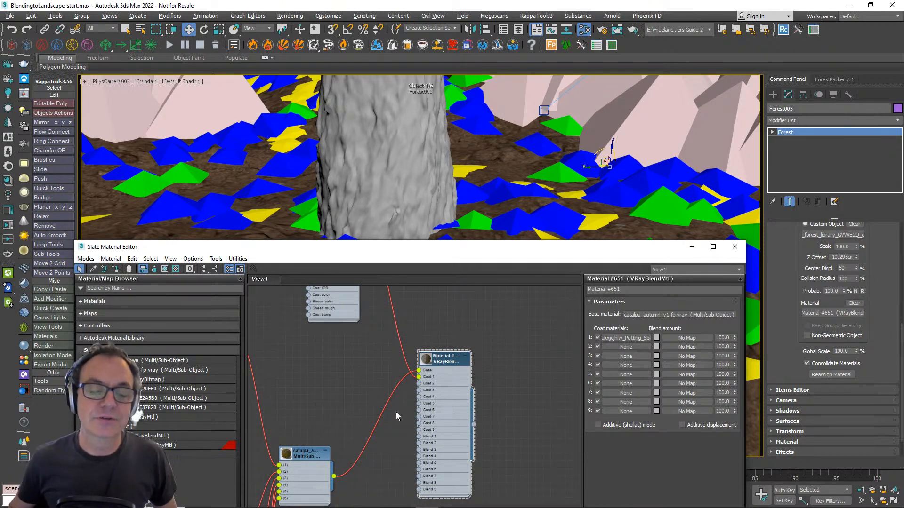
# - Add a VRayDistanceTex map to the Blend 1 input of the blend material and place its node below the catalpa Multi/Sub-Object node
pyautogui.moveTo(361, 429); pyautogui.dragTo(392, 333, button='middle')
pyautogui.moveTo(455, 374); pyautogui.dragTo(401, 397, button='middle')
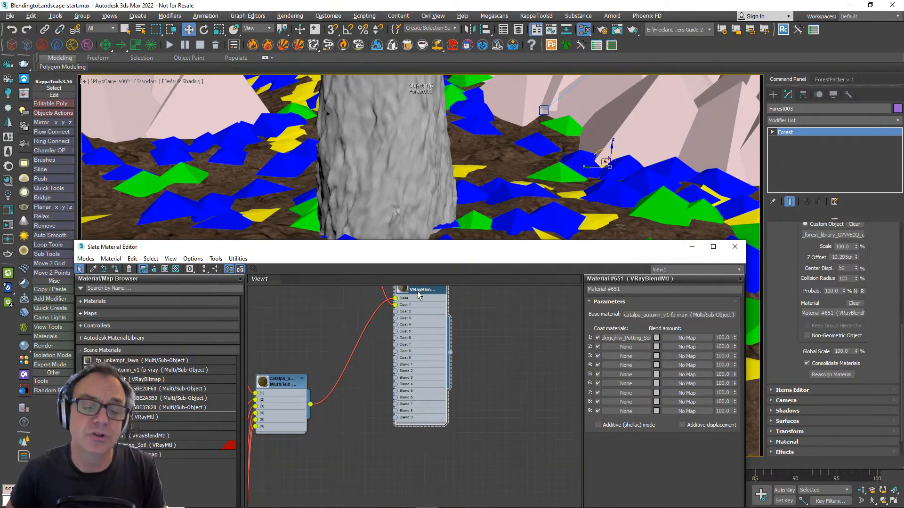
pyautogui.moveTo(414, 365); pyautogui.dragTo(454, 363, button='middle')
pyautogui.scroll(1, 448, 348)
pyautogui.scroll(-1, 459, 353)
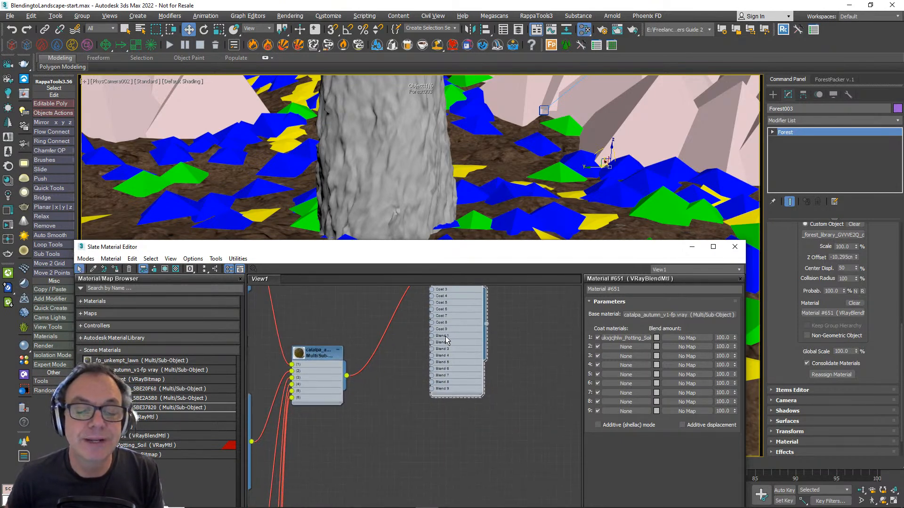
pyautogui.moveTo(432, 336); pyautogui.dragTo(379, 459)
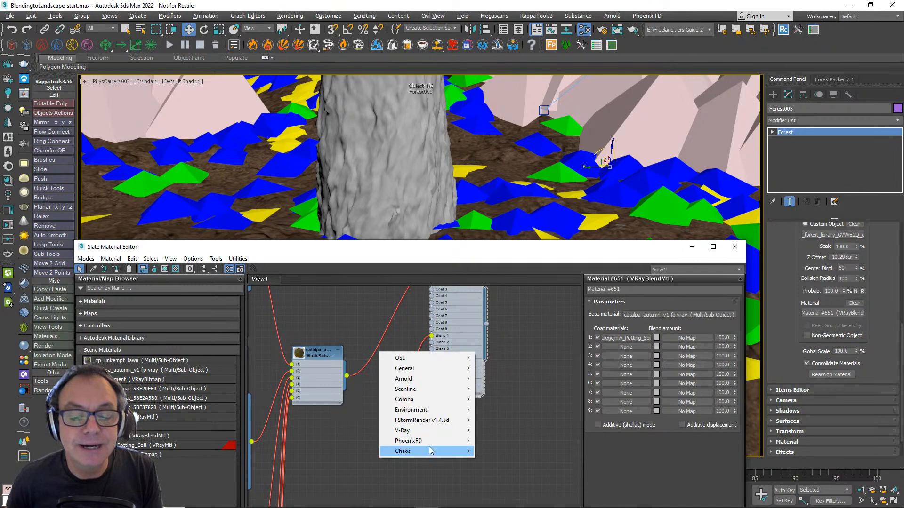
pyautogui.moveTo(430, 452)
pyautogui.moveTo(427, 431)
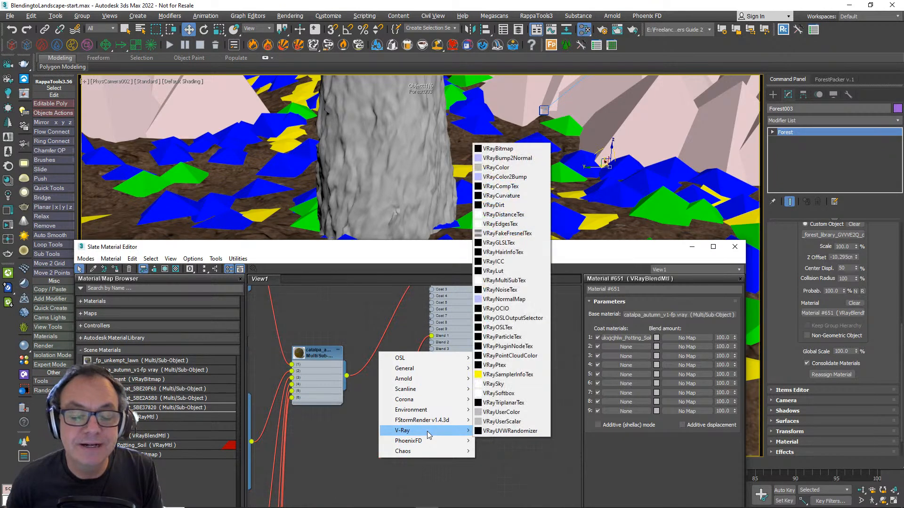
pyautogui.click(518, 215)
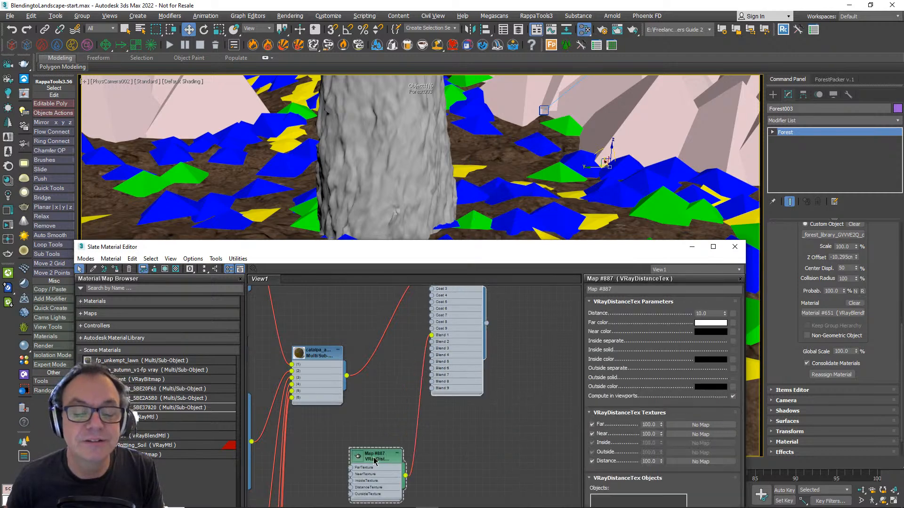
pyautogui.moveTo(375, 460); pyautogui.dragTo(368, 453)
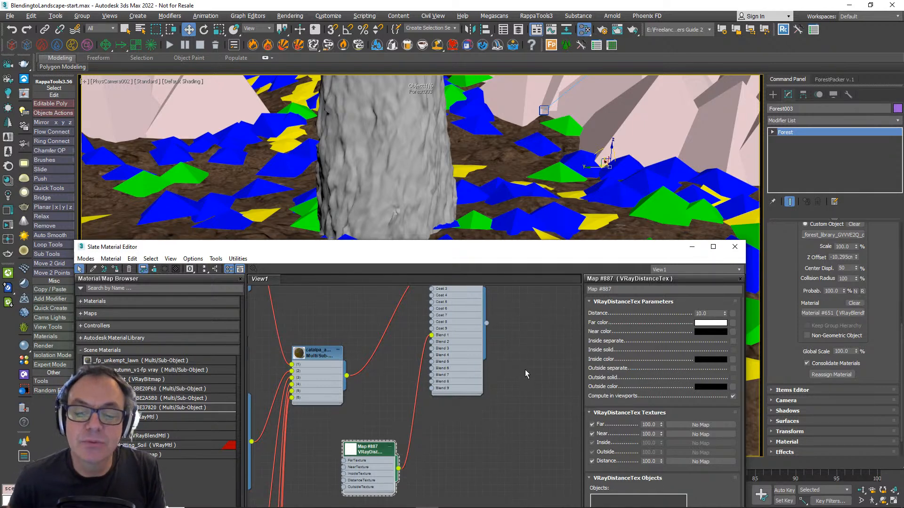
# - Swap the far and near colors of the VRayDistanceTex so far is black and near is white
pyautogui.scroll(5, 524, 365)
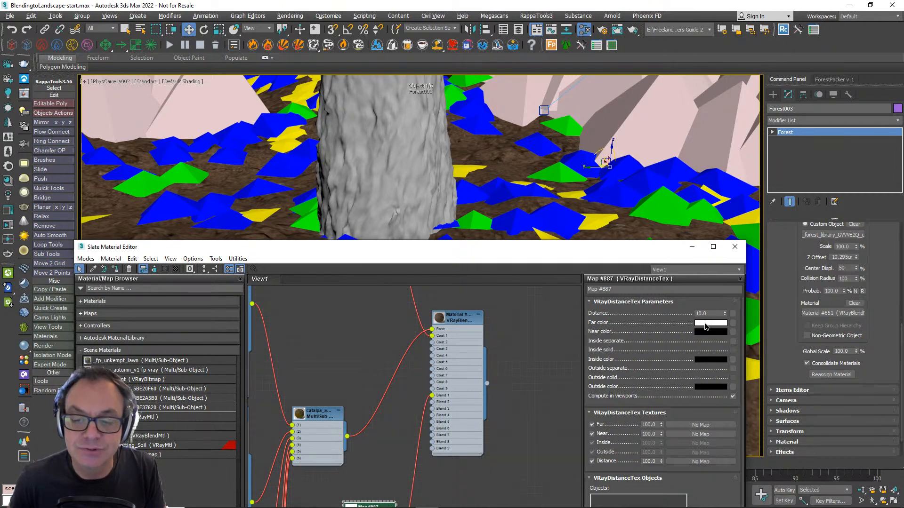
pyautogui.moveTo(705, 326); pyautogui.dragTo(706, 332)
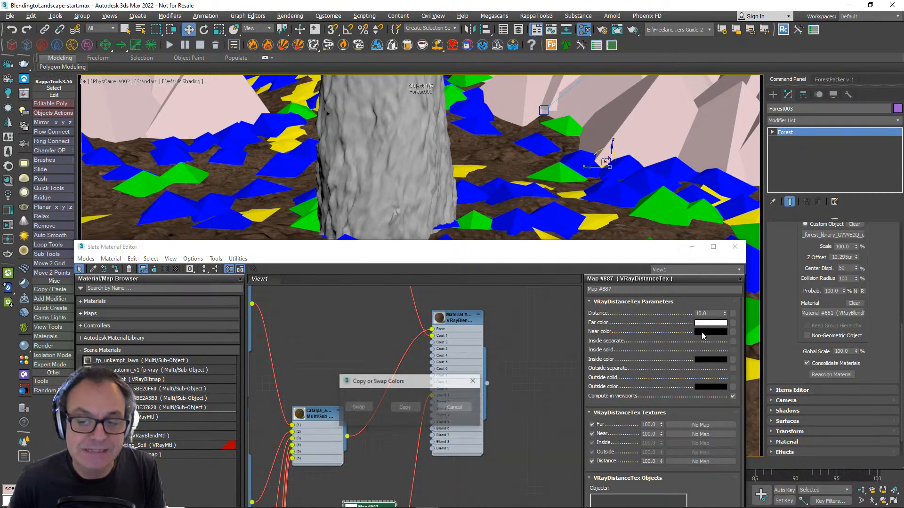
pyautogui.click(358, 408)
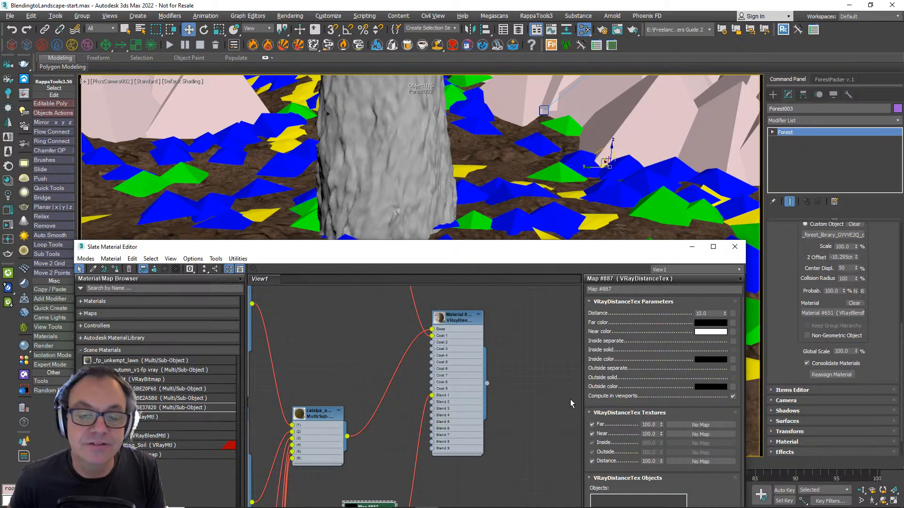
# - Add the ground plane, Plane001, to the VRayDistanceTex objects list by picking it in the scene
pyautogui.moveTo(653, 386); pyautogui.dragTo(659, 281)
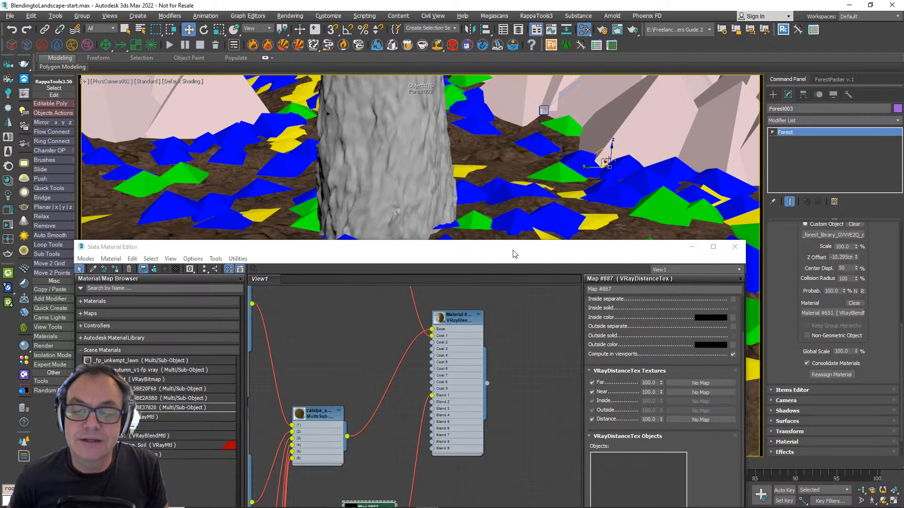
pyautogui.moveTo(515, 250); pyautogui.dragTo(480, 164)
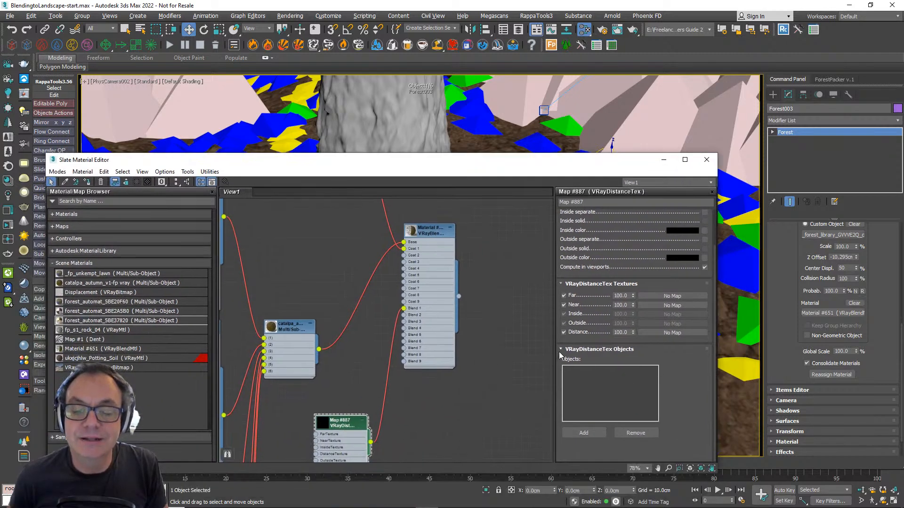
pyautogui.click(585, 433)
pyautogui.click(734, 416)
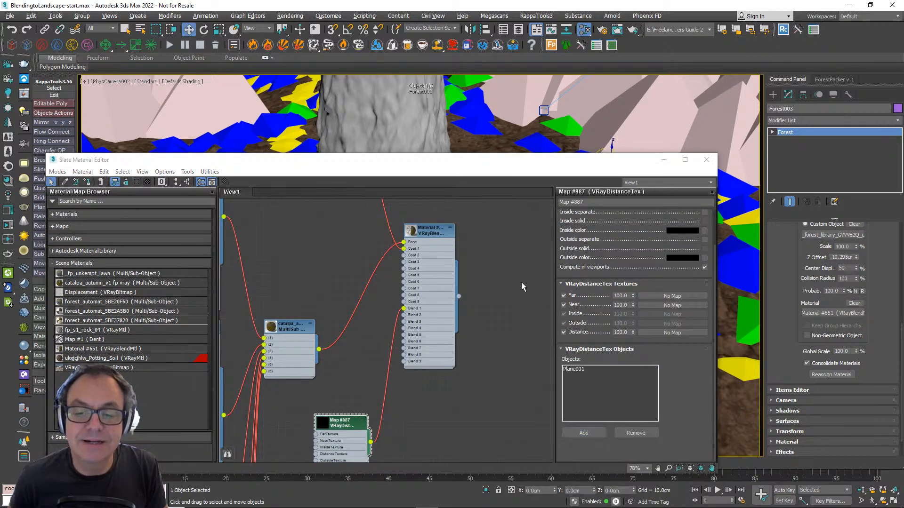
pyautogui.moveTo(462, 160); pyautogui.dragTo(532, 172)
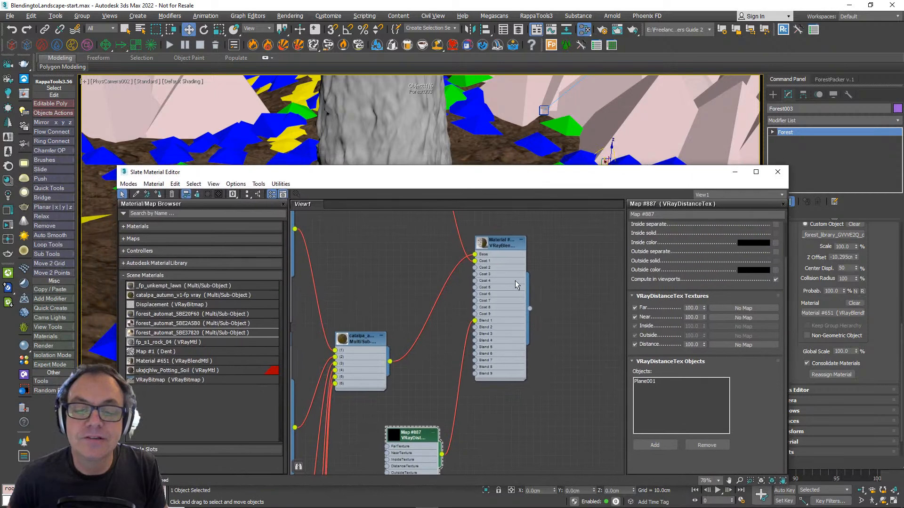
pyautogui.moveTo(514, 281); pyautogui.dragTo(517, 345, button='middle')
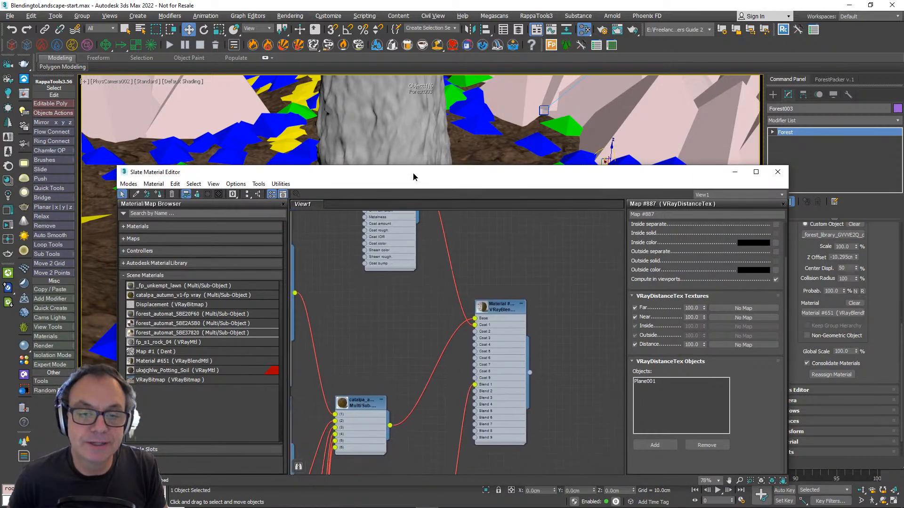
pyautogui.moveTo(413, 177); pyautogui.dragTo(546, 304)
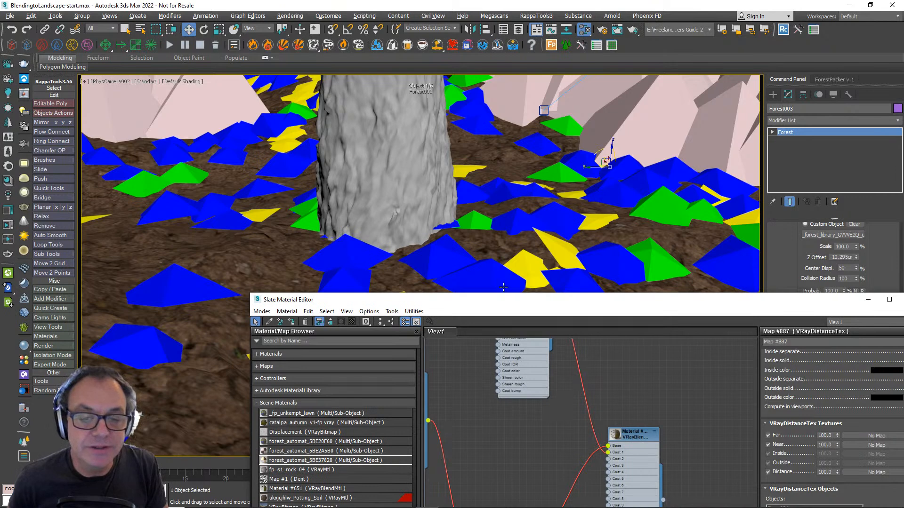
pyautogui.moveTo(511, 306); pyautogui.dragTo(347, 250)
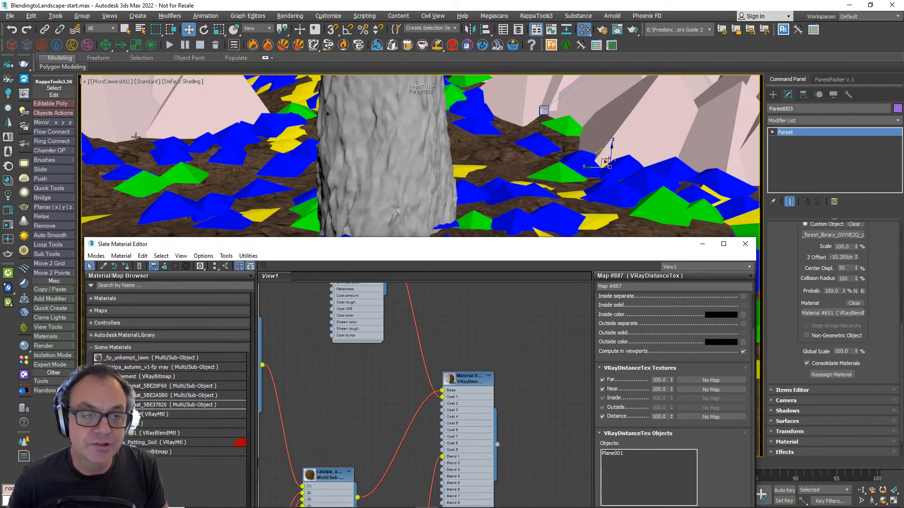
pyautogui.moveTo(409, 243); pyautogui.dragTo(382, 143)
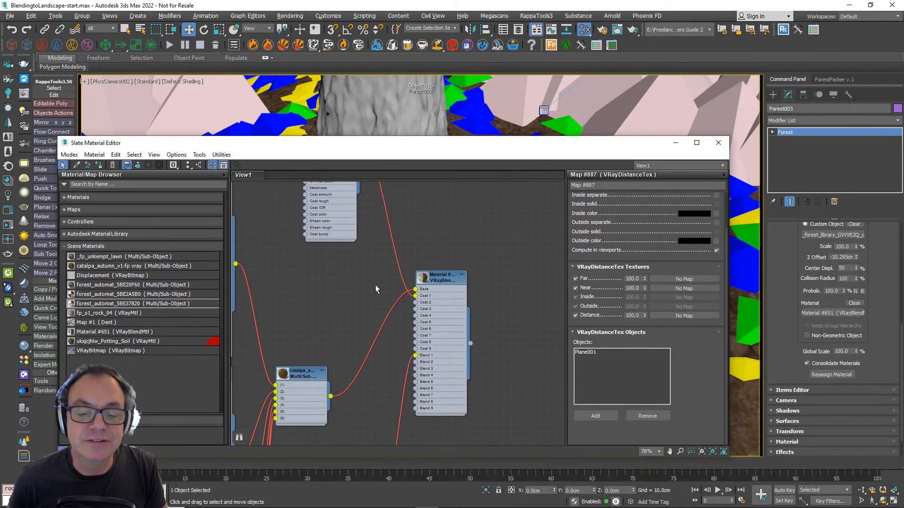
pyautogui.moveTo(377, 341); pyautogui.dragTo(398, 233, button='middle')
pyautogui.scroll(-3, 399, 259)
pyautogui.moveTo(387, 338); pyautogui.dragTo(377, 328)
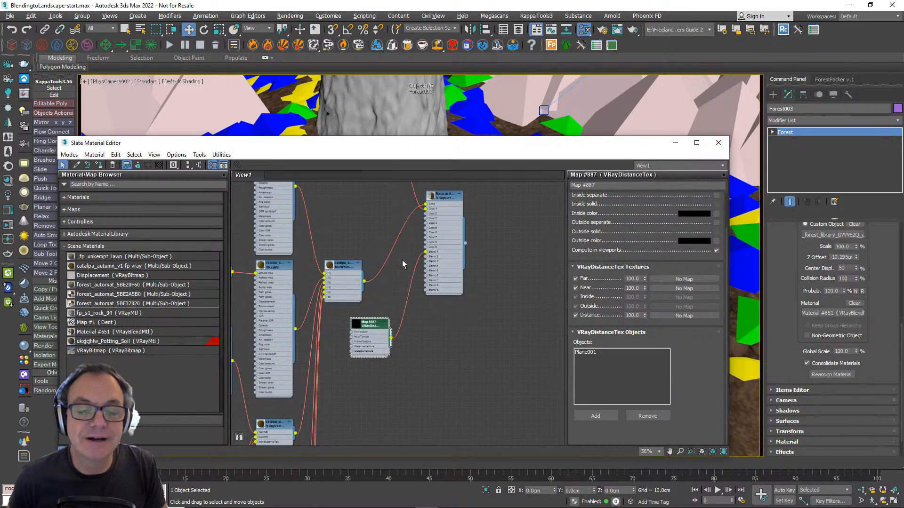
pyautogui.moveTo(395, 150); pyautogui.dragTo(411, 251)
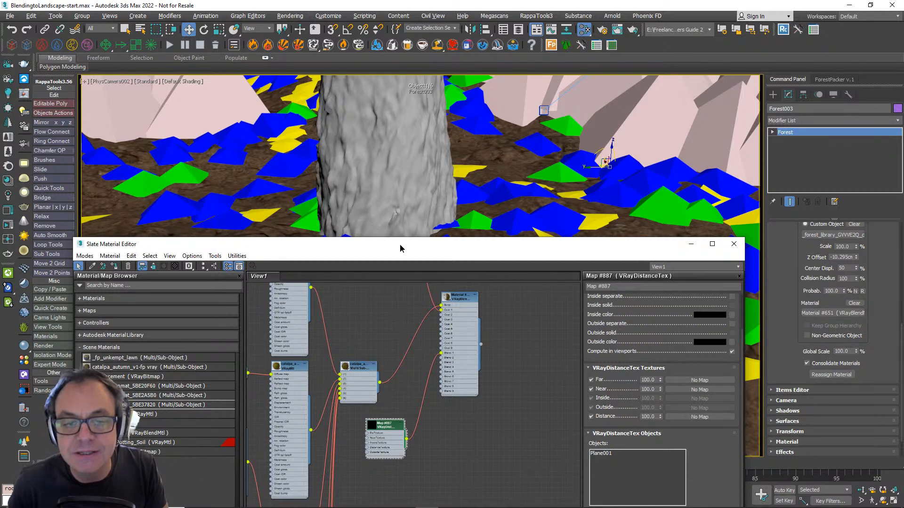
# - Add a Noise map to the DistanceTexture input of the VRayDistanceTex and place its node beside it
pyautogui.moveTo(401, 244); pyautogui.dragTo(371, 171)
pyautogui.moveTo(379, 221); pyautogui.dragTo(426, 244, button='middle')
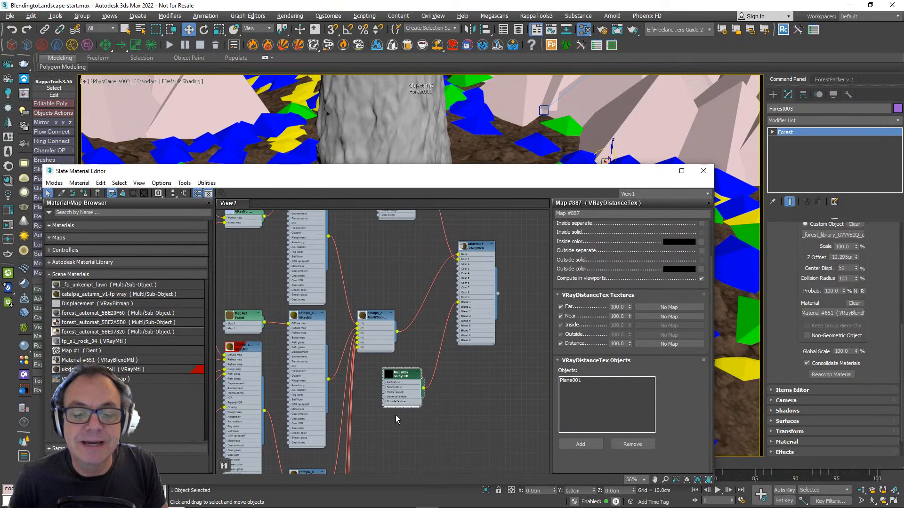
pyautogui.scroll(5, 397, 418)
pyautogui.moveTo(396, 344); pyautogui.dragTo(423, 335)
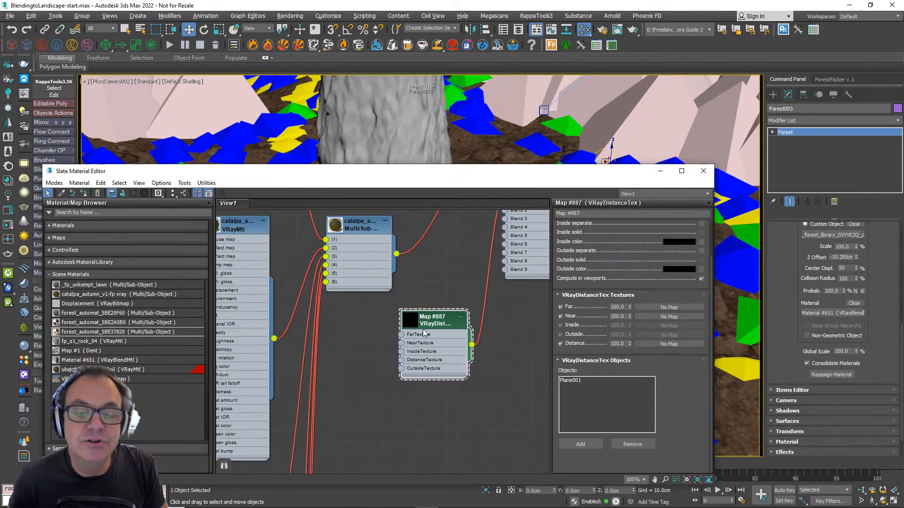
pyautogui.scroll(3, 626, 237)
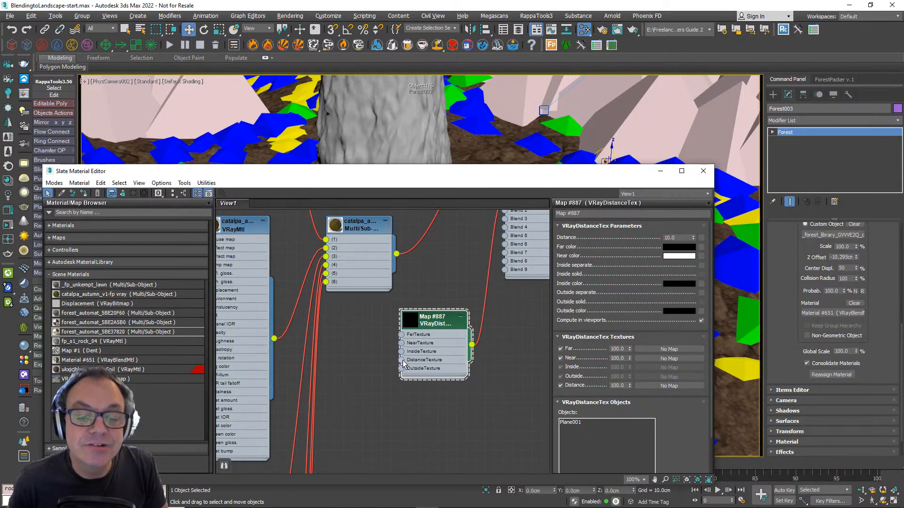
pyautogui.moveTo(401, 360); pyautogui.dragTo(370, 385)
pyautogui.moveTo(451, 476)
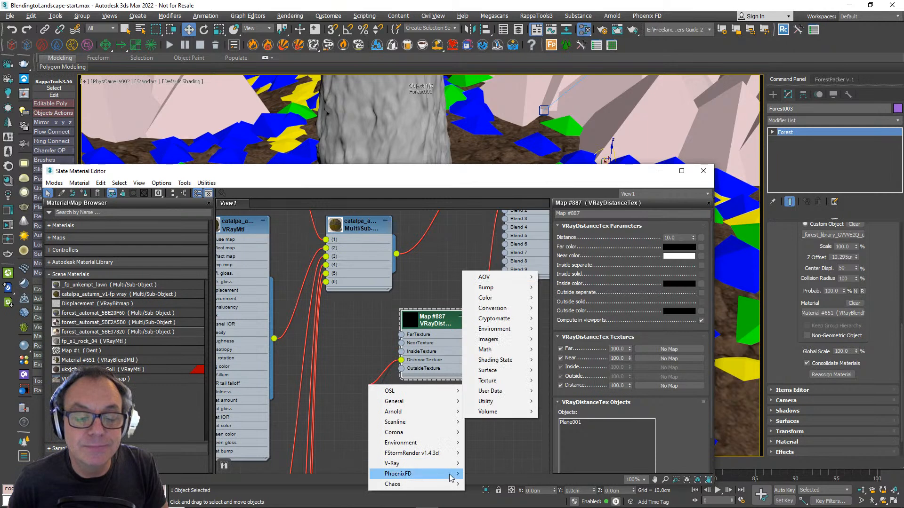
pyautogui.moveTo(426, 404)
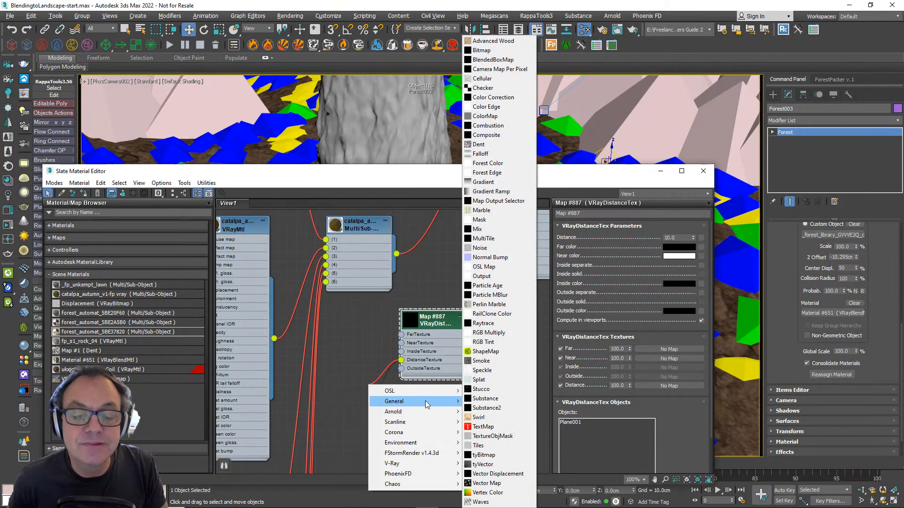
pyautogui.click(481, 249)
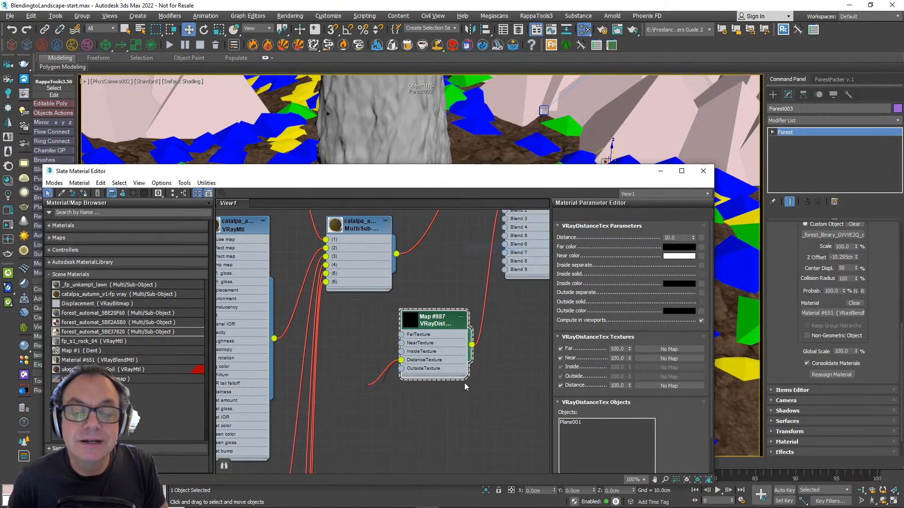
pyautogui.moveTo(404, 390); pyautogui.dragTo(375, 377)
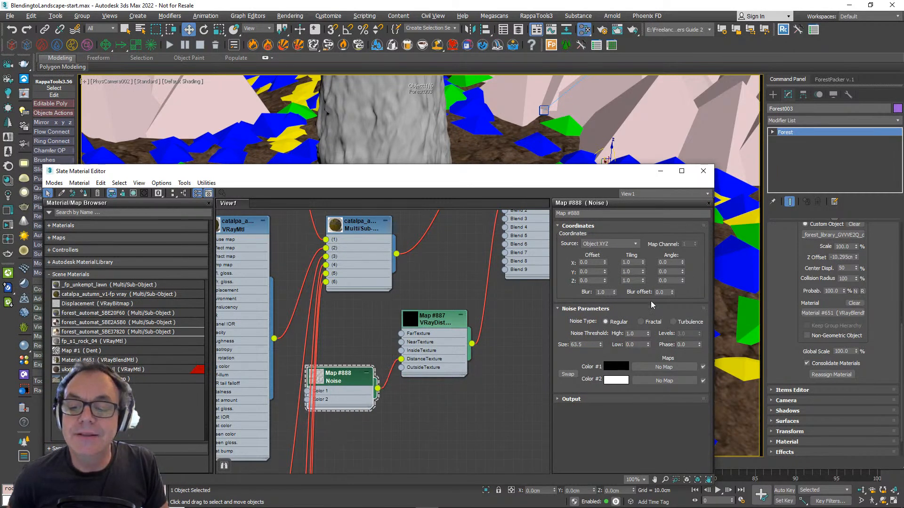
# - Set the Noise map's type to Fractal and its size to 2.0
pyautogui.click(641, 322)
pyautogui.moveTo(594, 345); pyautogui.dragTo(552, 343)
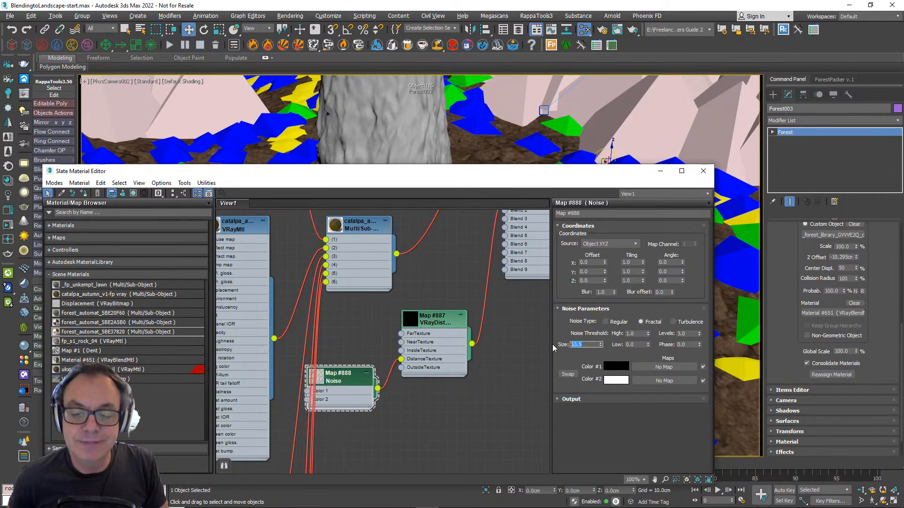
pyautogui.write('2')
pyautogui.press('Return')
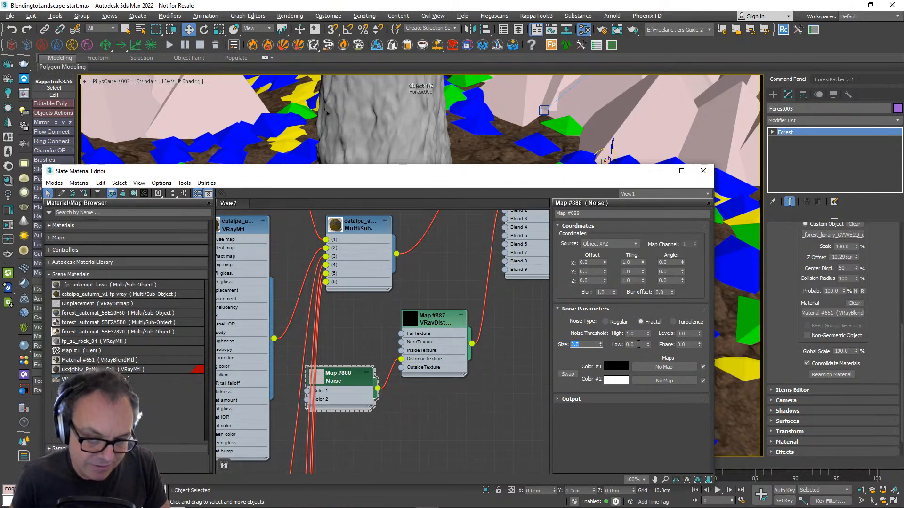
# - Set the Noise threshold to Low 0.4 and High 0.6, and move the Noise node closer to the VRayDistanceTex node
pyautogui.doubleClick(638, 344)
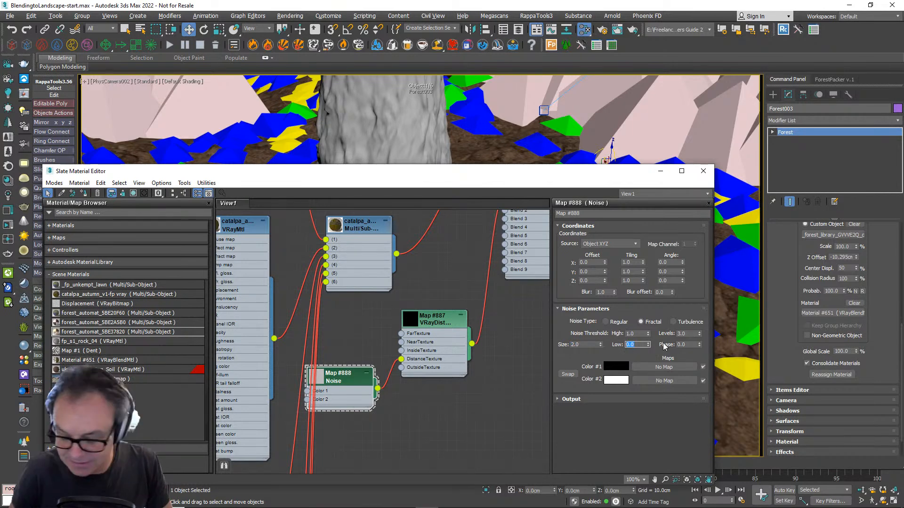
pyautogui.write('0.4')
pyautogui.press('Return')
pyautogui.hotkey('shift', 'Tab')
pyautogui.hotkey('shift', 'Tab')
pyautogui.hotkey('shift', 'Tab')
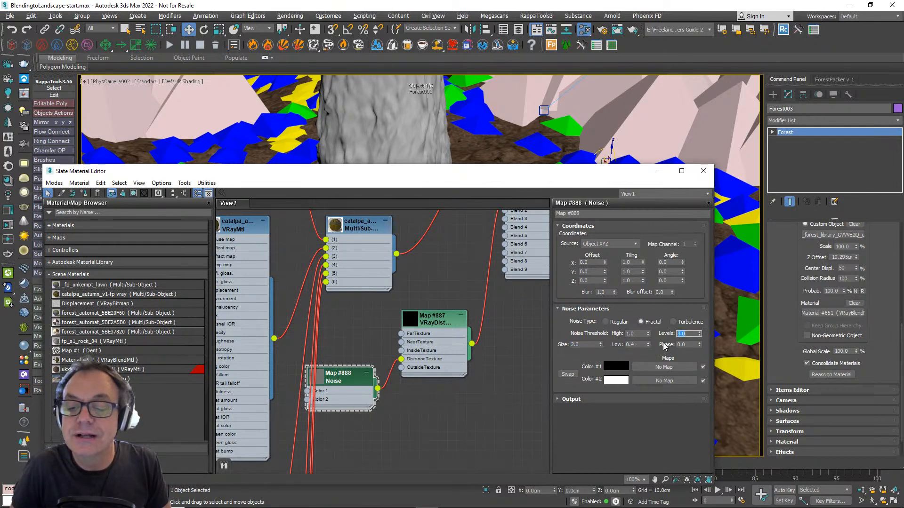
pyautogui.write('0.6')
pyautogui.press('Return')
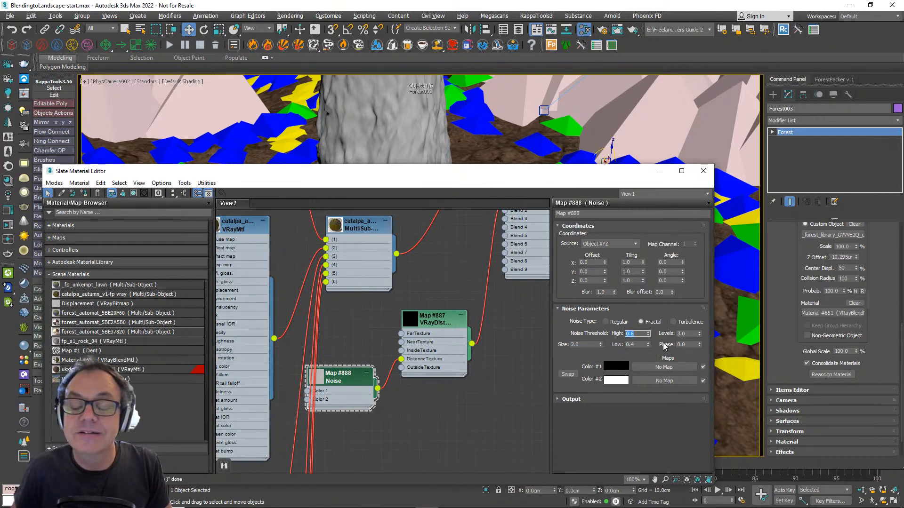
pyautogui.moveTo(351, 383); pyautogui.dragTo(361, 373)
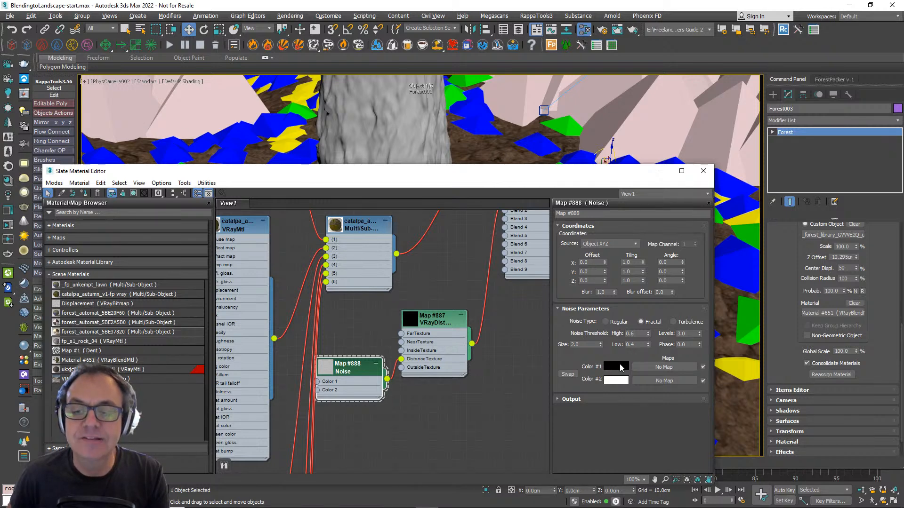
# - Change the Noise map's Color #1 to a mid grey
pyautogui.click(618, 367)
pyautogui.moveTo(275, 76); pyautogui.dragTo(272, 115)
pyautogui.click(349, 144)
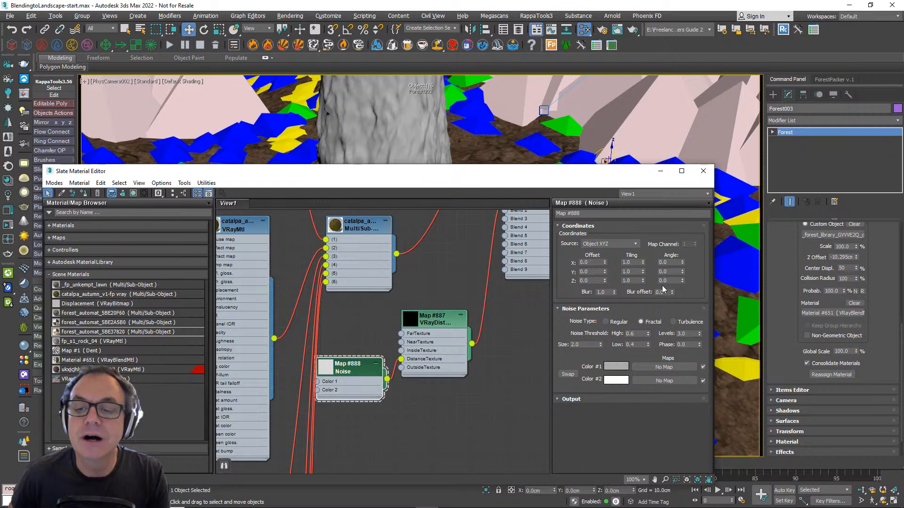
# - Set the Noise map's Z tiling to 0.01 and close the Slate Material Editor
pyautogui.moveTo(634, 281); pyautogui.dragTo(612, 279)
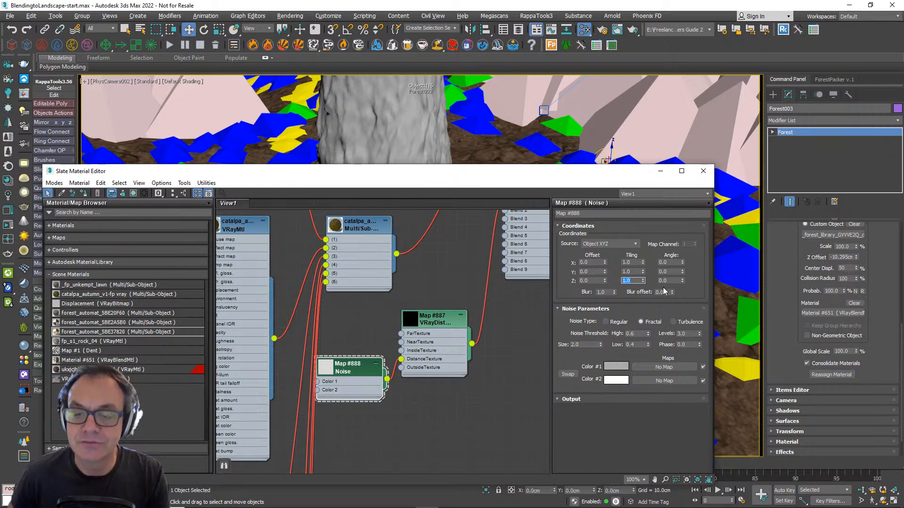
pyautogui.write('0.01')
pyautogui.press('Return')
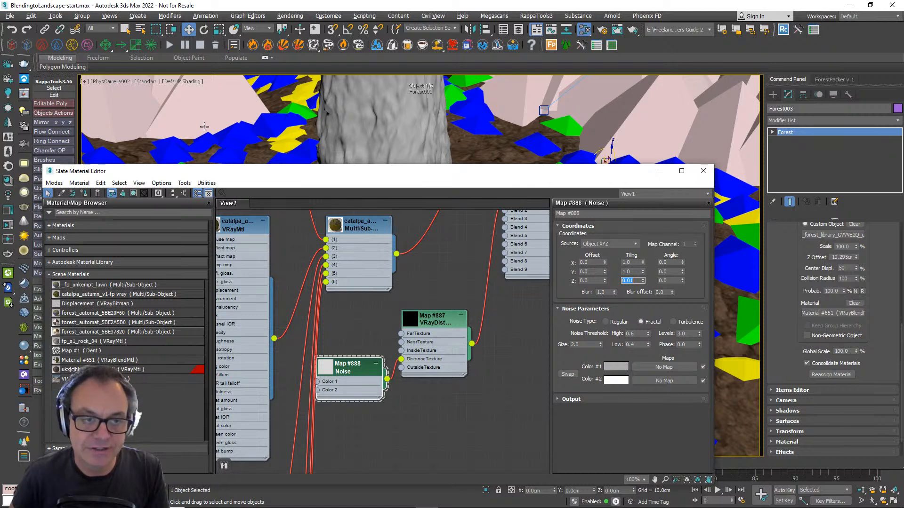
pyautogui.click(515, 351)
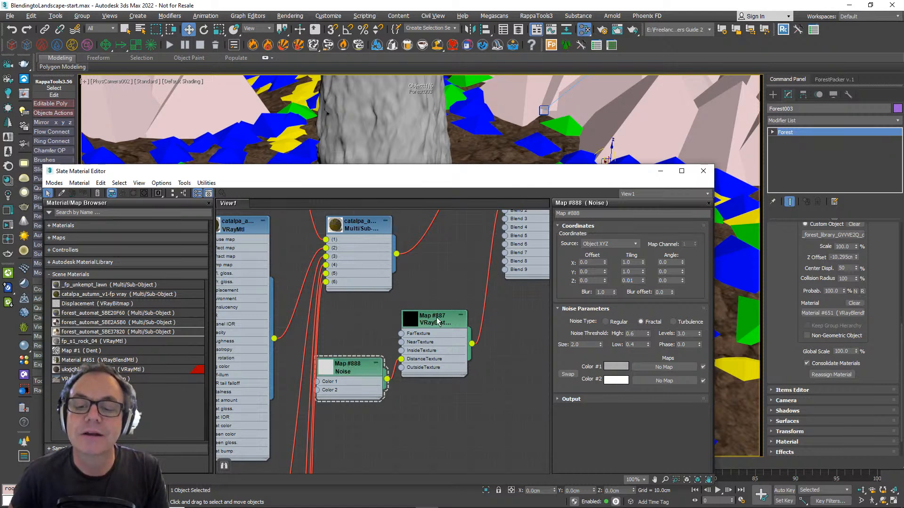
pyautogui.moveTo(443, 265); pyautogui.dragTo(440, 302, button='middle')
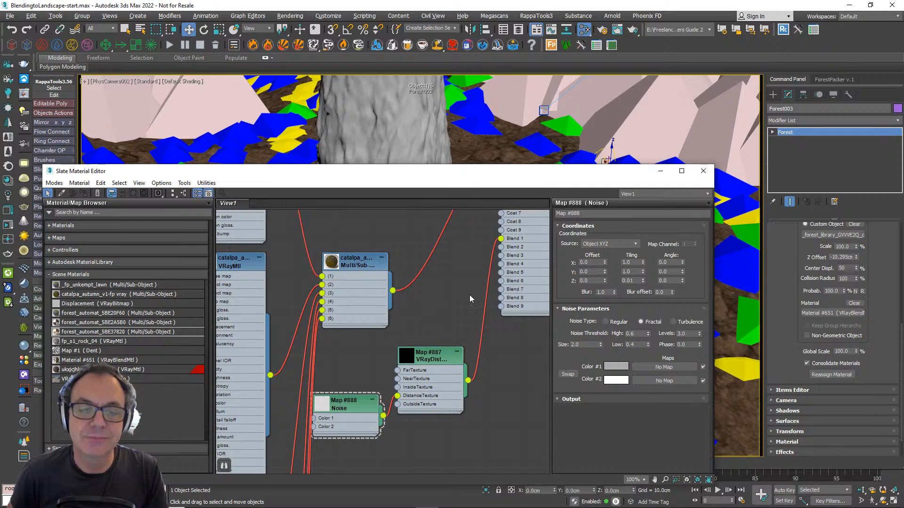
pyautogui.click(702, 174)
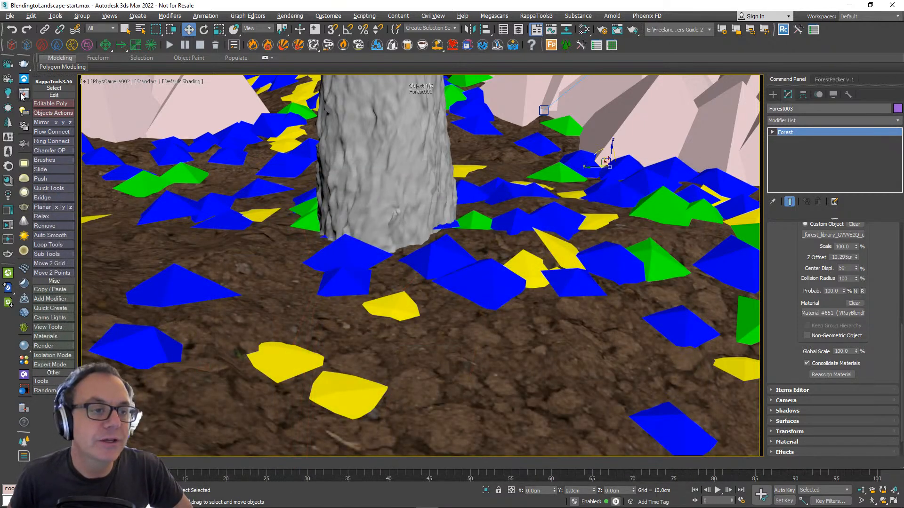
# - Open the V-Ray Frame Buffer and compare renders A and B around the trunk's base by moving the divider across the image
pyautogui.click(23, 95)
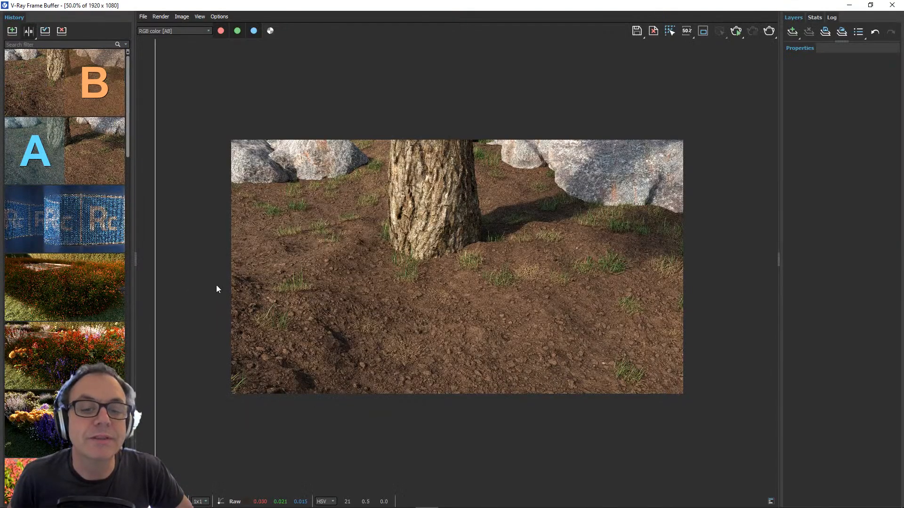
pyautogui.scroll(1, 287, 191)
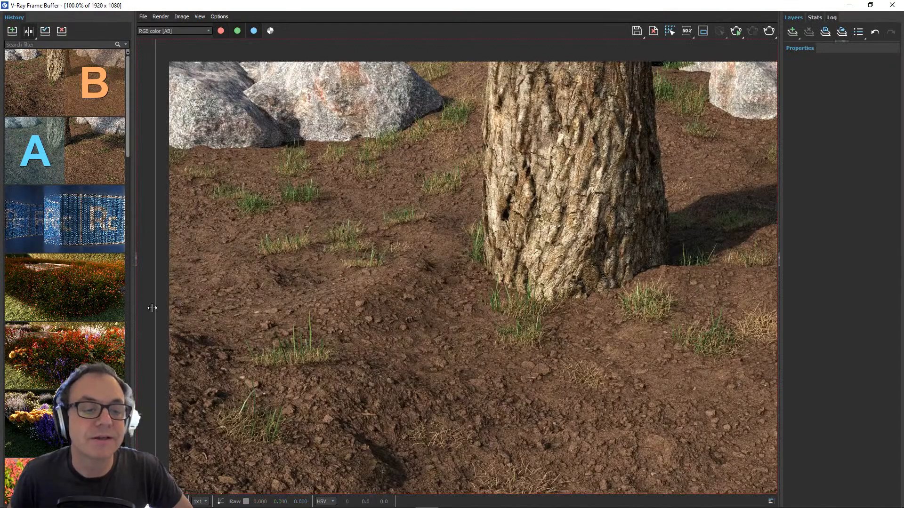
pyautogui.moveTo(156, 306); pyautogui.dragTo(453, 318)
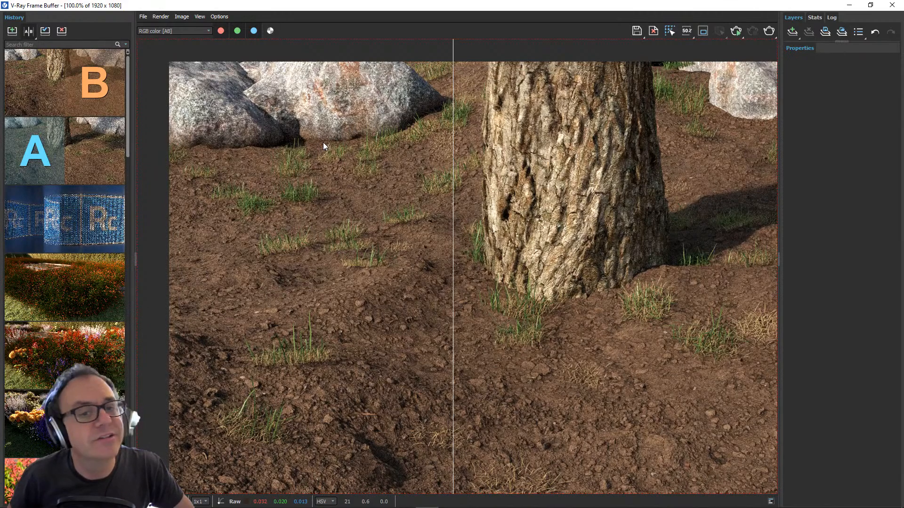
pyautogui.moveTo(463, 221); pyautogui.dragTo(424, 221)
pyautogui.moveTo(588, 372); pyautogui.dragTo(492, 379, button='middle')
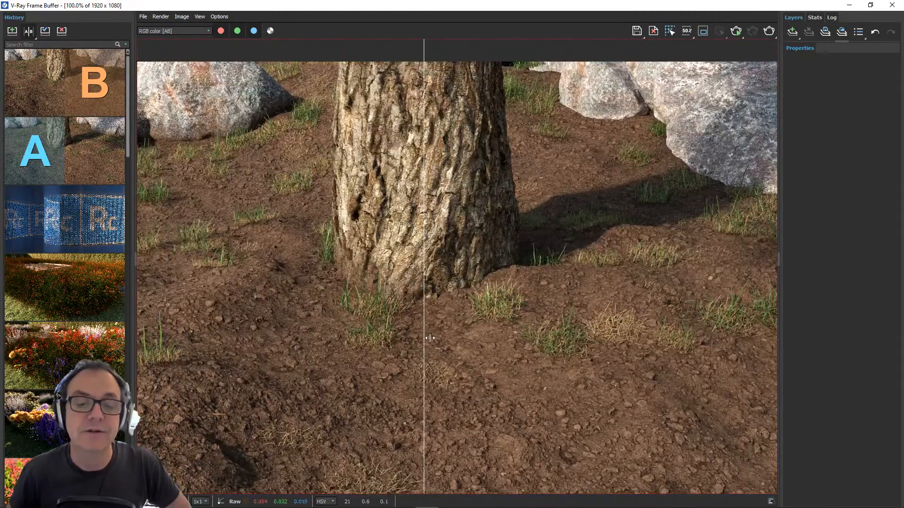
pyautogui.moveTo(430, 338); pyautogui.dragTo(279, 245)
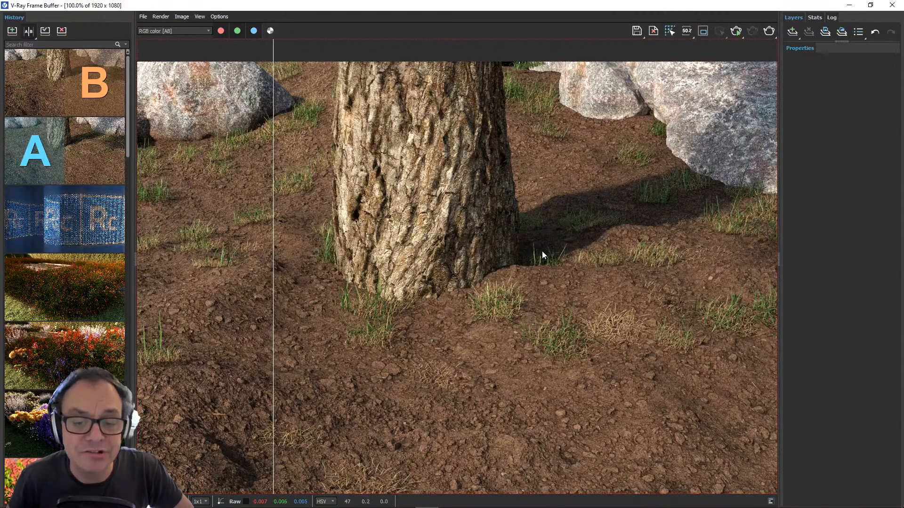
pyautogui.moveTo(273, 297); pyautogui.dragTo(609, 292)
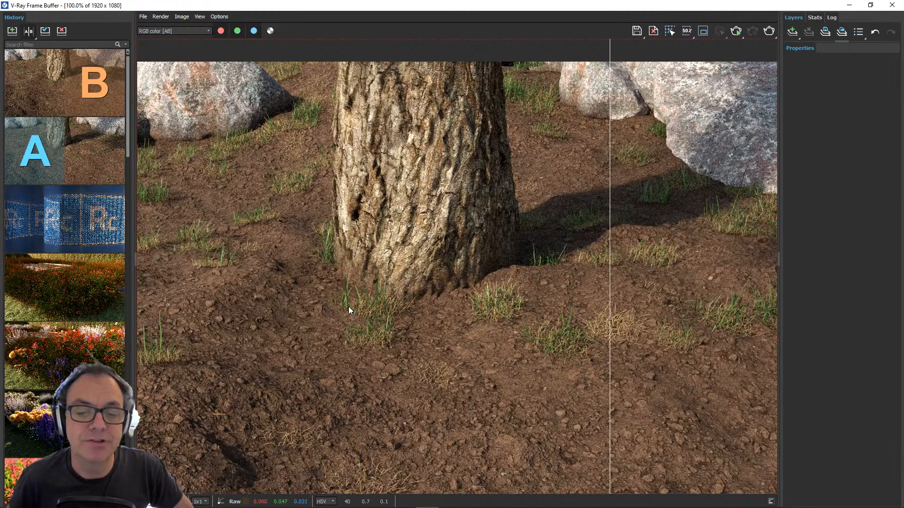
pyautogui.scroll(-2, 497, 272)
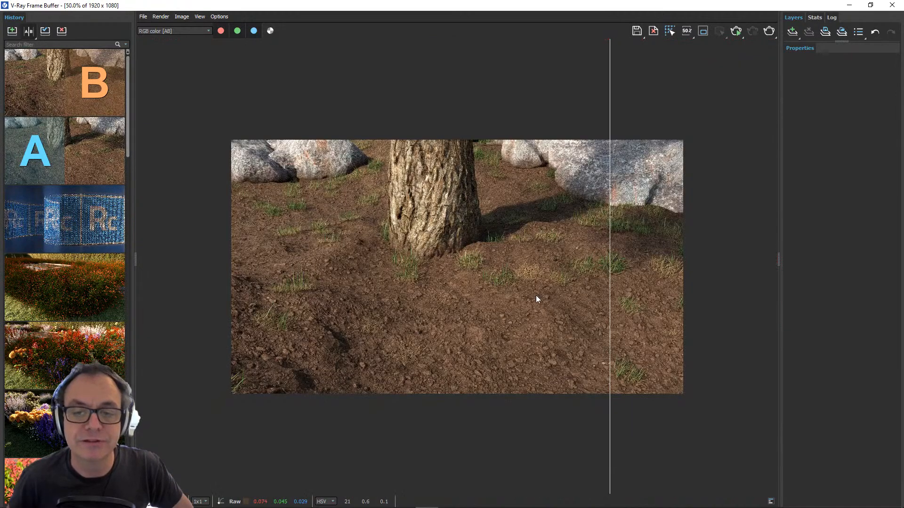
pyautogui.moveTo(612, 245); pyautogui.dragTo(706, 296)
pyautogui.scroll(1, 620, 277)
pyautogui.scroll(-1, 287, 292)
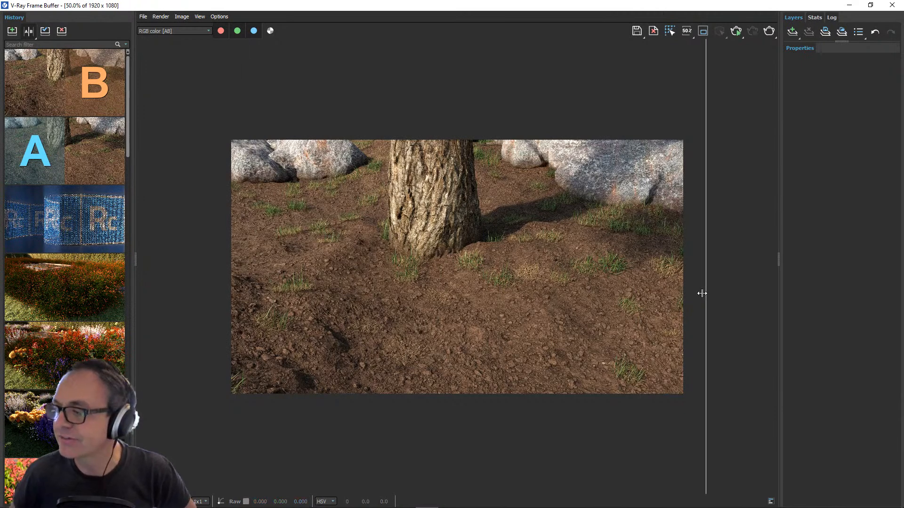
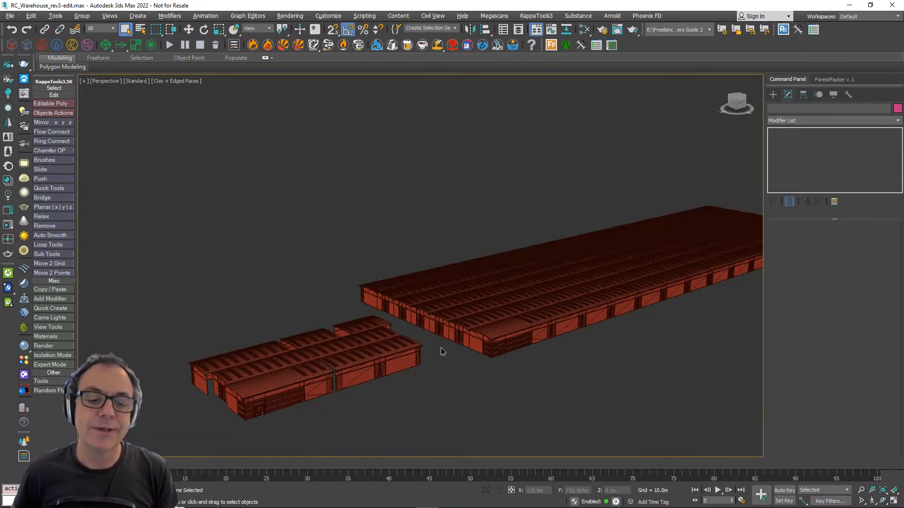
# - Examine the modular warehouse segments from the front and back, picking out the Start Bottom corner module with the entrance
pyautogui.moveTo(440, 351); pyautogui.dragTo(469, 240, button='middle')
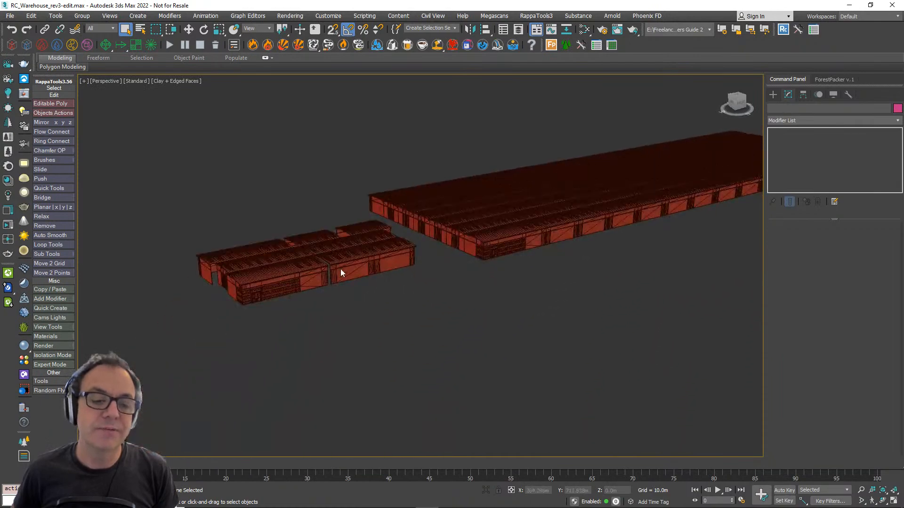
pyautogui.scroll(5, 341, 270)
pyautogui.scroll(-2, 302, 283)
pyautogui.moveTo(302, 283); pyautogui.dragTo(393, 307, button='middle')
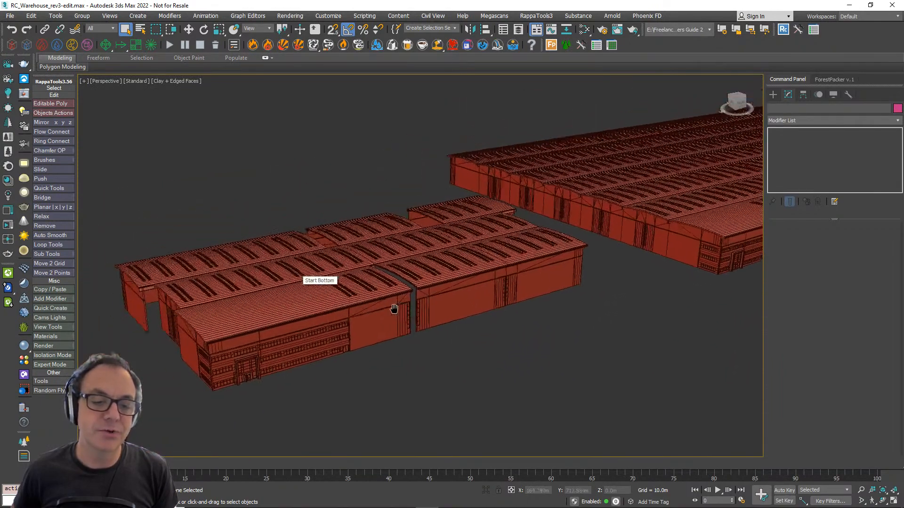
pyautogui.click(323, 321)
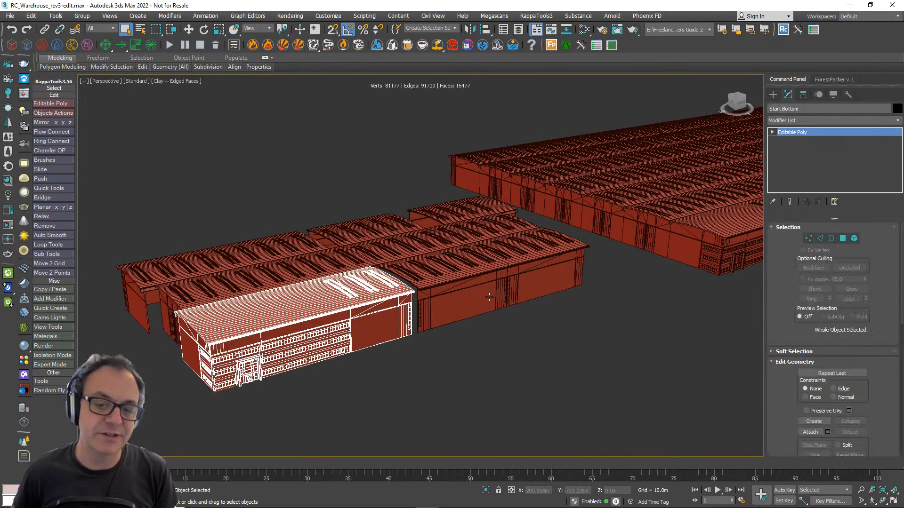
pyautogui.keyDown('alt'); pyautogui.moveTo(486, 297); pyautogui.dragTo(464, 338, button='middle'); pyautogui.keyUp('alt')
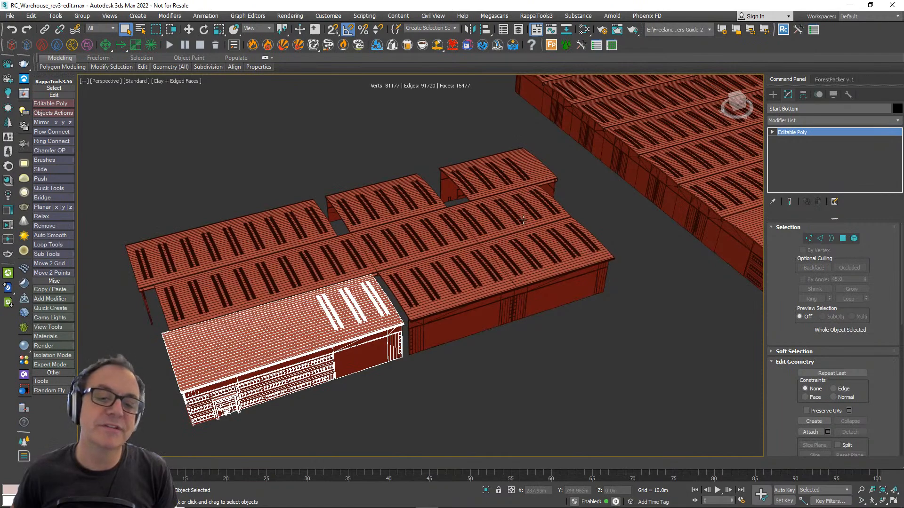
pyautogui.keyDown('alt'); pyautogui.moveTo(514, 286); pyautogui.dragTo(262, 379, button='middle'); pyautogui.keyUp('alt')
pyautogui.scroll(4, 262, 380)
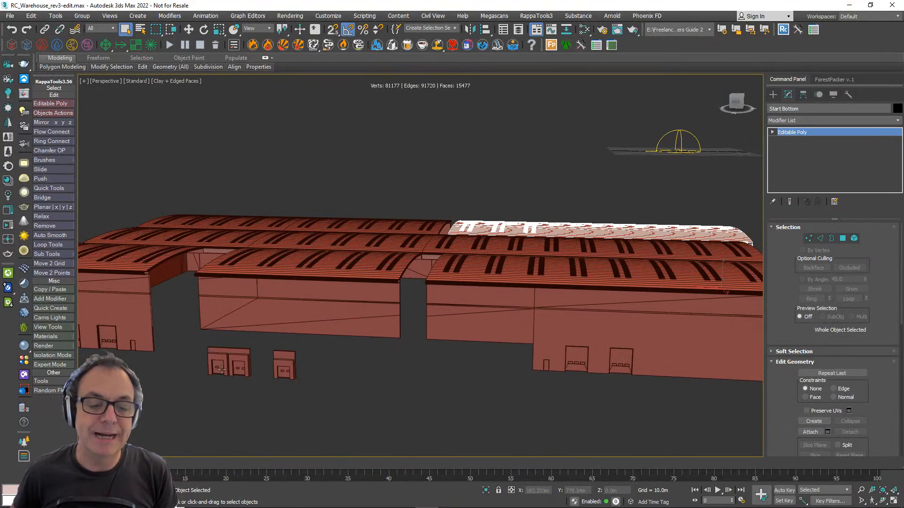
pyautogui.scroll(2, 222, 369)
pyautogui.scroll(-5, 311, 344)
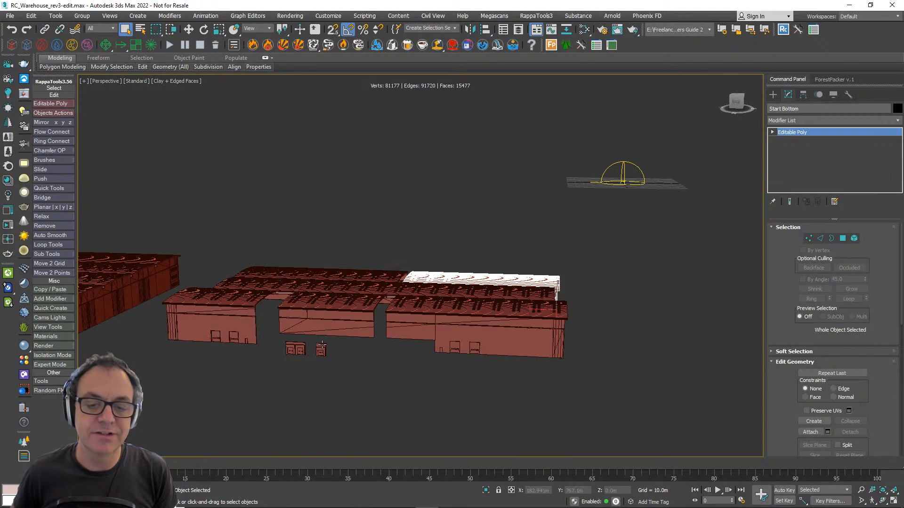
pyautogui.scroll(4, 310, 345)
pyautogui.scroll(-4, 248, 343)
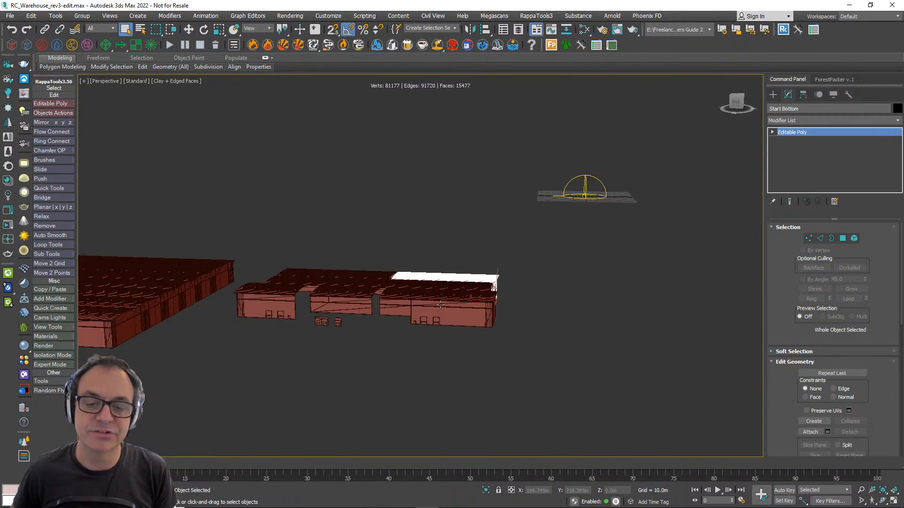
# - Select the large RailClone warehouse and reduce its X Count parameter step by step to below 7
pyautogui.keyDown('alt'); pyautogui.moveTo(248, 344); pyautogui.dragTo(490, 319, button='middle'); pyautogui.keyUp('alt')
pyautogui.click(557, 350)
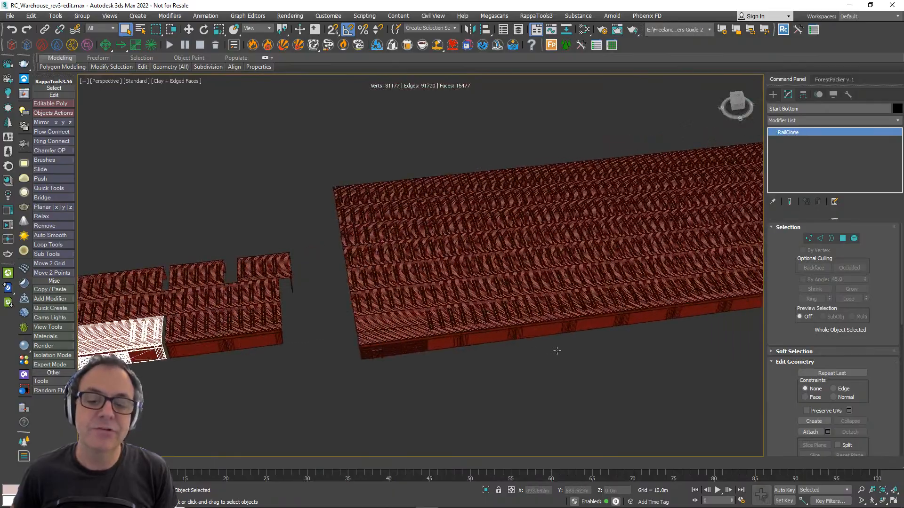
pyautogui.keyDown('alt'); pyautogui.moveTo(575, 345); pyautogui.dragTo(480, 320, button='middle'); pyautogui.keyUp('alt')
pyautogui.click(783, 248)
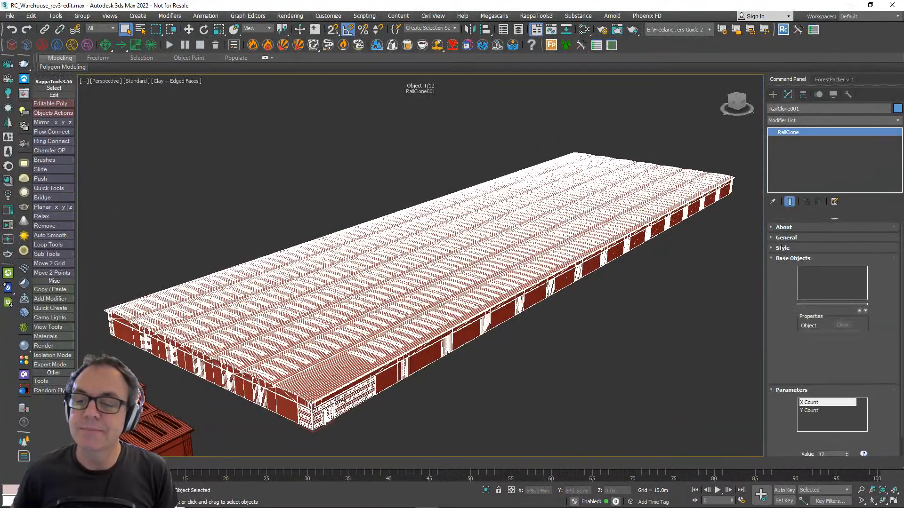
pyautogui.scroll(-1, 795, 340)
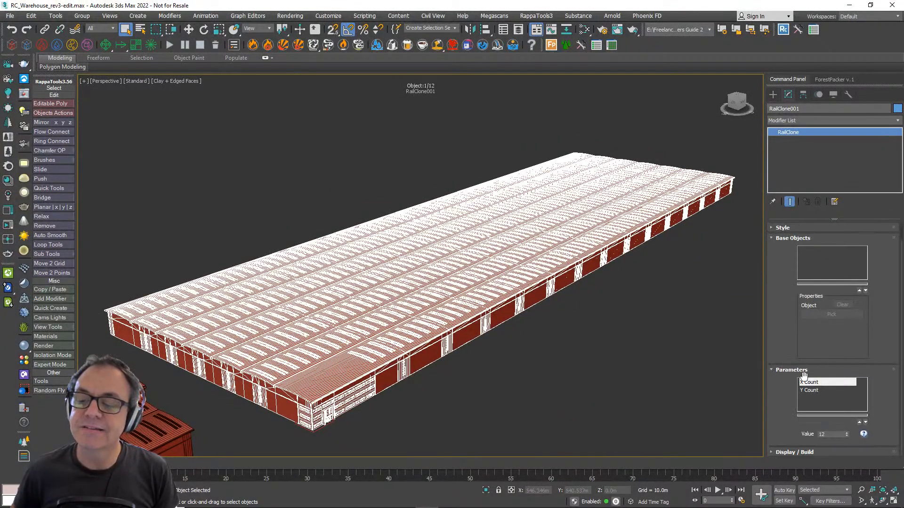
pyautogui.click(845, 436)
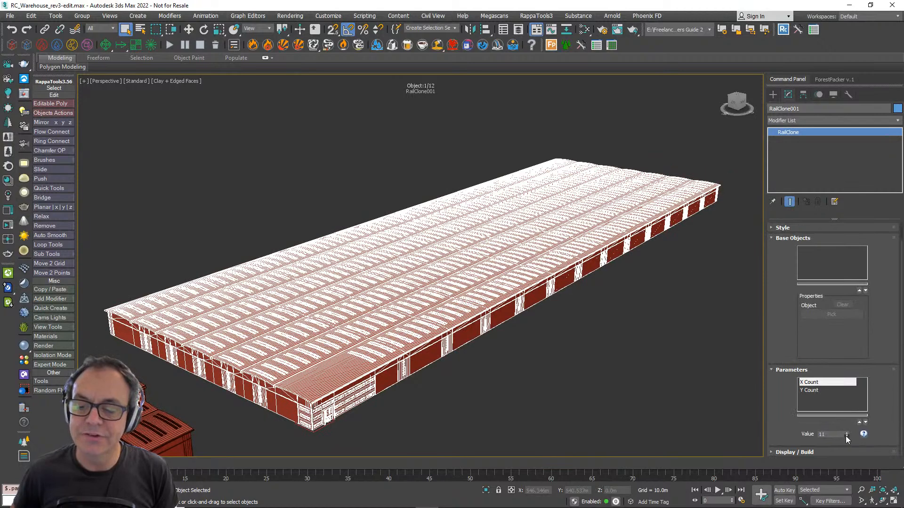
pyautogui.click(846, 436)
pyautogui.click(845, 436)
pyautogui.click(845, 436)
pyautogui.click(845, 436)
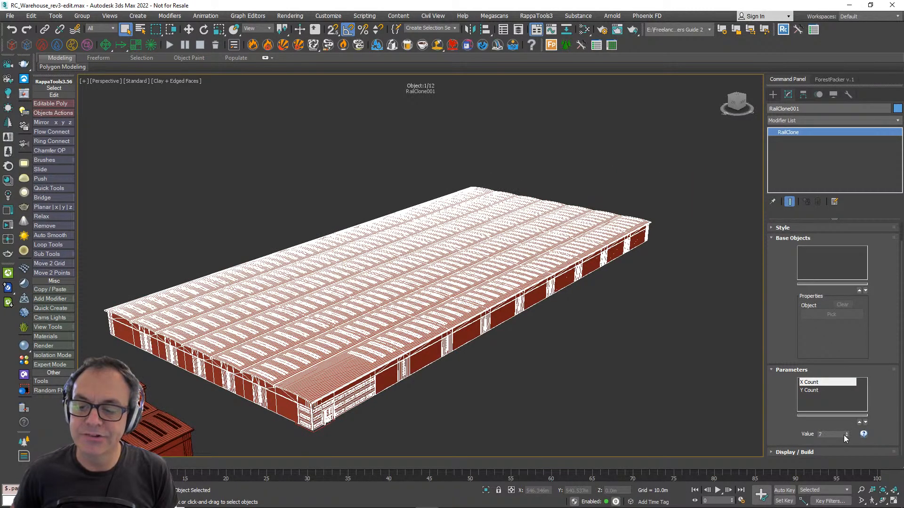
pyautogui.click(846, 436)
pyautogui.click(847, 436)
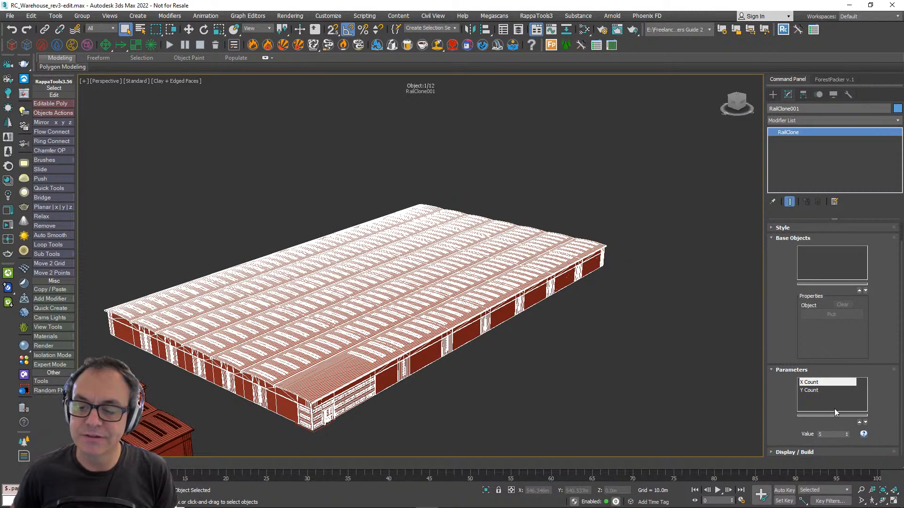
# - Try the warehouse's Y Count parameter at lower values down to 1 and set it back to 5
pyautogui.click(846, 436)
pyautogui.click(846, 437)
pyautogui.click(846, 437)
pyautogui.click(846, 437)
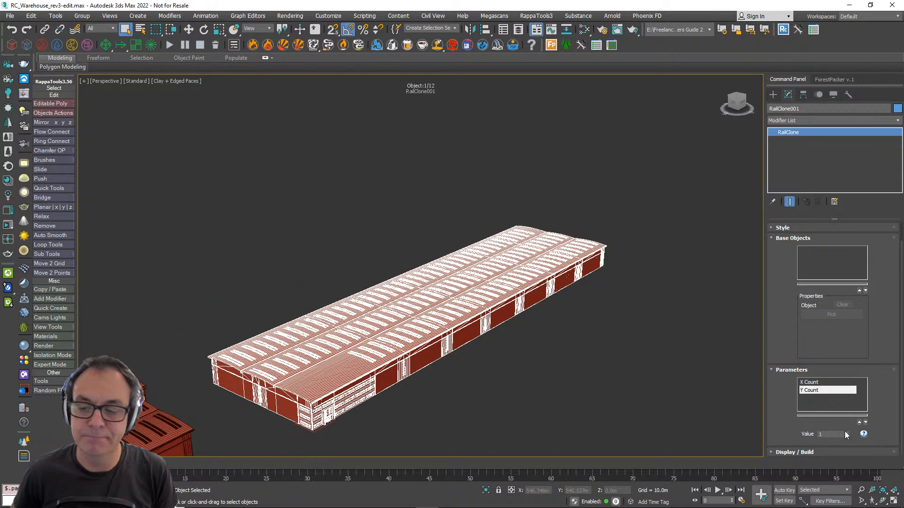
pyautogui.click(846, 432)
pyautogui.click(846, 433)
pyautogui.click(846, 432)
pyautogui.click(846, 432)
# - Open the warehouse's RailClone Style Editor and move the corner segment, X Count and bay segment nodes away from the generators toward the other input nodes
pyautogui.scroll(1, 804, 380)
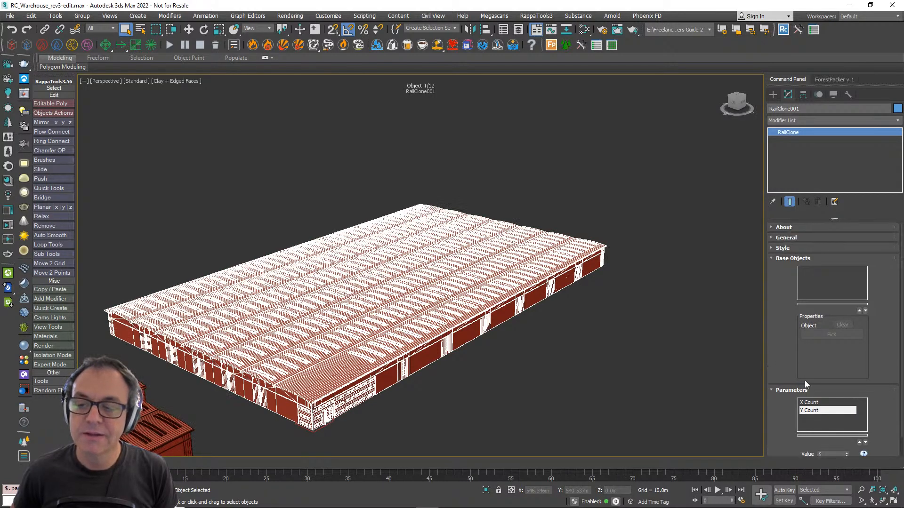
pyautogui.click(781, 247)
pyautogui.click(806, 306)
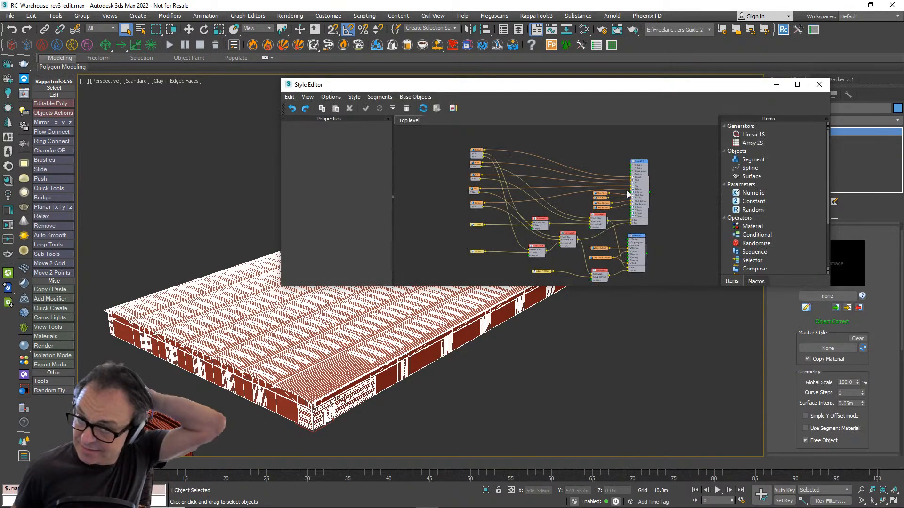
pyautogui.scroll(4, 578, 167)
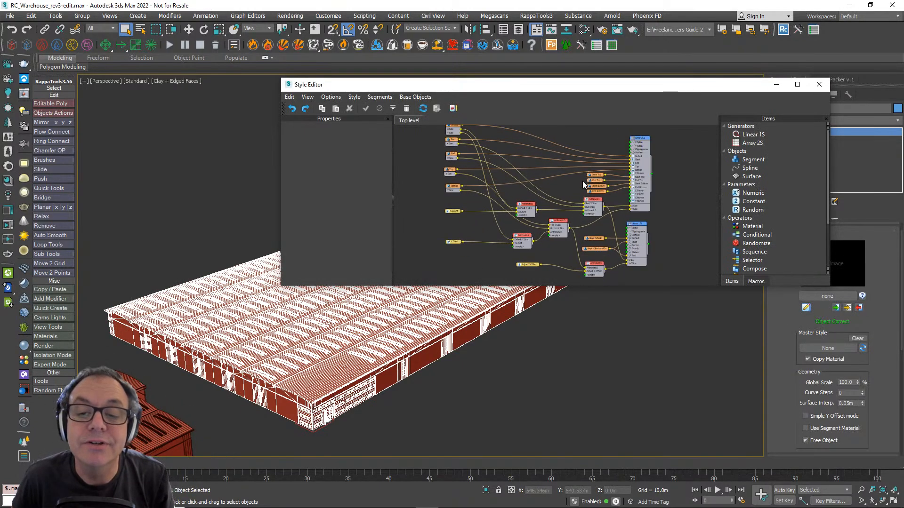
pyautogui.scroll(1, 579, 179)
pyautogui.moveTo(583, 173); pyautogui.dragTo(469, 209)
pyautogui.moveTo(575, 198); pyautogui.dragTo(607, 170)
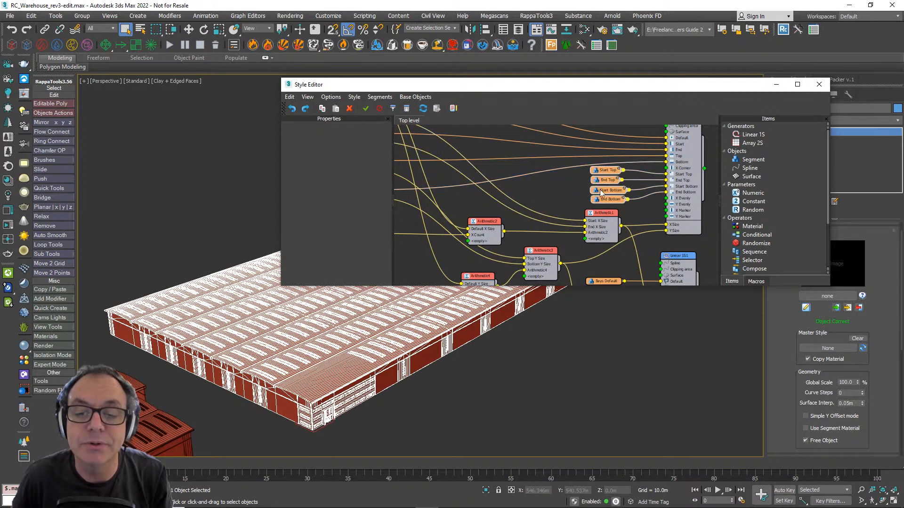
pyautogui.scroll(-2, 597, 194)
pyautogui.moveTo(590, 206); pyautogui.dragTo(455, 250)
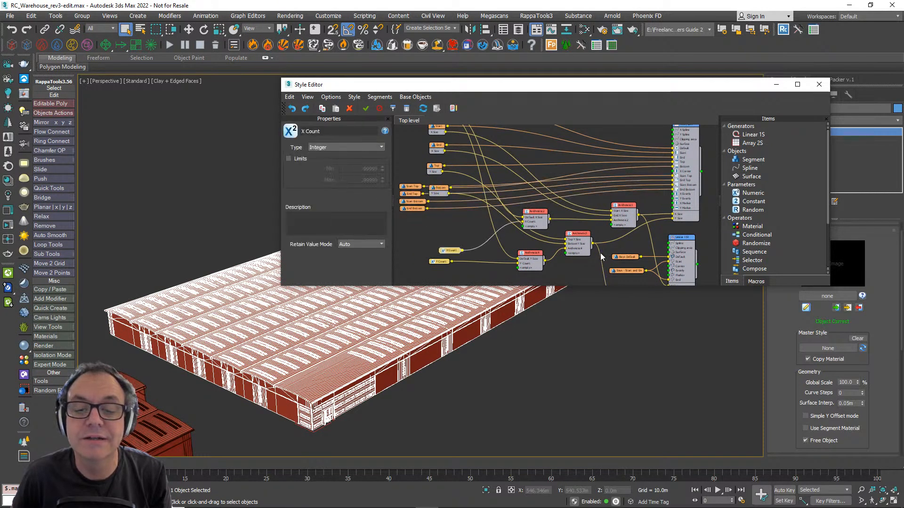
pyautogui.moveTo(628, 279); pyautogui.dragTo(393, 227)
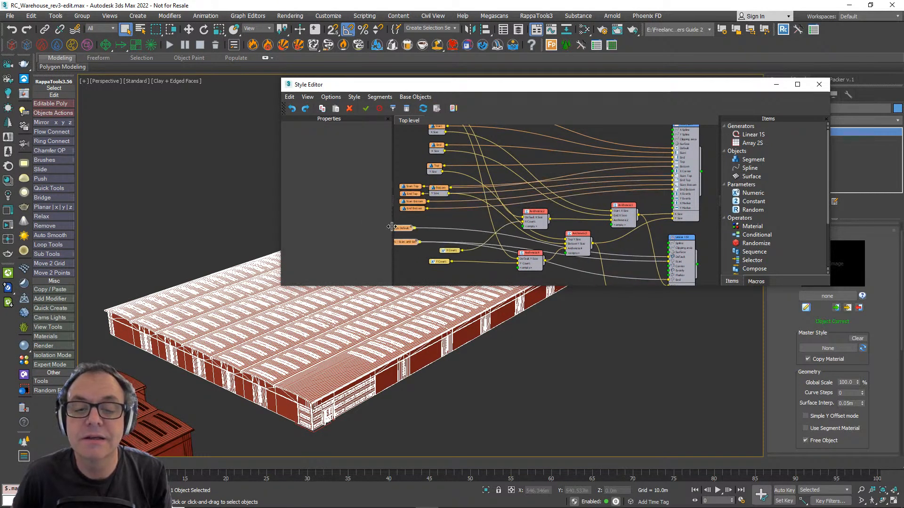
# - Delete the array and linear generators together with all the Arithmetic nodes from the style graph
pyautogui.scroll(-2, 553, 219)
pyautogui.scroll(-1, 551, 221)
pyautogui.moveTo(622, 269); pyautogui.dragTo(471, 157)
pyautogui.press('Delete')
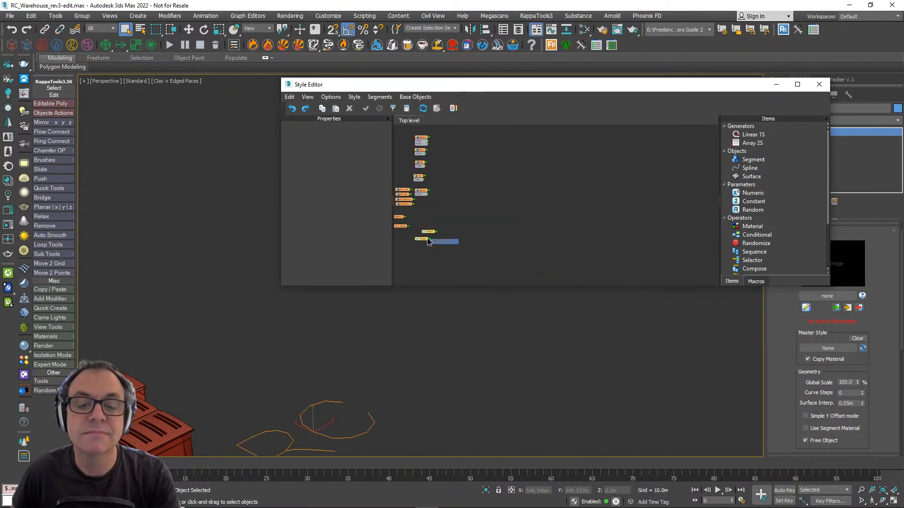
# - Line up the four corner segments, the two bay segments and the X Count and Y Count nodes in a column beneath the Bottom segment node
pyautogui.moveTo(430, 237); pyautogui.dragTo(517, 224, button='middle')
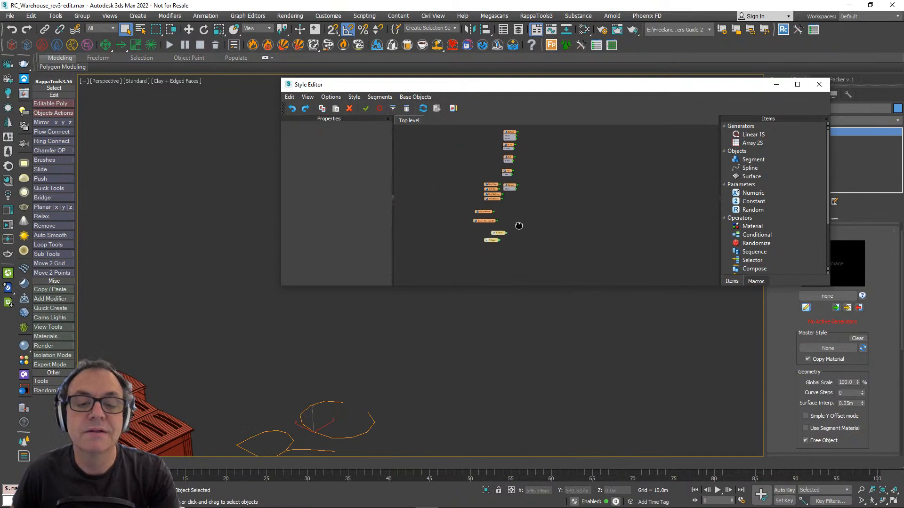
pyautogui.scroll(2, 513, 230)
pyautogui.scroll(1, 513, 238)
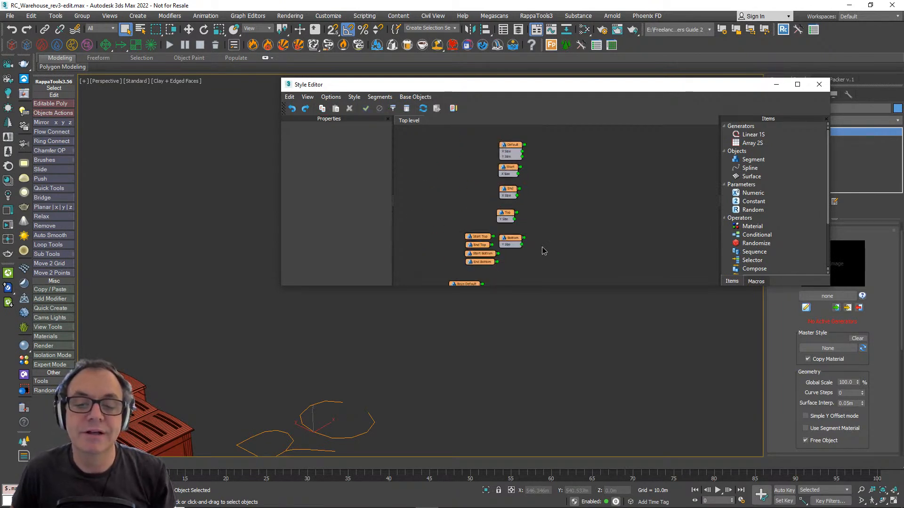
pyautogui.moveTo(541, 250); pyautogui.dragTo(481, 225)
pyautogui.moveTo(475, 278); pyautogui.dragTo(512, 250, button='middle')
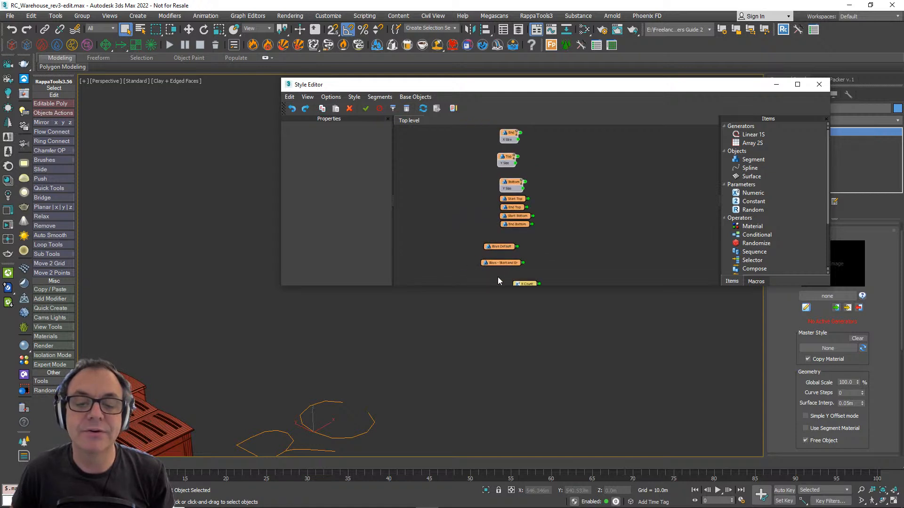
pyautogui.moveTo(498, 278); pyautogui.dragTo(506, 235)
pyautogui.moveTo(539, 251); pyautogui.dragTo(537, 215, button='middle')
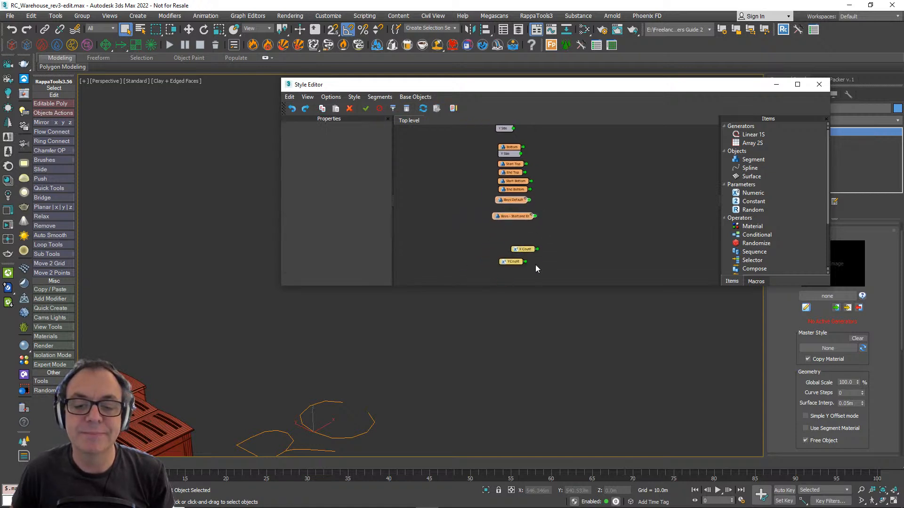
pyautogui.moveTo(519, 249); pyautogui.dragTo(502, 229)
pyautogui.moveTo(507, 261); pyautogui.dragTo(500, 239)
pyautogui.moveTo(559, 190); pyautogui.dragTo(545, 261, button='middle')
# - Add an Array 2S generator to the style graph and position it beside the column of segment nodes, leaving a gap for the wiring
pyautogui.scroll(-1, 544, 261)
pyautogui.scroll(-1, 533, 209)
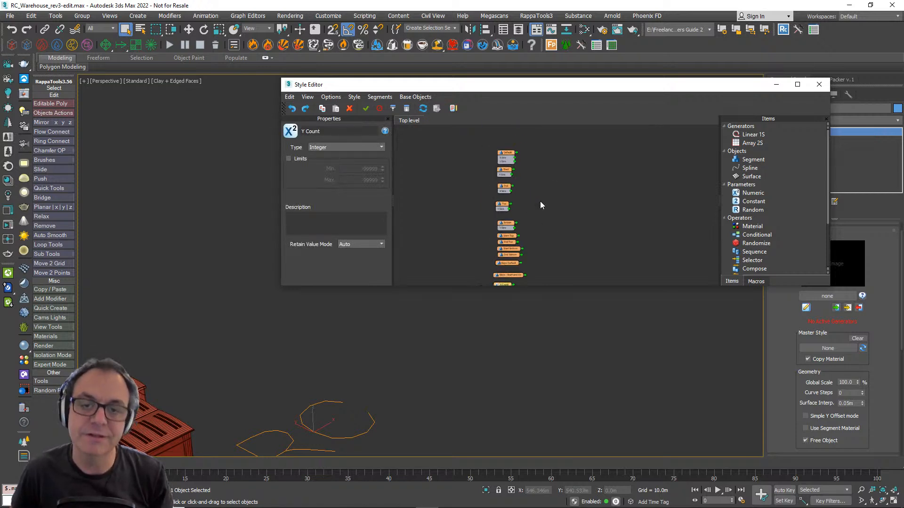
pyautogui.moveTo(540, 172); pyautogui.dragTo(508, 181, button='middle')
pyautogui.scroll(2, 550, 173)
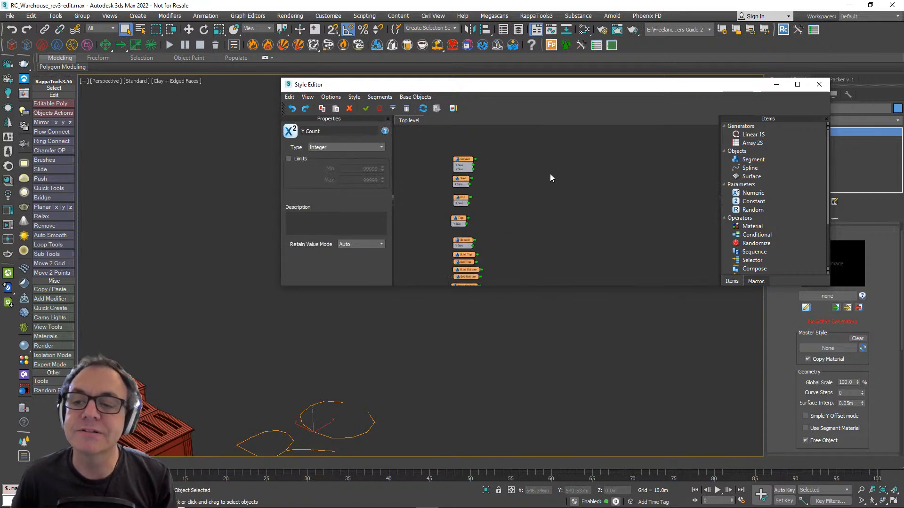
pyautogui.scroll(3, 503, 161)
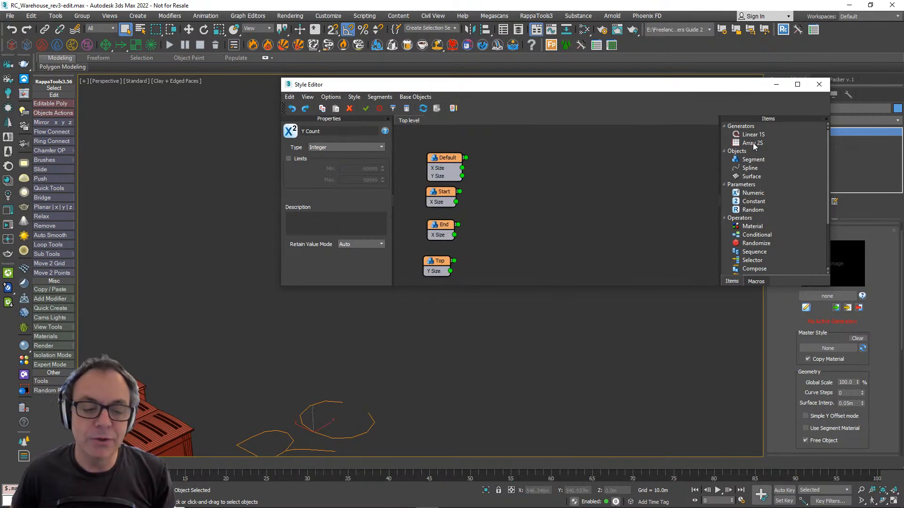
pyautogui.moveTo(754, 146); pyautogui.dragTo(573, 147)
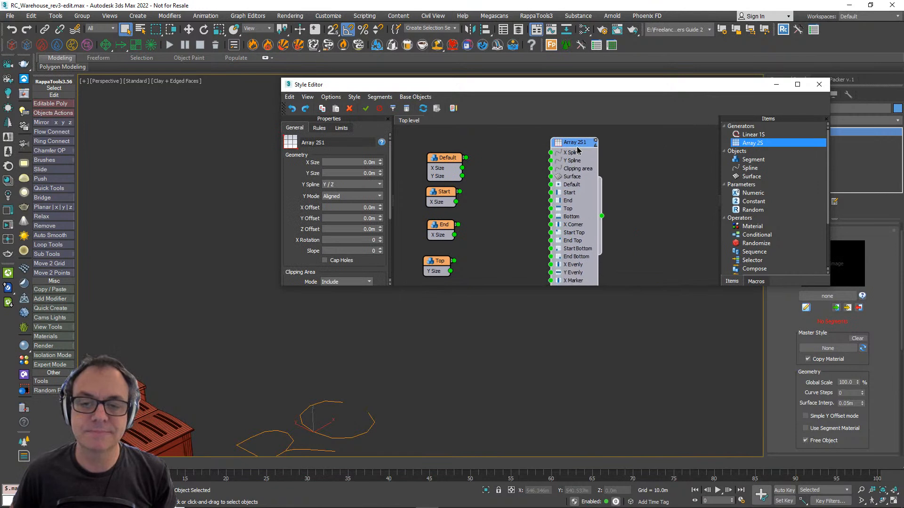
pyautogui.scroll(1, 557, 167)
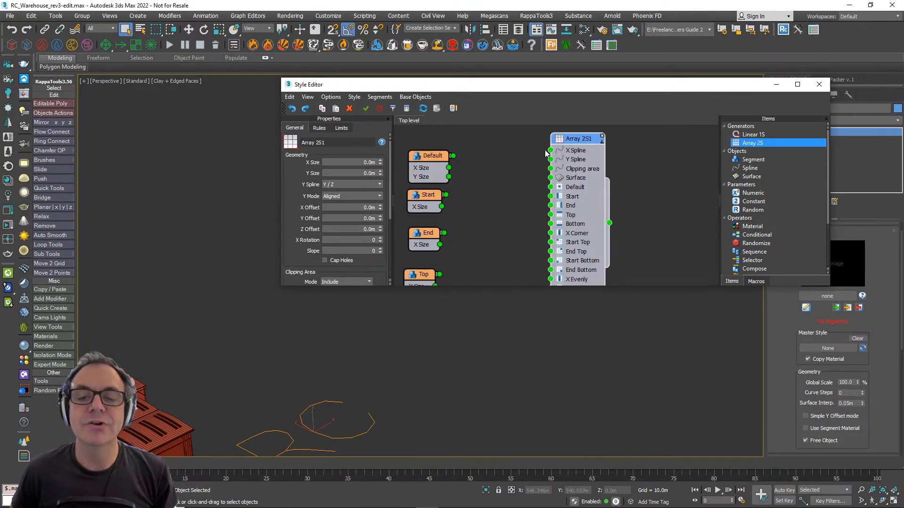
pyautogui.moveTo(571, 150); pyautogui.dragTo(589, 145)
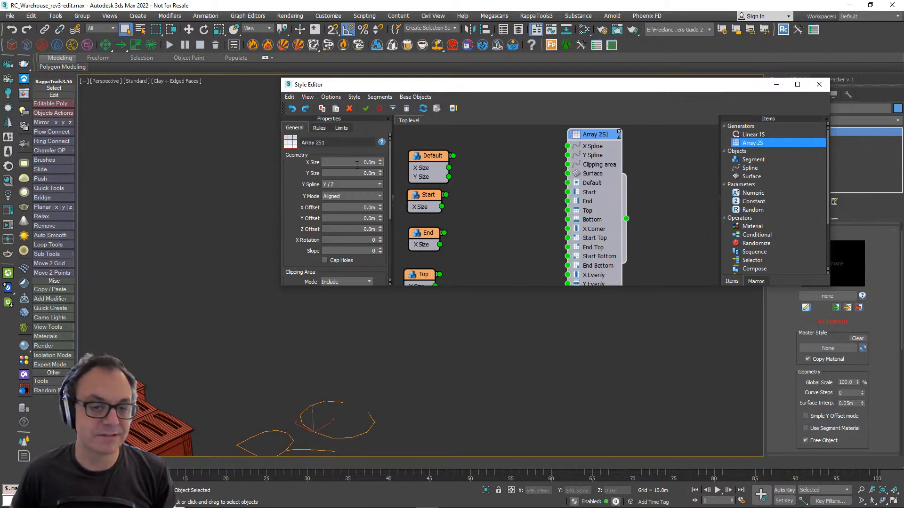
# - Examine the modular warehouse segments in the viewport alongside the Array 2S inputs and the Default segment's X Size and Y Size outputs
pyautogui.scroll(-3, 613, 178)
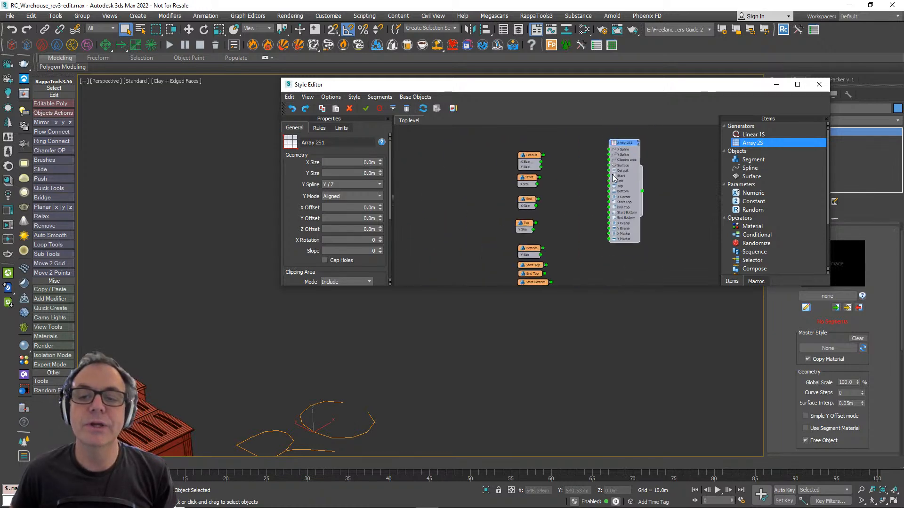
pyautogui.moveTo(612, 175); pyautogui.dragTo(601, 178, button='middle')
pyautogui.scroll(-5, 309, 408)
pyautogui.moveTo(310, 410); pyautogui.dragTo(368, 360, button='middle')
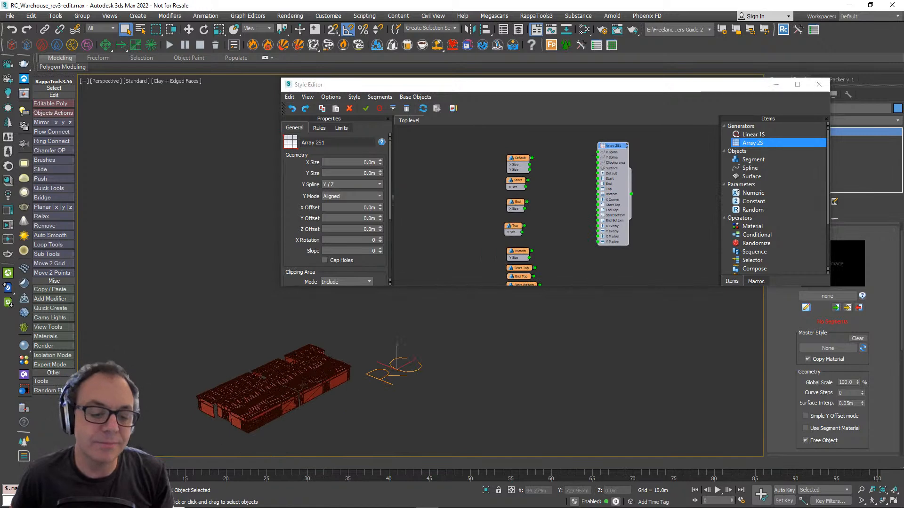
pyautogui.scroll(5, 308, 391)
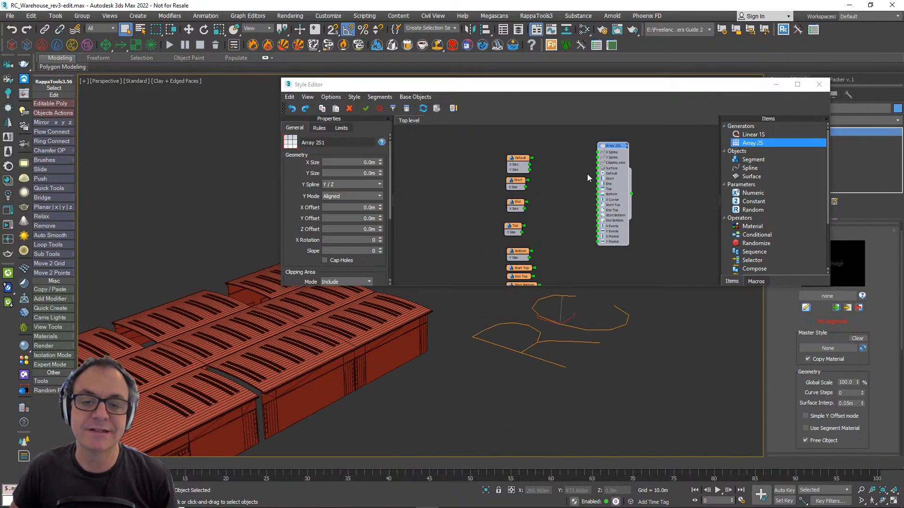
pyautogui.moveTo(588, 191); pyautogui.dragTo(594, 200, button='middle')
pyautogui.scroll(3, 523, 181)
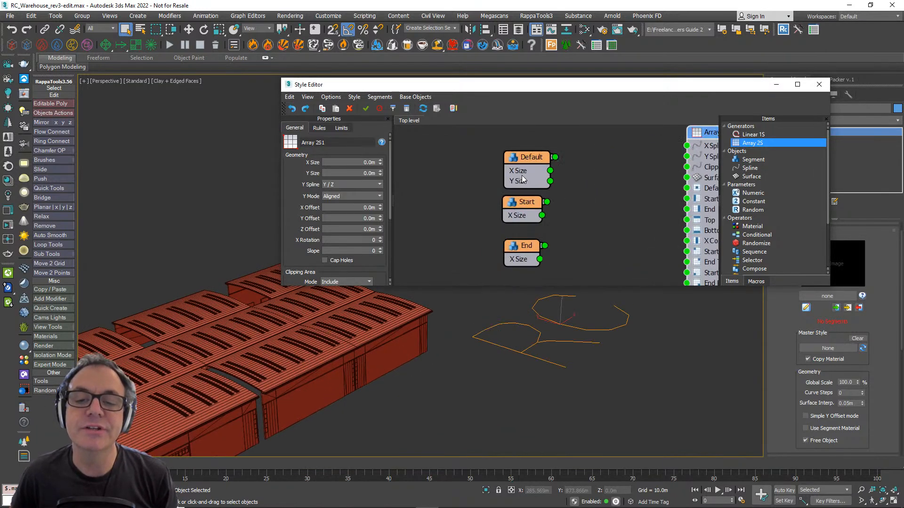
# - Set both the X Size and the Y Size of the Array 2S generator to 20 m
pyautogui.click(503, 172)
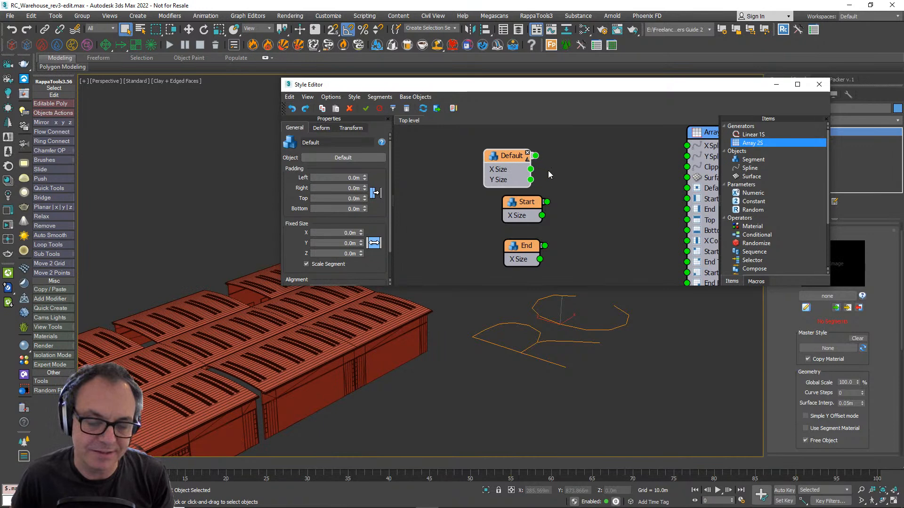
pyautogui.scroll(-4, 548, 170)
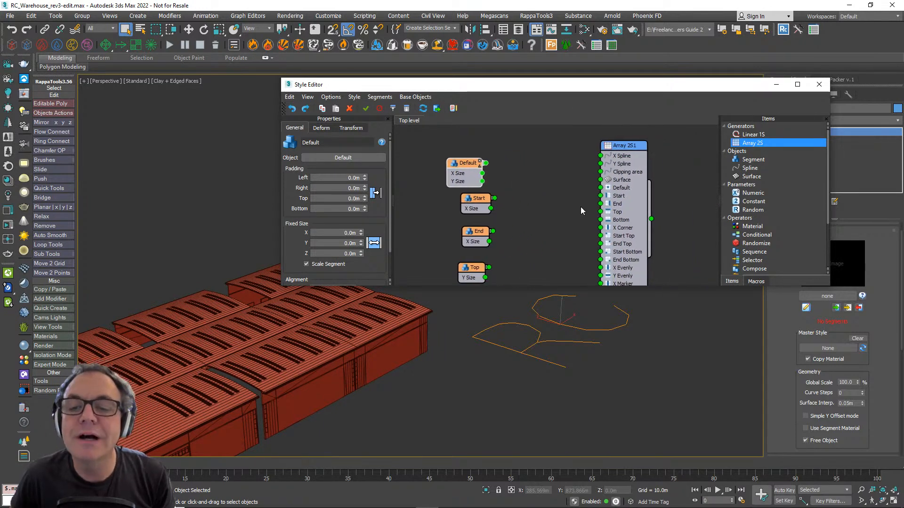
pyautogui.click(638, 159)
pyautogui.scroll(-2, 547, 167)
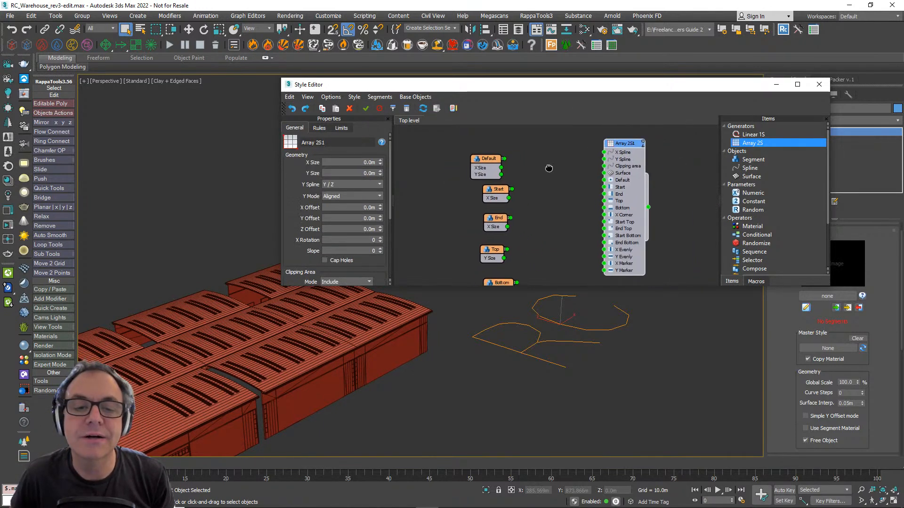
pyautogui.doubleClick(362, 162)
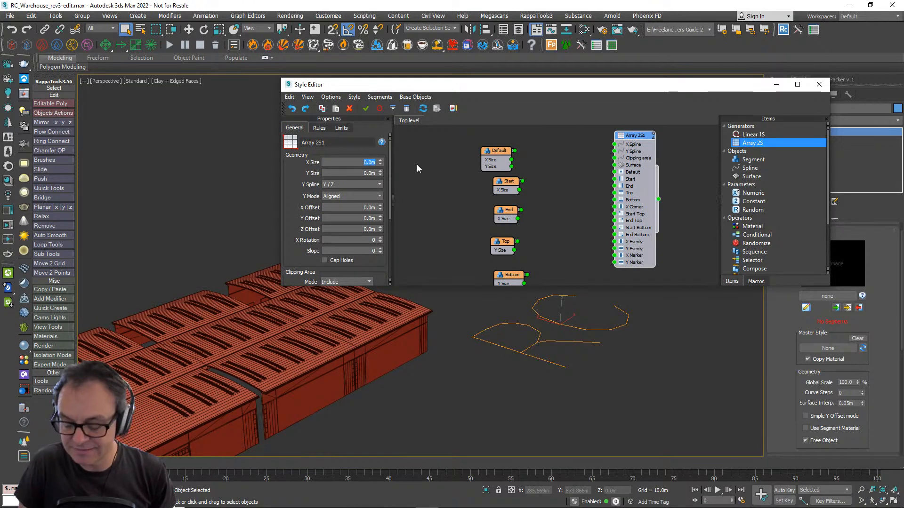
pyautogui.write('20')
pyautogui.press('Tab')
pyautogui.write('20')
pyautogui.press('Tab')
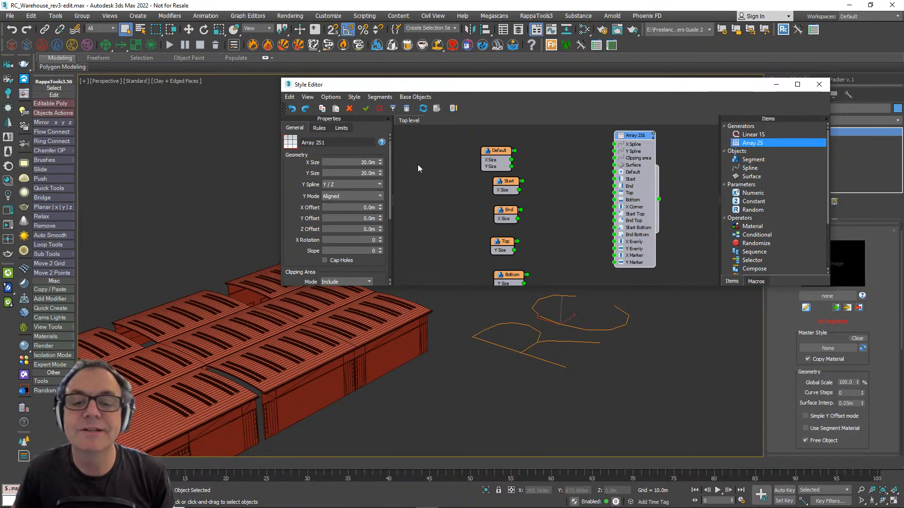
# - Wire the Start and End segments into the matching Start and End inputs of the Array 2S generator
pyautogui.scroll(2, 574, 174)
pyautogui.moveTo(551, 171); pyautogui.dragTo(551, 181, button='middle')
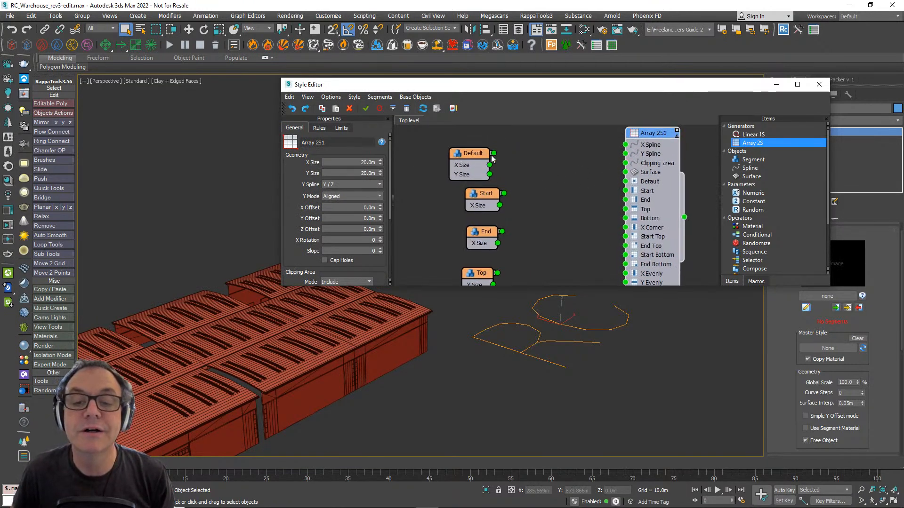
pyautogui.moveTo(518, 195); pyautogui.dragTo(625, 191)
pyautogui.moveTo(593, 333); pyautogui.dragTo(523, 401, button='middle')
pyautogui.scroll(-3, 526, 377)
pyautogui.scroll(5, 526, 379)
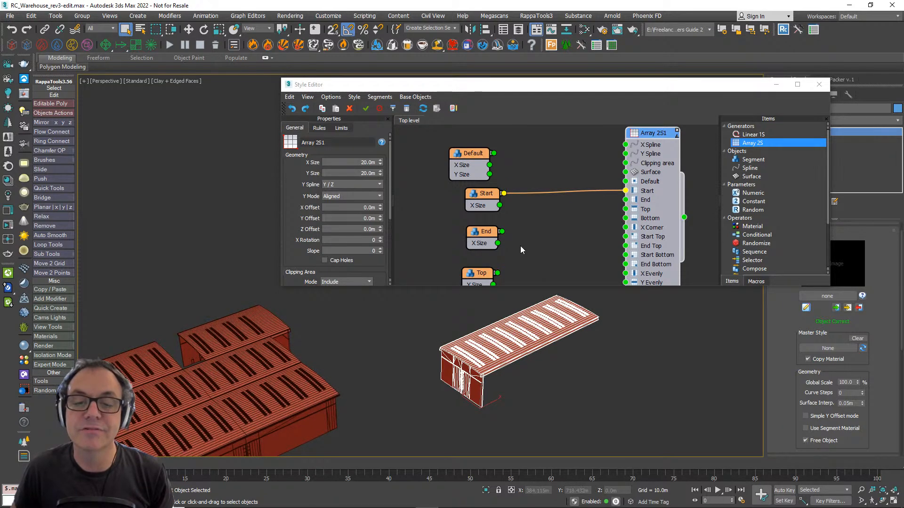
pyautogui.moveTo(521, 245); pyautogui.dragTo(521, 228, button='middle')
pyautogui.moveTo(503, 215); pyautogui.dragTo(625, 182)
pyautogui.moveTo(618, 361); pyautogui.dragTo(607, 373, button='middle')
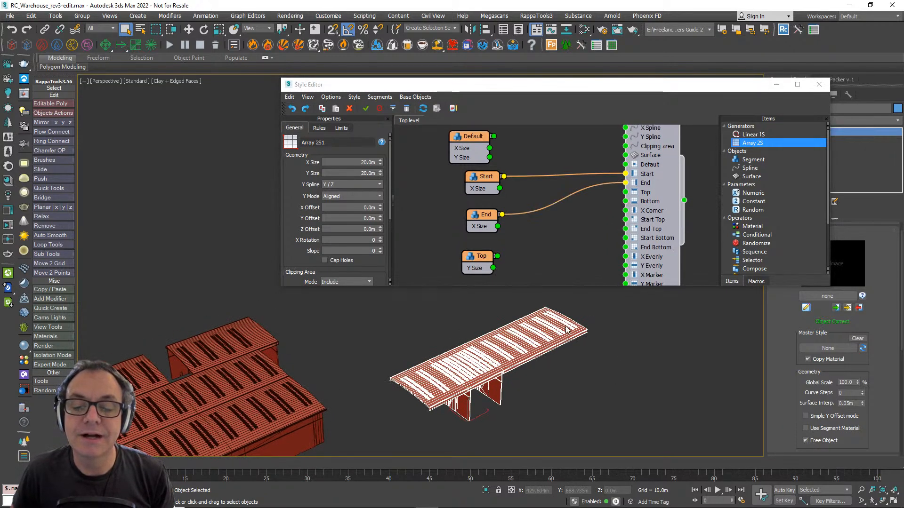
# - Increase the Array 2S generator's X Size to about 188 m to spread the start and end segments apart
pyautogui.click(642, 228)
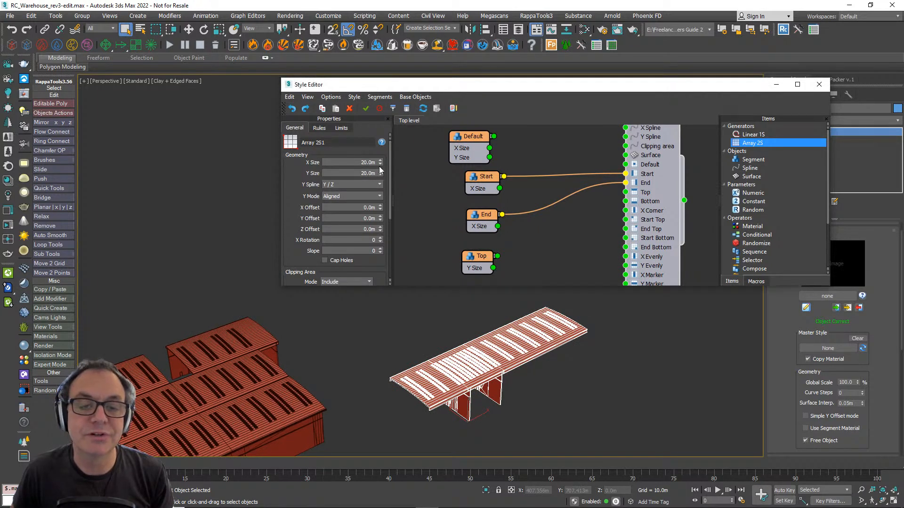
pyautogui.moveTo(380, 163); pyautogui.dragTo(443, 379)
pyautogui.scroll(-1, 815, 300)
pyautogui.scroll(-5, 659, 394)
pyautogui.moveTo(620, 398); pyautogui.dragTo(506, 375, button='middle')
pyautogui.scroll(3, 566, 385)
pyautogui.scroll(3, 521, 369)
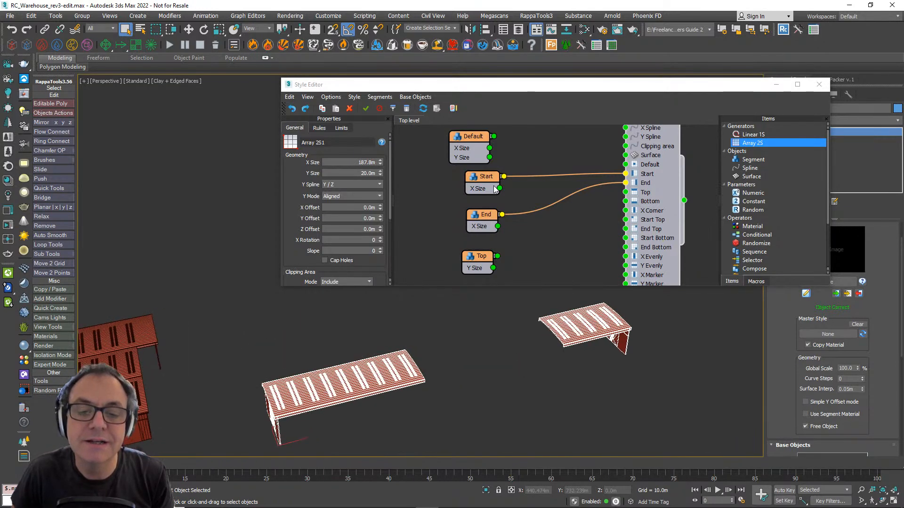
# - Shift the Start segment node slightly and set the Array 2S generator's Y Size to 100 m
pyautogui.moveTo(473, 177); pyautogui.dragTo(462, 179)
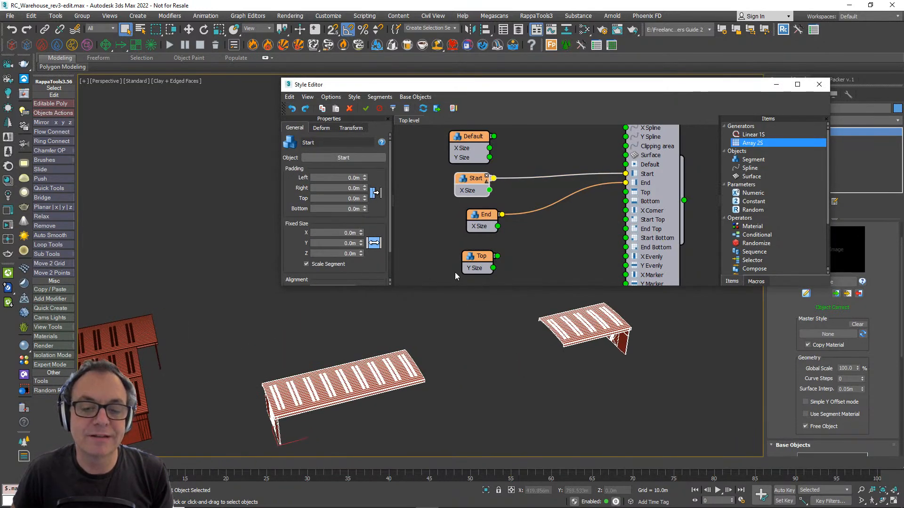
pyautogui.click(650, 195)
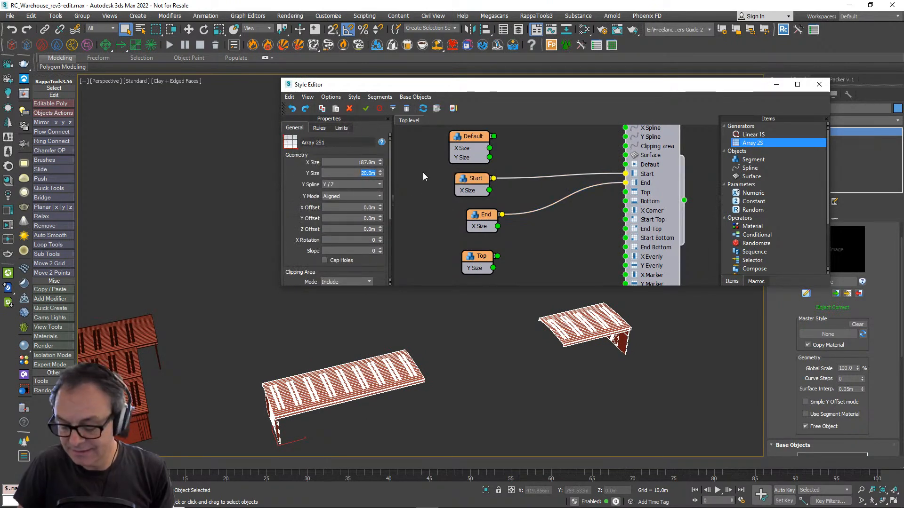
pyautogui.write('100')
pyautogui.press('Return')
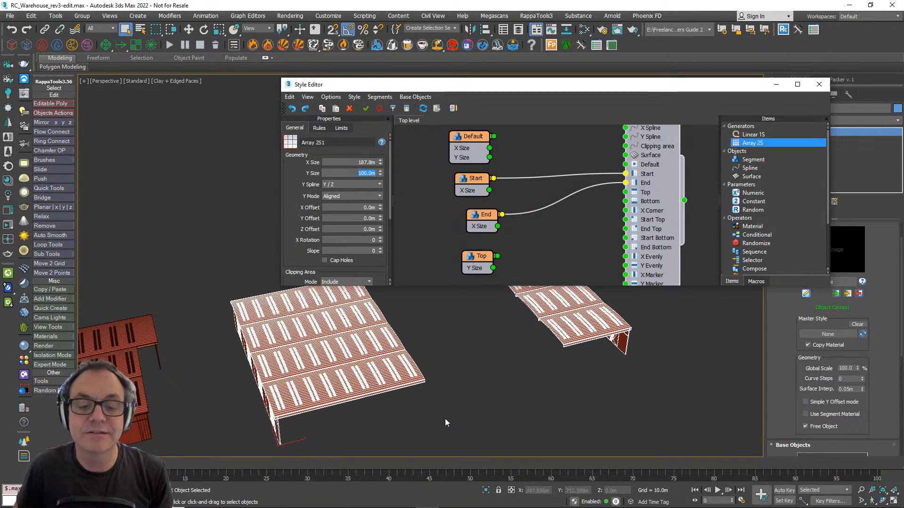
pyautogui.keyDown('alt'); pyautogui.moveTo(448, 386); pyautogui.dragTo(483, 373, button='middle'); pyautogui.keyUp('alt')
pyautogui.scroll(-4, 541, 196)
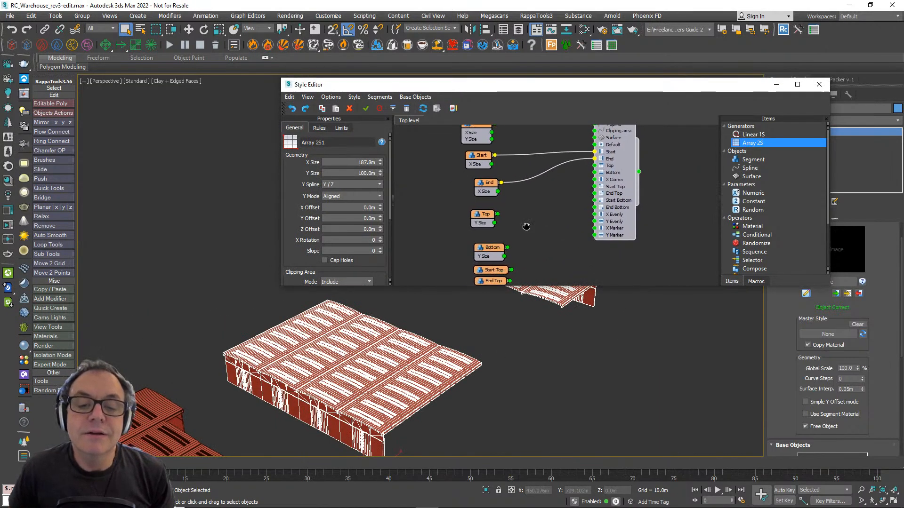
# - Move the Top and Bottom segment nodes aside and place the four corner segment nodes close to the generator's corner inputs
pyautogui.moveTo(522, 251); pyautogui.dragTo(504, 205, button='middle')
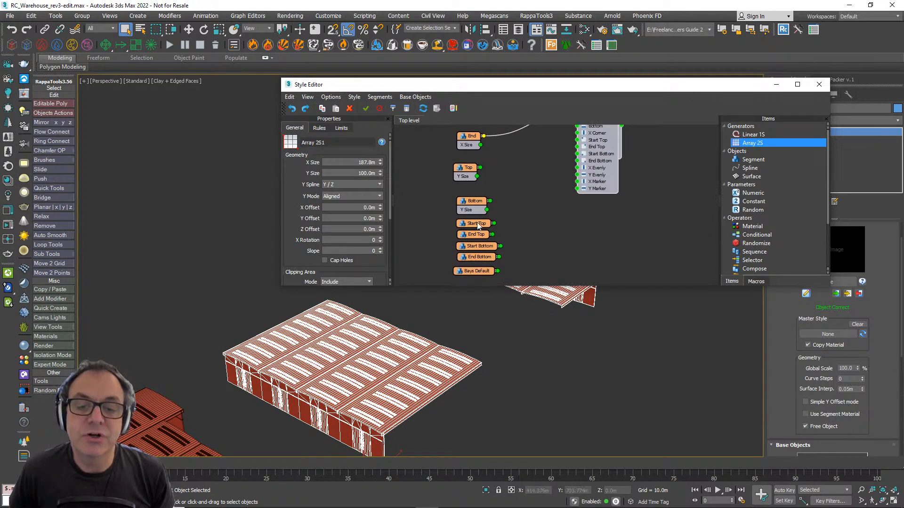
pyautogui.moveTo(475, 201); pyautogui.dragTo(464, 171)
pyautogui.moveTo(466, 171); pyautogui.dragTo(425, 174)
pyautogui.moveTo(492, 201); pyautogui.dragTo(521, 194)
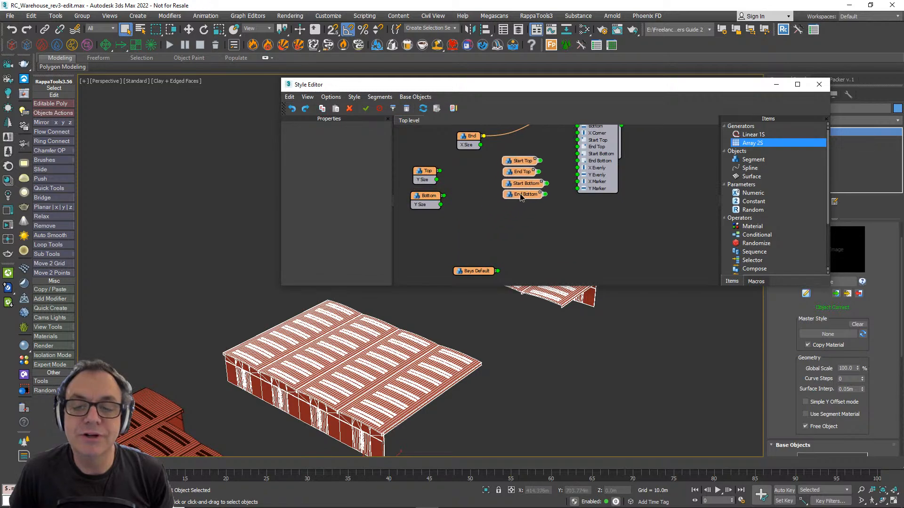
pyautogui.moveTo(599, 187); pyautogui.dragTo(584, 234, button='middle')
# - Wire the Start Top, End Top, Start Bottom and End Bottom segments into the generator's matching corner inputs
pyautogui.scroll(3, 507, 220)
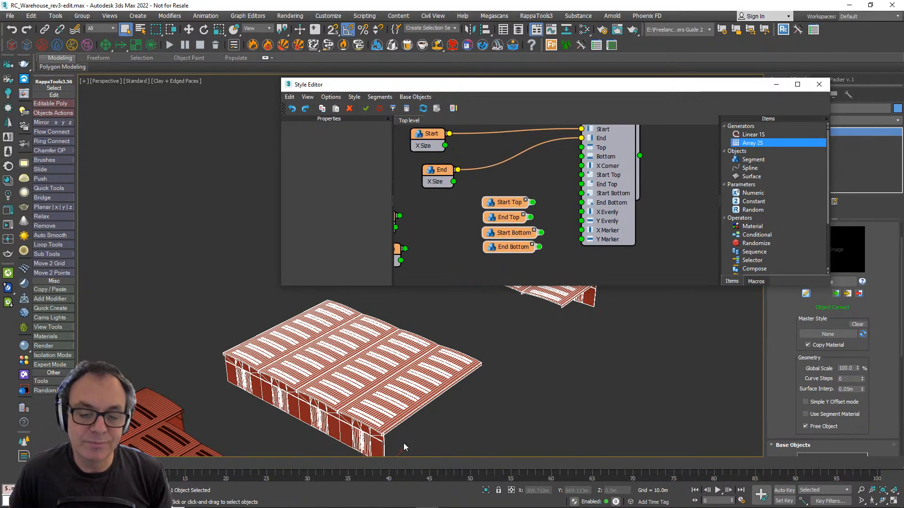
pyautogui.scroll(-3, 432, 376)
pyautogui.keyDown('alt'); pyautogui.moveTo(432, 375); pyautogui.dragTo(370, 410, button='middle'); pyautogui.keyUp('alt')
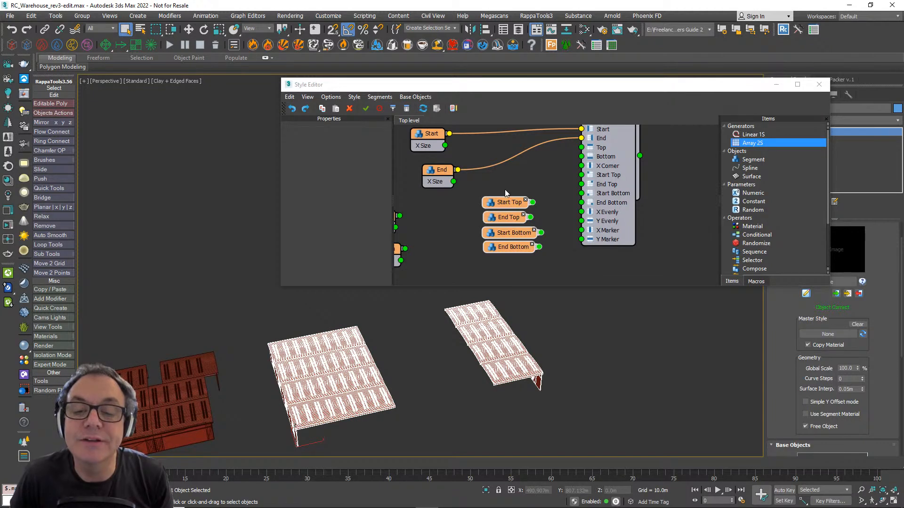
pyautogui.scroll(2, 278, 390)
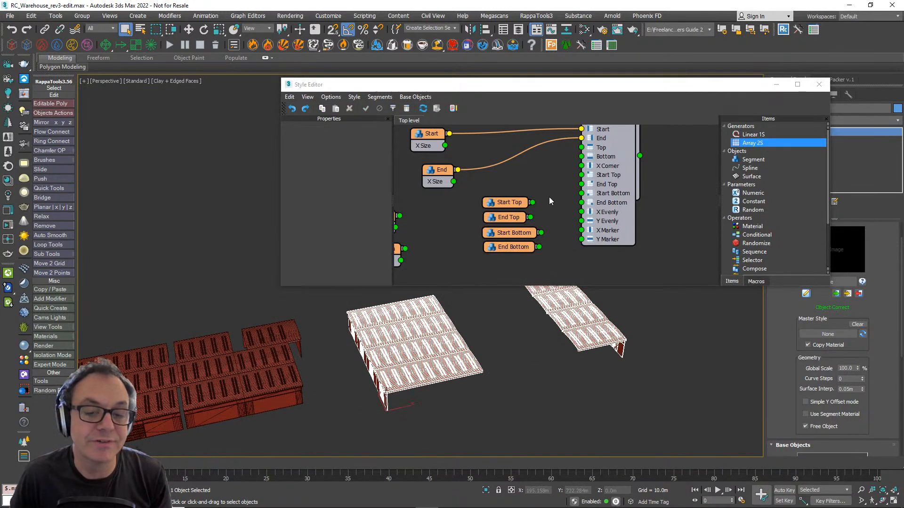
pyautogui.moveTo(531, 194); pyautogui.dragTo(524, 201, button='middle')
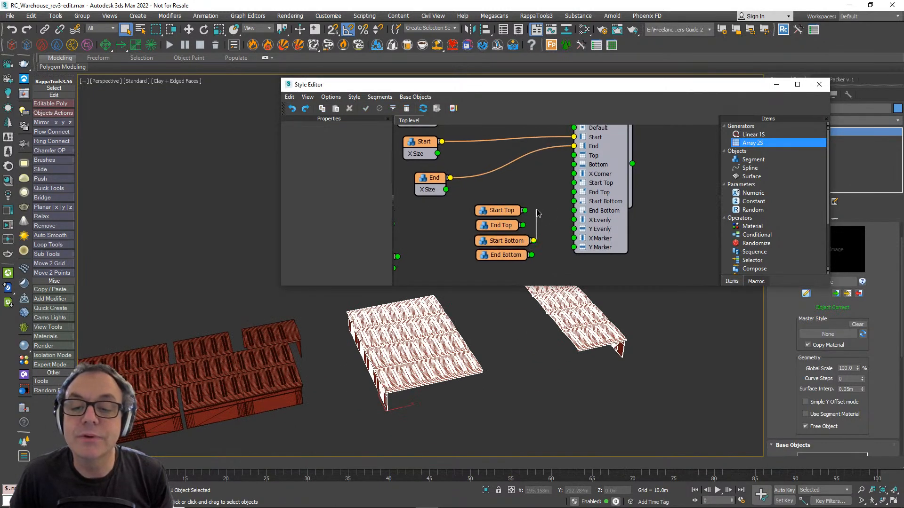
pyautogui.moveTo(538, 214); pyautogui.dragTo(574, 201)
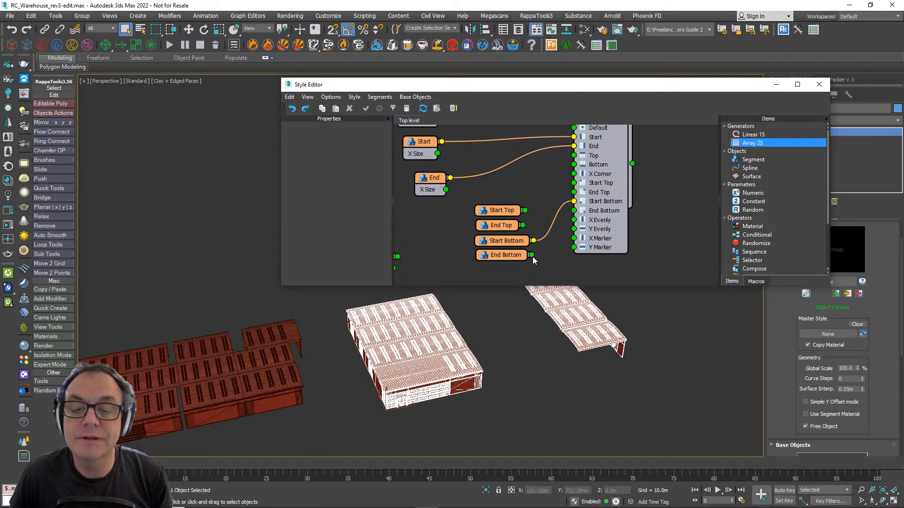
pyautogui.moveTo(531, 255); pyautogui.dragTo(573, 183)
pyautogui.moveTo(522, 225); pyautogui.dragTo(574, 193)
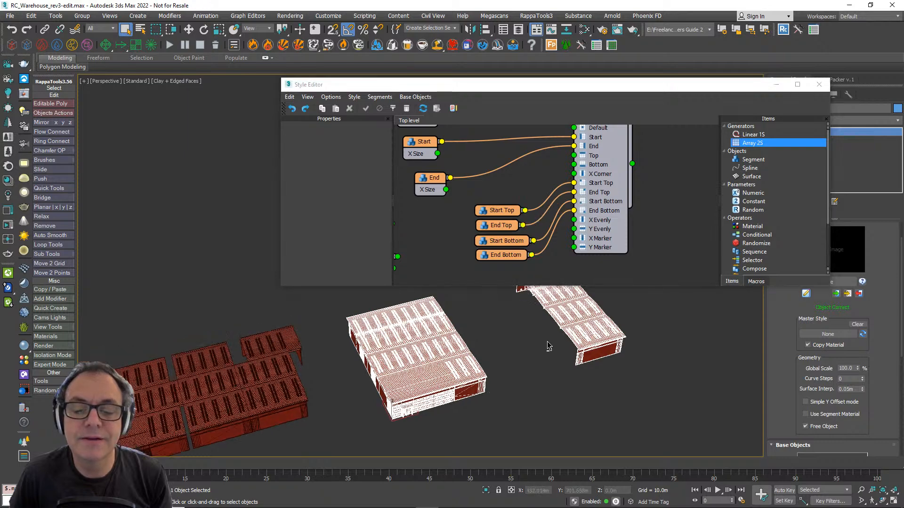
pyautogui.keyDown('alt'); pyautogui.moveTo(494, 360); pyautogui.dragTo(346, 358, button='middle'); pyautogui.keyUp('alt')
pyautogui.scroll(3, 413, 359)
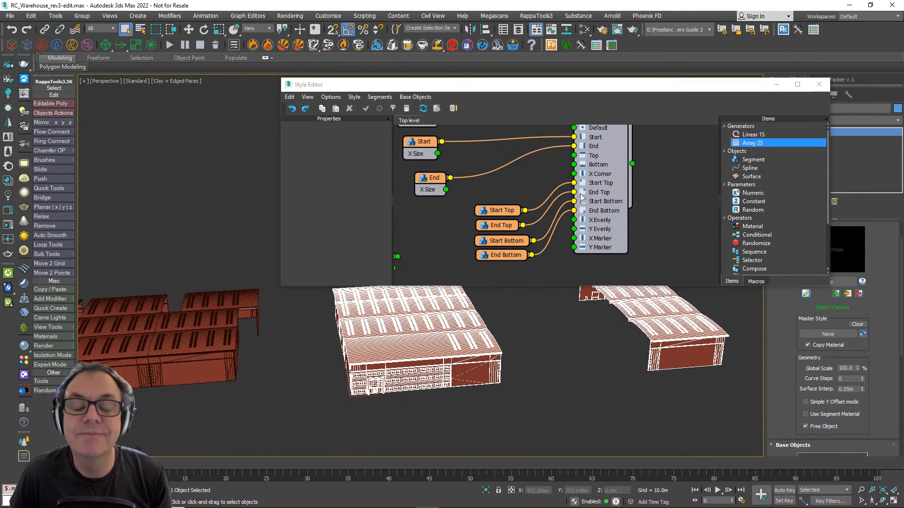
# - Stack the Start and End segment nodes closer together and line them up above the Top and Bottom nodes
pyautogui.scroll(-3, 581, 198)
pyautogui.moveTo(518, 188); pyautogui.dragTo(511, 179)
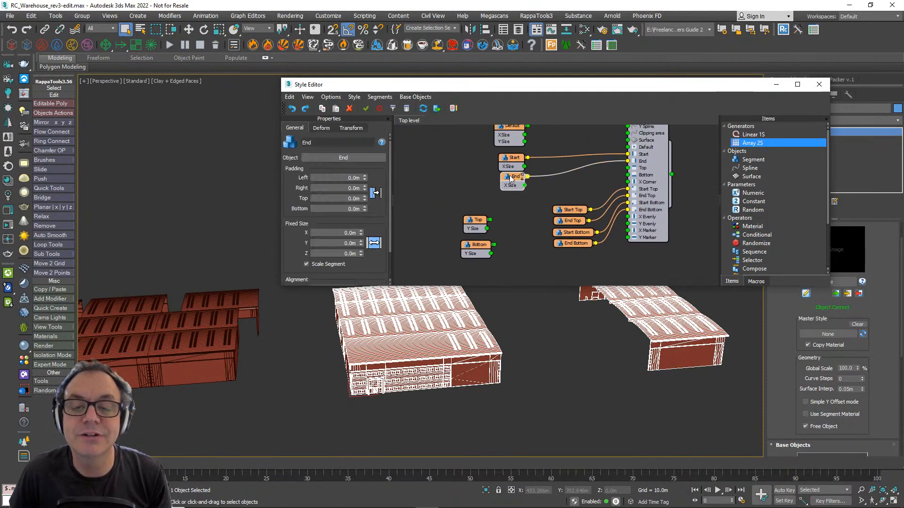
pyautogui.moveTo(521, 200); pyautogui.dragTo(528, 247, button='middle')
pyautogui.moveTo(530, 247); pyautogui.dragTo(506, 199)
pyautogui.moveTo(513, 208); pyautogui.dragTo(479, 211)
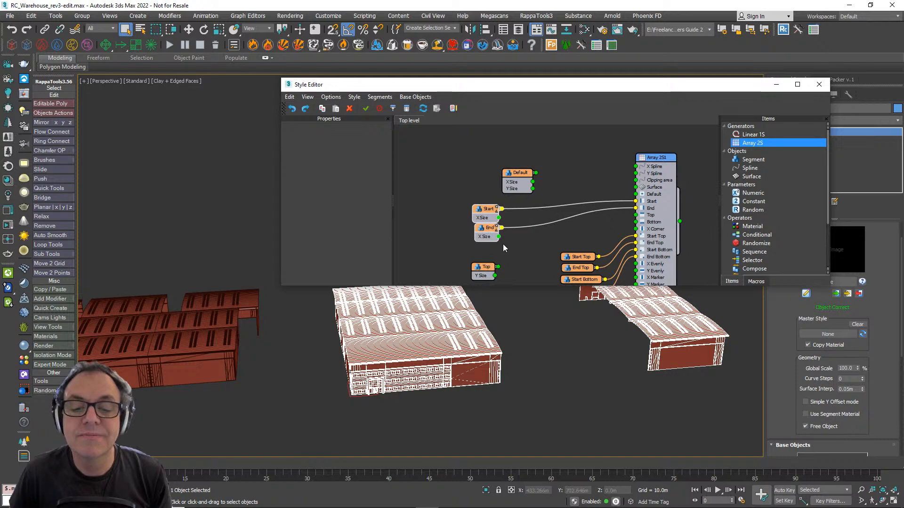
pyautogui.moveTo(495, 264); pyautogui.dragTo(437, 237, button='middle')
# - Wire the Top and Bottom segments into the Top and Bottom inputs of the Array 2S generator
pyautogui.keyDown('alt'); pyautogui.moveTo(507, 333); pyautogui.dragTo(480, 346, button='middle'); pyautogui.keyUp('alt')
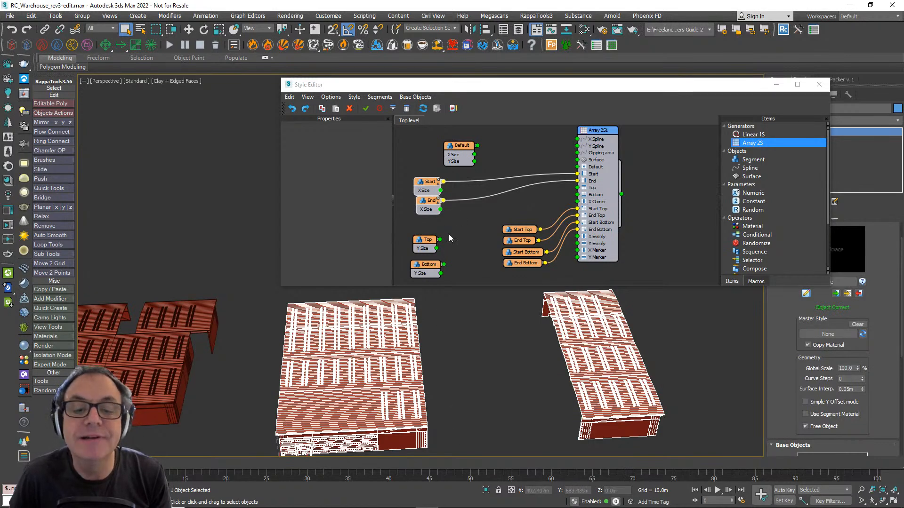
pyautogui.moveTo(440, 239); pyautogui.dragTo(577, 187)
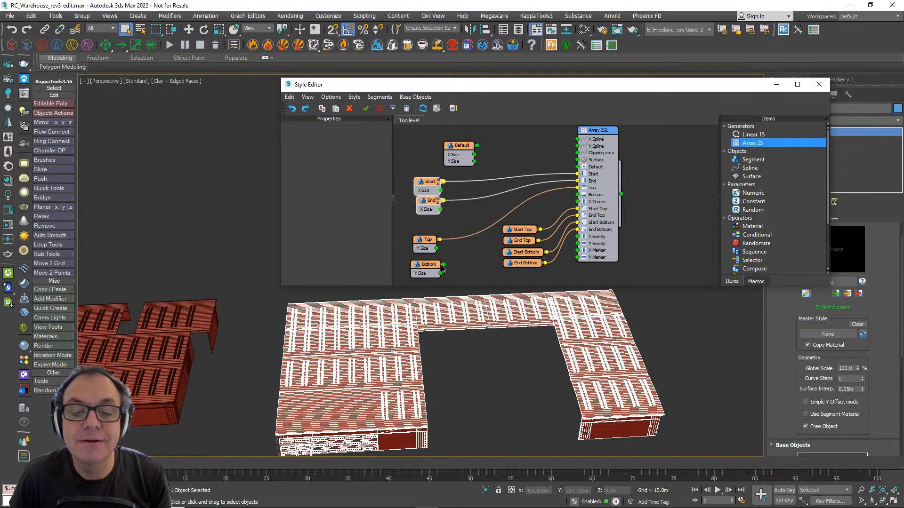
pyautogui.moveTo(443, 269); pyautogui.dragTo(578, 195)
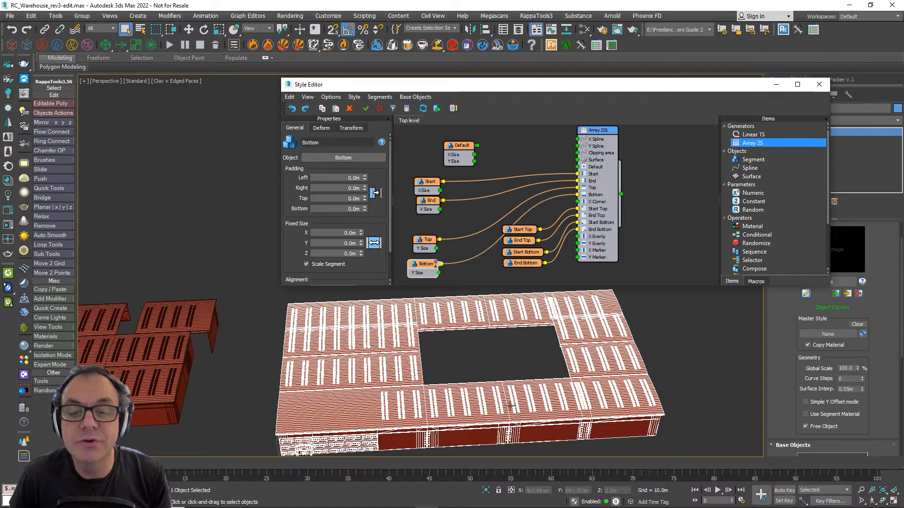
pyautogui.keyDown('alt'); pyautogui.moveTo(545, 384); pyautogui.dragTo(517, 413, button='middle'); pyautogui.keyUp('alt')
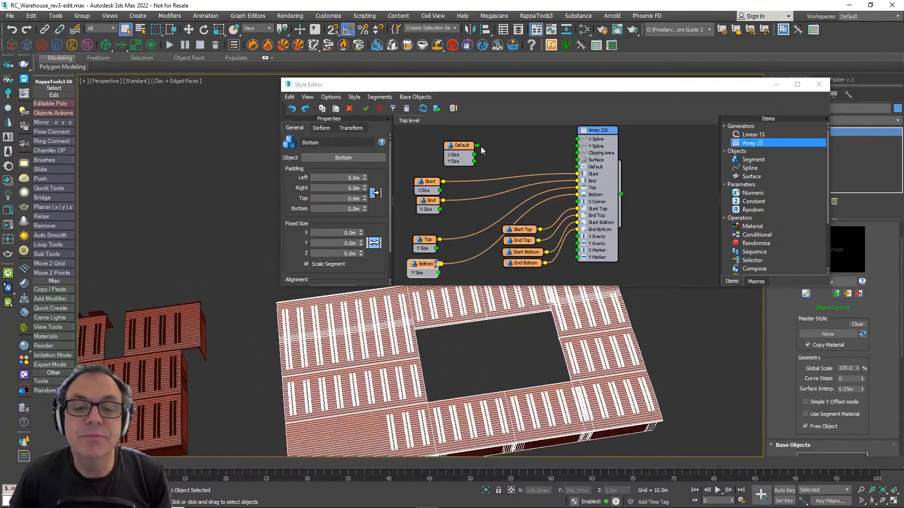
# - Move the Default segment node above the Start node and wire it into the generator's Default input
pyautogui.moveTo(466, 146); pyautogui.dragTo(435, 154)
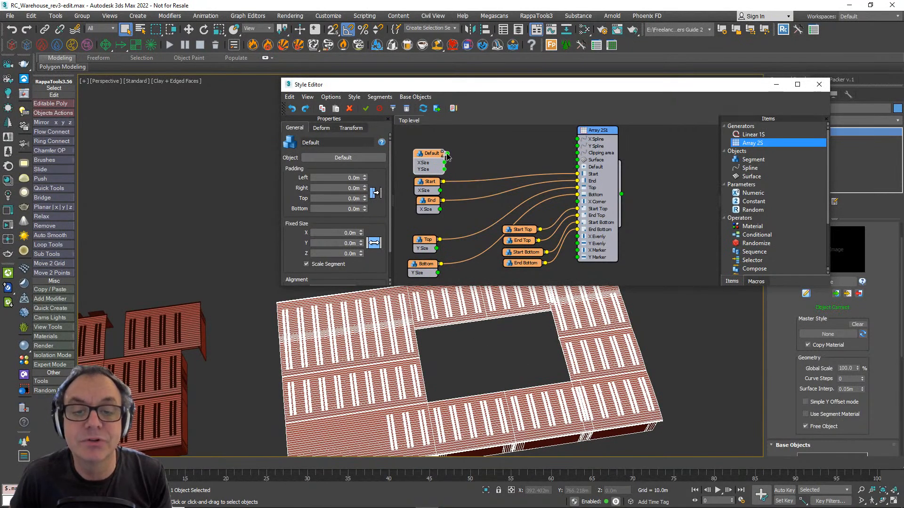
pyautogui.moveTo(447, 154); pyautogui.dragTo(578, 167)
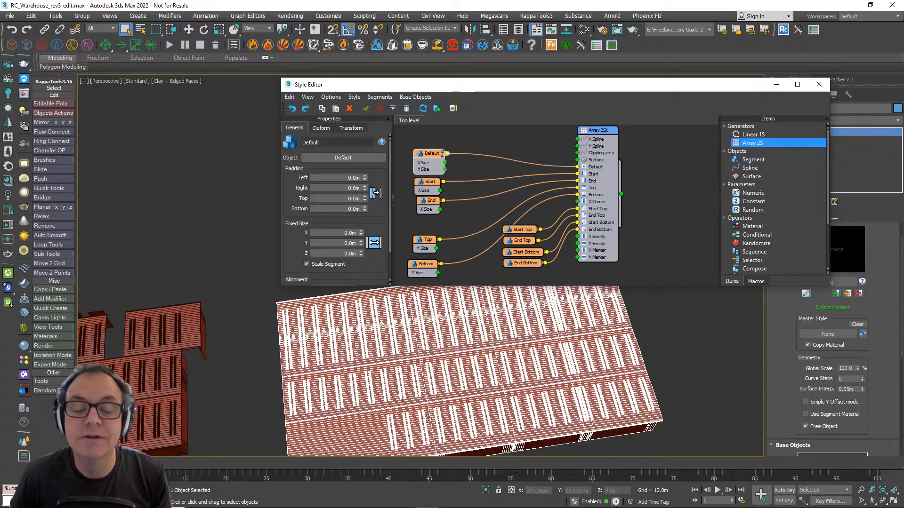
pyautogui.keyDown('alt'); pyautogui.moveTo(426, 418); pyautogui.dragTo(454, 372, button='middle'); pyautogui.keyUp('alt')
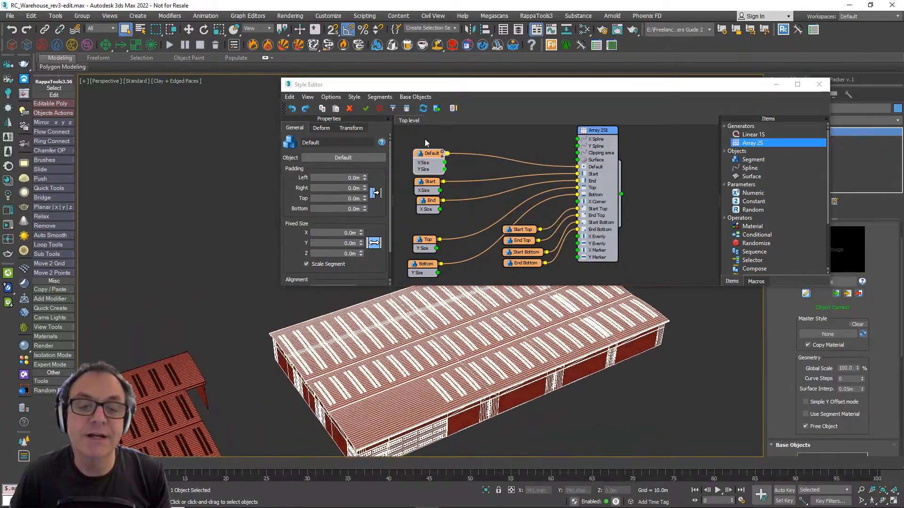
# - Show the Default segment's deform settings and examine the warehouse roof bays in a close view
pyautogui.moveTo(429, 153); pyautogui.dragTo(427, 150)
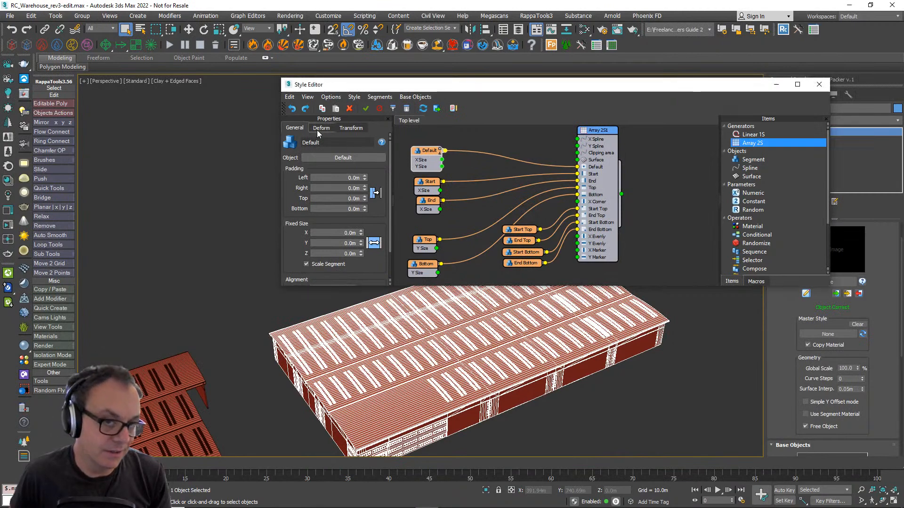
pyautogui.click(321, 128)
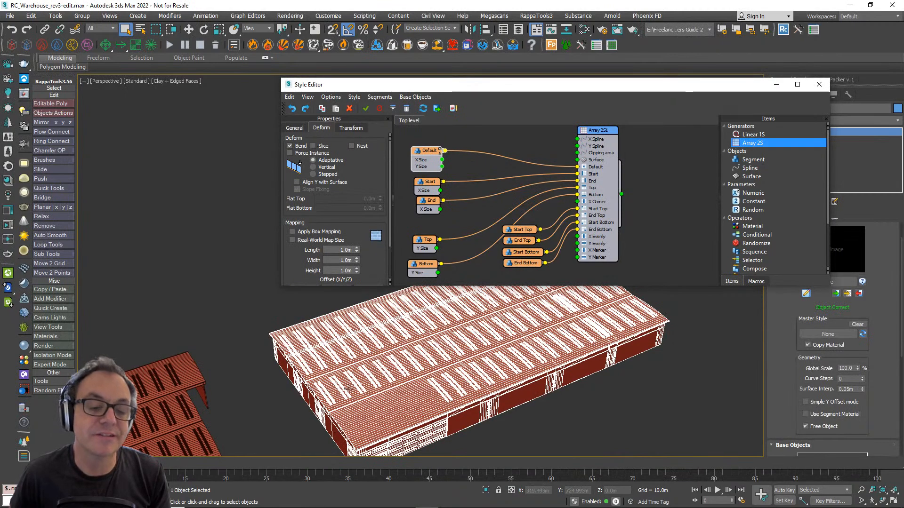
pyautogui.keyDown('alt'); pyautogui.moveTo(349, 388); pyautogui.dragTo(426, 380, button='middle'); pyautogui.keyUp('alt')
pyautogui.scroll(5, 426, 380)
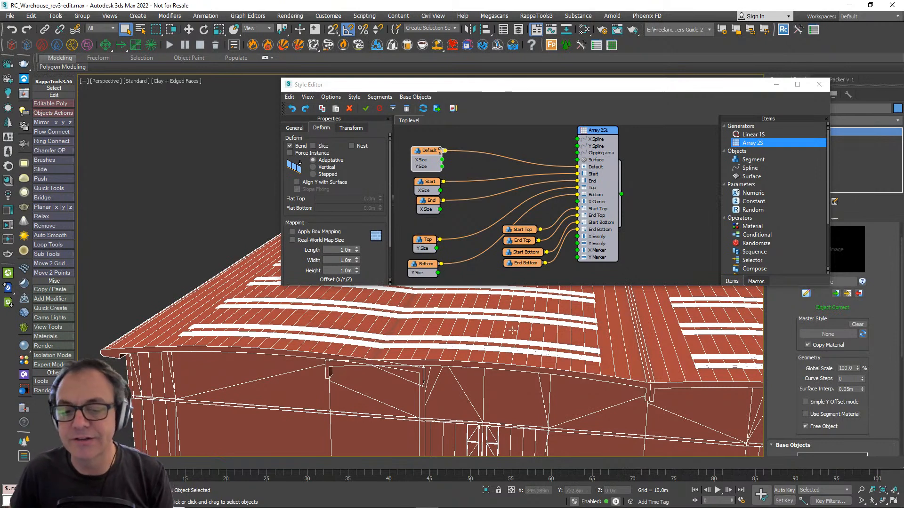
# - Line up the End, Top and Bottom segment nodes in a column beneath the Default and Start nodes
pyautogui.moveTo(459, 228); pyautogui.dragTo(454, 199, button='middle')
pyautogui.moveTo(460, 206); pyautogui.dragTo(446, 170)
pyautogui.moveTo(447, 172); pyautogui.dragTo(435, 155)
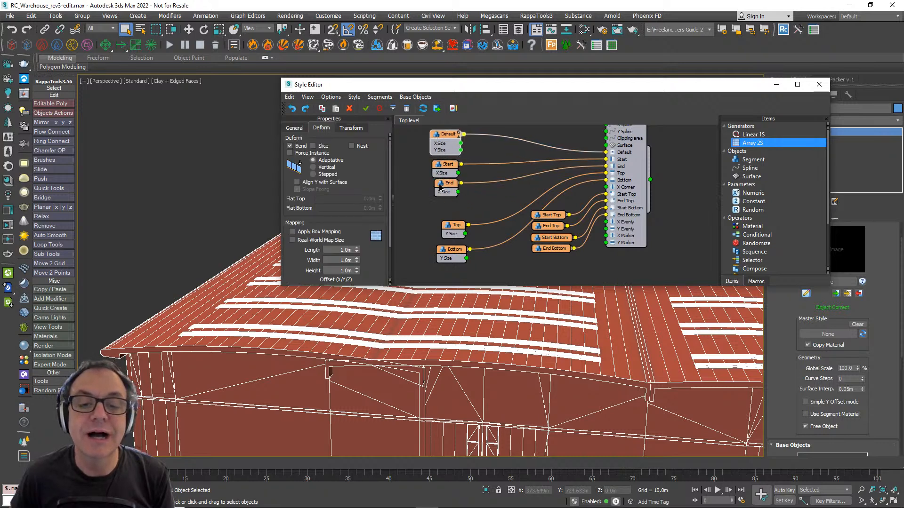
pyautogui.moveTo(441, 187); pyautogui.dragTo(436, 187)
pyautogui.moveTo(447, 228); pyautogui.dragTo(431, 220)
pyautogui.moveTo(447, 253); pyautogui.dragTo(432, 244)
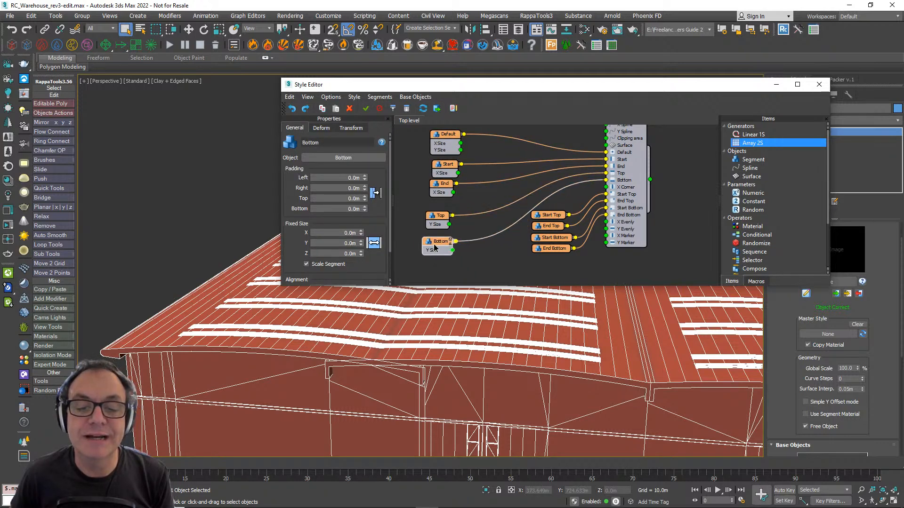
# - Move the X Count and Y Count parameter nodes directly beneath the Bottom segment node
pyautogui.moveTo(442, 248); pyautogui.dragTo(460, 158, button='middle')
pyautogui.scroll(-1, 470, 186)
pyautogui.moveTo(543, 282); pyautogui.dragTo(457, 190)
pyautogui.moveTo(466, 190); pyautogui.dragTo(541, 203, button='middle')
pyautogui.scroll(1, 501, 197)
pyautogui.scroll(2, 493, 207)
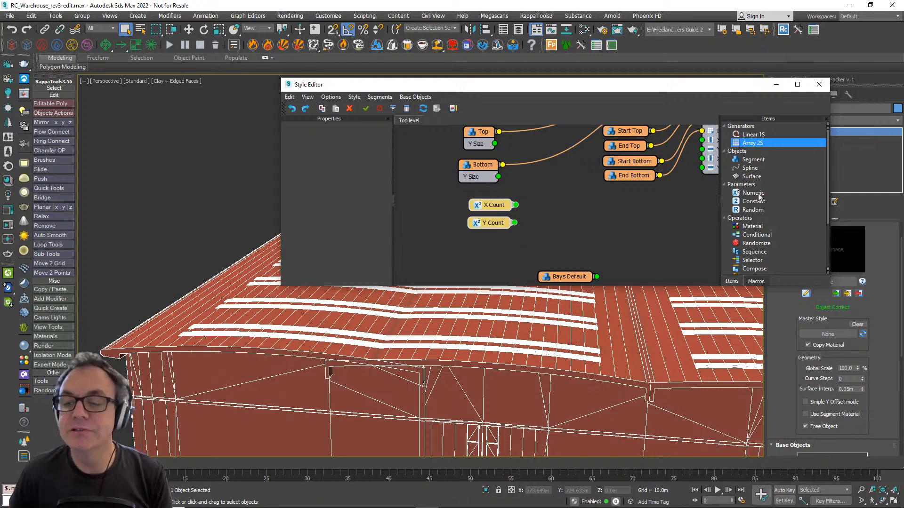
# - Move the Style Editor clear of the command panel and bring the RailClone object's parameter list into view
pyautogui.moveTo(598, 89); pyautogui.dragTo(494, 87)
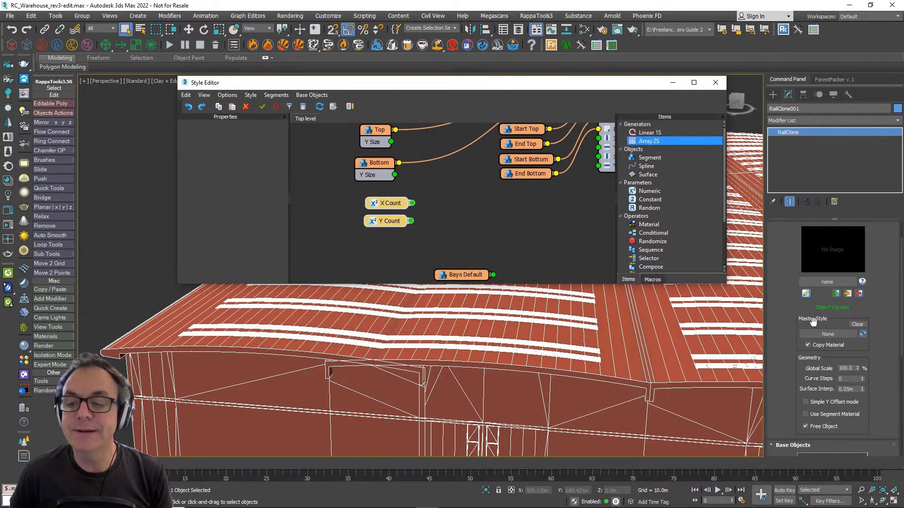
pyautogui.scroll(-5, 804, 344)
pyautogui.scroll(-1, 788, 325)
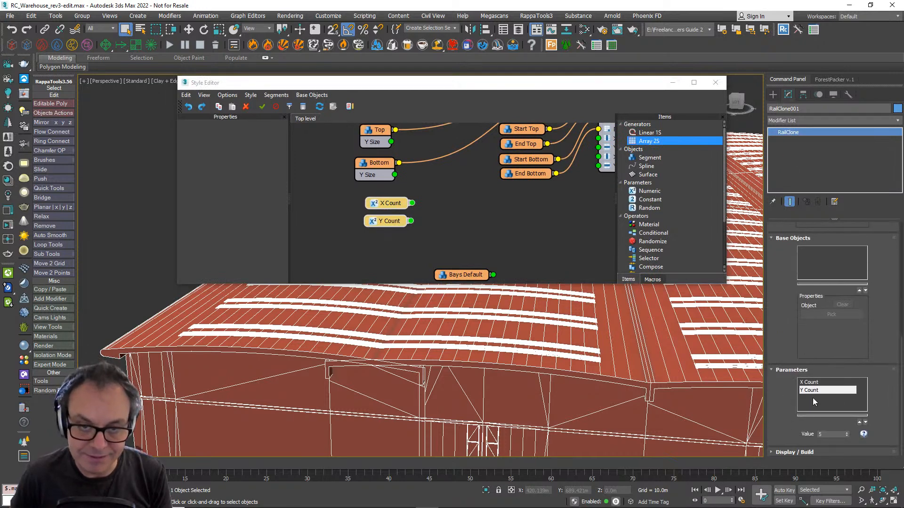
# - Add a Numeric parameter node, select its entry in the object's parameter list, and delete the node from the graph
pyautogui.moveTo(656, 193); pyautogui.dragTo(522, 224)
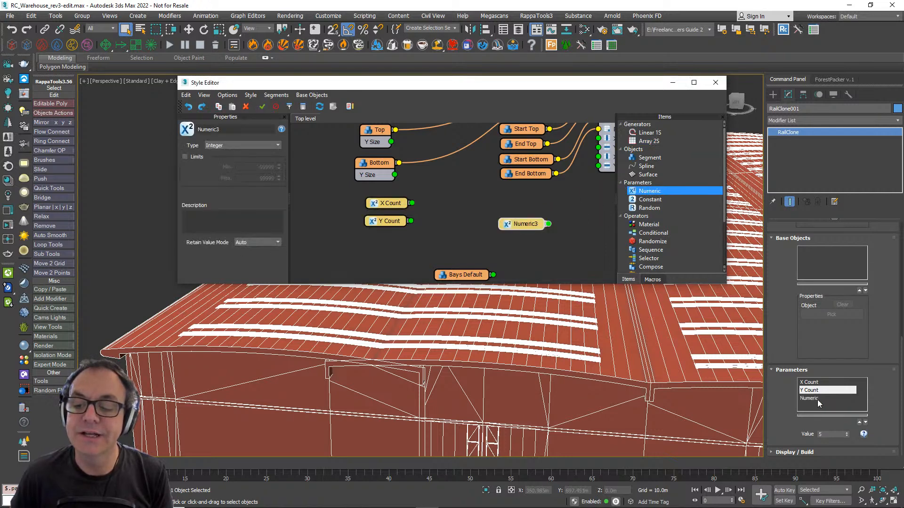
pyautogui.click(801, 399)
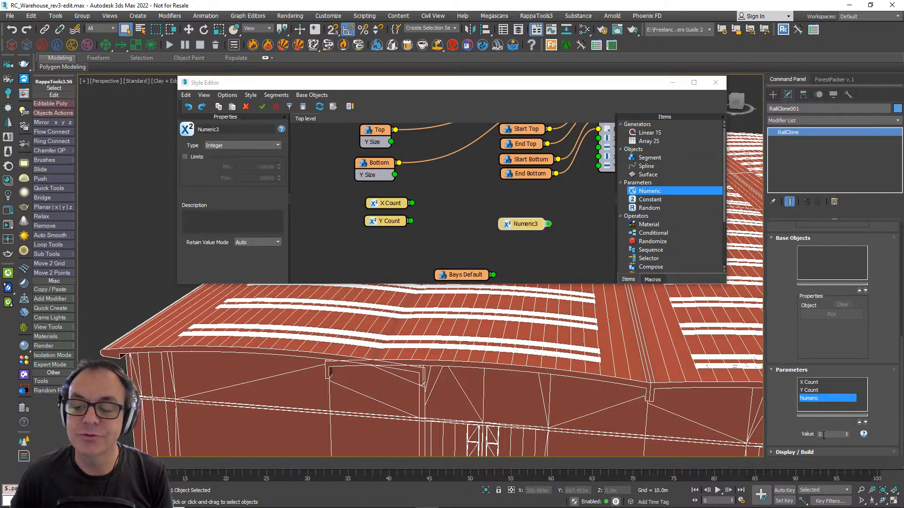
pyautogui.moveTo(519, 227); pyautogui.dragTo(511, 234)
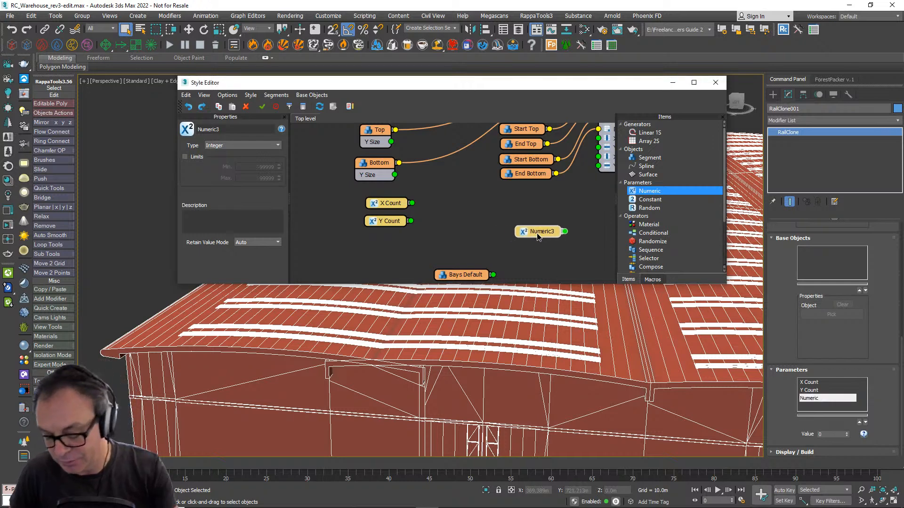
pyautogui.press('Delete')
# - Space the X Count and Y Count nodes farther apart below the Bottom segment node
pyautogui.click(370, 206)
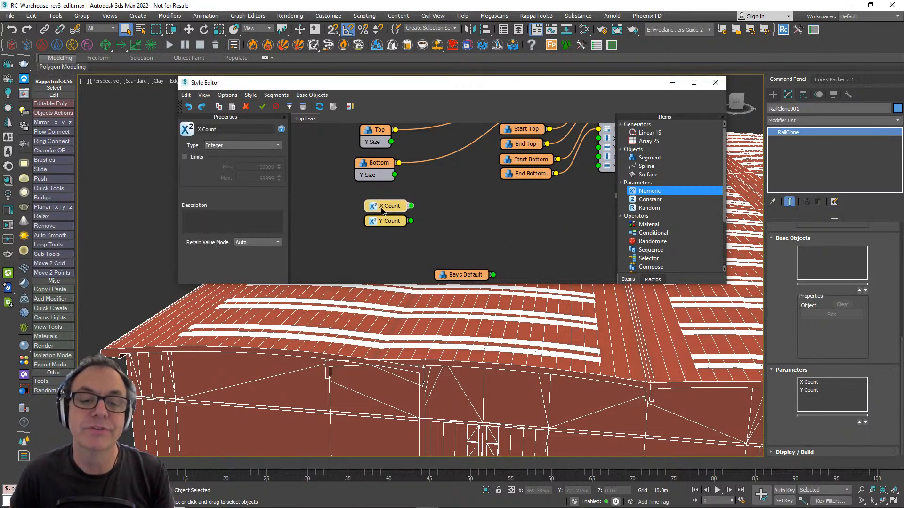
pyautogui.scroll(-4, 496, 204)
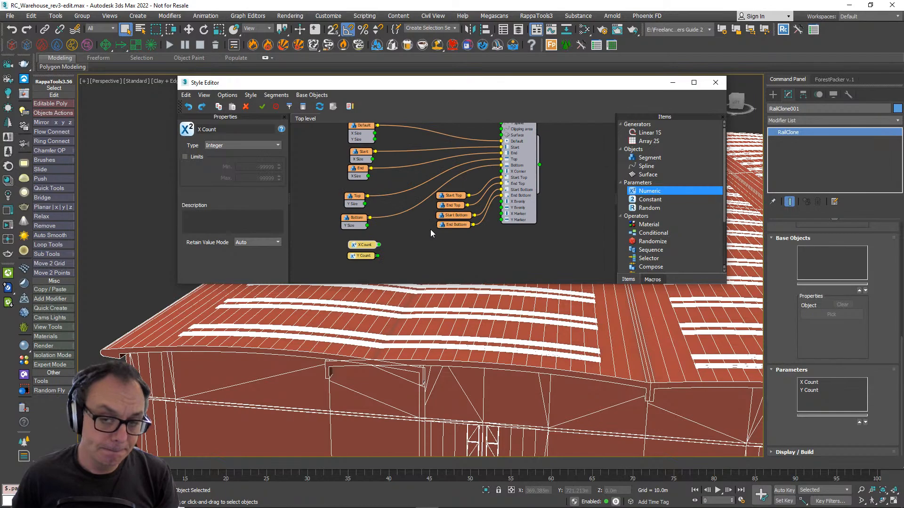
pyautogui.moveTo(413, 242); pyautogui.dragTo(417, 244, button='middle')
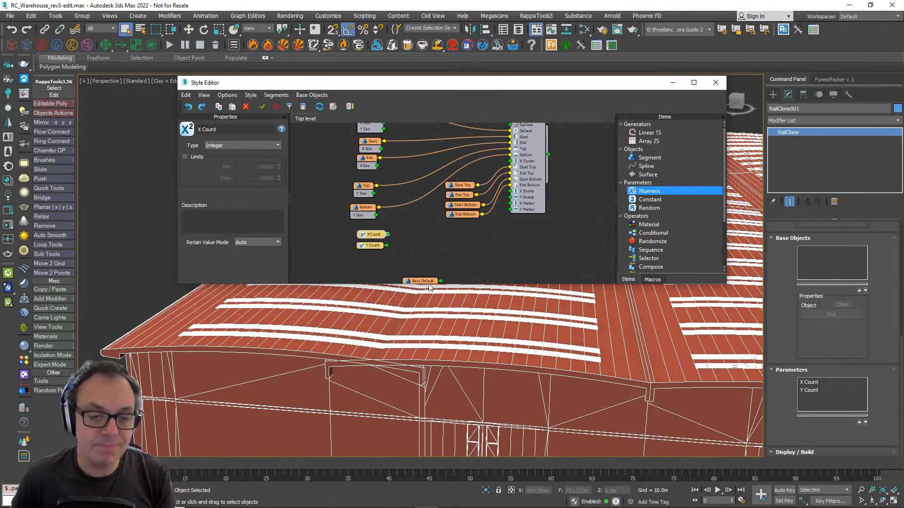
pyautogui.scroll(-6, 527, 360)
pyautogui.moveTo(557, 368); pyautogui.dragTo(413, 419, button='middle')
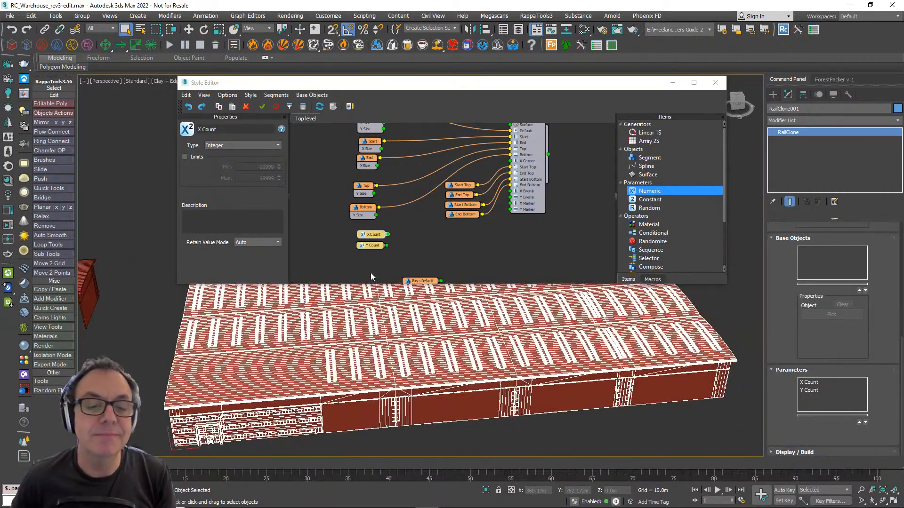
pyautogui.moveTo(370, 248); pyautogui.dragTo(371, 253)
pyautogui.moveTo(365, 238); pyautogui.dragTo(367, 238)
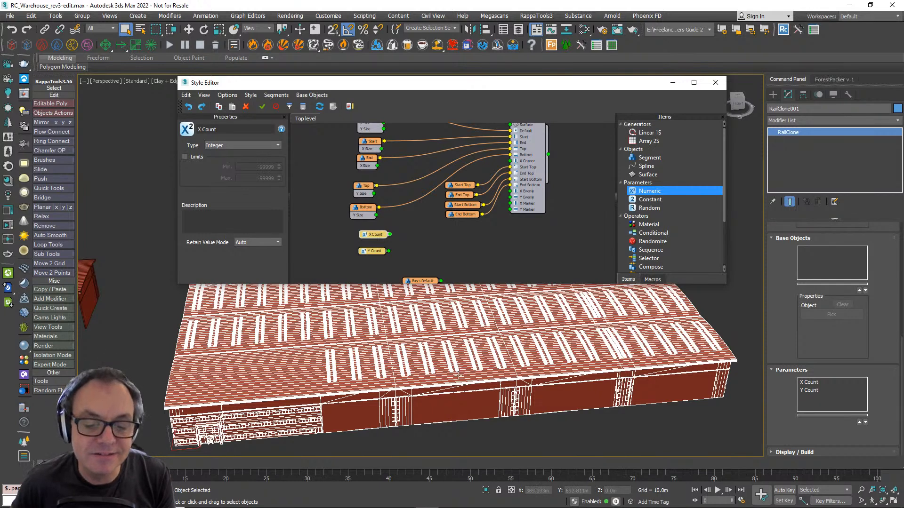
pyautogui.moveTo(371, 237)
pyautogui.mouseDown()
pyautogui.moveTo(358, 231)
pyautogui.moveTo(367, 235)
pyautogui.mouseUp()
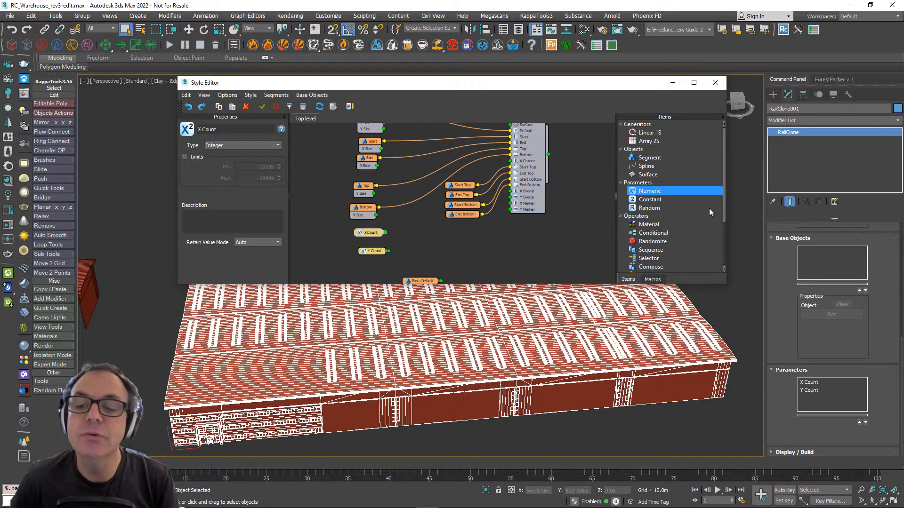
# - Add an Arithmetic operator beside the X Count node and make the Style Editor slightly taller
pyautogui.scroll(-3, 705, 206)
pyautogui.moveTo(651, 233); pyautogui.dragTo(431, 236)
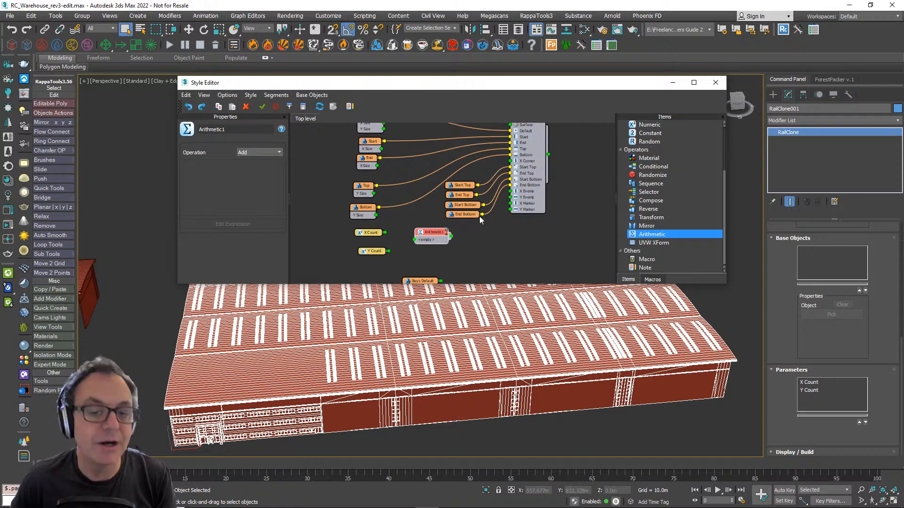
pyautogui.moveTo(480, 217); pyautogui.dragTo(491, 226, button='middle')
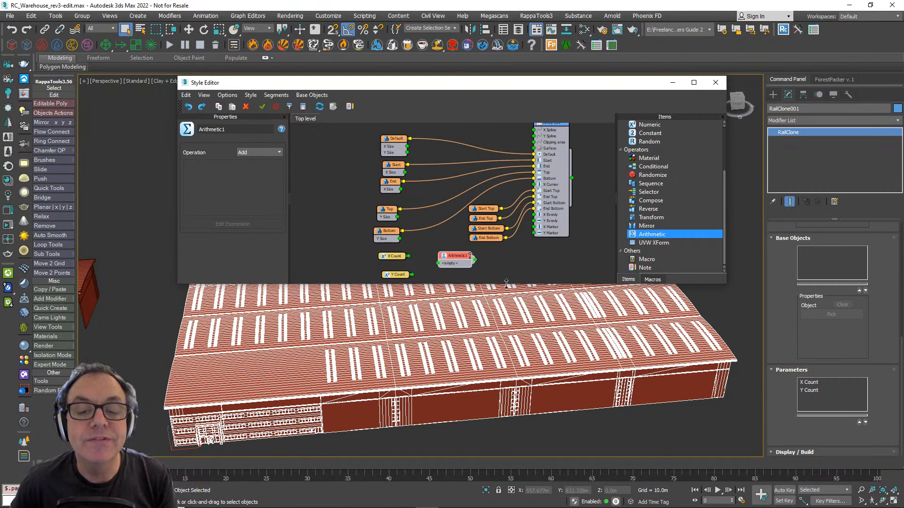
pyautogui.moveTo(506, 284); pyautogui.dragTo(506, 293)
pyautogui.moveTo(441, 207)
pyautogui.mouseDown(button='middle')
pyautogui.moveTo(441, 196)
pyautogui.moveTo(444, 207)
pyautogui.mouseUp(button='middle')
# - Wire the X Size outputs of the Start and End segments into the Arithmetic operator
pyautogui.click(391, 171)
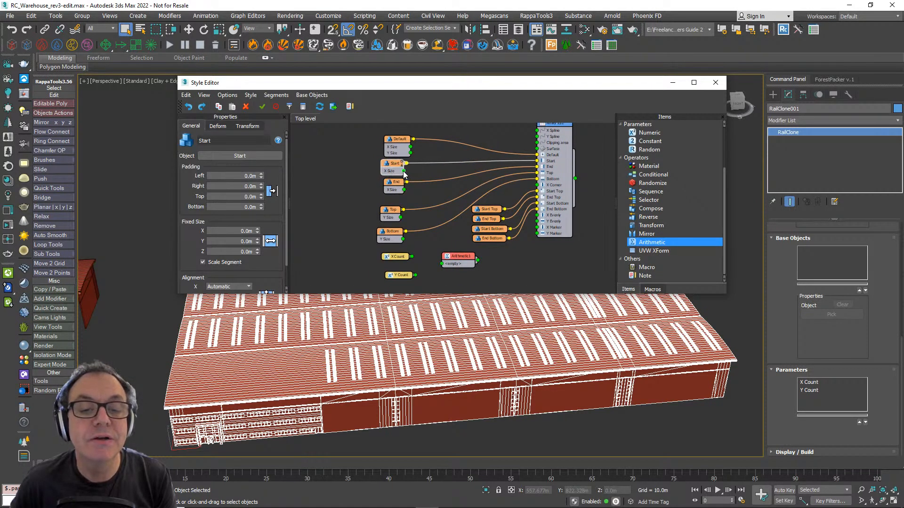
pyautogui.moveTo(403, 171); pyautogui.dragTo(442, 265)
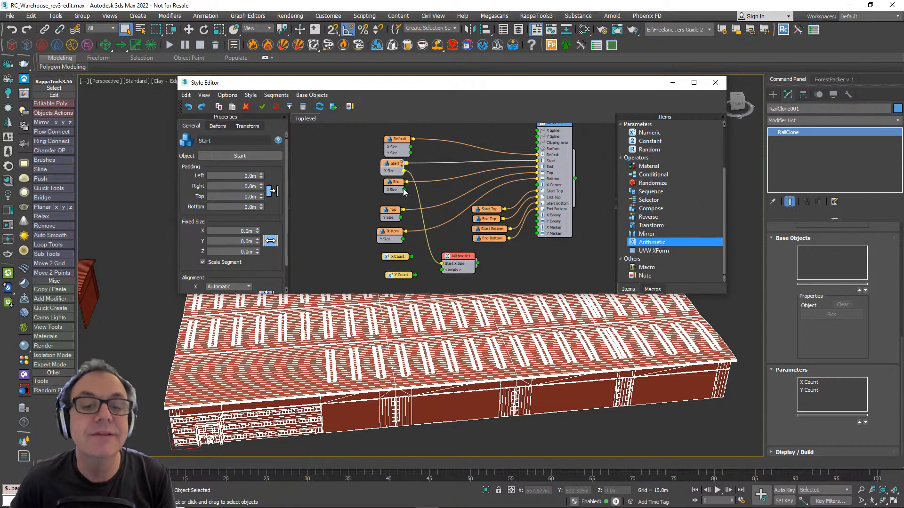
pyautogui.click(394, 189)
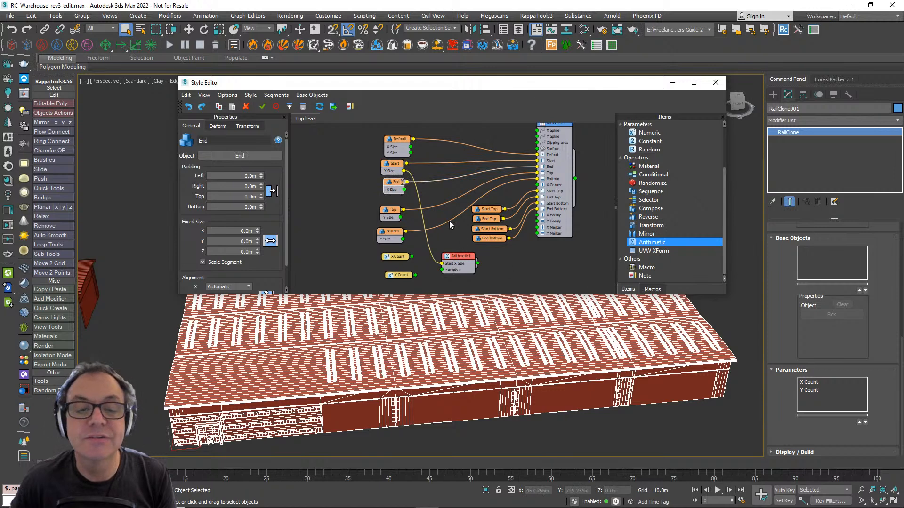
pyautogui.moveTo(406, 191); pyautogui.dragTo(442, 275)
pyautogui.moveTo(450, 283)
pyautogui.mouseDown(button='middle')
pyautogui.moveTo(448, 231)
pyautogui.moveTo(447, 284)
pyautogui.moveTo(440, 277)
pyautogui.mouseUp(button='middle')
# - Add a second Arithmetic operator and stack it directly below the first one, beside the count parameters
pyautogui.moveTo(398, 139); pyautogui.dragTo(397, 136)
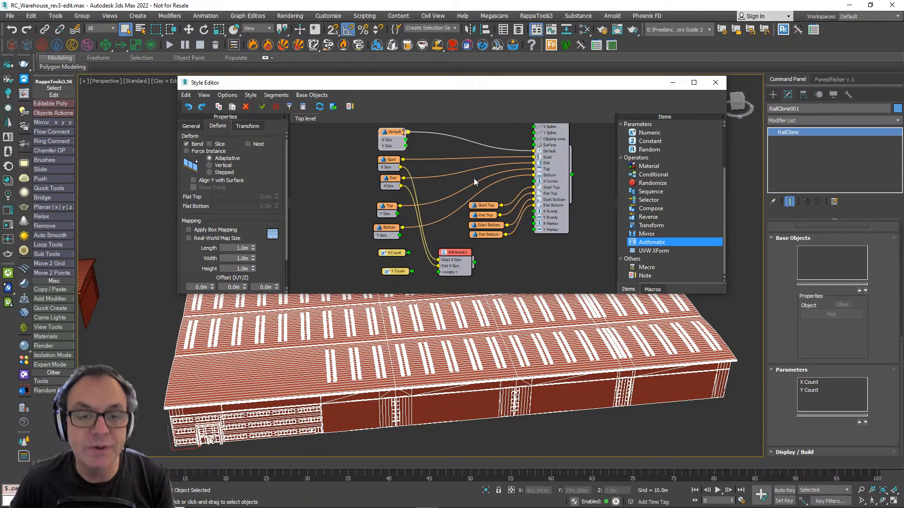
pyautogui.moveTo(401, 254); pyautogui.dragTo(395, 259)
pyautogui.moveTo(652, 242); pyautogui.dragTo(508, 261)
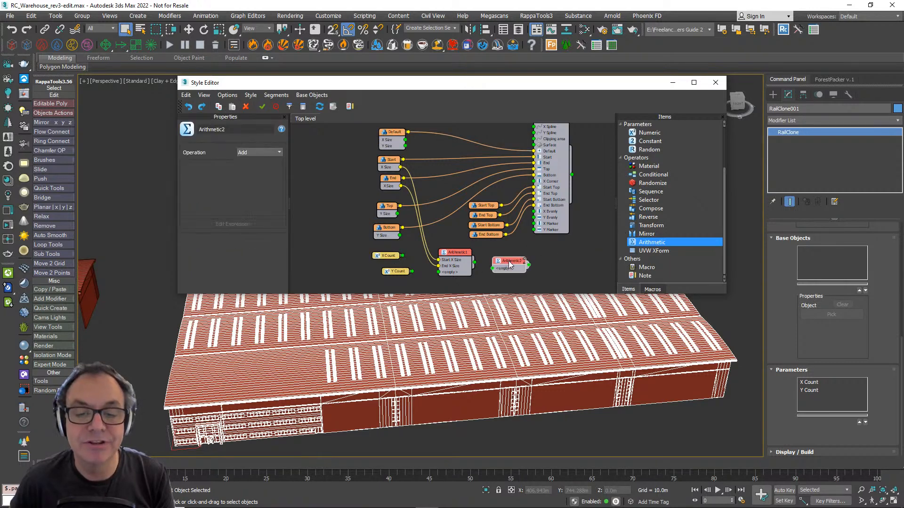
pyautogui.moveTo(446, 258); pyautogui.dragTo(436, 242)
pyautogui.moveTo(497, 261); pyautogui.dragTo(433, 273)
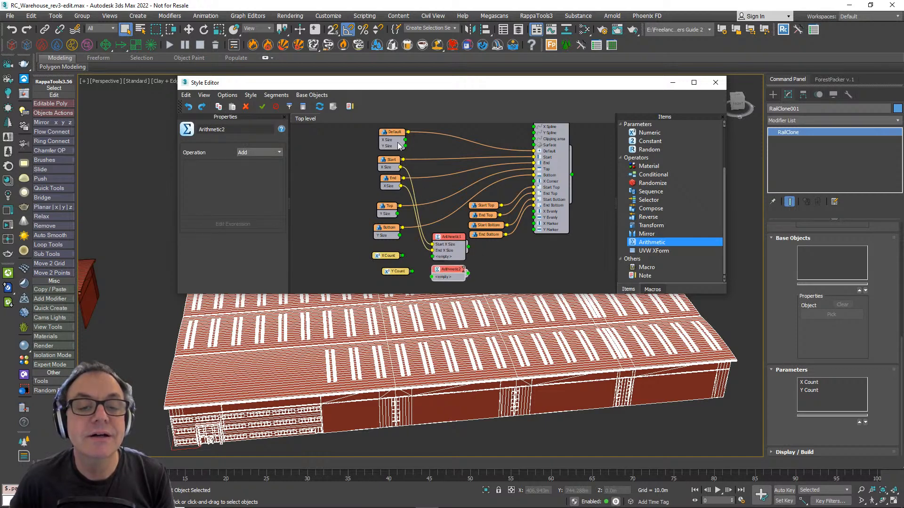
# - Wire the Default segment's X Size and X Count into the second Arithmetic operator and set its operation to Multiply
pyautogui.moveTo(405, 141); pyautogui.dragTo(448, 273)
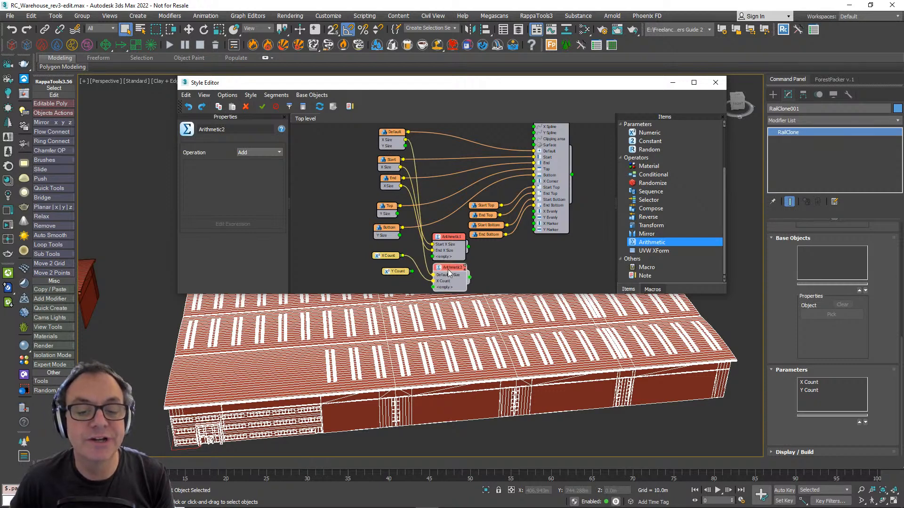
pyautogui.click(262, 152)
pyautogui.click(258, 173)
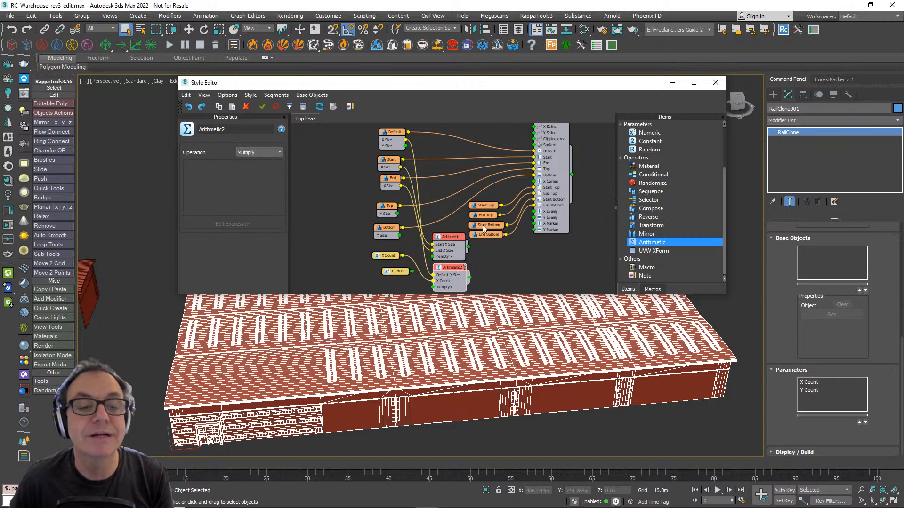
# - Move Y Count out of the way and add a third Arithmetic operator that sums the first two operators' outputs
pyautogui.moveTo(396, 271); pyautogui.dragTo(353, 280)
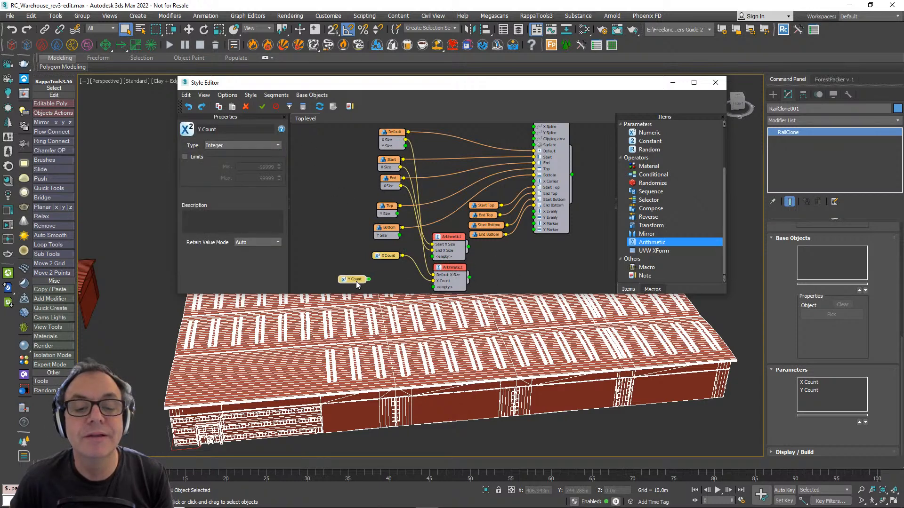
pyautogui.moveTo(670, 243); pyautogui.dragTo(494, 251)
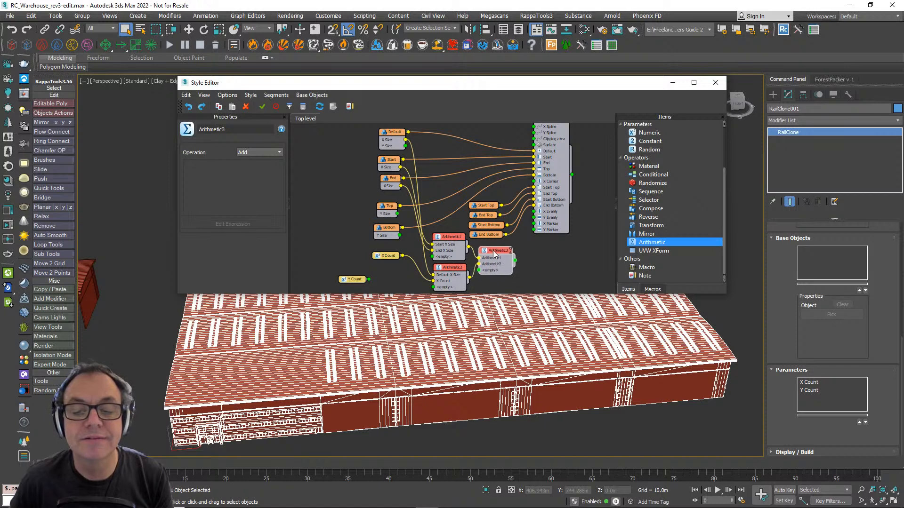
# - Tidy the X Count node and the three Arithmetic nodes, keeping the summing operator beside the two that feed it
pyautogui.moveTo(485, 196); pyautogui.dragTo(448, 237)
pyautogui.click(495, 233)
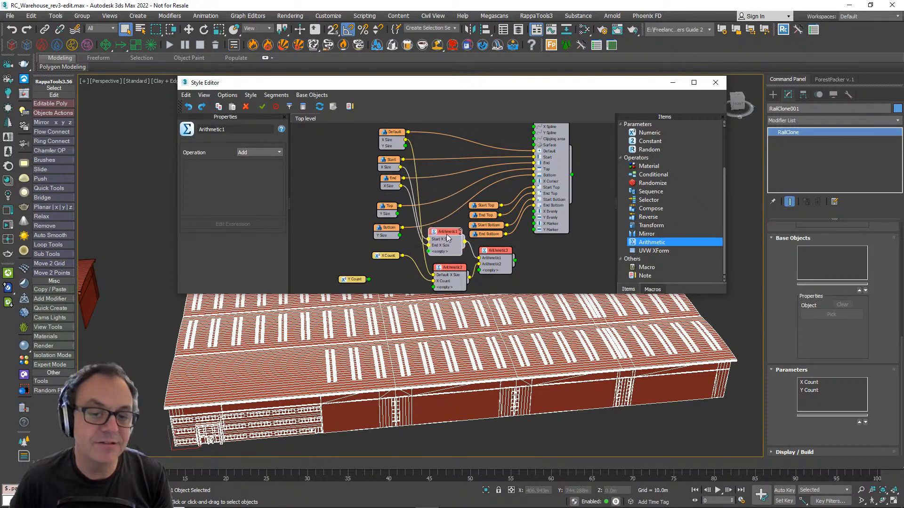
pyautogui.moveTo(455, 269); pyautogui.dragTo(455, 266)
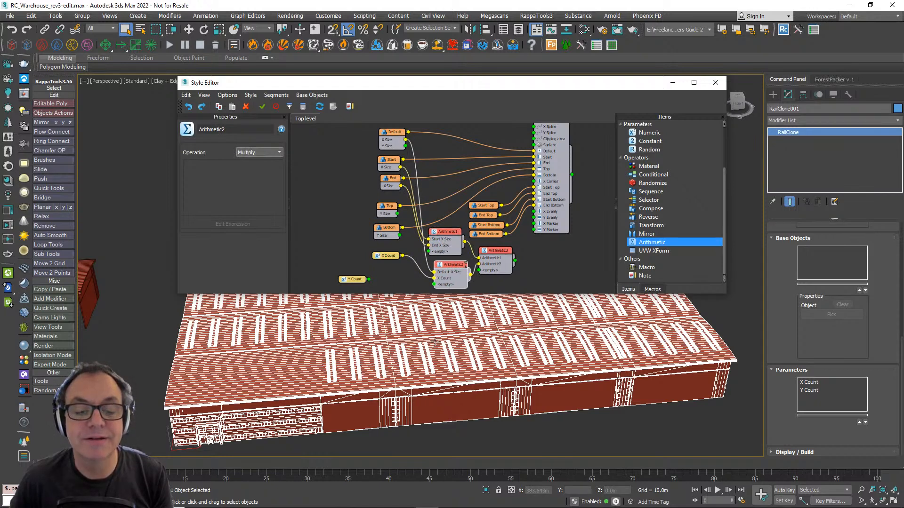
pyautogui.click(390, 256)
pyautogui.moveTo(391, 255); pyautogui.dragTo(384, 259)
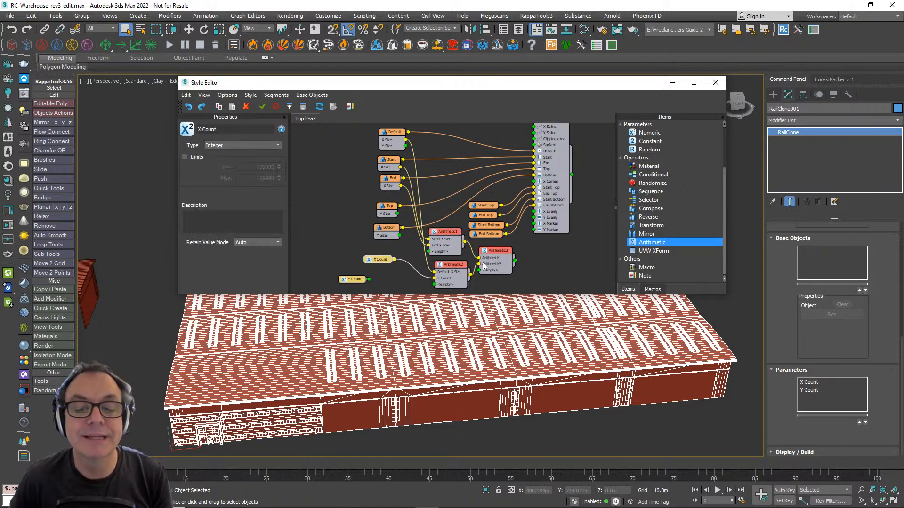
pyautogui.click(503, 254)
pyautogui.moveTo(502, 254); pyautogui.dragTo(546, 248)
pyautogui.click(527, 272)
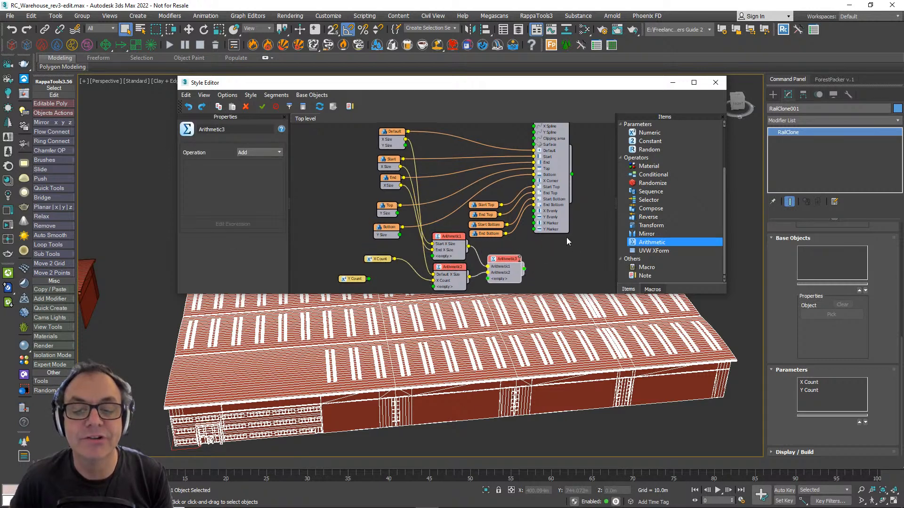
pyautogui.moveTo(508, 257); pyautogui.dragTo(502, 255)
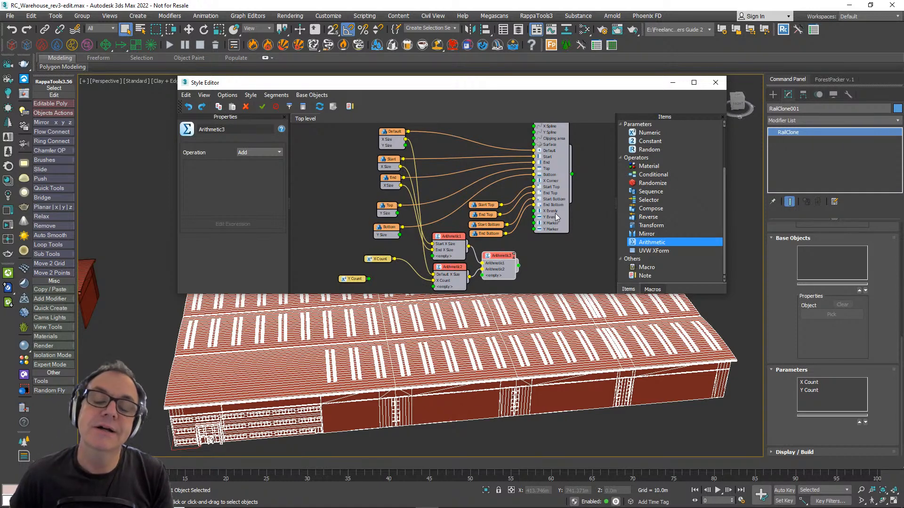
pyautogui.moveTo(550, 210); pyautogui.dragTo(569, 225, button='middle')
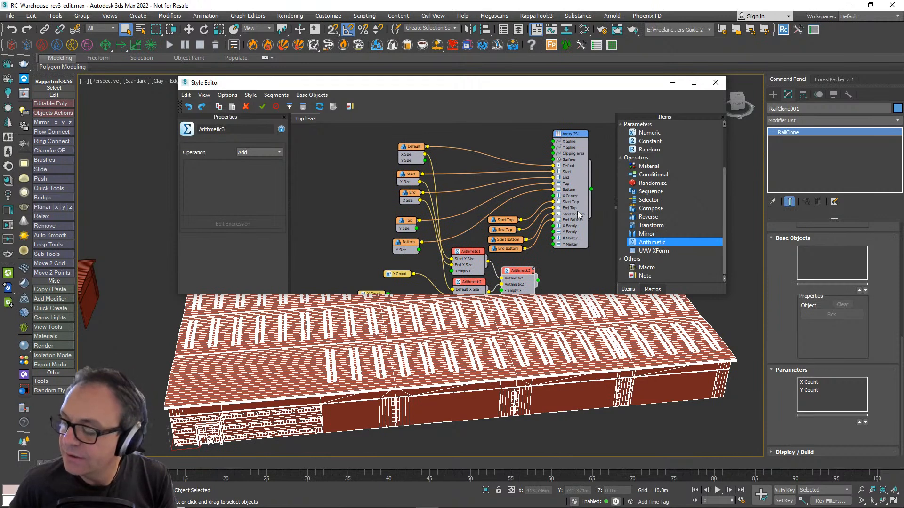
# - Export the X Size parameter of Array 2S1 and wire the summing Arithmetic operator's output into it
pyautogui.click(577, 211)
pyautogui.rightClick(577, 211)
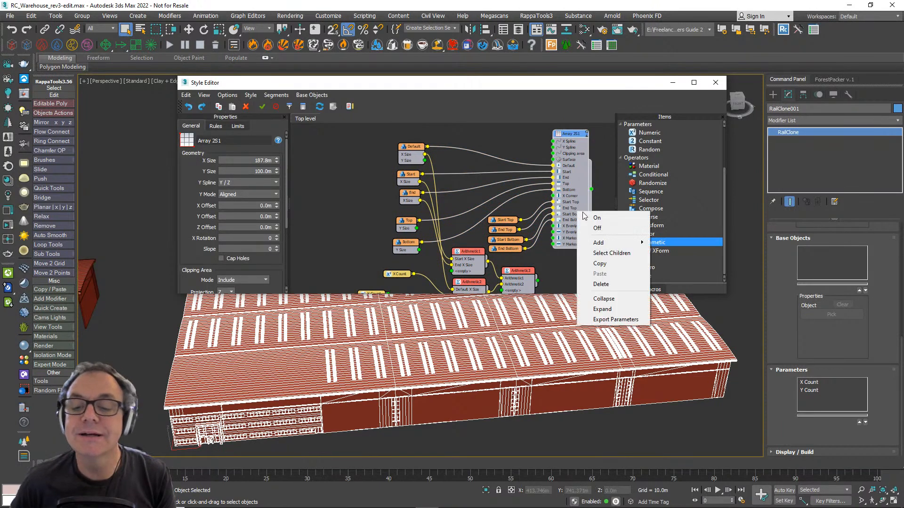
pyautogui.click(626, 319)
pyautogui.click(394, 191)
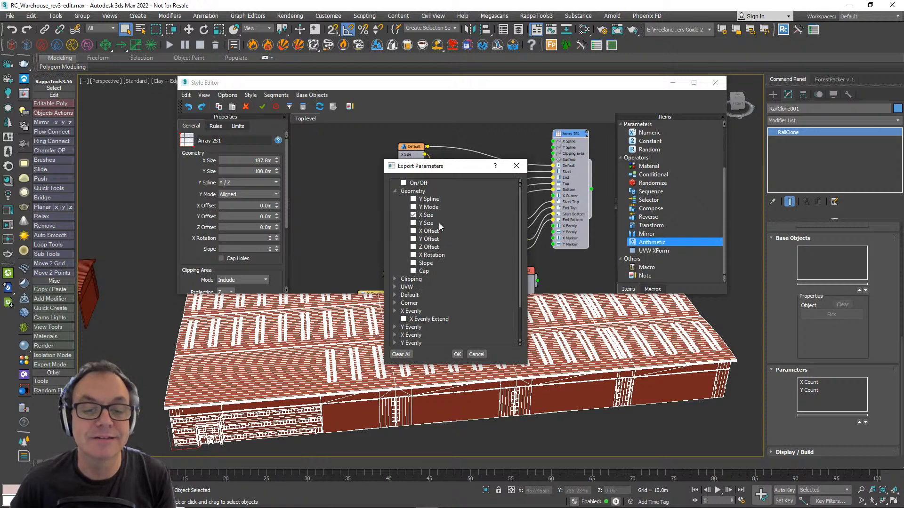
pyautogui.click(457, 354)
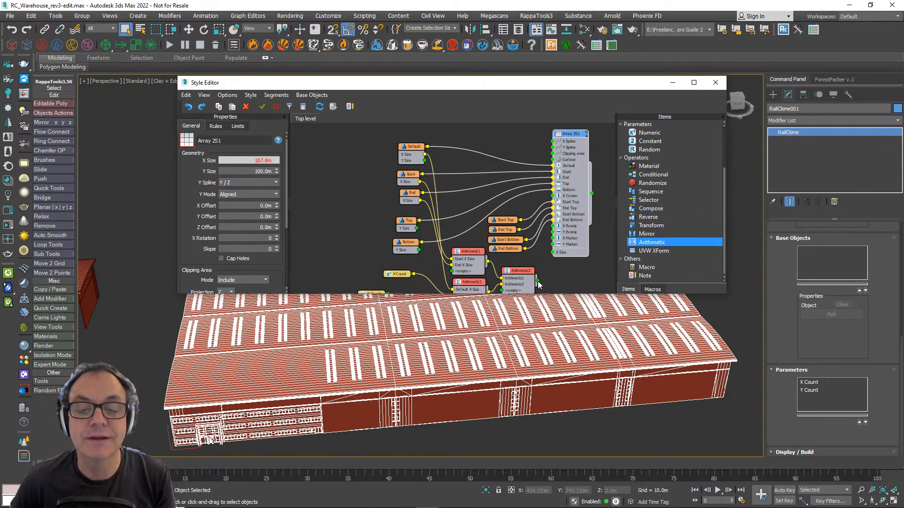
pyautogui.moveTo(538, 281); pyautogui.dragTo(553, 253)
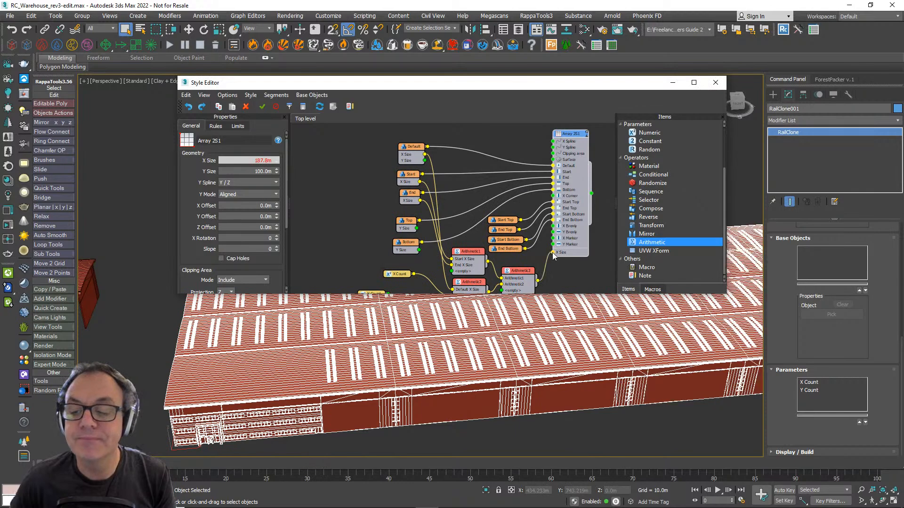
# - Set the X Count parameter to 3 and view the shortened warehouse from its end
pyautogui.keyDown('alt'); pyautogui.moveTo(635, 392); pyautogui.dragTo(430, 382, button='middle'); pyautogui.keyUp('alt')
pyautogui.scroll(-3, 565, 395)
pyautogui.scroll(5, 569, 373)
pyautogui.scroll(-3, 429, 382)
pyautogui.moveTo(166, 388); pyautogui.dragTo(236, 391, button='middle')
pyautogui.scroll(-3, 414, 381)
pyautogui.moveTo(367, 383); pyautogui.dragTo(561, 378, button='middle')
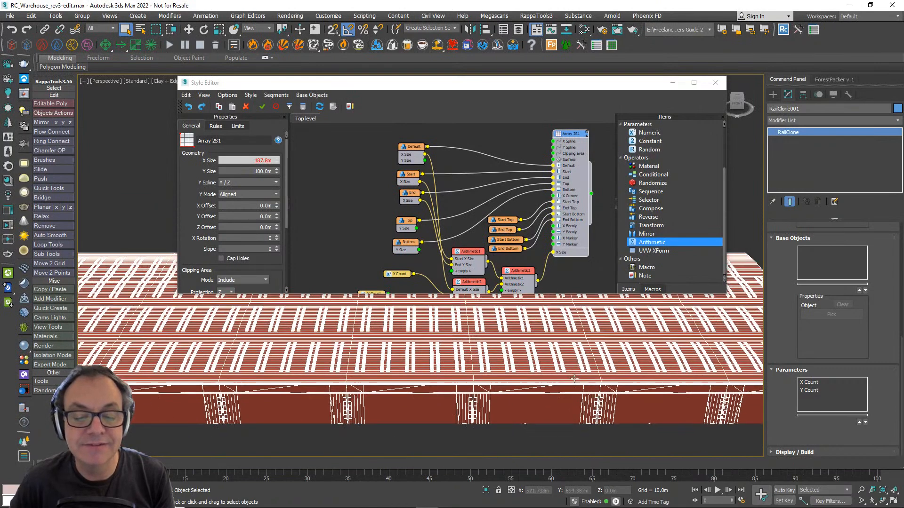
pyautogui.scroll(-3, 561, 378)
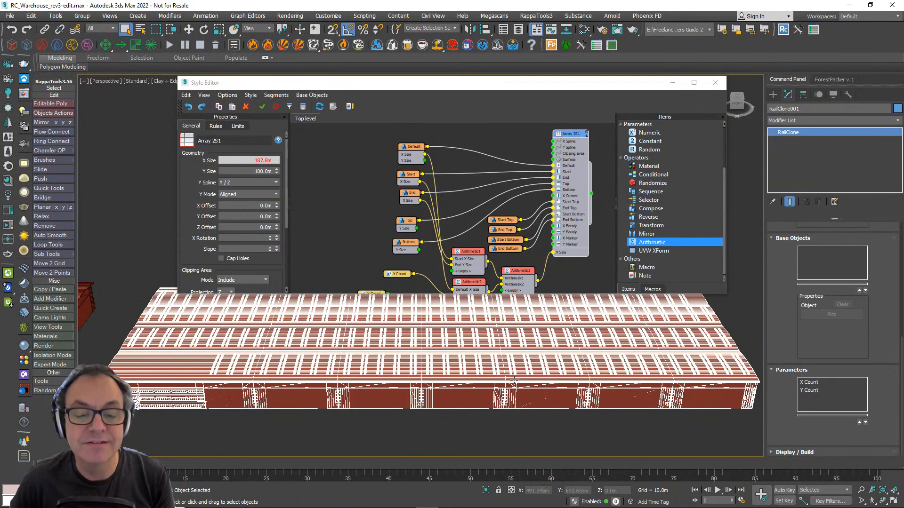
pyautogui.click(809, 384)
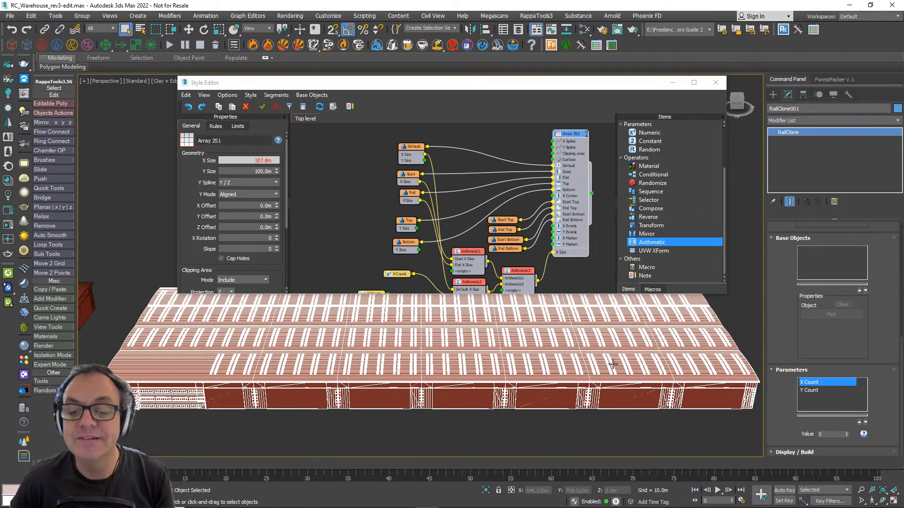
pyautogui.click(847, 436)
pyautogui.click(847, 436)
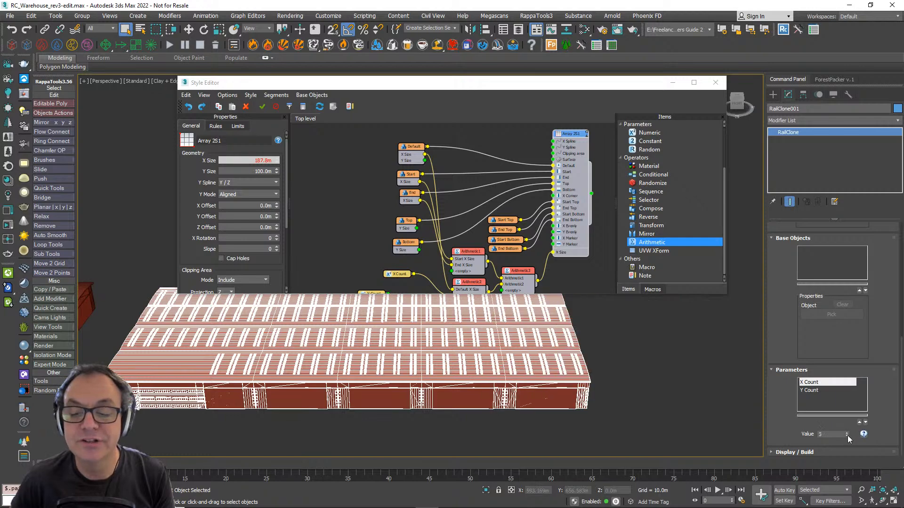
pyautogui.keyDown('alt'); pyautogui.moveTo(348, 424); pyautogui.dragTo(452, 372, button='middle'); pyautogui.keyUp('alt')
# - Move the two Bays segments down to free space below the Arithmetic nodes, and bring Y Count closer beneath X Count
pyautogui.moveTo(471, 190); pyautogui.dragTo(458, 140, button='middle')
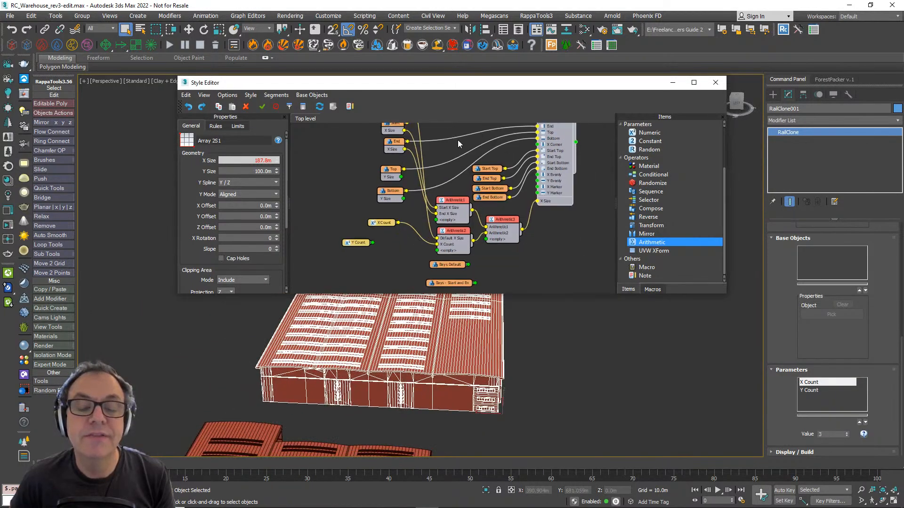
pyautogui.scroll(-2, 457, 139)
pyautogui.moveTo(459, 229); pyautogui.dragTo(468, 230, button='middle')
pyautogui.moveTo(476, 260); pyautogui.dragTo(466, 284)
pyautogui.moveTo(470, 218); pyautogui.dragTo(474, 240, button='middle')
pyautogui.scroll(2, 475, 243)
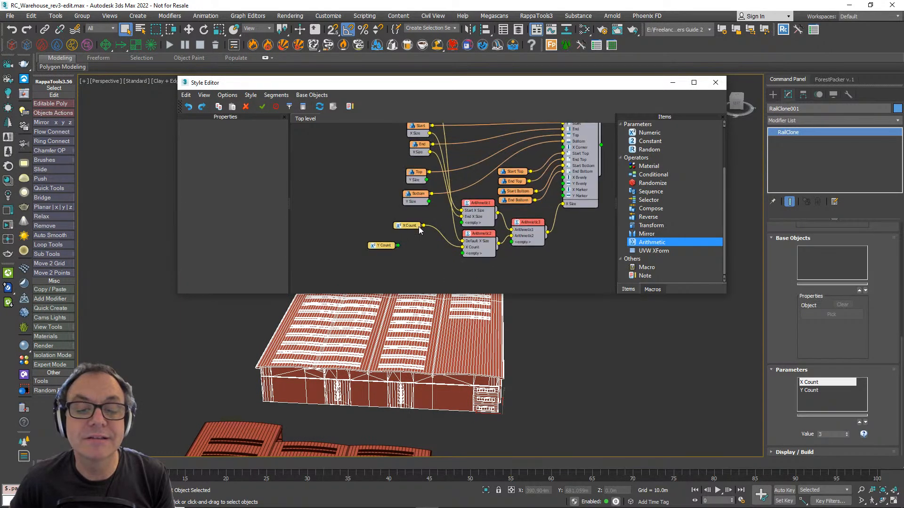
pyautogui.click(395, 233)
# - Duplicate the three Arithmetic operators together and place the copies directly below the originals
pyautogui.moveTo(486, 213); pyautogui.dragTo(490, 217)
pyautogui.moveTo(522, 265); pyautogui.dragTo(474, 216)
pyautogui.scroll(-1, 486, 239)
pyautogui.moveTo(490, 244); pyautogui.dragTo(460, 207, button='middle')
pyautogui.hotkey('ctrl', 'c')
pyautogui.hotkey('ctrl', 'v')
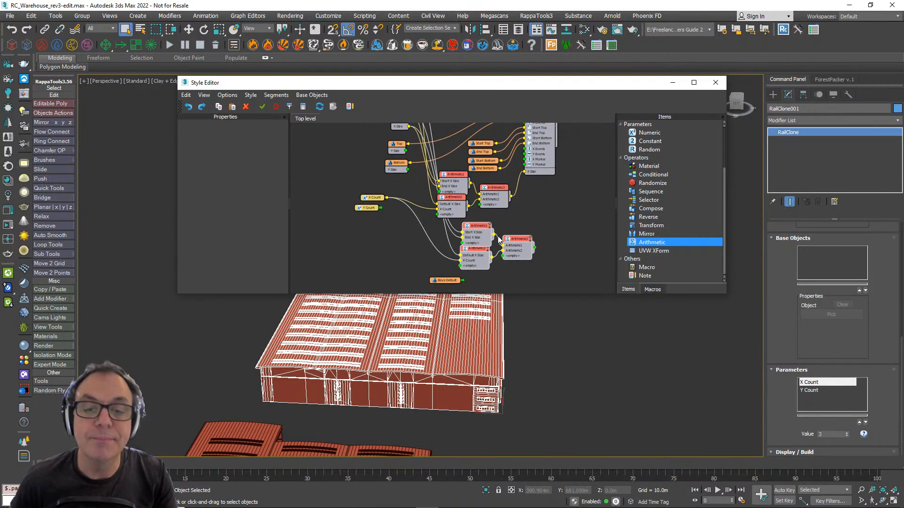
pyautogui.moveTo(521, 242); pyautogui.dragTo(495, 242)
pyautogui.moveTo(453, 202); pyautogui.dragTo(436, 244, button='middle')
# - Wire the Y Size of the Top and Bottom segments into the copied first Arithmetic operator, replacing its two X Size inputs
pyautogui.scroll(2, 439, 196)
pyautogui.moveTo(432, 194); pyautogui.dragTo(427, 148, button='middle')
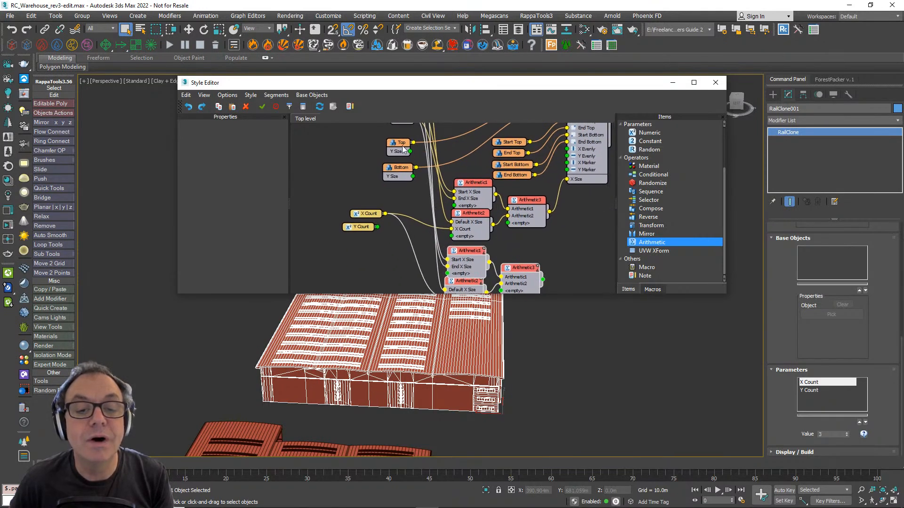
pyautogui.moveTo(473, 372); pyautogui.dragTo(525, 409, button='middle')
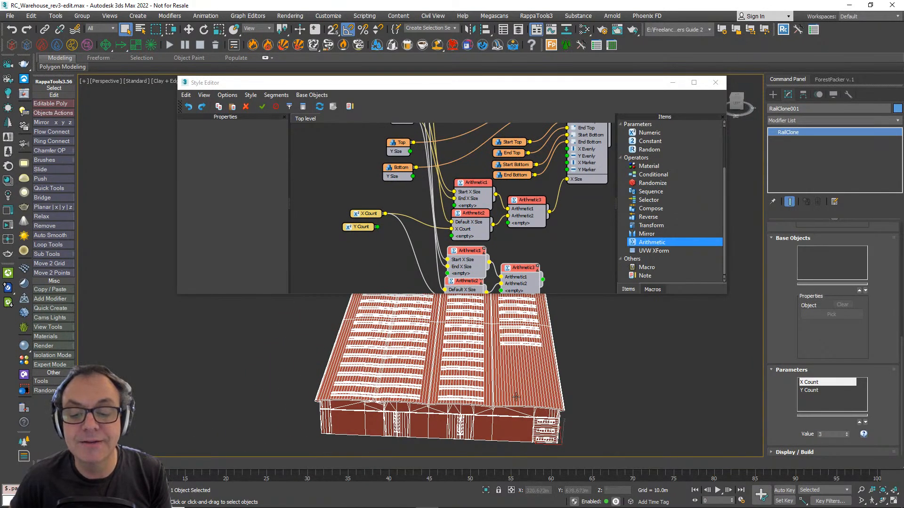
pyautogui.moveTo(416, 209); pyautogui.dragTo(415, 204, button='middle')
pyautogui.moveTo(409, 146); pyautogui.dragTo(446, 255)
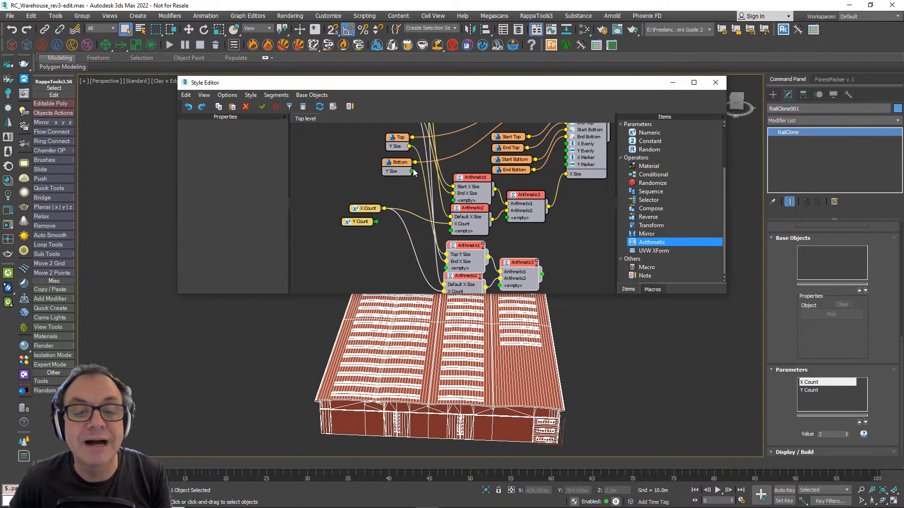
pyautogui.moveTo(413, 171); pyautogui.dragTo(447, 261)
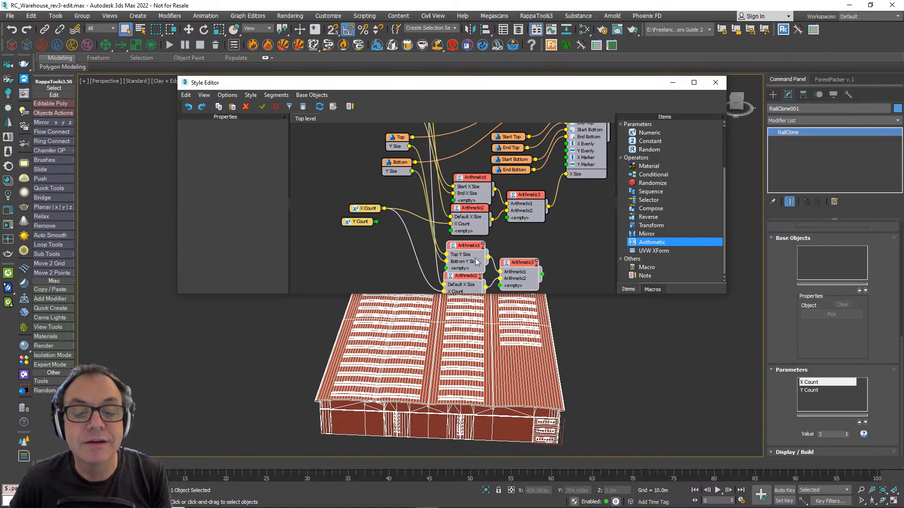
# - Wire Y Count into the copied multiplying Arithmetic operator in place of X Count, and space out the count nodes and that operator
pyautogui.moveTo(382, 236); pyautogui.dragTo(374, 210, button='middle')
pyautogui.moveTo(360, 198); pyautogui.dragTo(438, 267)
pyautogui.click(350, 185)
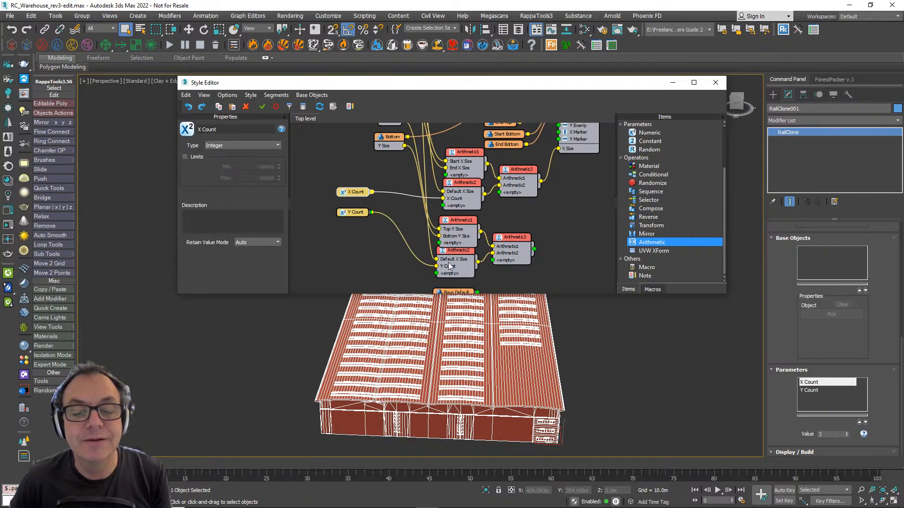
pyautogui.click(452, 257)
# - Move the Default segment below Y Count and wire its Y Size into the copied multiplying operator in place of X Size
pyautogui.scroll(-4, 423, 243)
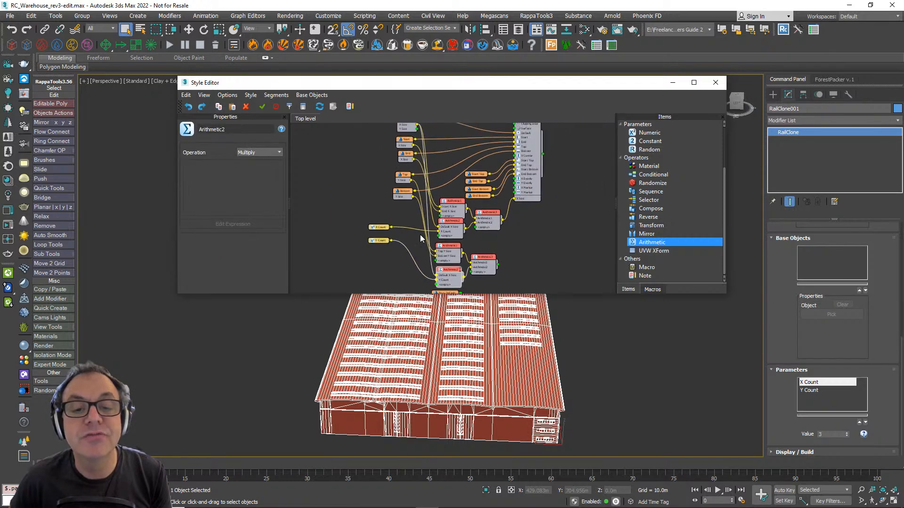
pyautogui.moveTo(408, 133); pyautogui.dragTo(402, 146, button='middle')
pyautogui.moveTo(397, 139); pyautogui.dragTo(370, 264)
pyautogui.scroll(3, 394, 278)
pyautogui.moveTo(394, 277); pyautogui.dragTo(378, 209, button='middle')
pyautogui.scroll(2, 354, 200)
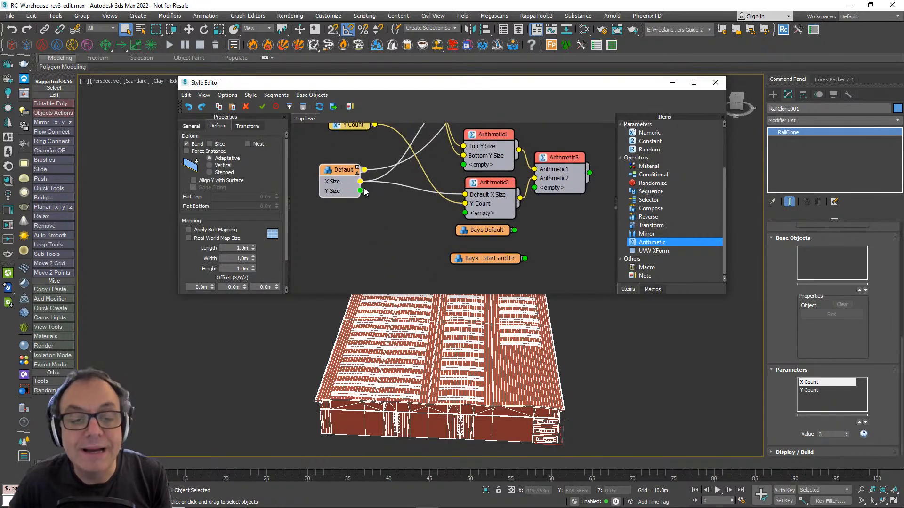
pyautogui.moveTo(361, 190); pyautogui.dragTo(467, 199)
pyautogui.moveTo(346, 171); pyautogui.dragTo(336, 151)
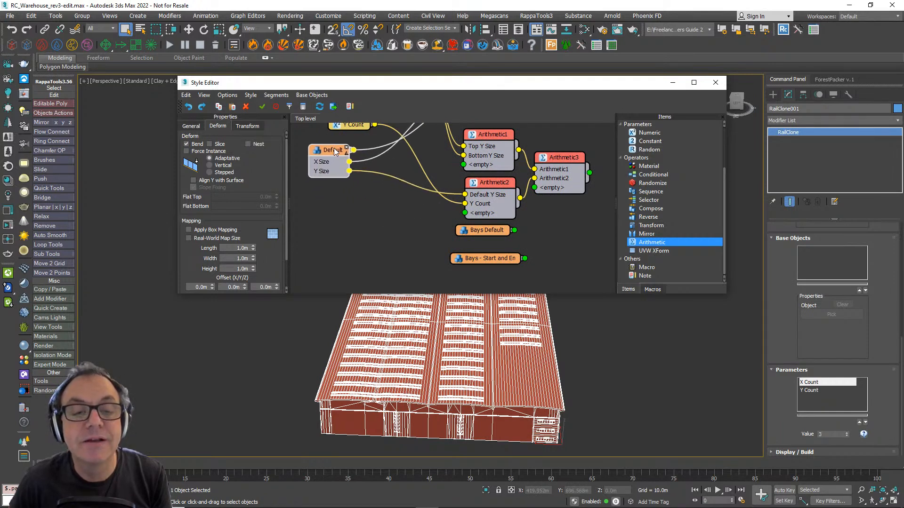
# - Try the Y Count parameter at 7 and return it to 5
pyautogui.click(810, 391)
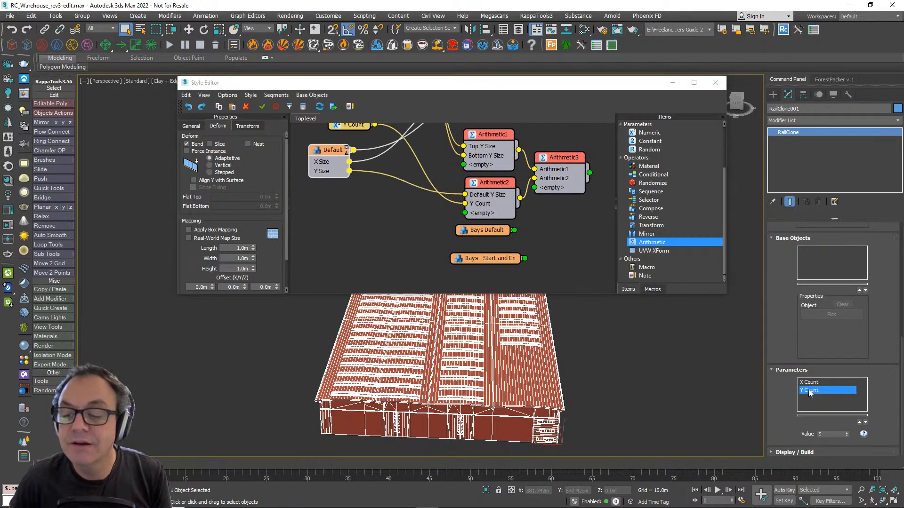
pyautogui.click(847, 433)
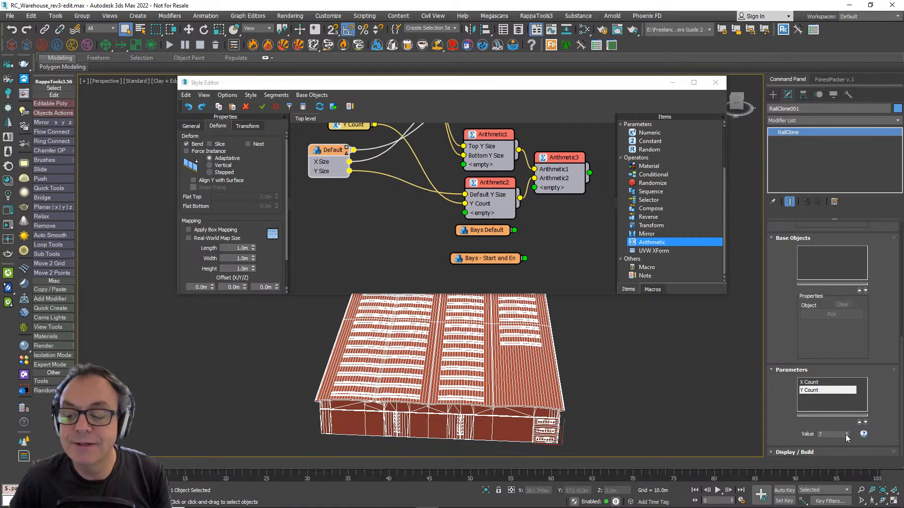
# - Export the Y Size parameter of Array 2S1 and wire the copied summing Arithmetic operator's output into it
pyautogui.scroll(-5, 471, 230)
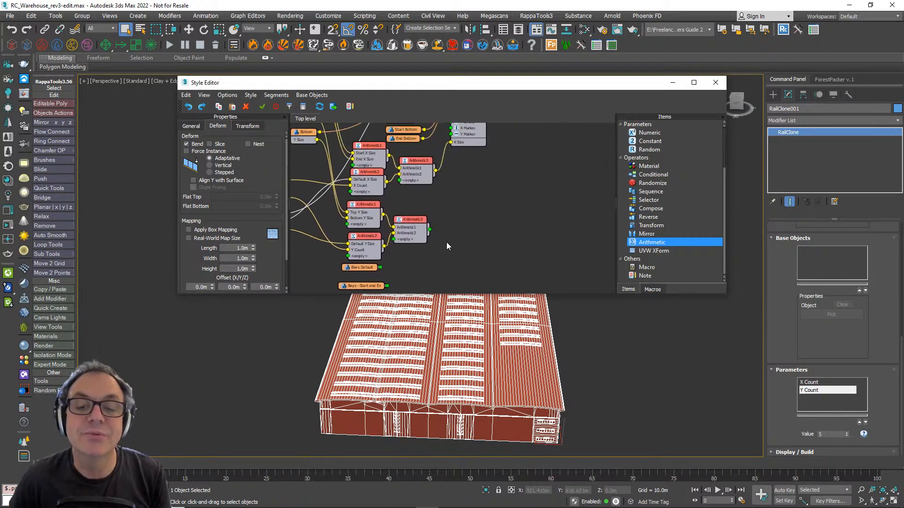
pyautogui.click(469, 162)
pyautogui.scroll(3, 475, 198)
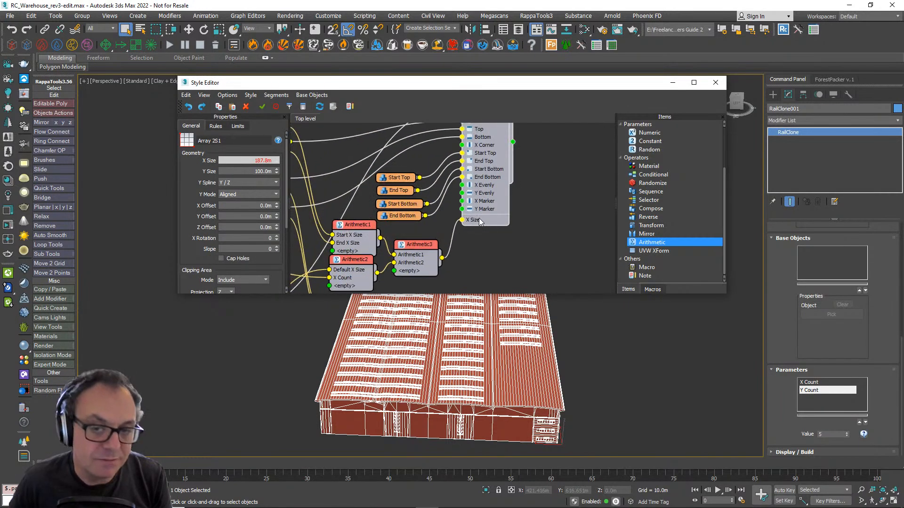
pyautogui.rightClick(479, 221)
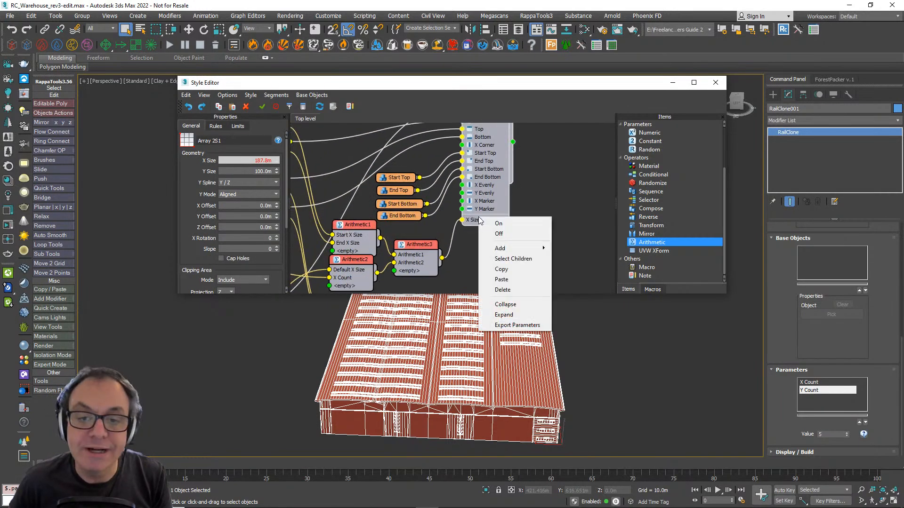
pyautogui.click(514, 325)
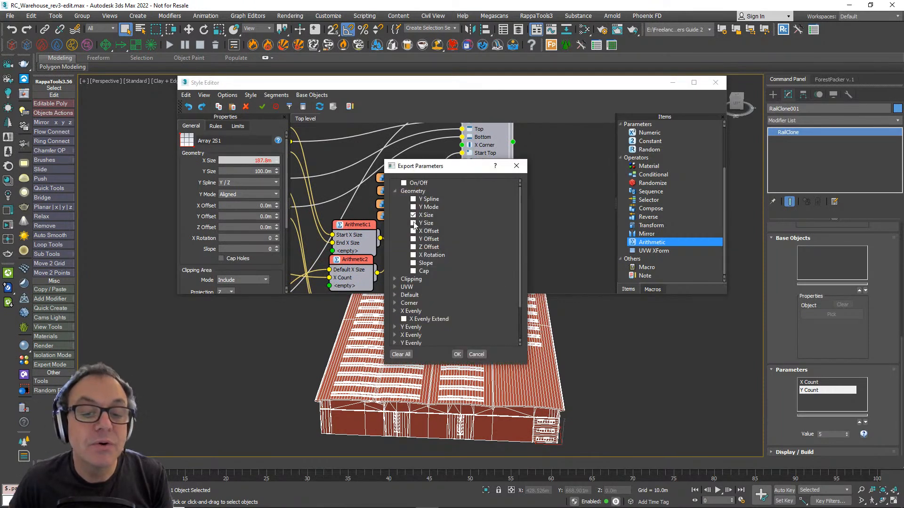
pyautogui.click(456, 354)
pyautogui.moveTo(458, 260); pyautogui.dragTo(442, 208, button='middle')
pyautogui.moveTo(433, 267); pyautogui.dragTo(465, 161)
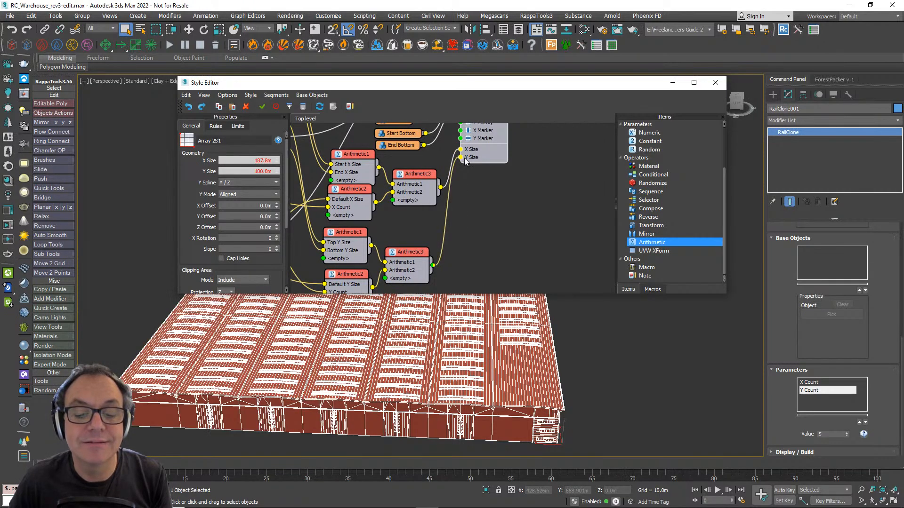
# - Reduce the Y Count parameter to 2
pyautogui.click(849, 436)
pyautogui.click(848, 436)
pyautogui.click(849, 437)
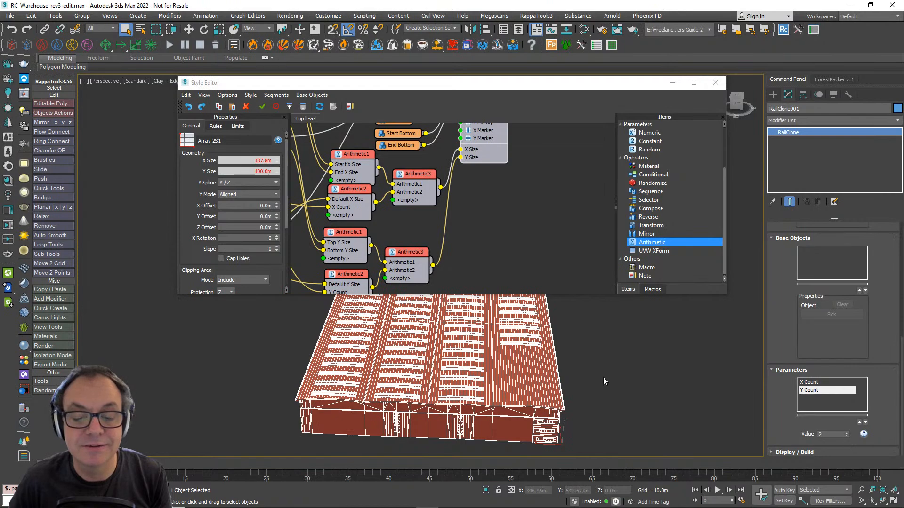
# - Examine the resized warehouse from several angles, checking its roof bays, end walls and corners
pyautogui.scroll(-4, 603, 379)
pyautogui.keyDown('alt'); pyautogui.moveTo(604, 379); pyautogui.dragTo(502, 420, button='middle'); pyautogui.keyUp('alt')
pyautogui.scroll(5, 452, 387)
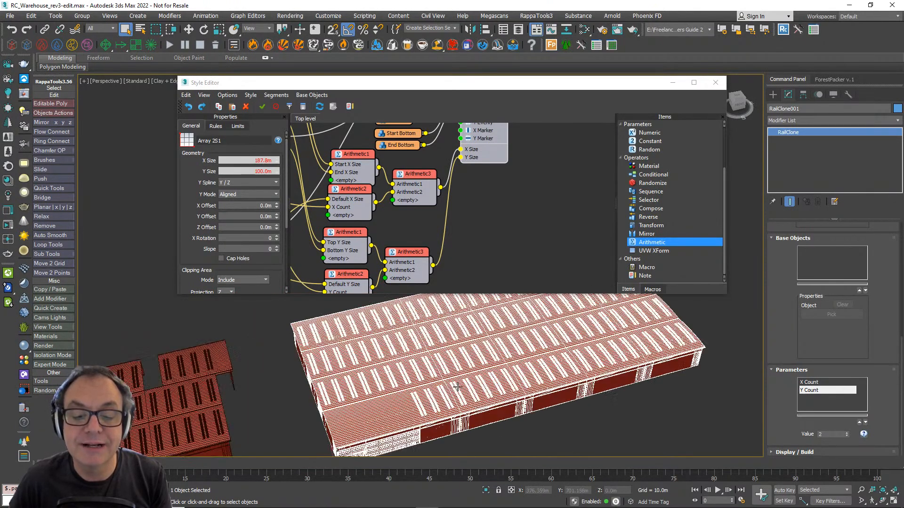
pyautogui.keyDown('alt'); pyautogui.moveTo(453, 387); pyautogui.dragTo(451, 378, button='middle'); pyautogui.keyUp('alt')
pyautogui.moveTo(429, 197); pyautogui.dragTo(498, 187, button='middle')
pyautogui.scroll(-2, 487, 191)
pyautogui.scroll(-1, 474, 194)
pyautogui.keyDown('alt'); pyautogui.moveTo(512, 396); pyautogui.dragTo(535, 398, button='middle'); pyautogui.keyUp('alt')
pyautogui.scroll(6, 415, 404)
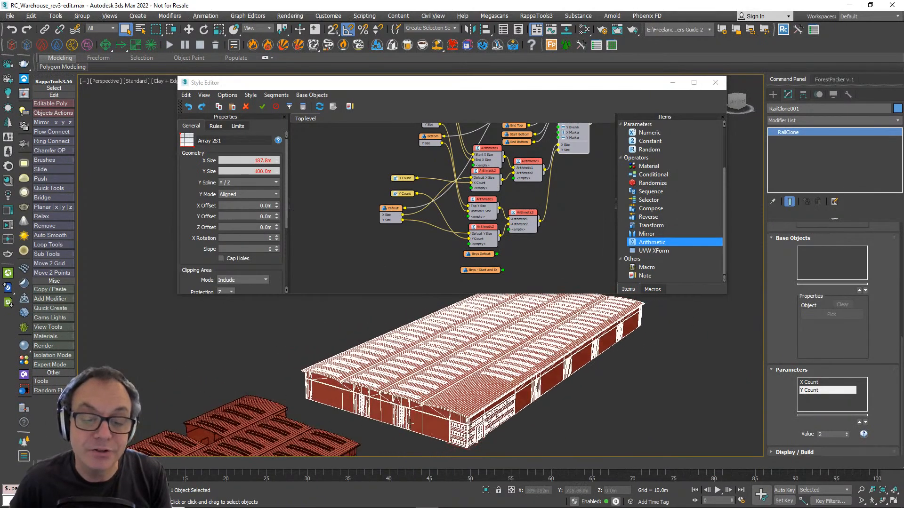
pyautogui.scroll(-2, 443, 386)
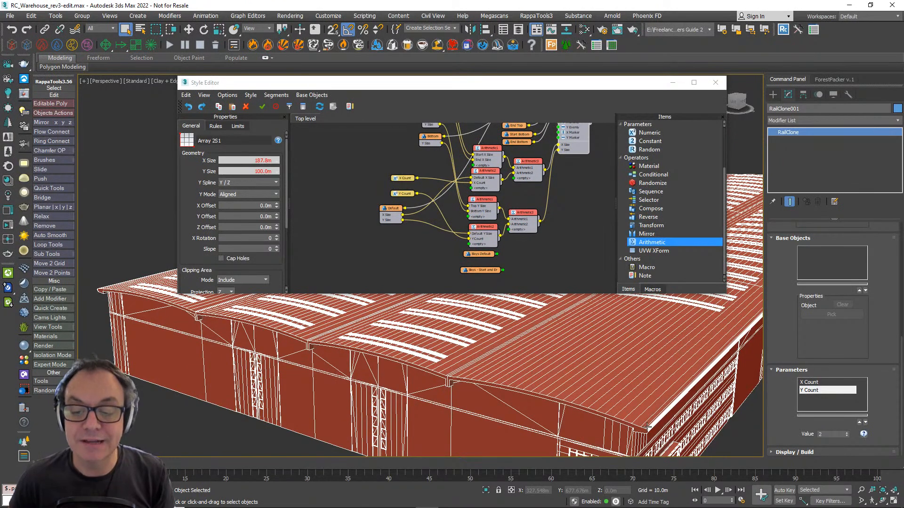
pyautogui.keyDown('alt'); pyautogui.moveTo(672, 366); pyautogui.dragTo(546, 404, button='middle'); pyautogui.keyUp('alt')
pyautogui.keyDown('alt'); pyautogui.moveTo(487, 366); pyautogui.dragTo(517, 362, button='middle'); pyautogui.keyUp('alt')
# - Move the Start segment up and away from the End segment in the node graph
pyautogui.moveTo(432, 215); pyautogui.dragTo(419, 268, button='middle')
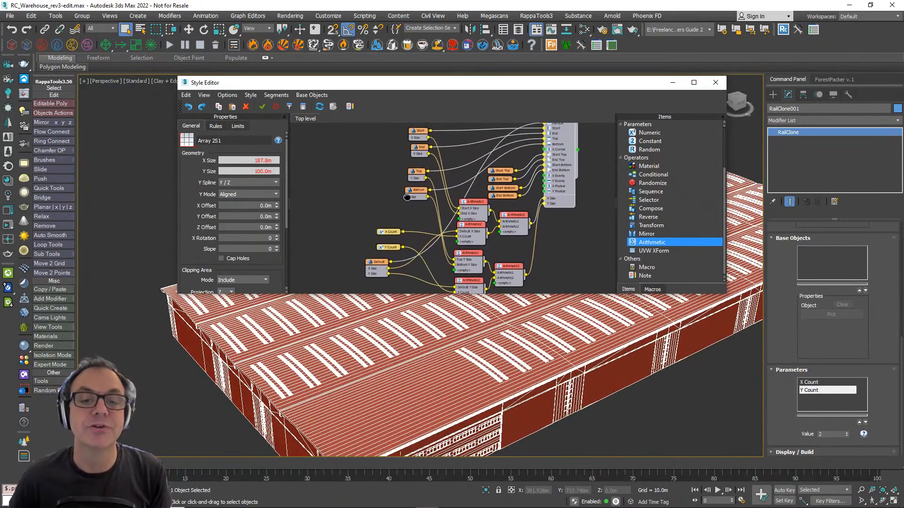
pyautogui.scroll(2, 405, 196)
pyautogui.moveTo(408, 175); pyautogui.dragTo(408, 205, button='middle')
pyautogui.scroll(2, 404, 206)
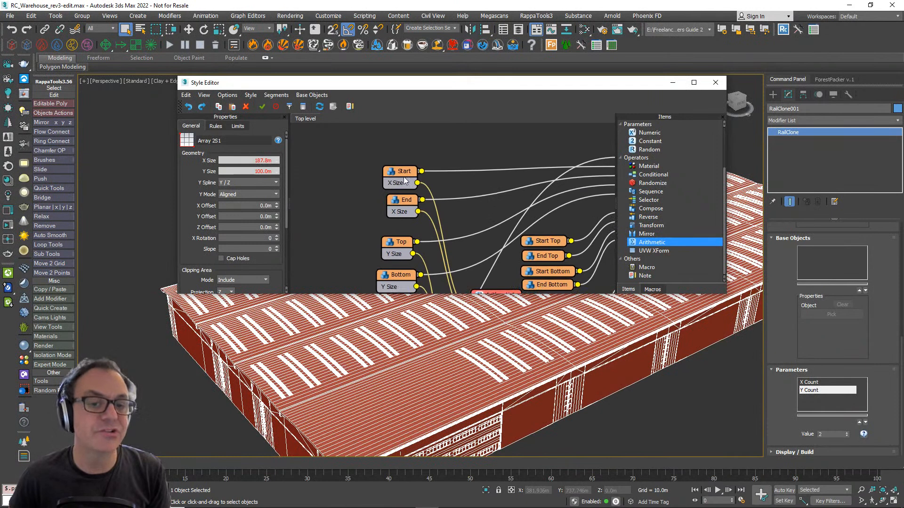
pyautogui.moveTo(398, 182); pyautogui.dragTo(401, 153)
pyautogui.click(316, 197)
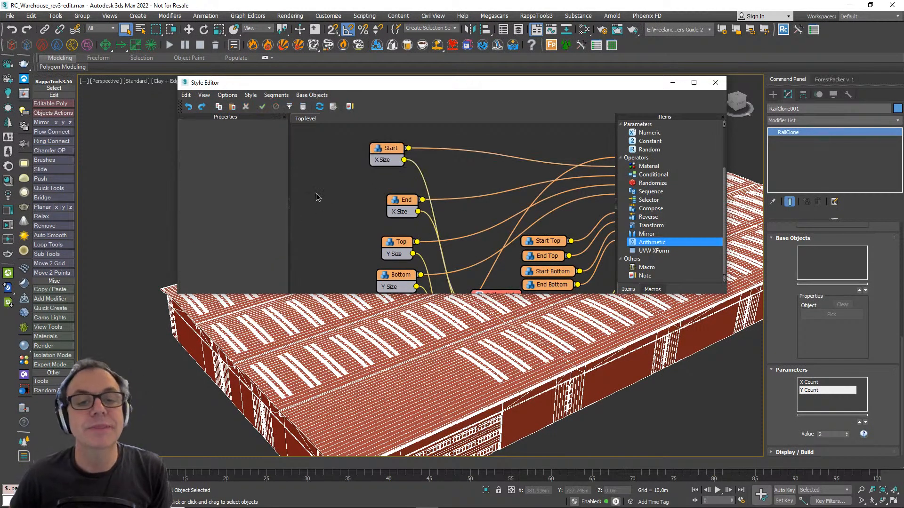
# - Check which size attributes the Start segment exports, leaving them unchanged
pyautogui.click(378, 154)
pyautogui.rightClick(379, 154)
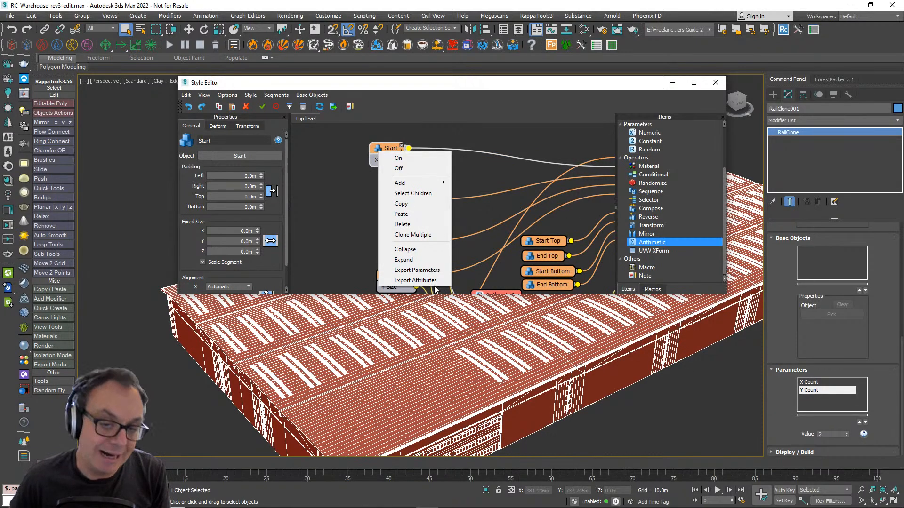
pyautogui.click(415, 281)
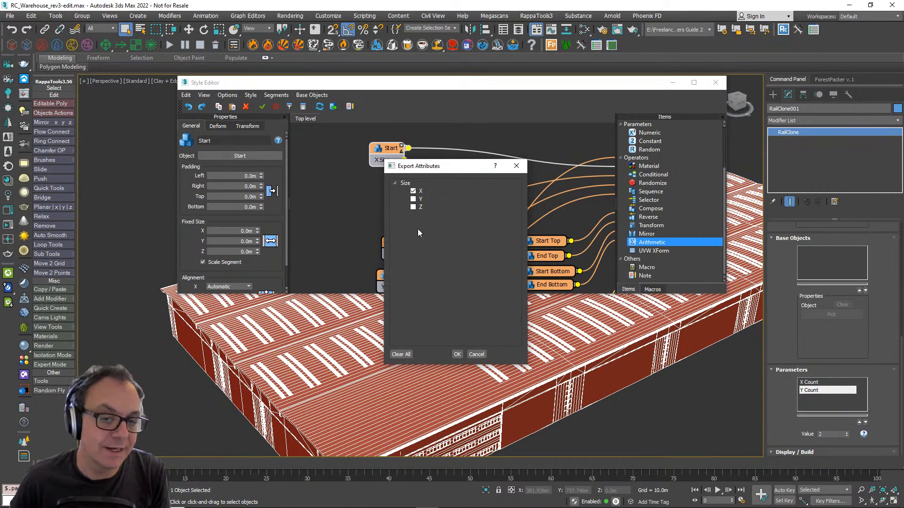
pyautogui.click(476, 354)
# - Tidy the Arithmetic operators in the node graph by spacing and aligning them in one column
pyautogui.scroll(-5, 469, 193)
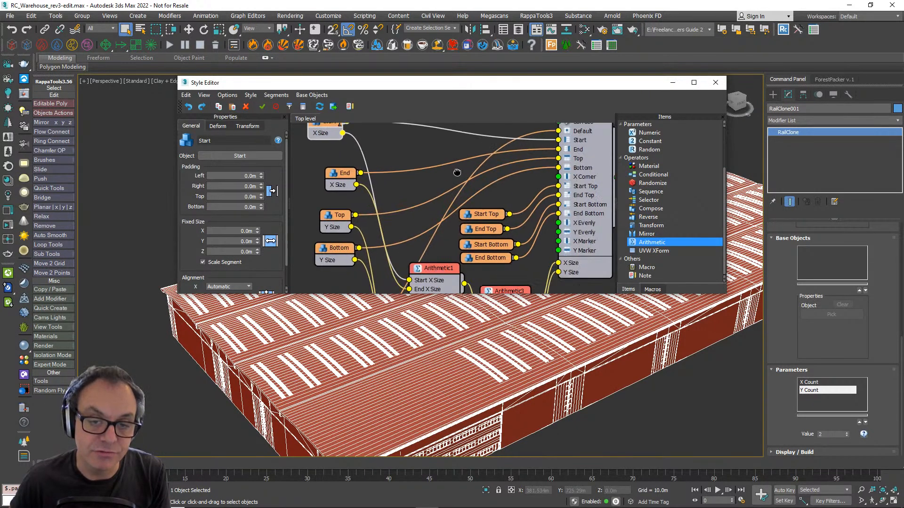
pyautogui.click(449, 188)
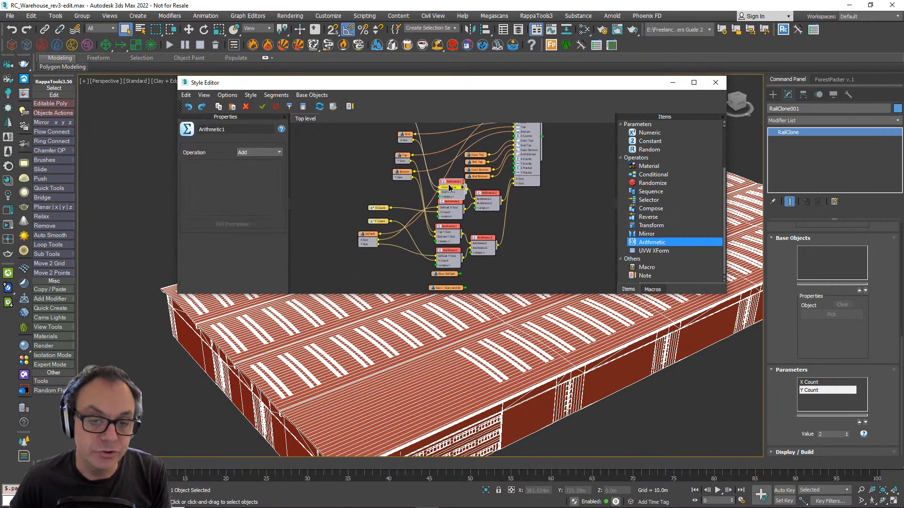
pyautogui.moveTo(447, 182); pyautogui.dragTo(447, 178)
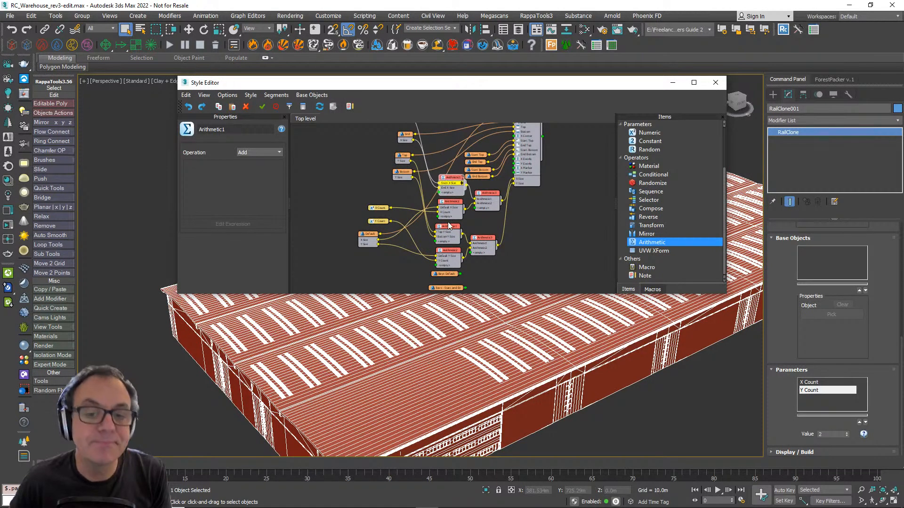
pyautogui.click(449, 221)
pyautogui.moveTo(449, 227); pyautogui.dragTo(451, 226)
pyautogui.click(444, 253)
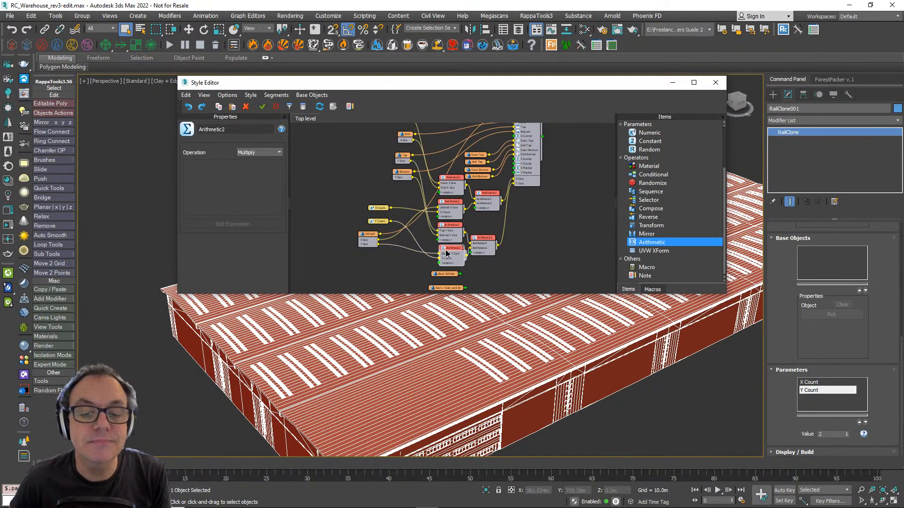
# - Add a Linear 1S generator to the graph in the empty space beside the Arithmetic operators
pyautogui.scroll(-3, 484, 402)
pyautogui.keyDown('alt'); pyautogui.moveTo(484, 402); pyautogui.dragTo(513, 396, button='middle'); pyautogui.keyUp('alt')
pyautogui.moveTo(568, 204); pyautogui.dragTo(539, 183, button='middle')
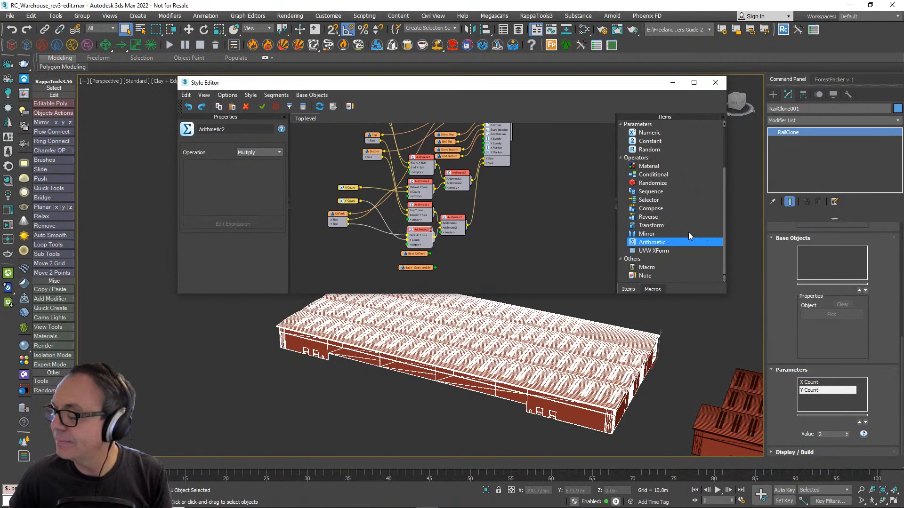
pyautogui.scroll(3, 665, 233)
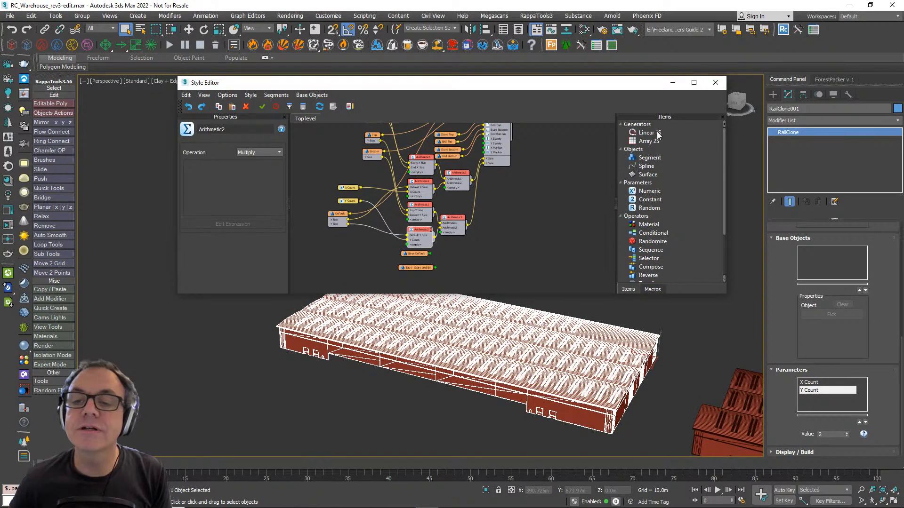
pyautogui.moveTo(658, 135); pyautogui.dragTo(506, 233)
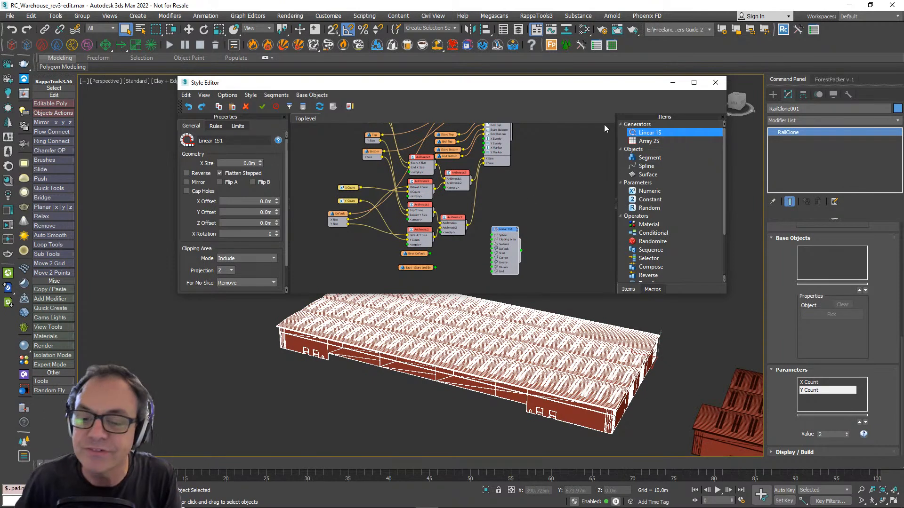
pyautogui.scroll(6, 532, 211)
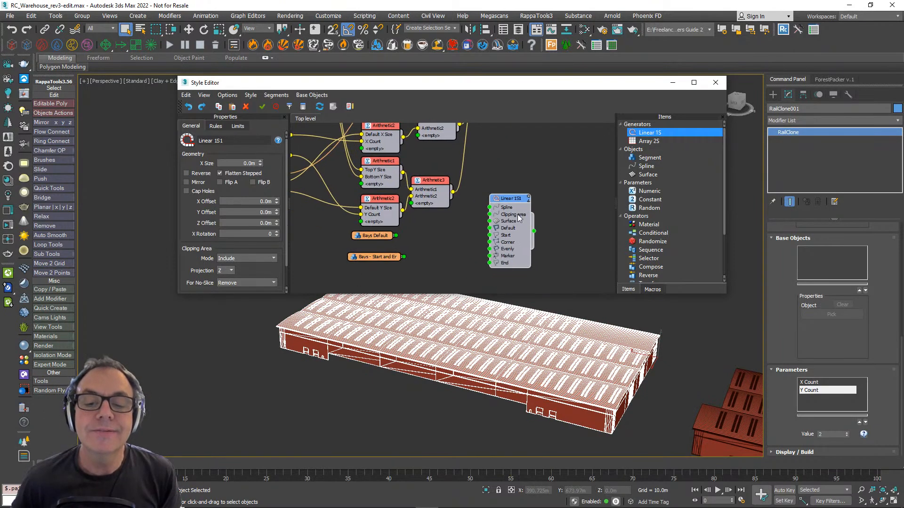
pyautogui.scroll(-3, 513, 215)
pyautogui.moveTo(514, 215); pyautogui.dragTo(505, 206, button='middle')
pyautogui.scroll(3, 505, 201)
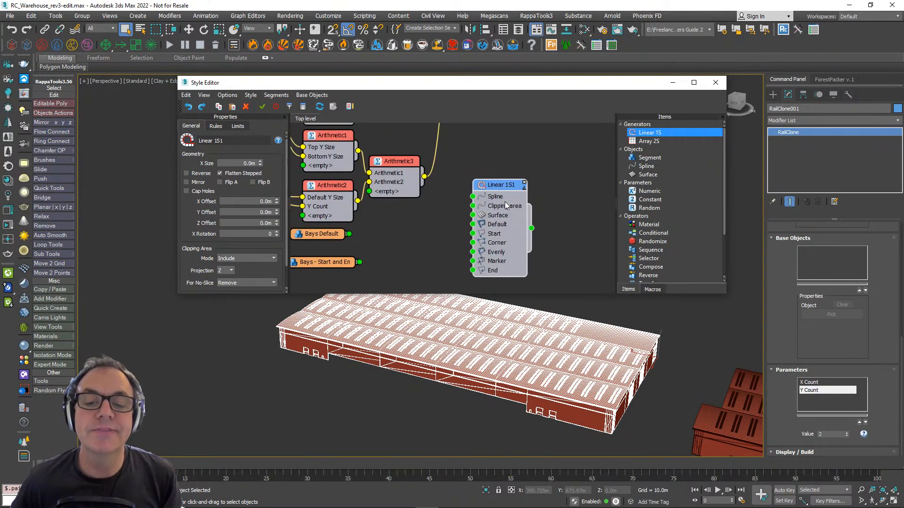
pyautogui.moveTo(502, 197); pyautogui.dragTo(506, 167)
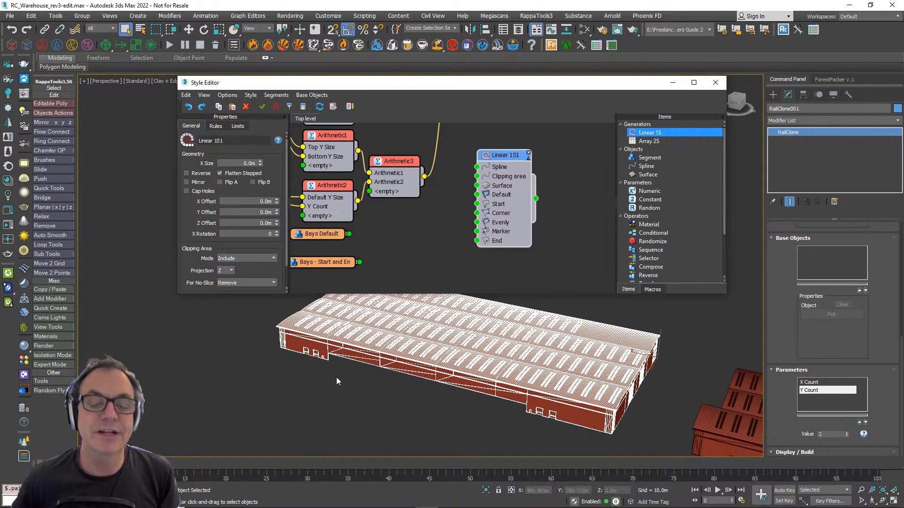
# - Examine the loading bay source models and compare them with the front walls of the warehouse and its segments
pyautogui.keyDown('alt'); pyautogui.moveTo(389, 412); pyautogui.dragTo(363, 371, button='middle'); pyautogui.keyUp('alt')
pyautogui.scroll(10, 546, 387)
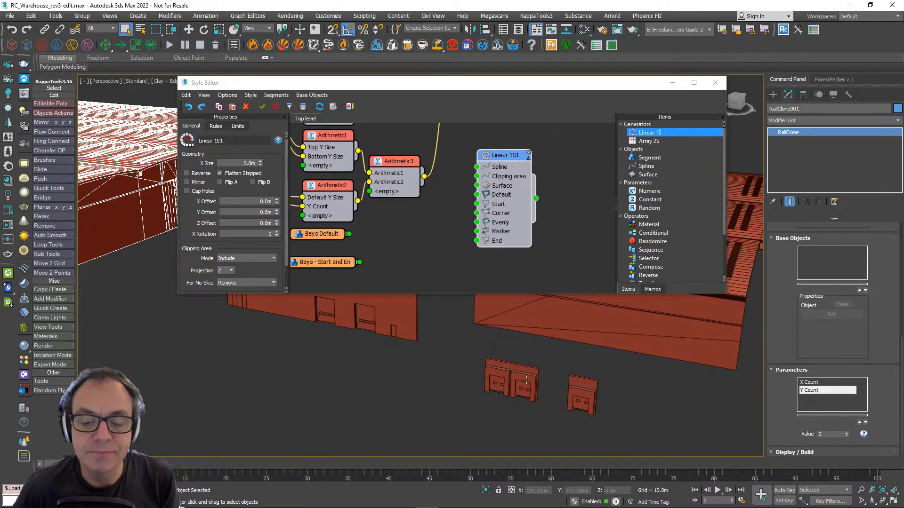
pyautogui.scroll(4, 526, 379)
pyautogui.scroll(-12, 377, 373)
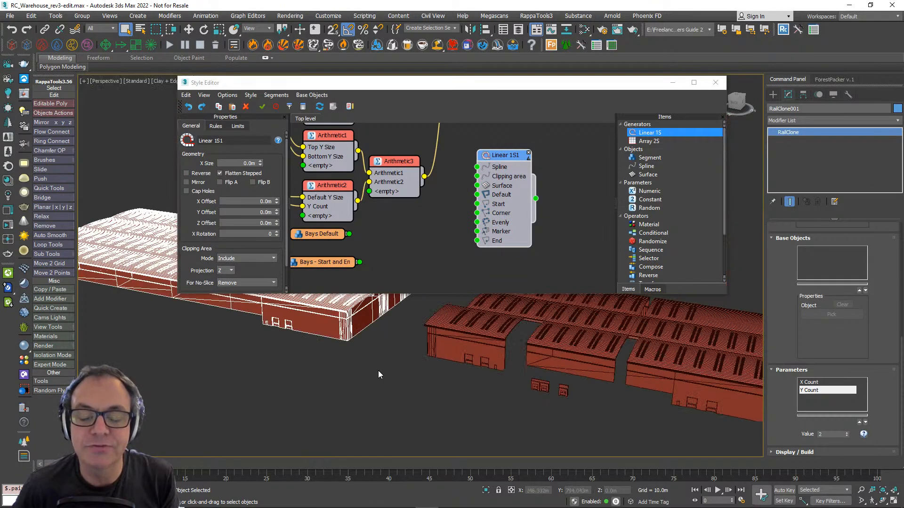
pyautogui.moveTo(476, 414); pyautogui.dragTo(446, 419, button='middle')
pyautogui.scroll(6, 568, 413)
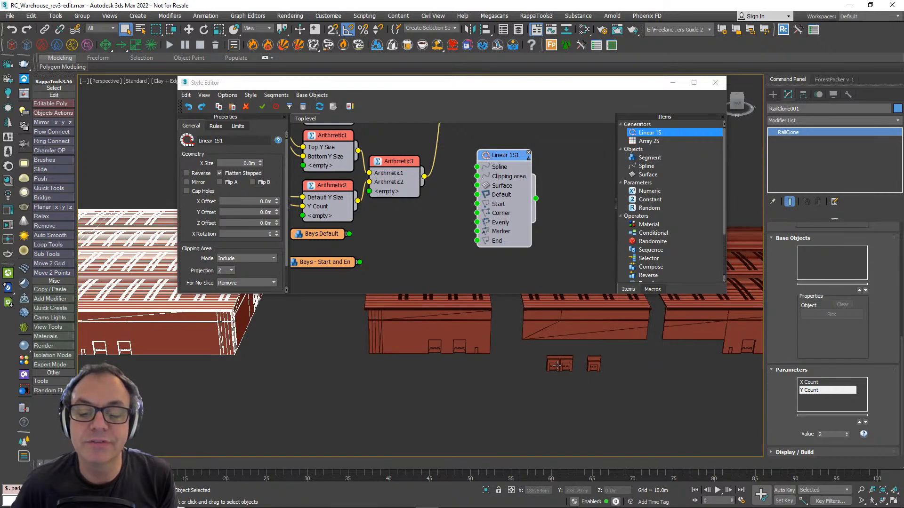
pyautogui.scroll(5, 568, 367)
pyautogui.keyDown('alt'); pyautogui.moveTo(581, 371); pyautogui.dragTo(542, 378, button='middle'); pyautogui.keyUp('alt')
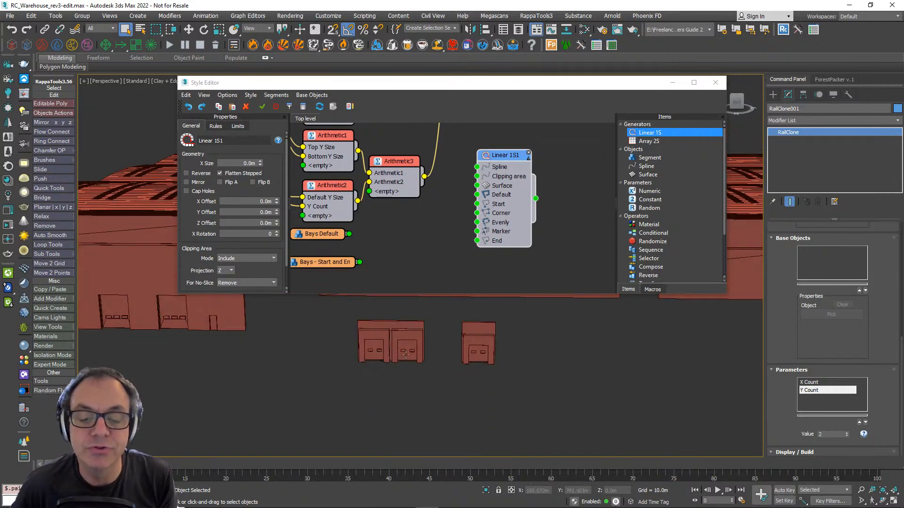
pyautogui.scroll(-5, 413, 345)
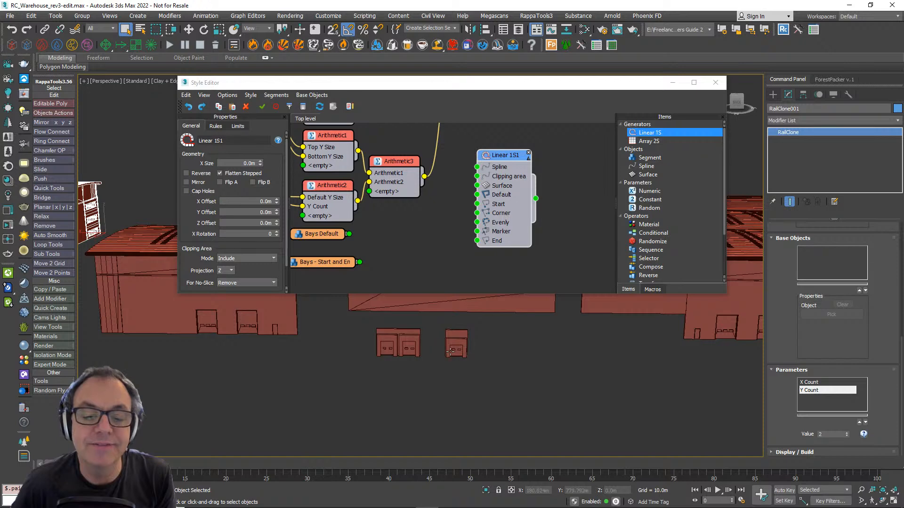
pyautogui.scroll(2, 621, 357)
pyautogui.scroll(-3, 620, 358)
pyautogui.moveTo(619, 359); pyautogui.dragTo(690, 374, button='middle')
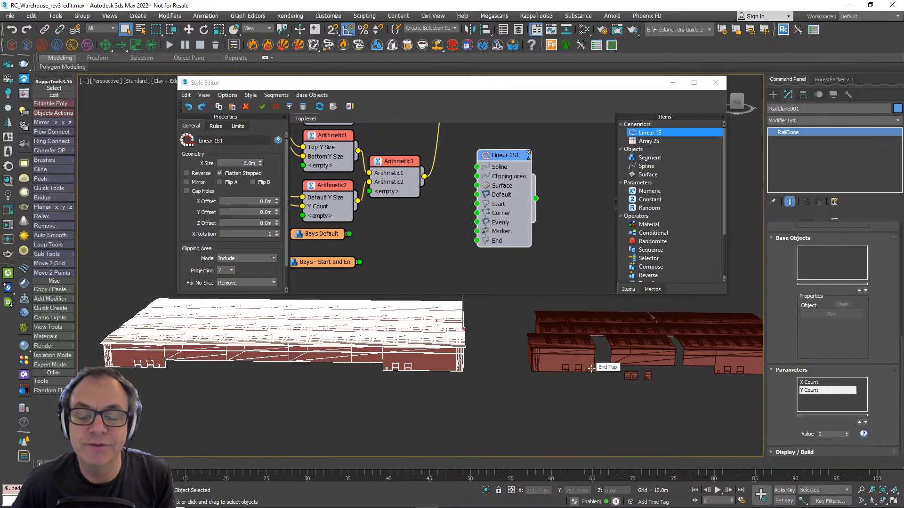
pyautogui.keyDown('alt'); pyautogui.moveTo(598, 372); pyautogui.dragTo(596, 372, button='middle'); pyautogui.keyUp('alt')
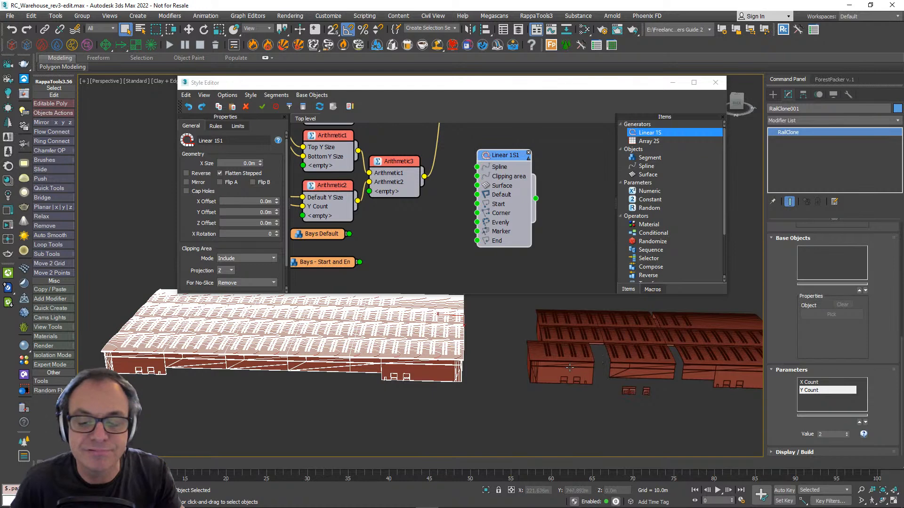
# - Wire Bays Default into the Linear 1S1 Default input, and Bays - Start and End into both its Start and End inputs
pyautogui.scroll(-2, 515, 261)
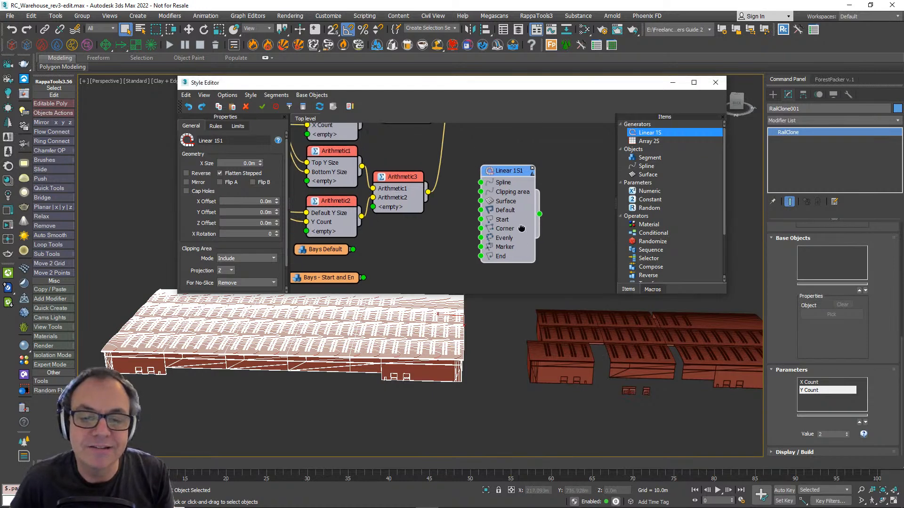
pyautogui.moveTo(517, 203); pyautogui.dragTo(535, 218, button='middle')
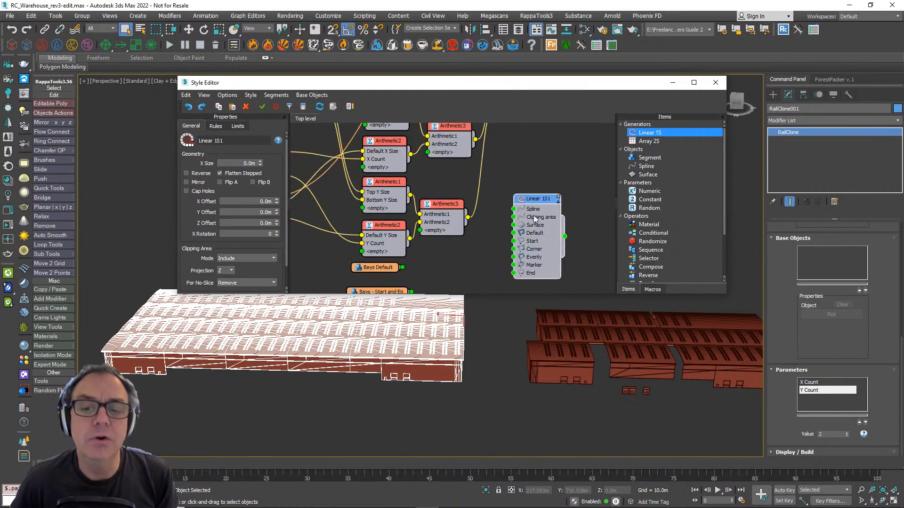
pyautogui.moveTo(532, 202)
pyautogui.mouseDown()
pyautogui.moveTo(543, 200)
pyautogui.moveTo(534, 198)
pyautogui.mouseUp()
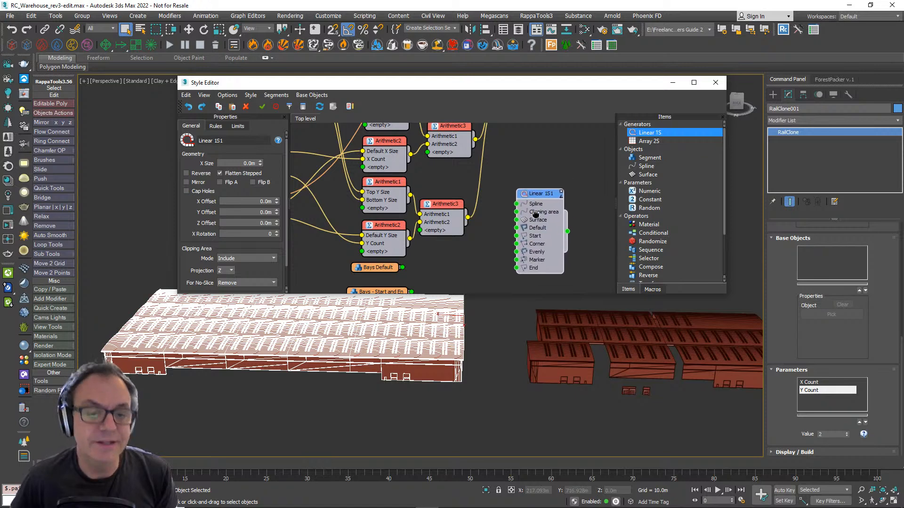
pyautogui.moveTo(535, 213); pyautogui.dragTo(523, 181, button='middle')
pyautogui.moveTo(392, 237); pyautogui.dragTo(505, 200)
pyautogui.moveTo(398, 263); pyautogui.dragTo(506, 205)
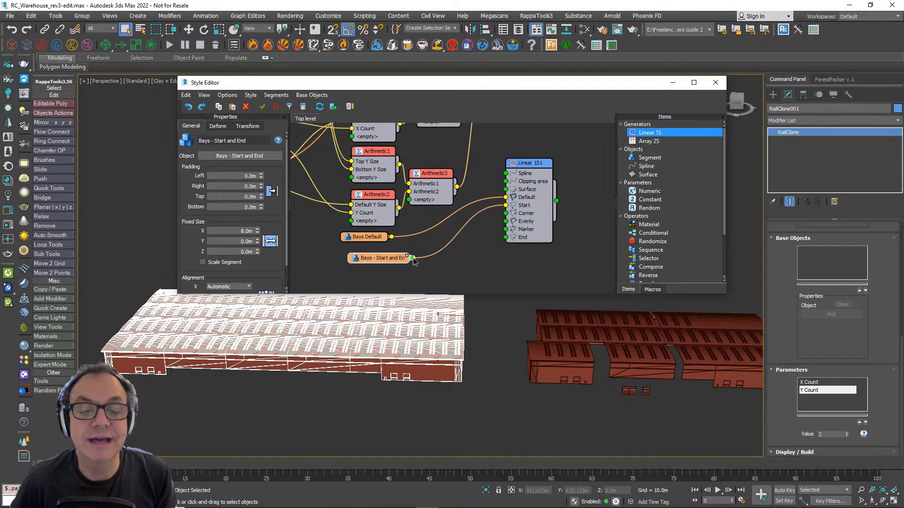
pyautogui.moveTo(413, 259); pyautogui.dragTo(506, 237)
# - Export the X Size parameter of Linear 1S1 and wire the Arithmetic operator that drives the array's X Size into it
pyautogui.scroll(-3, 502, 196)
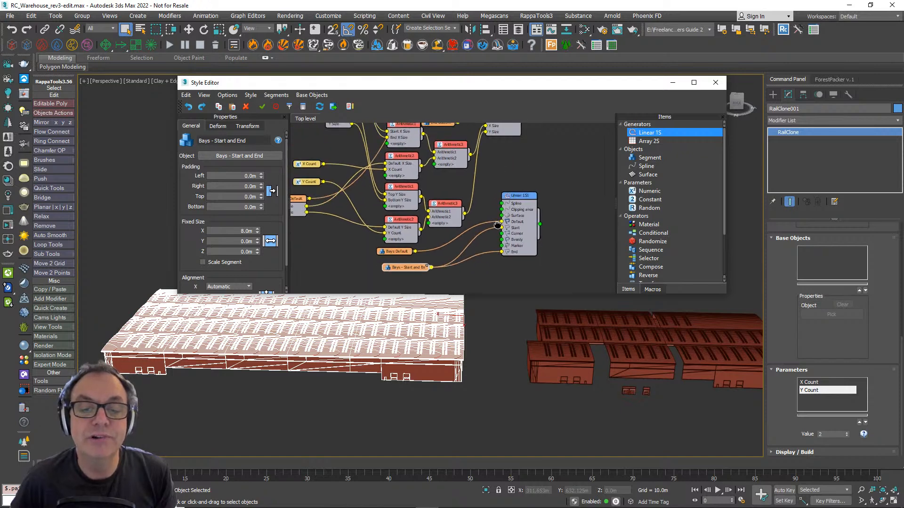
pyautogui.moveTo(464, 158); pyautogui.dragTo(446, 159)
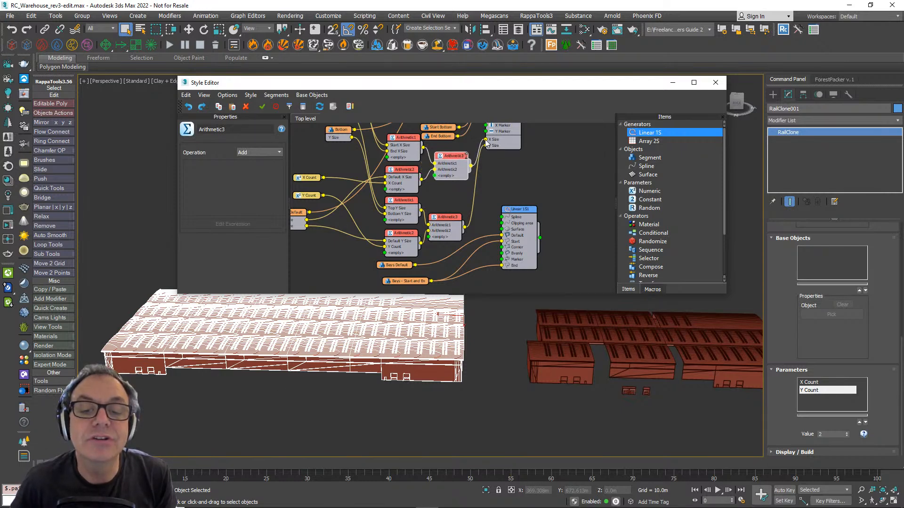
pyautogui.moveTo(521, 216); pyautogui.dragTo(517, 217)
pyautogui.rightClick(517, 216)
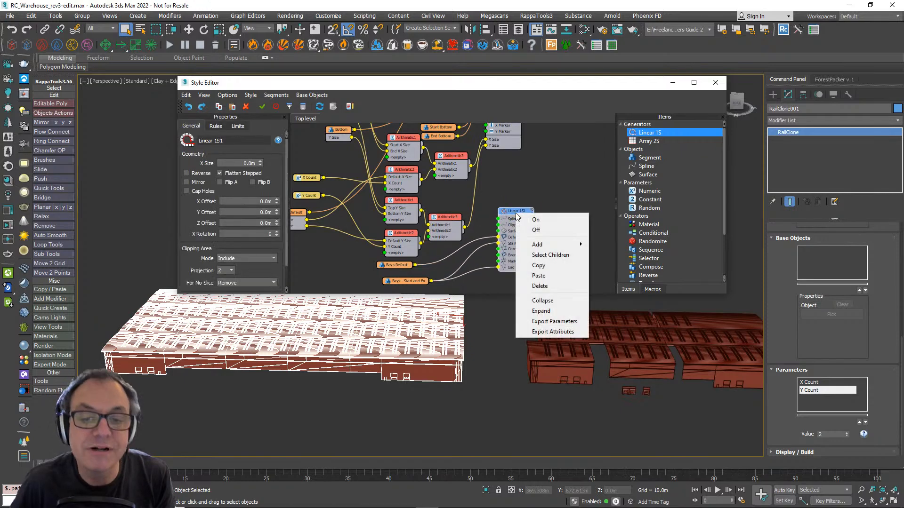
pyautogui.click(554, 322)
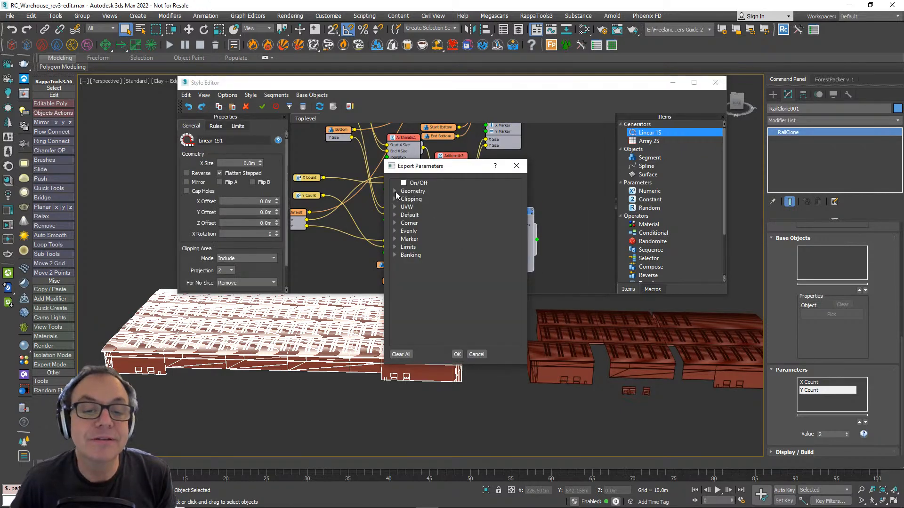
pyautogui.click(395, 191)
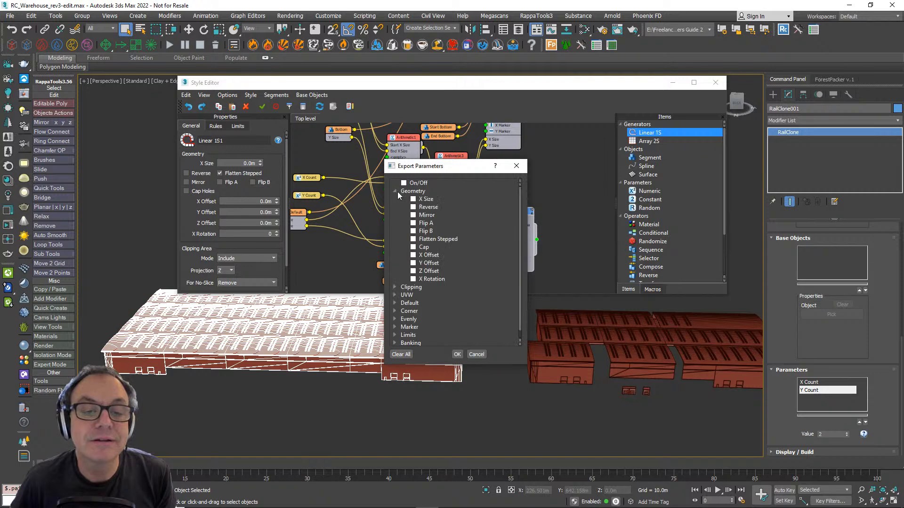
pyautogui.click(457, 354)
pyautogui.moveTo(470, 166); pyautogui.dragTo(499, 275)
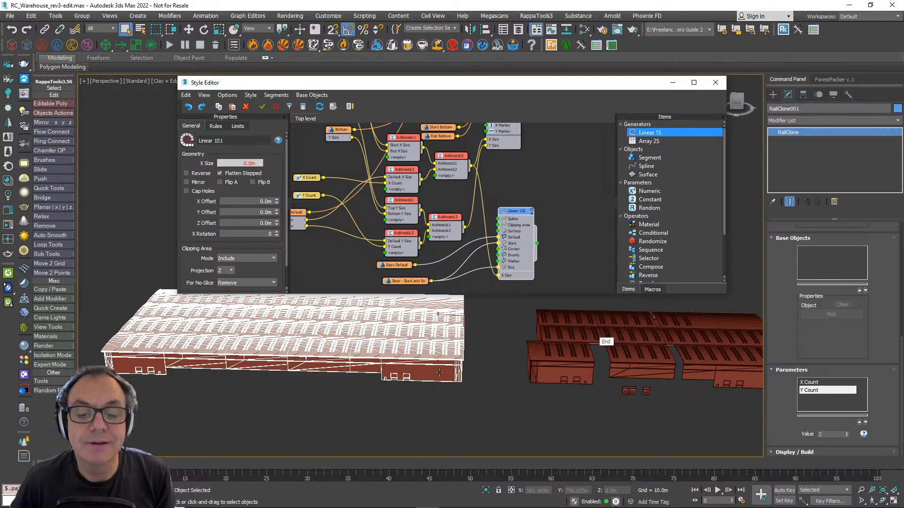
# - Disable the Array 2S1 generator temporarily to examine the row of loading bays on its own, and re-enable it
pyautogui.keyDown('alt'); pyautogui.moveTo(437, 372); pyautogui.dragTo(303, 362, button='middle'); pyautogui.keyUp('alt')
pyautogui.moveTo(579, 176); pyautogui.dragTo(559, 292, button='middle')
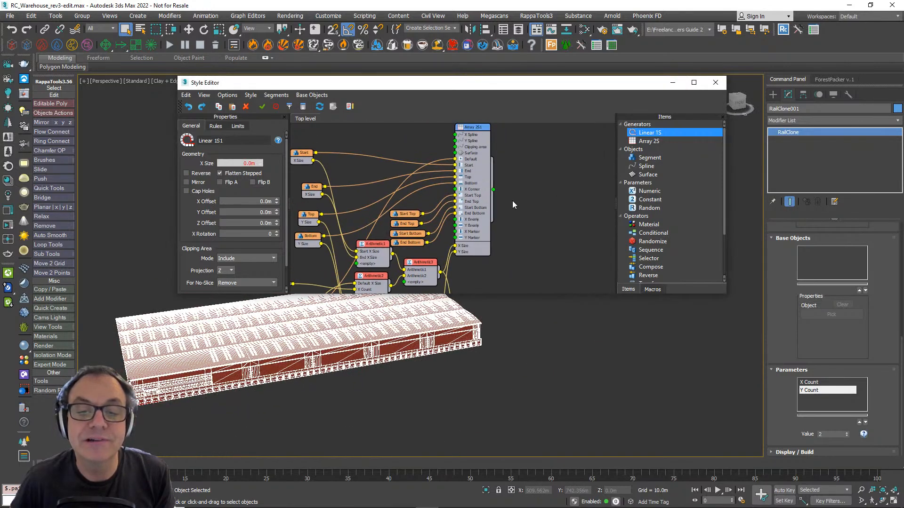
pyautogui.click(492, 147)
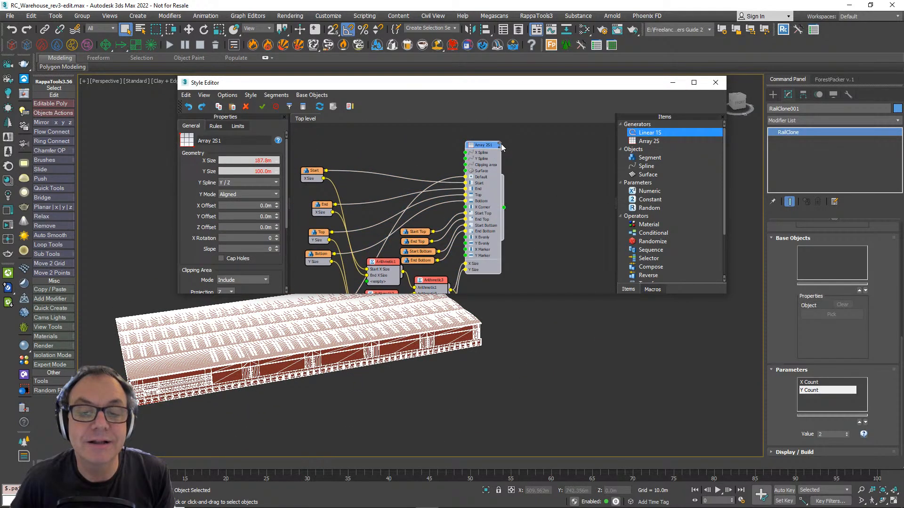
pyautogui.click(499, 143)
pyautogui.moveTo(246, 401); pyautogui.dragTo(349, 394, button='middle')
pyautogui.scroll(4, 351, 389)
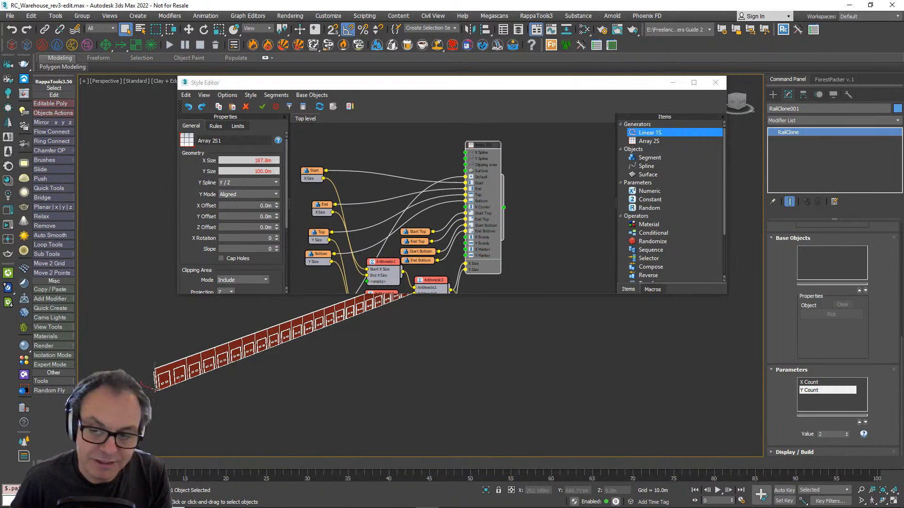
pyautogui.click(494, 150)
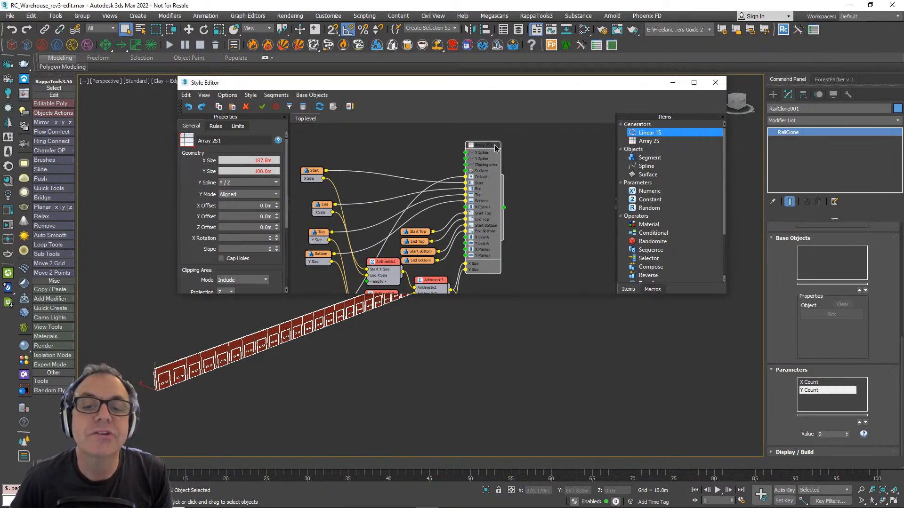
pyautogui.click(494, 149)
pyautogui.keyDown('alt'); pyautogui.moveTo(223, 337); pyautogui.dragTo(351, 369, button='middle'); pyautogui.keyUp('alt')
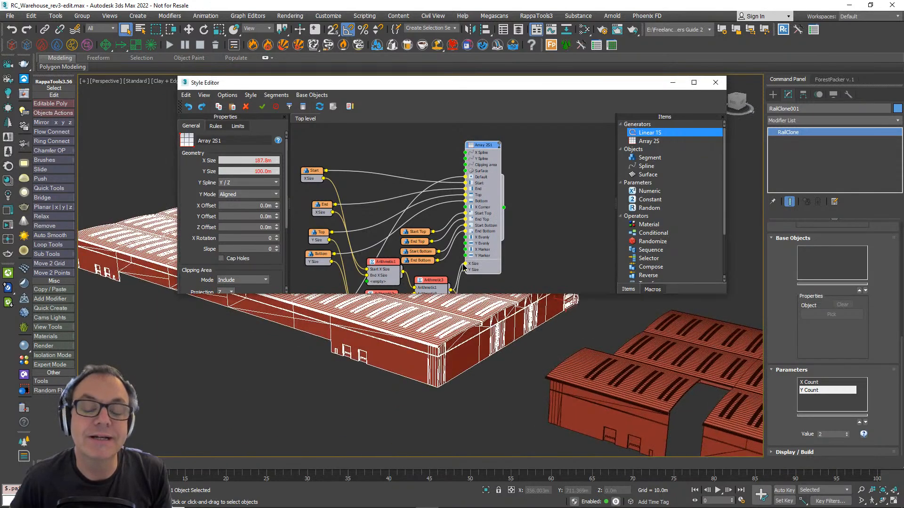
pyautogui.moveTo(475, 289); pyautogui.dragTo(462, 179, button='middle')
pyautogui.scroll(1, 459, 182)
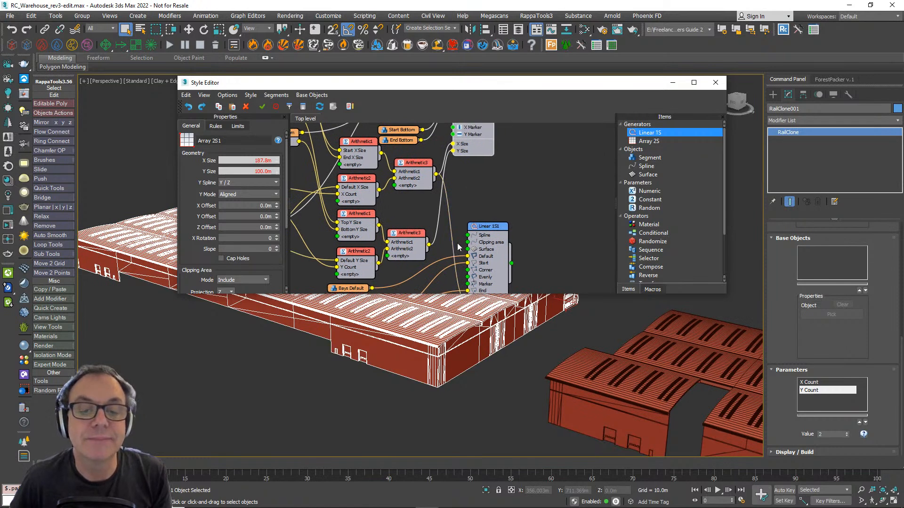
# - Export the Y Offset parameter of the Linear 1S1 generator as a node input
pyautogui.moveTo(404, 232); pyautogui.dragTo(384, 165, button='middle')
pyautogui.click(468, 159)
pyautogui.rightClick(470, 155)
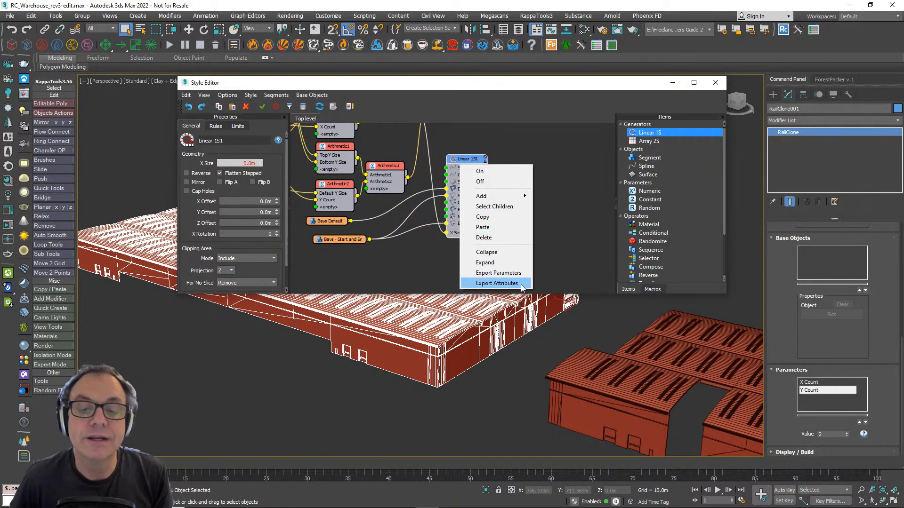
pyautogui.click(510, 276)
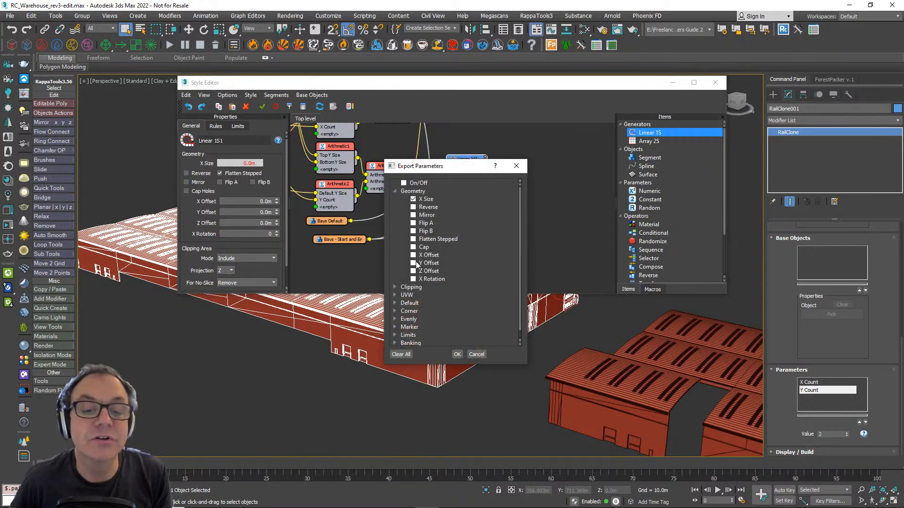
pyautogui.click(458, 355)
# - Wire the Arithmetic operator that drives the array's Y Size into the Y Offset input of Linear 1S1
pyautogui.moveTo(463, 233); pyautogui.dragTo(507, 239, button='middle')
pyautogui.scroll(-1, 507, 239)
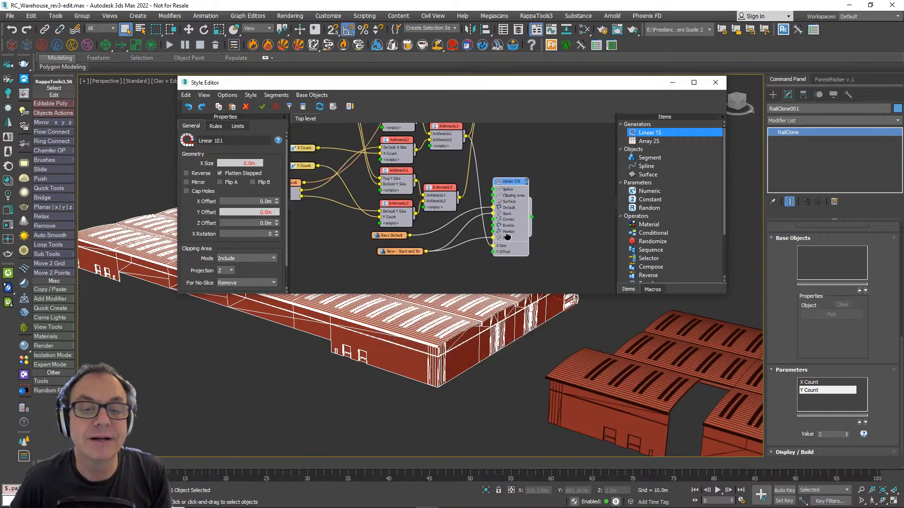
pyautogui.moveTo(488, 197); pyautogui.dragTo(495, 234, button='middle')
pyautogui.moveTo(445, 224); pyautogui.dragTo(435, 222)
pyautogui.moveTo(463, 236); pyautogui.dragTo(448, 192, button='middle')
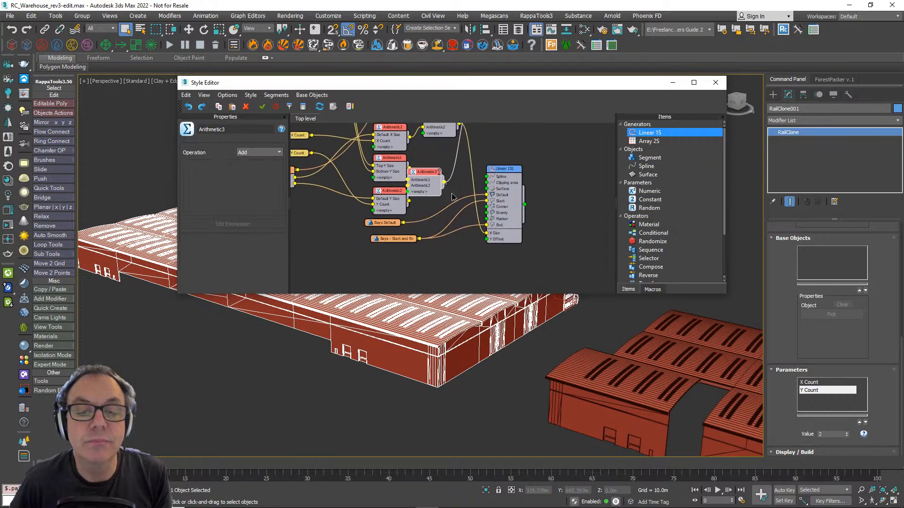
pyautogui.moveTo(453, 197); pyautogui.dragTo(487, 240)
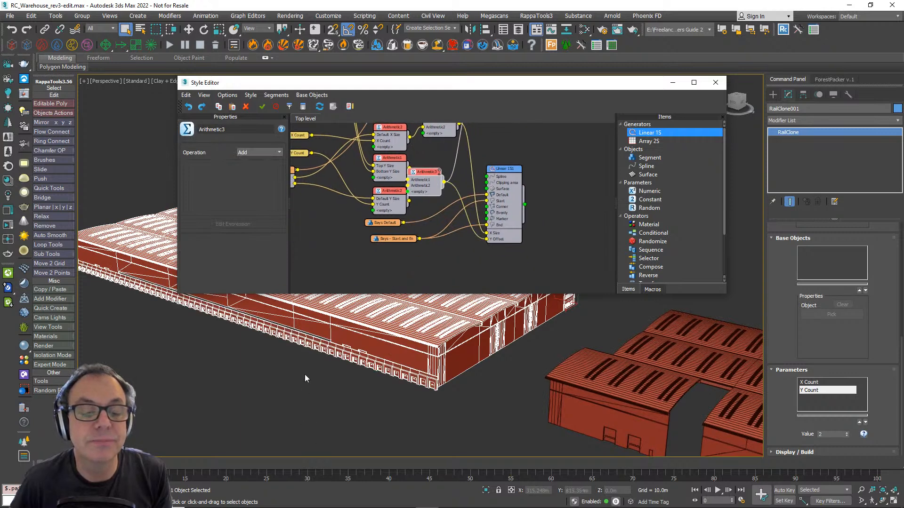
# - Insert a new Arithmetic operator set to Subtract between the Y Size Arithmetic operator and the Y Offset input of Linear 1S1
pyautogui.keyDown('alt'); pyautogui.moveTo(305, 378); pyautogui.dragTo(261, 351, button='middle'); pyautogui.keyUp('alt')
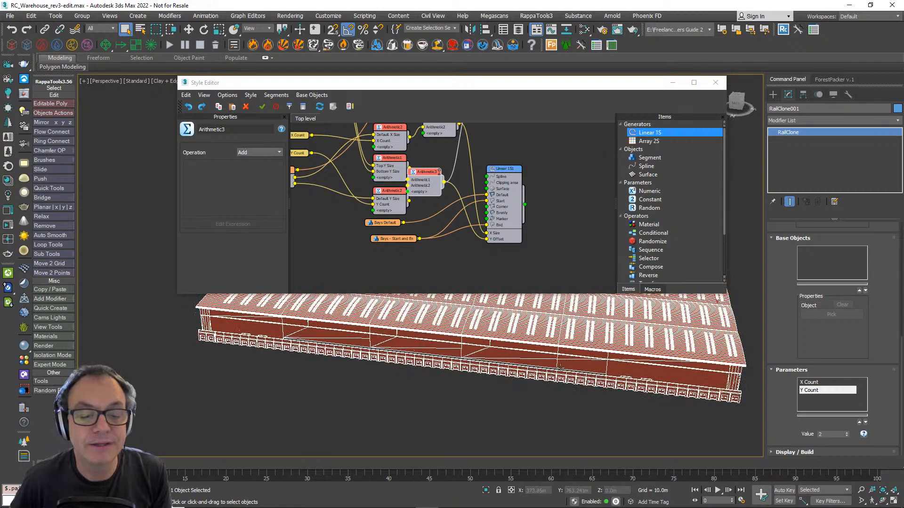
pyautogui.scroll(10, 696, 375)
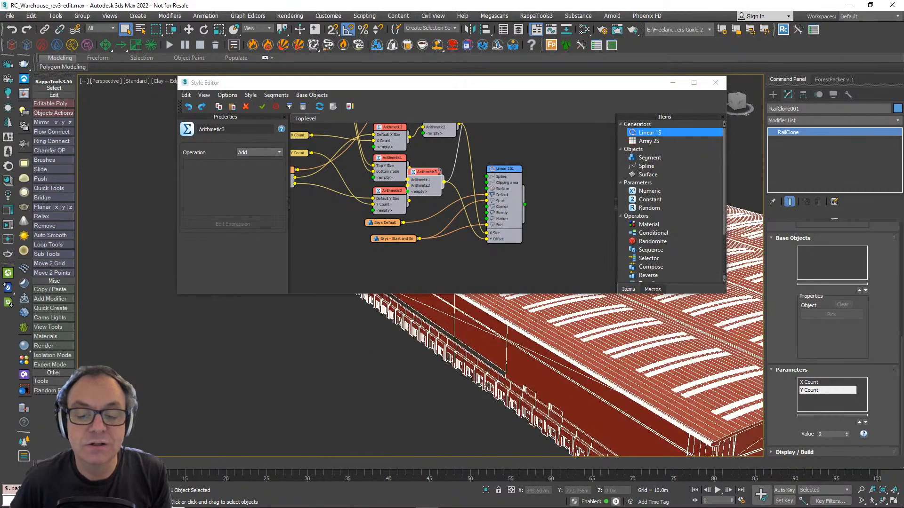
pyautogui.keyDown('alt'); pyautogui.moveTo(483, 378); pyautogui.dragTo(414, 385, button='middle'); pyautogui.keyUp('alt')
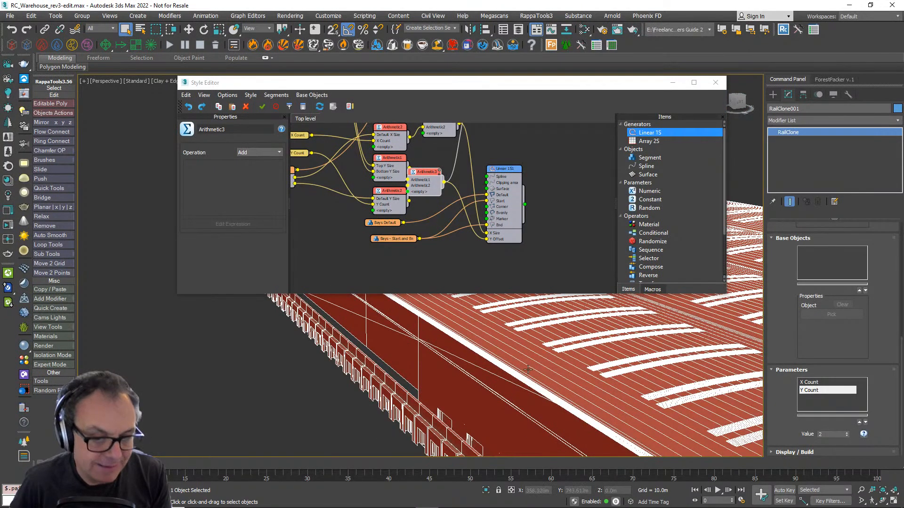
pyautogui.scroll(-6, 527, 370)
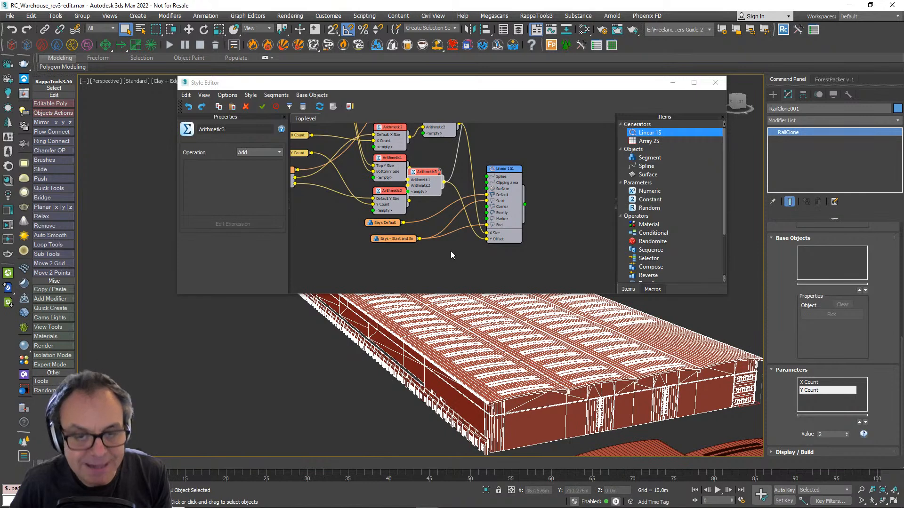
pyautogui.scroll(3, 451, 255)
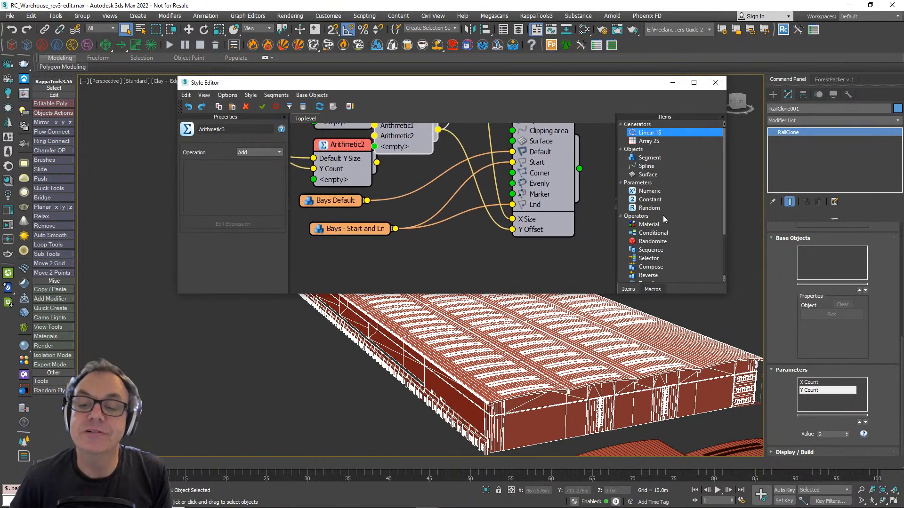
pyautogui.scroll(-3, 660, 224)
pyautogui.moveTo(652, 243); pyautogui.dragTo(456, 253)
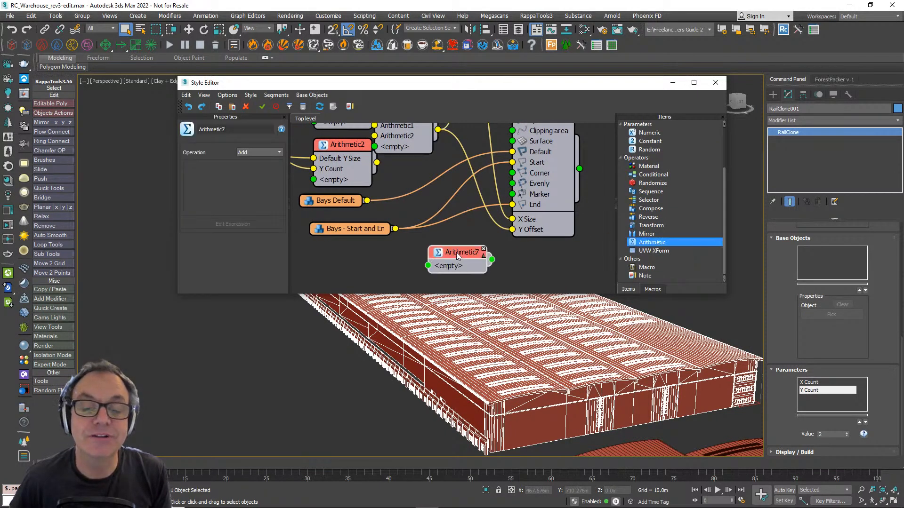
pyautogui.moveTo(512, 230); pyautogui.dragTo(427, 266)
pyautogui.moveTo(491, 265); pyautogui.dragTo(512, 229)
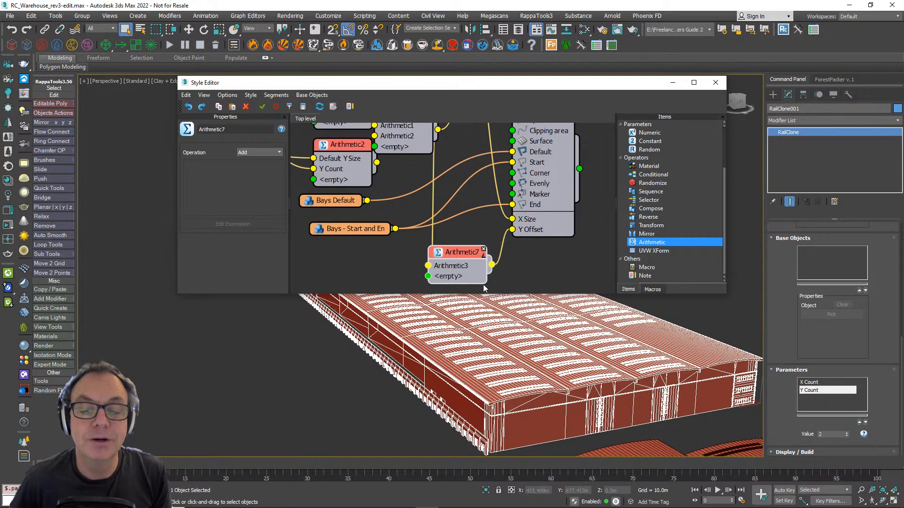
pyautogui.scroll(2, 463, 260)
pyautogui.click(259, 152)
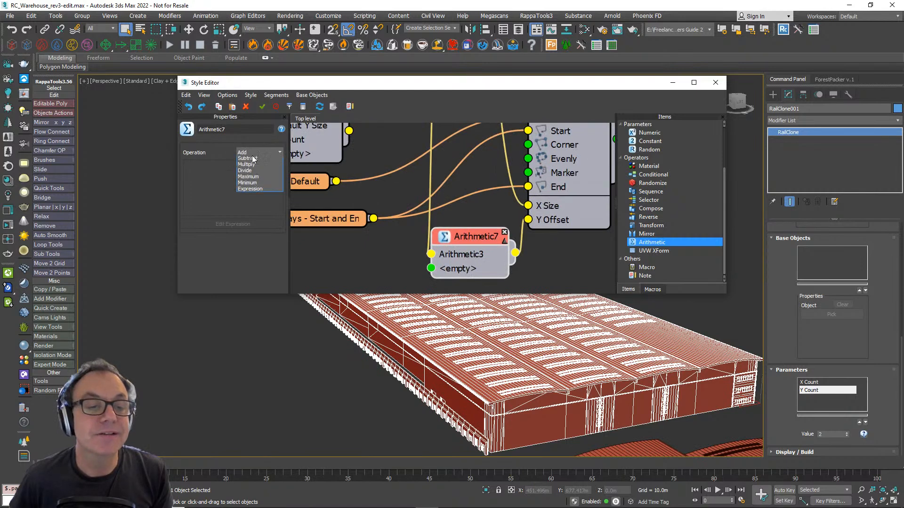
pyautogui.click(253, 159)
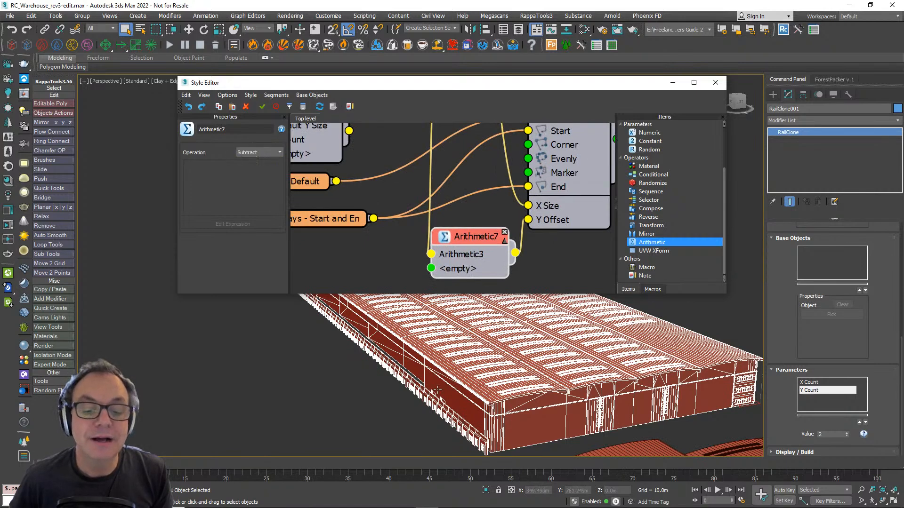
# - Add a Constant in Scene Units, wire it into the Subtract operator as its second input, and set its value to 1.62 m
pyautogui.scroll(5, 427, 311)
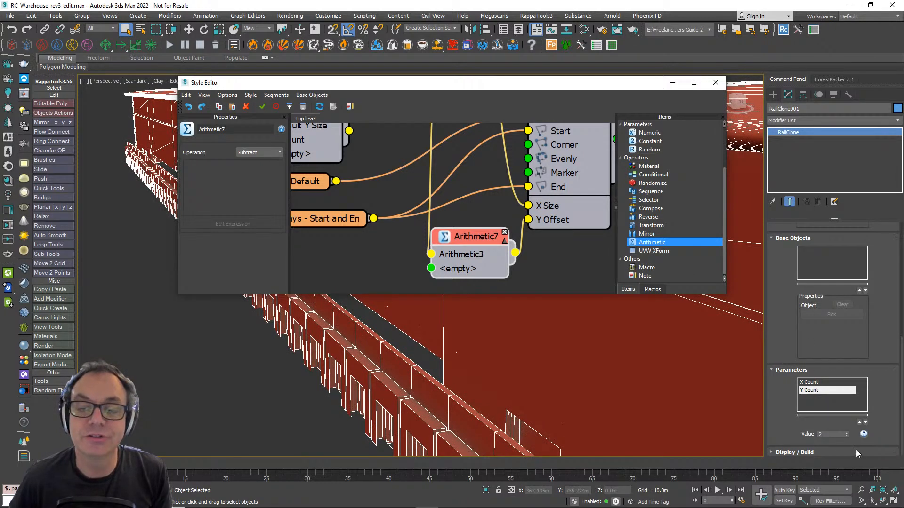
pyautogui.click(648, 142)
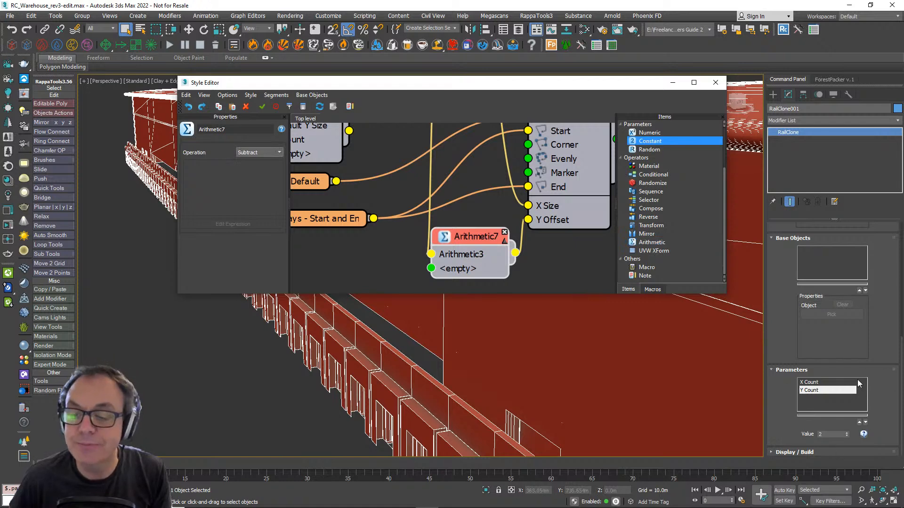
pyautogui.moveTo(661, 146); pyautogui.dragTo(338, 276)
pyautogui.click(244, 148)
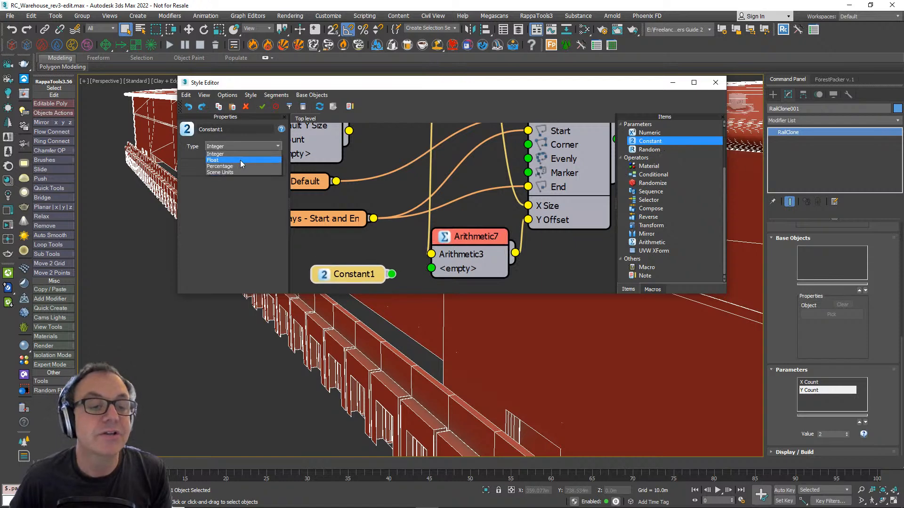
pyautogui.click(236, 168)
pyautogui.moveTo(390, 274); pyautogui.dragTo(431, 268)
pyautogui.click(354, 277)
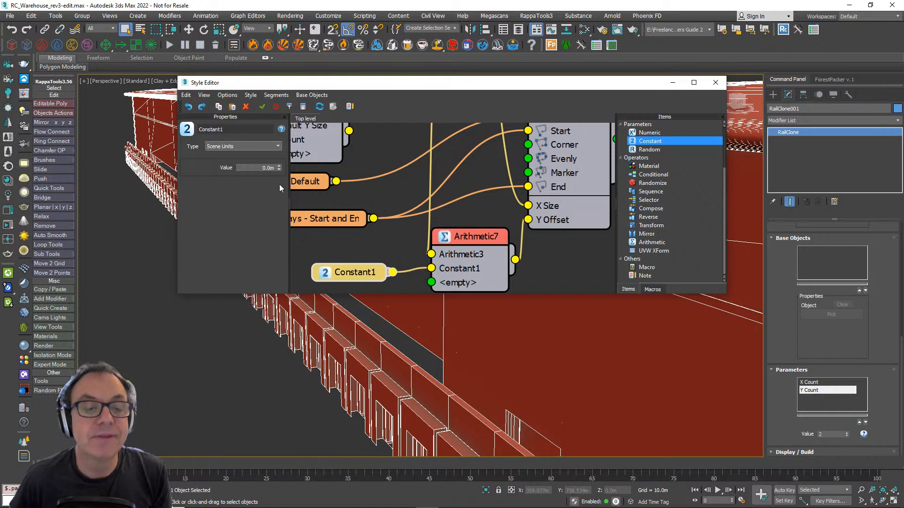
pyautogui.moveTo(279, 167); pyautogui.dragTo(277, 106)
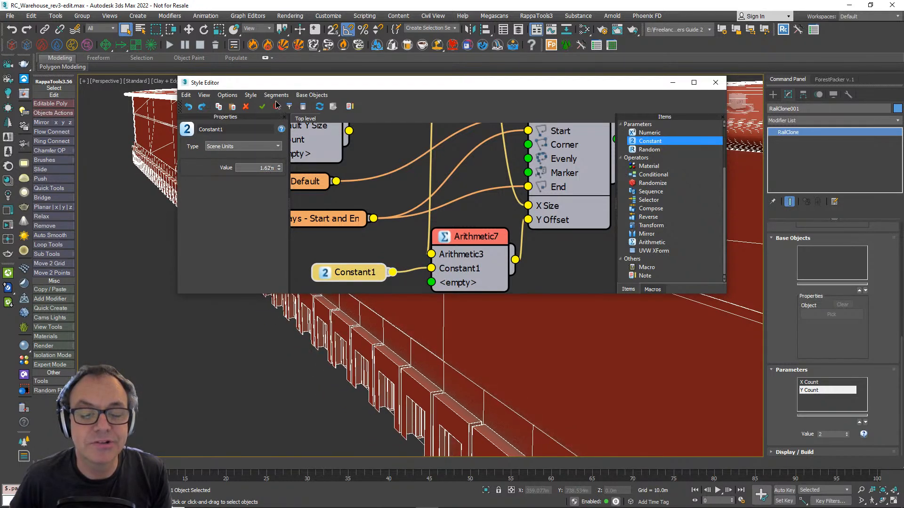
# - Examine how the loading bays line up with the doors and wall along the warehouse front
pyautogui.scroll(-10, 447, 400)
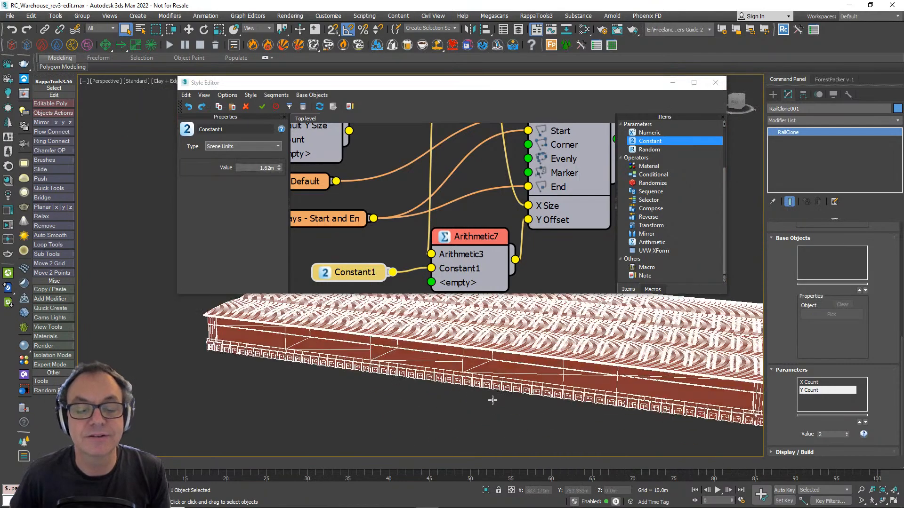
pyautogui.keyDown('alt'); pyautogui.moveTo(493, 400); pyautogui.dragTo(419, 401, button='middle'); pyautogui.keyUp('alt')
pyautogui.scroll(5, 553, 434)
pyautogui.moveTo(583, 385); pyautogui.dragTo(518, 422, button='middle')
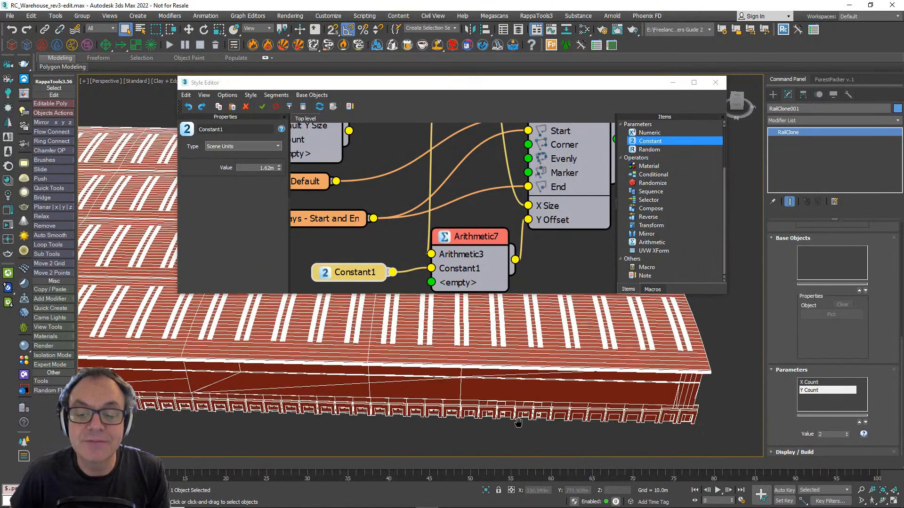
pyautogui.scroll(3, 486, 410)
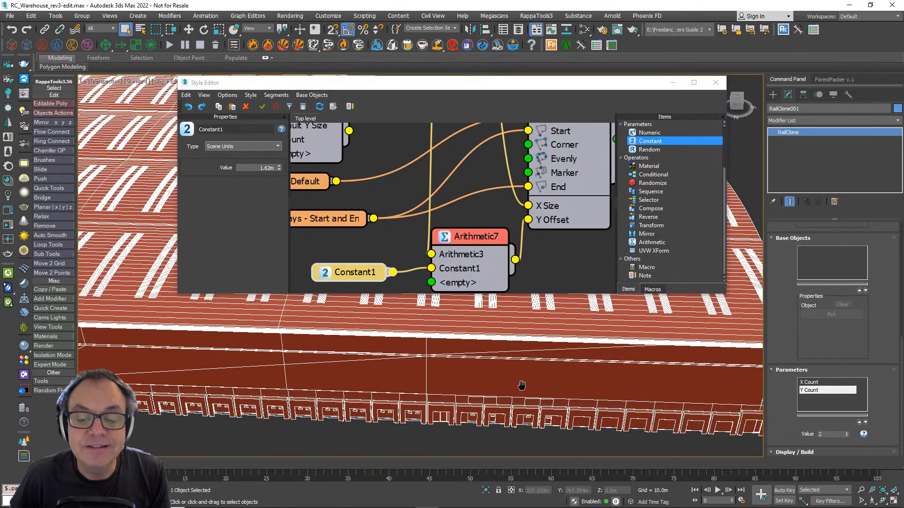
pyautogui.scroll(-2, 381, 394)
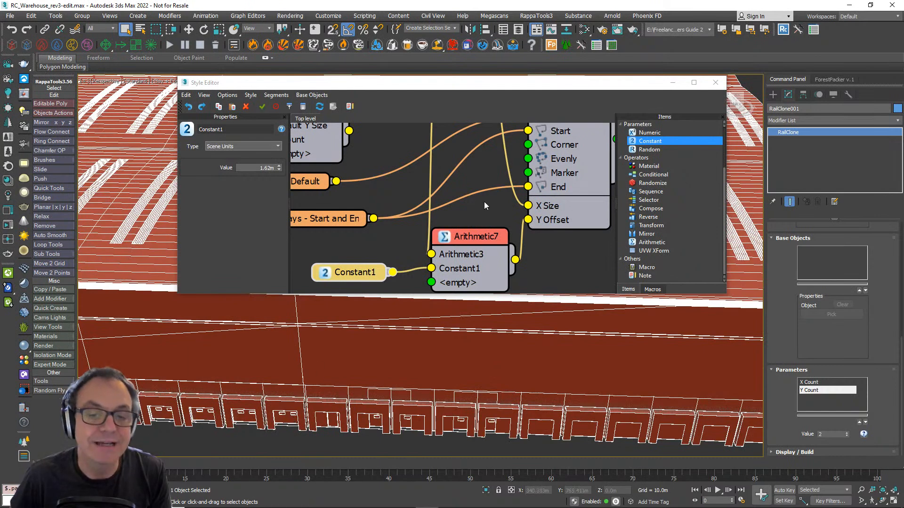
# - Set the Start padding in the limits of Linear 1S1 to about 52.3 m
pyautogui.scroll(-2, 484, 201)
pyautogui.scroll(-2, 463, 218)
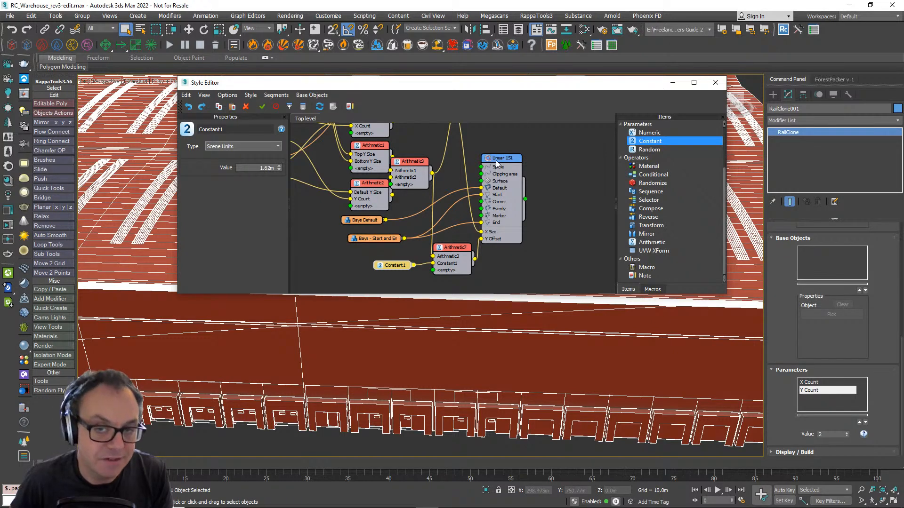
pyautogui.click(496, 160)
pyautogui.click(237, 126)
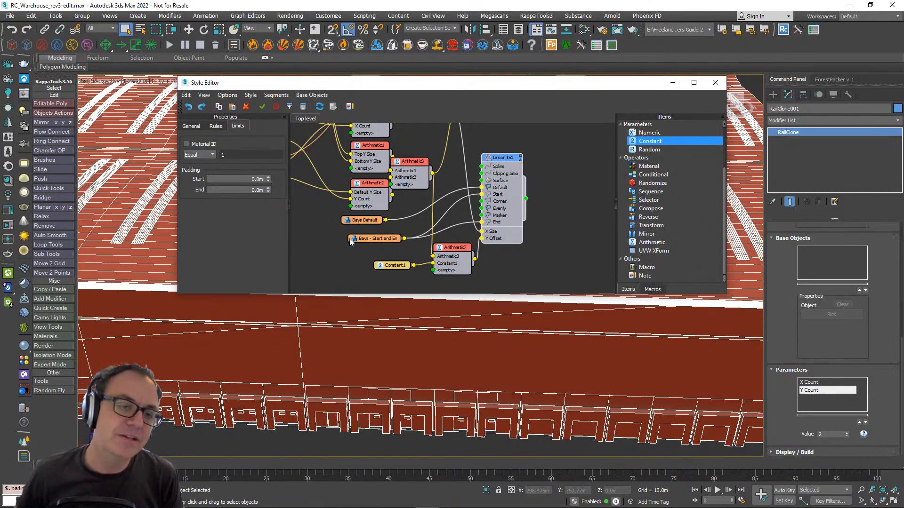
pyautogui.scroll(-6, 338, 445)
pyautogui.moveTo(285, 414); pyautogui.dragTo(400, 381, button='middle')
pyautogui.scroll(3, 455, 385)
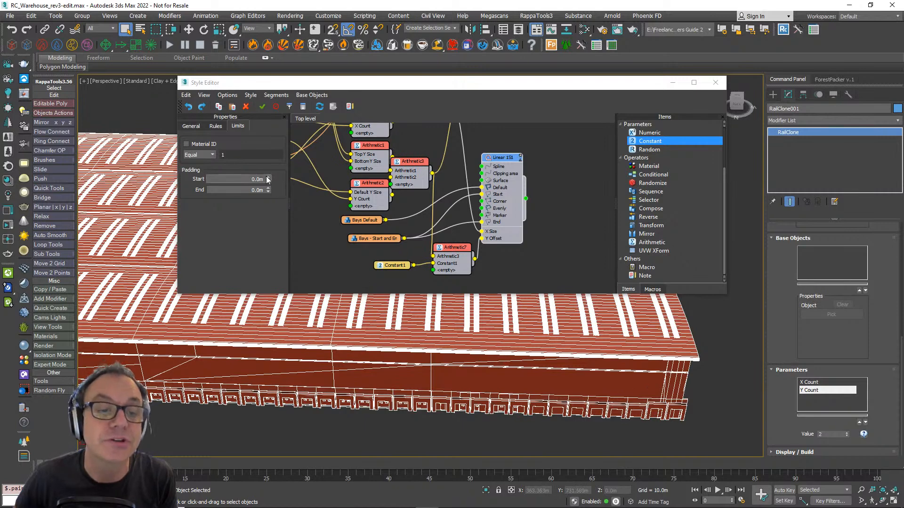
pyautogui.moveTo(268, 184); pyautogui.dragTo(226, 390)
# - Fine-tune the Start padding of Linear 1S1 to 51.995 m against the wall segment's edge
pyautogui.scroll(-3, 267, 403)
pyautogui.scroll(-4, 267, 404)
pyautogui.moveTo(267, 403); pyautogui.dragTo(419, 395, button='middle')
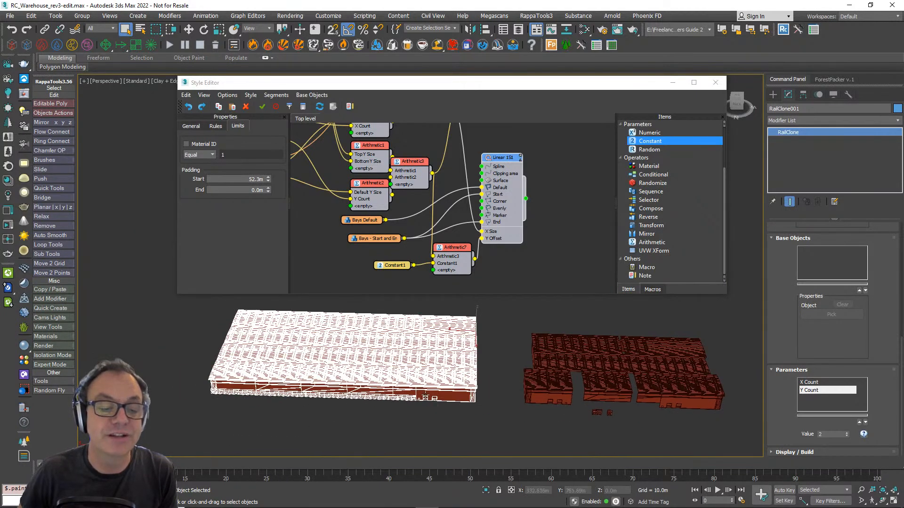
pyautogui.scroll(5, 387, 388)
pyautogui.scroll(8, 387, 387)
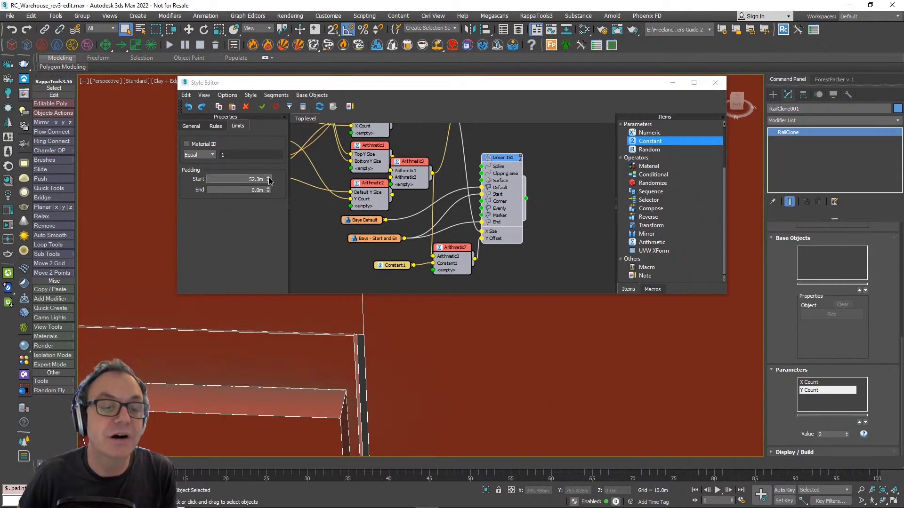
pyautogui.moveTo(269, 181); pyautogui.dragTo(265, 163)
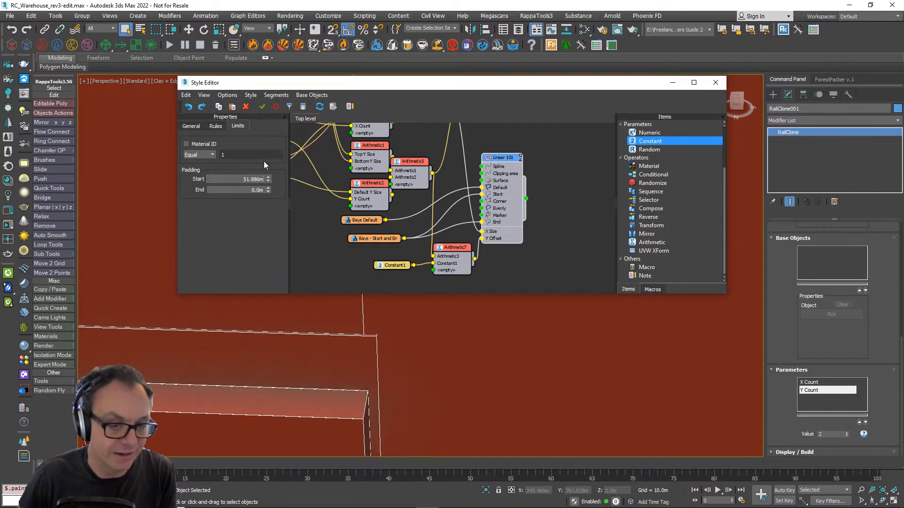
pyautogui.moveTo(269, 179); pyautogui.dragTo(268, 184)
pyautogui.scroll(-10, 348, 370)
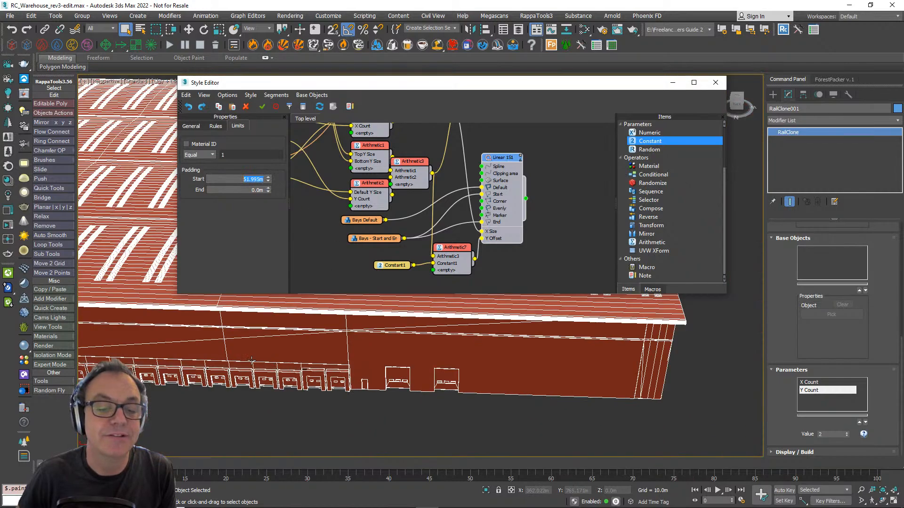
# - Set the End padding of Linear 1S1 to 40.18 m so the bays stop at the opposite end segment
pyautogui.moveTo(348, 370); pyautogui.dragTo(262, 362, button='middle')
pyautogui.scroll(6, 359, 373)
pyautogui.scroll(-3, 262, 362)
pyautogui.moveTo(268, 190); pyautogui.dragTo(268, 182)
pyautogui.moveTo(276, 126); pyautogui.dragTo(209, 476)
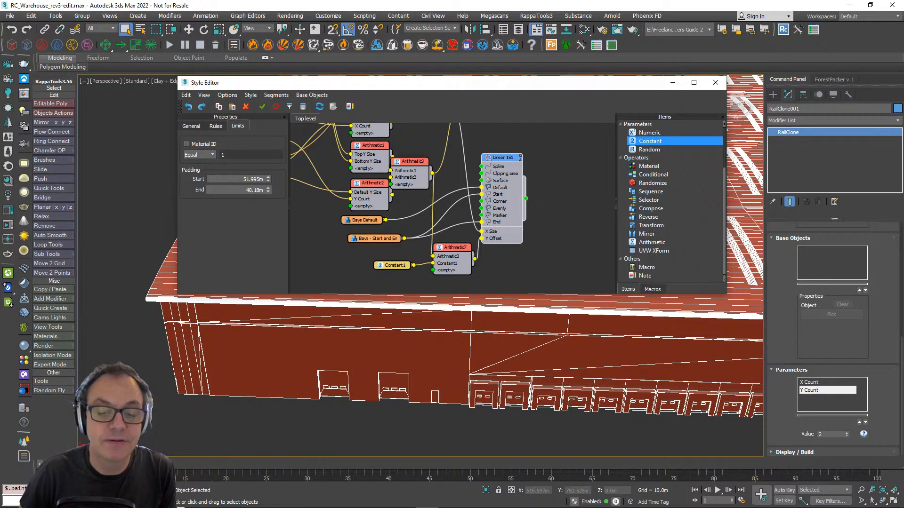
# - Change the Default rule mode of Linear 1S1 to Adaptive and inspect the fitted bays along the warehouse front
pyautogui.click(216, 126)
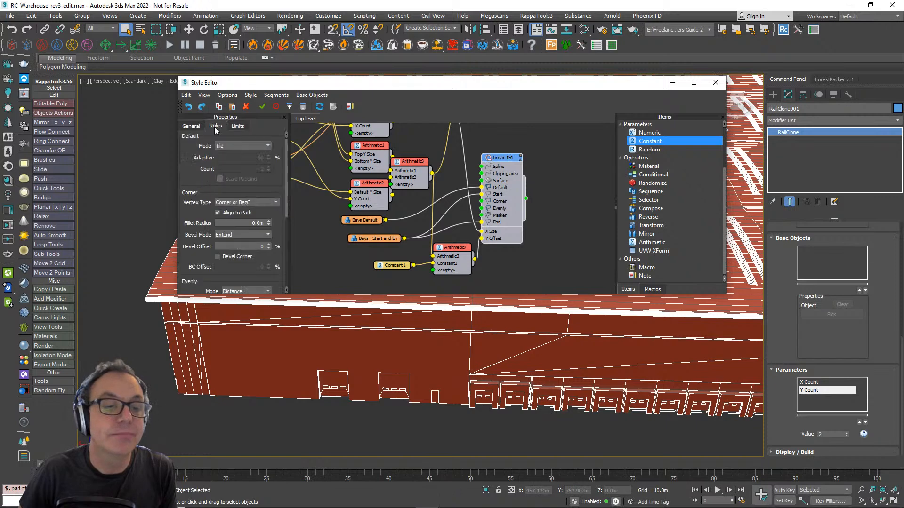
pyautogui.click(241, 146)
pyautogui.click(224, 168)
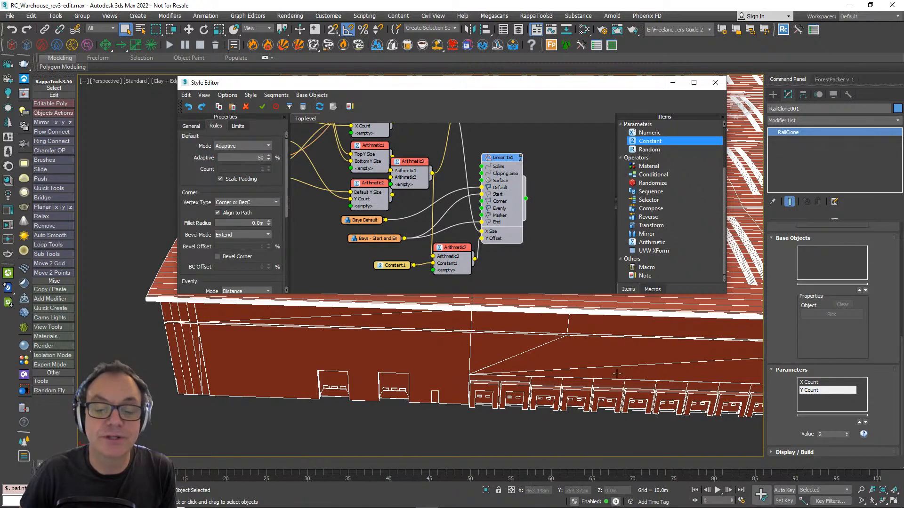
pyautogui.scroll(8, 473, 386)
pyautogui.scroll(-12, 473, 386)
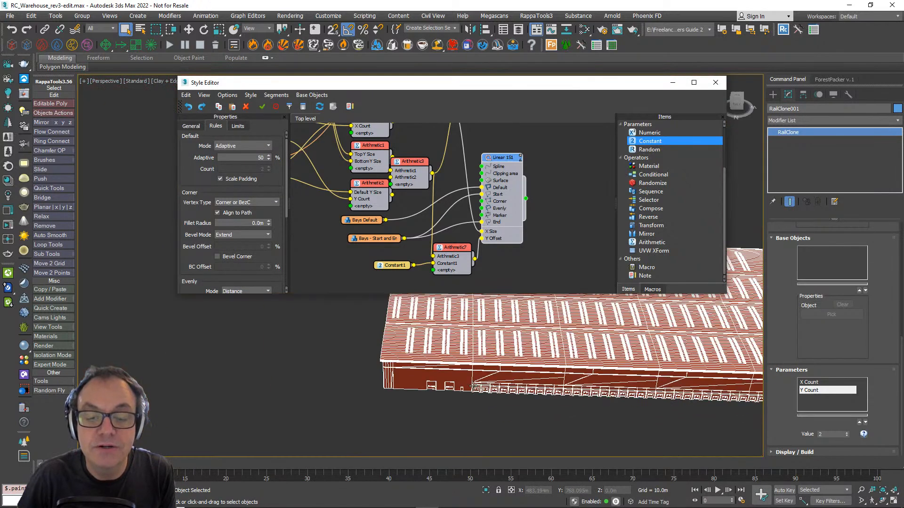
pyautogui.moveTo(591, 388); pyautogui.dragTo(454, 424, button='middle')
pyautogui.scroll(-5, 370, 390)
pyautogui.scroll(5, 407, 394)
pyautogui.keyDown('alt'); pyautogui.moveTo(454, 424); pyautogui.dragTo(446, 415, button='middle'); pyautogui.keyUp('alt')
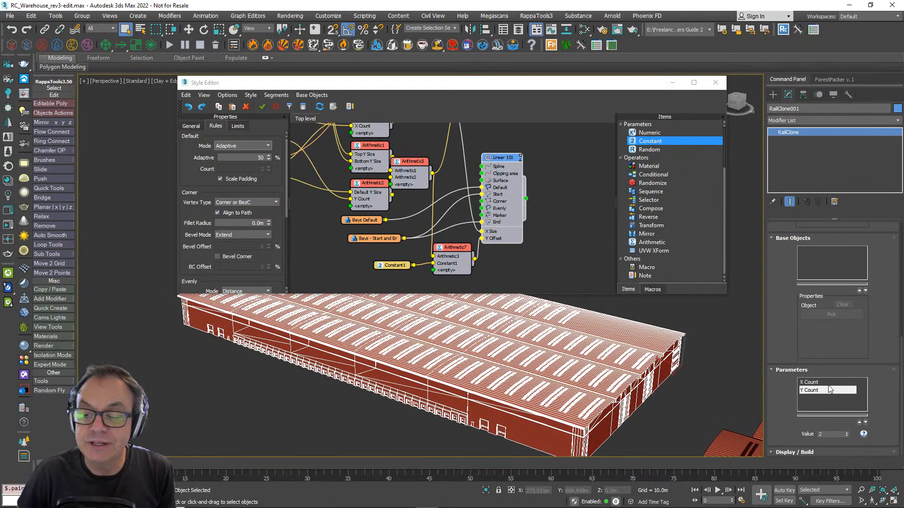
# - Test the warehouse style with Y Count at 4 and set Y Count back to 2
pyautogui.click(846, 432)
pyautogui.click(846, 432)
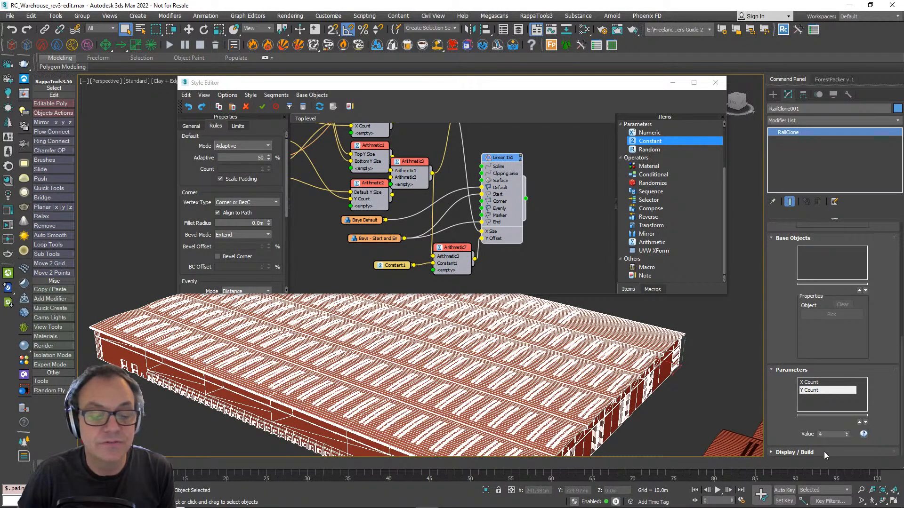
pyautogui.click(846, 437)
pyautogui.click(846, 437)
pyautogui.click(846, 437)
# - Test the warehouse style with X Count at 5 and set X Count back to 2
pyautogui.click(845, 382)
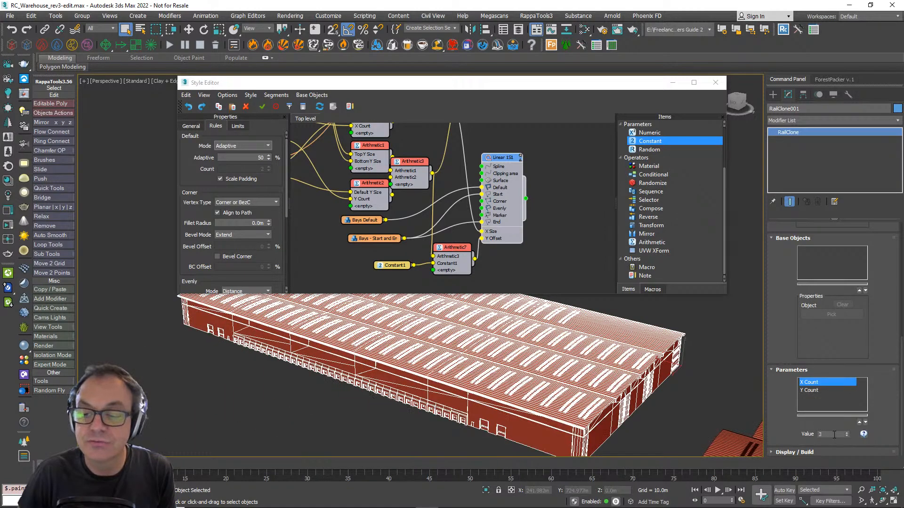
pyautogui.click(846, 433)
pyautogui.click(846, 433)
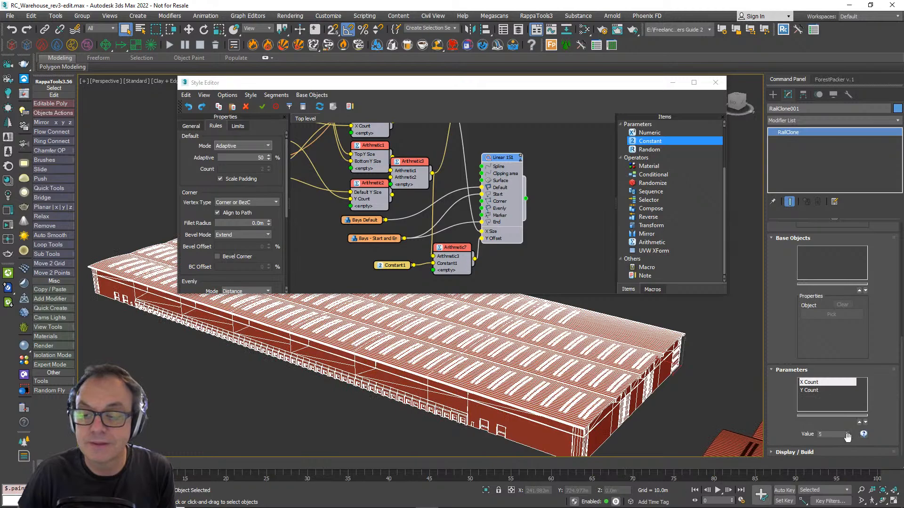
pyautogui.click(846, 436)
pyautogui.click(846, 436)
pyautogui.click(846, 436)
# - Examine the warehouse's corner around its pivot and find the Free Object option in the RailClone geometry settings
pyautogui.keyDown('alt'); pyautogui.moveTo(612, 371); pyautogui.dragTo(292, 362, button='middle'); pyautogui.keyUp('alt')
pyautogui.press('w')
pyautogui.scroll(3, 249, 410)
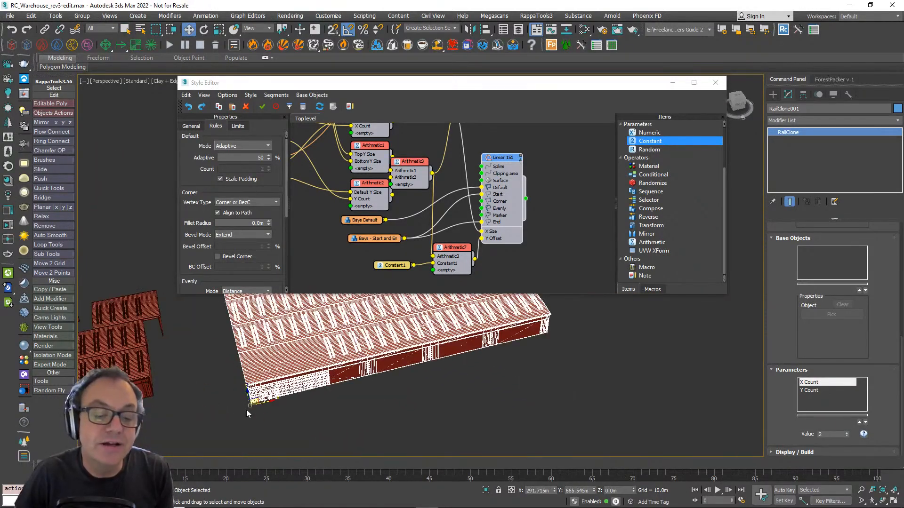
pyautogui.moveTo(269, 426); pyautogui.dragTo(298, 450, button='middle')
pyautogui.moveTo(298, 450); pyautogui.dragTo(402, 395)
pyautogui.scroll(5, 800, 325)
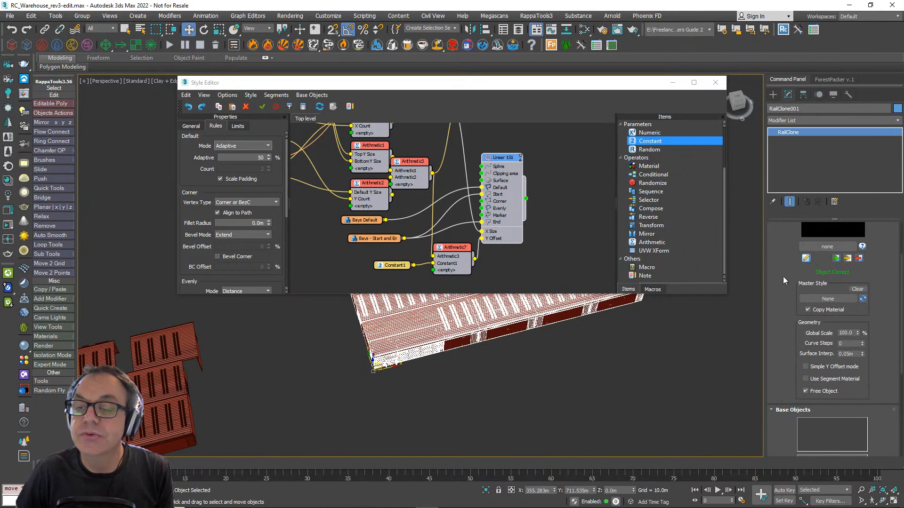
pyautogui.scroll(2, 801, 371)
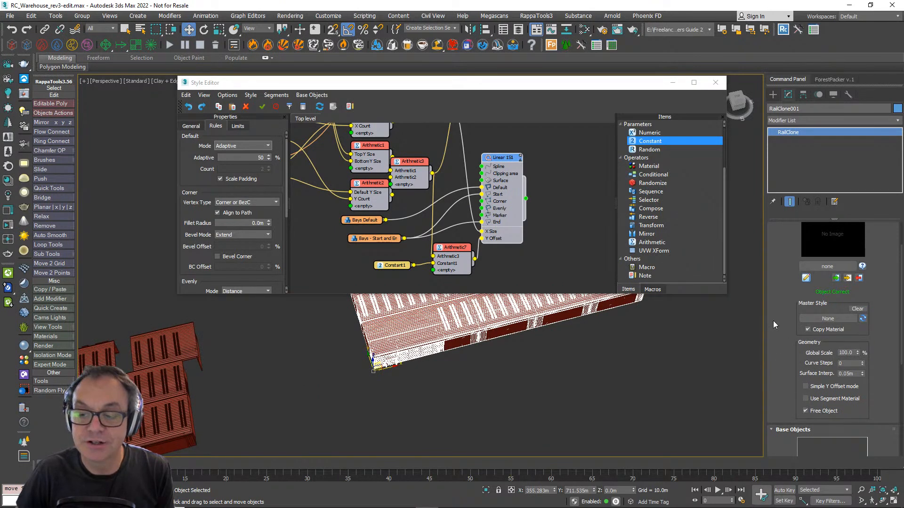
pyautogui.scroll(-2, 774, 325)
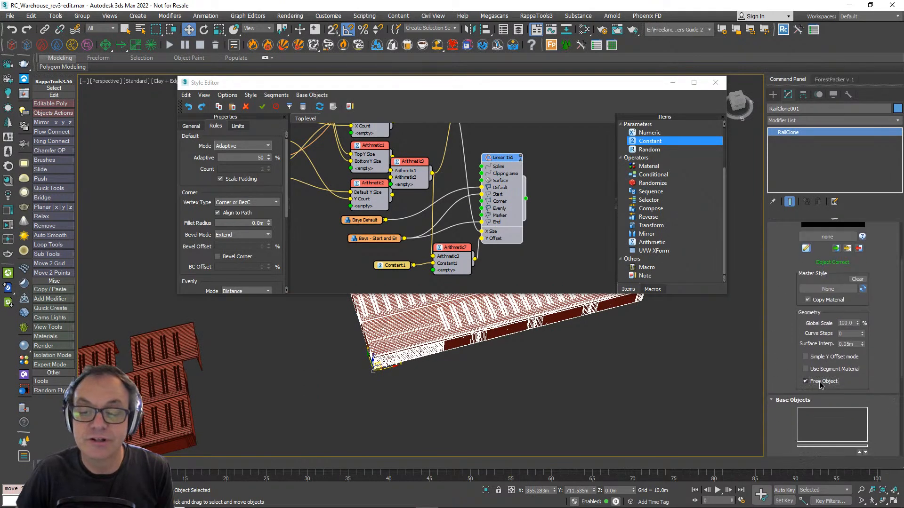
pyautogui.scroll(-4, 487, 351)
# - Turn off Free Object to check the warehouse's placement relative to its pivot from several angles, and turn it back on
pyautogui.keyDown('alt'); pyautogui.moveTo(487, 352); pyautogui.dragTo(414, 420, button='middle'); pyautogui.keyUp('alt')
pyautogui.moveTo(414, 420); pyautogui.dragTo(480, 358, button='middle')
pyautogui.scroll(4, 437, 365)
pyautogui.scroll(-4, 500, 361)
pyautogui.scroll(3, 461, 377)
pyautogui.scroll(3, 461, 377)
pyautogui.moveTo(486, 420)
pyautogui.keyDown('alt'); pyautogui.mouseDown(button='middle')
pyautogui.moveTo(484, 398)
pyautogui.moveTo(485, 425)
pyautogui.mouseUp(button='middle'); pyautogui.keyUp('alt')
pyautogui.scroll(-5, 486, 425)
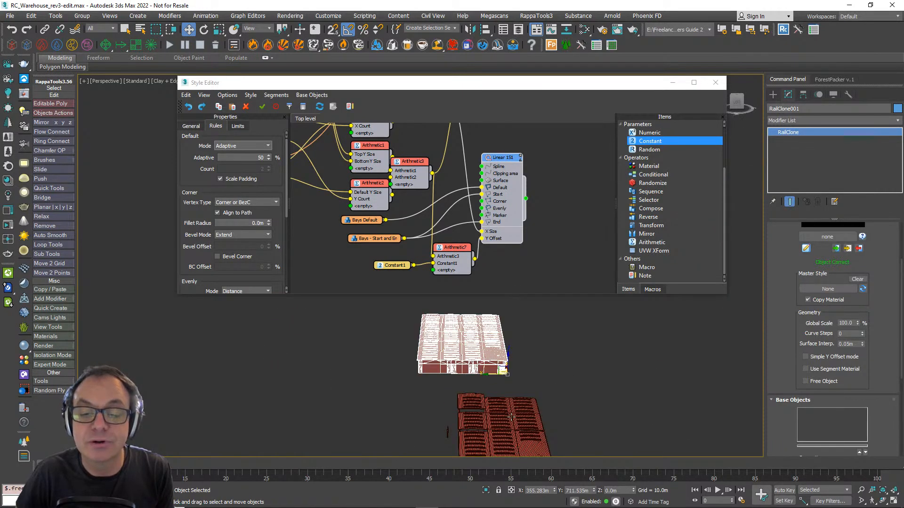
pyautogui.keyDown('alt'); pyautogui.moveTo(454, 315); pyautogui.dragTo(466, 372, button='middle'); pyautogui.keyUp('alt')
pyautogui.press('z')
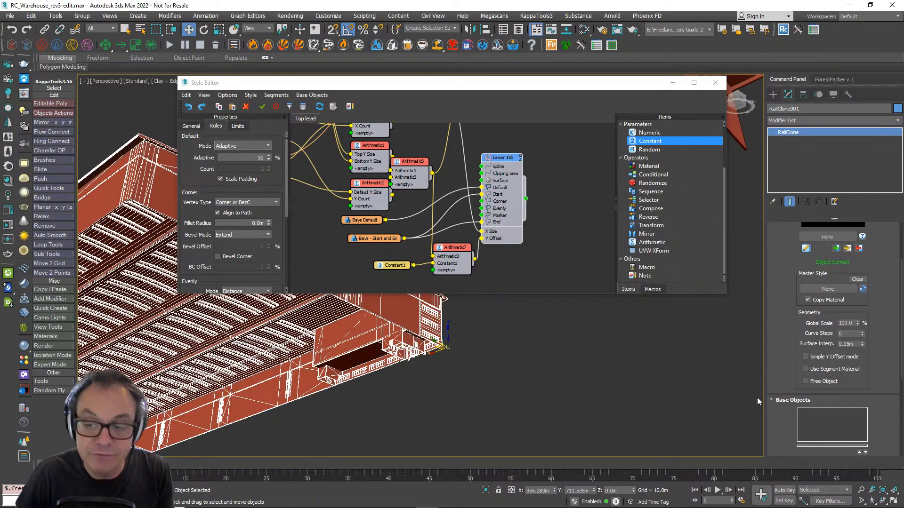
pyautogui.click(805, 382)
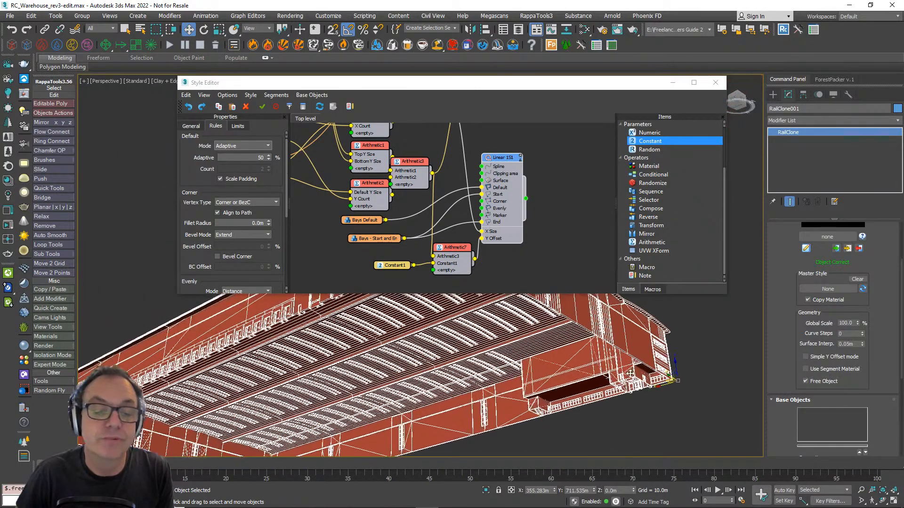
# - Review the complete warehouse from its office corner and close the Style Editor
pyautogui.scroll(-4, 630, 373)
pyautogui.keyDown('alt'); pyautogui.moveTo(631, 373); pyautogui.dragTo(427, 332, button='middle'); pyautogui.keyUp('alt')
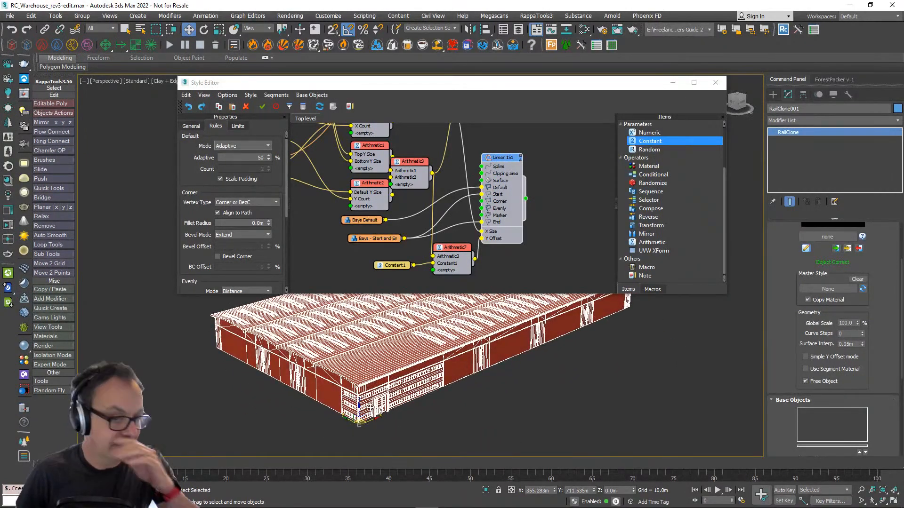
pyautogui.scroll(-2, 463, 252)
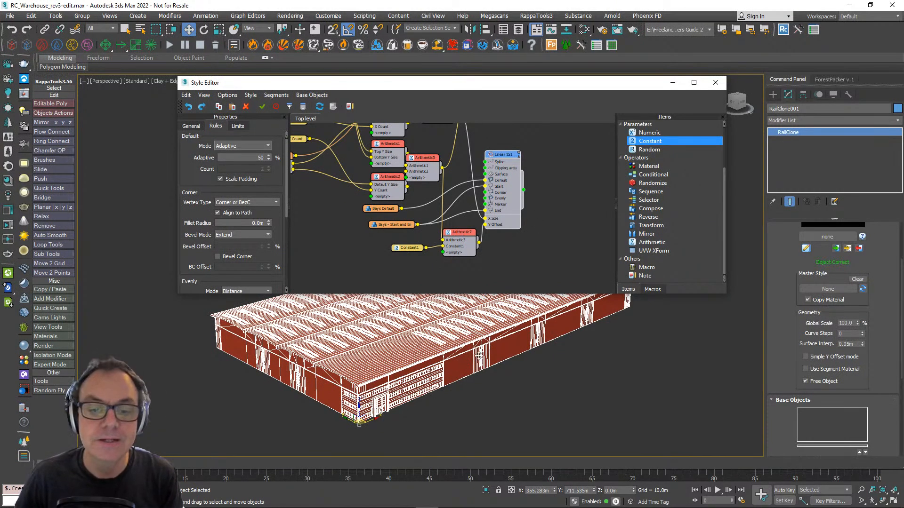
pyautogui.keyDown('alt'); pyautogui.moveTo(479, 357); pyautogui.dragTo(501, 360, button='middle'); pyautogui.keyUp('alt')
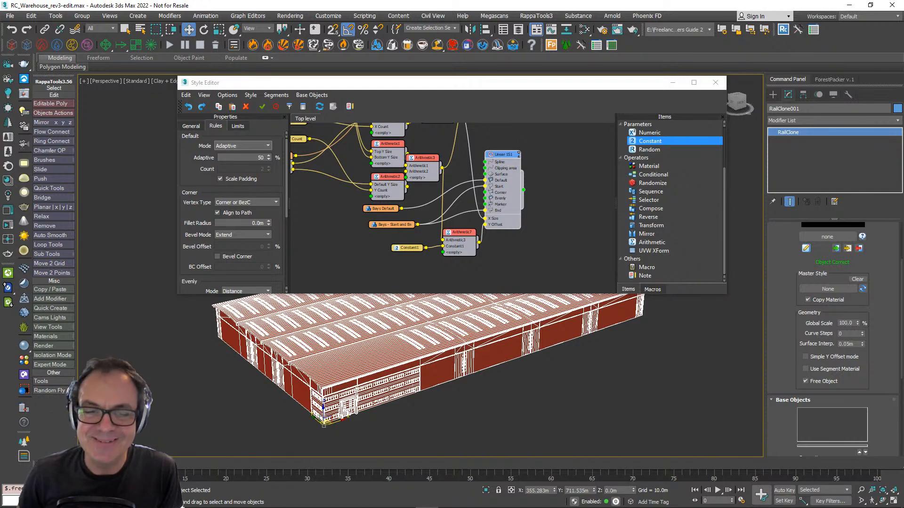
pyautogui.moveTo(533, 89); pyautogui.dragTo(572, 76)
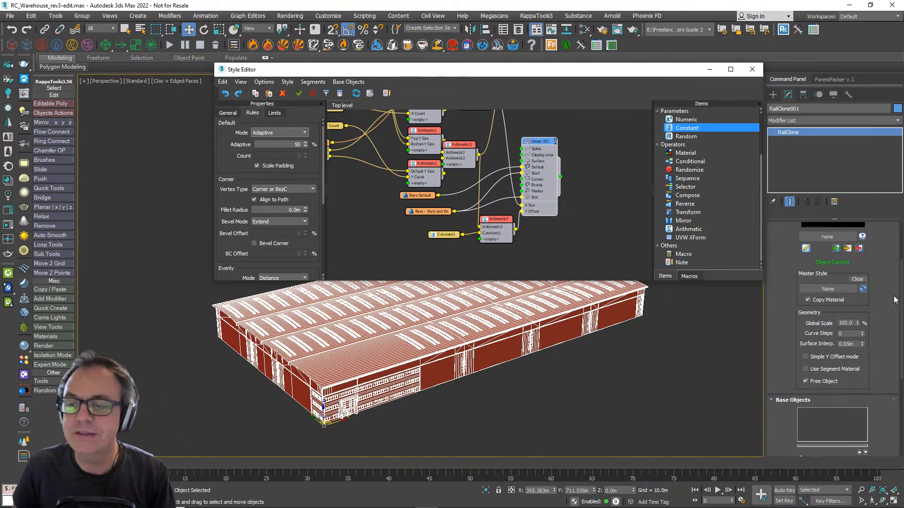
pyautogui.click(752, 70)
# - Create a Forest Pro object in Icon Mode beside the warehouse, about 19.5 m in icon size, populated with the selected RailClone object
pyautogui.click(773, 95)
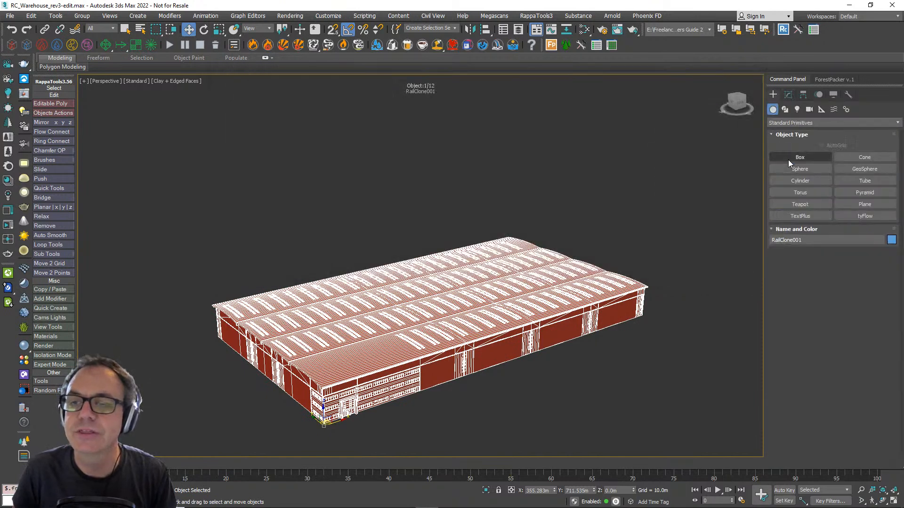
pyautogui.click(800, 123)
pyautogui.click(789, 250)
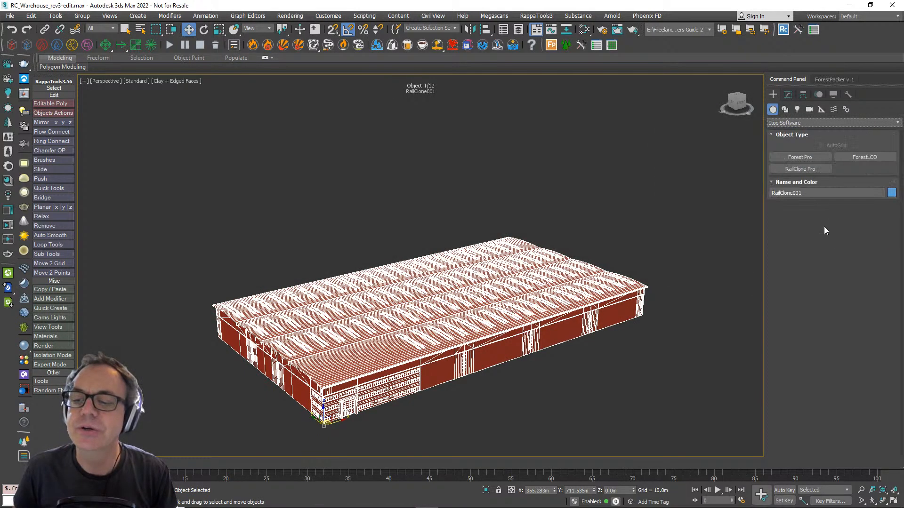
pyautogui.click(797, 157)
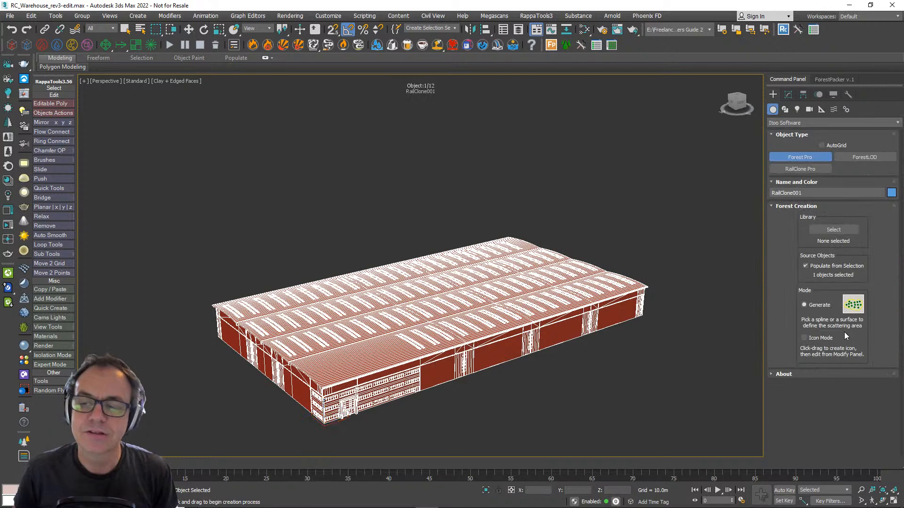
pyautogui.click(826, 340)
pyautogui.moveTo(591, 411); pyautogui.dragTo(640, 417)
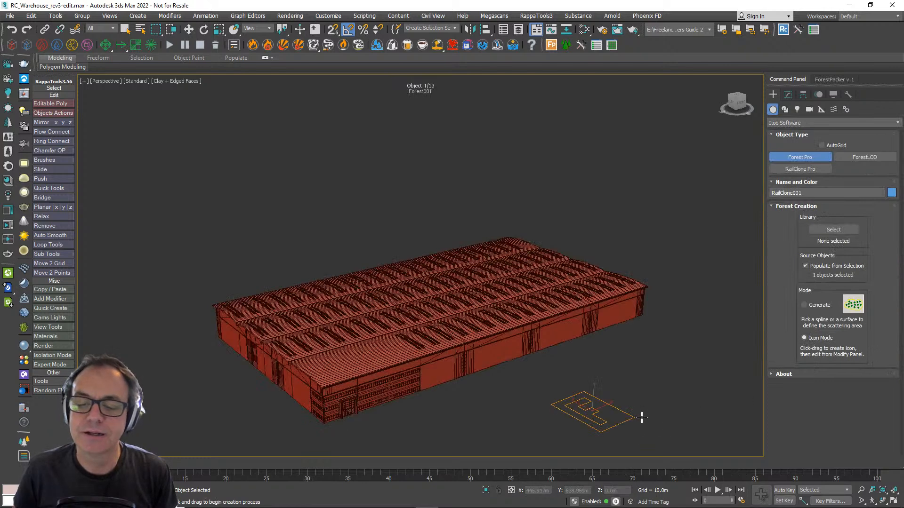
# - Hide the Camera, Shadows, Material, Effects, Animation and About rollouts in the Forest object's global settings
pyautogui.click(788, 96)
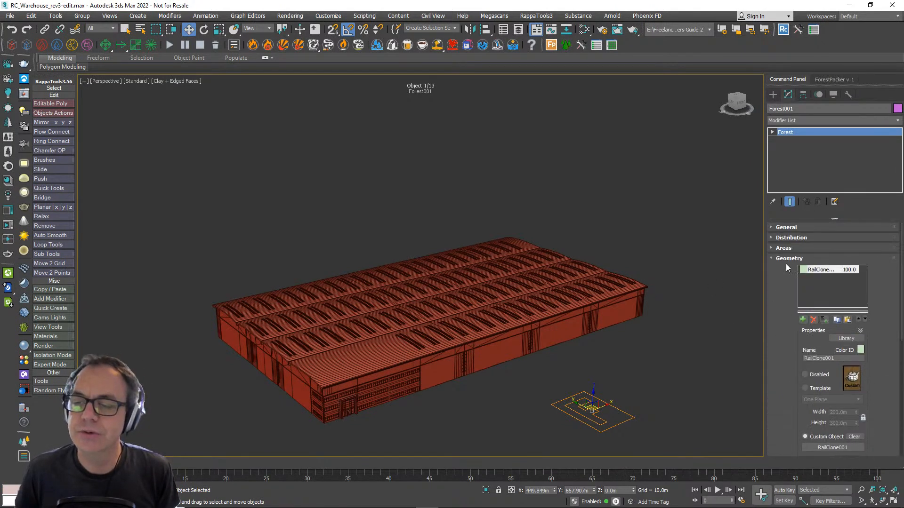
pyautogui.click(787, 228)
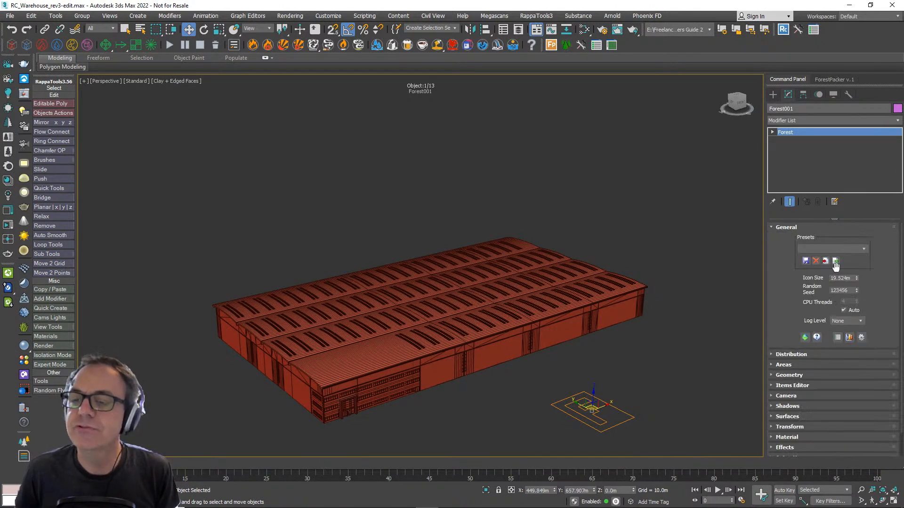
pyautogui.click(862, 337)
pyautogui.moveTo(427, 191); pyautogui.dragTo(541, 97)
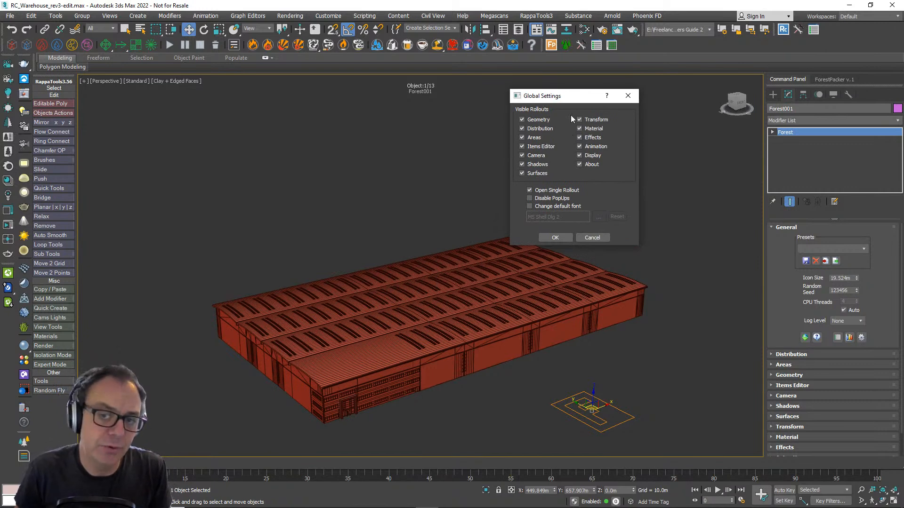
pyautogui.click(580, 166)
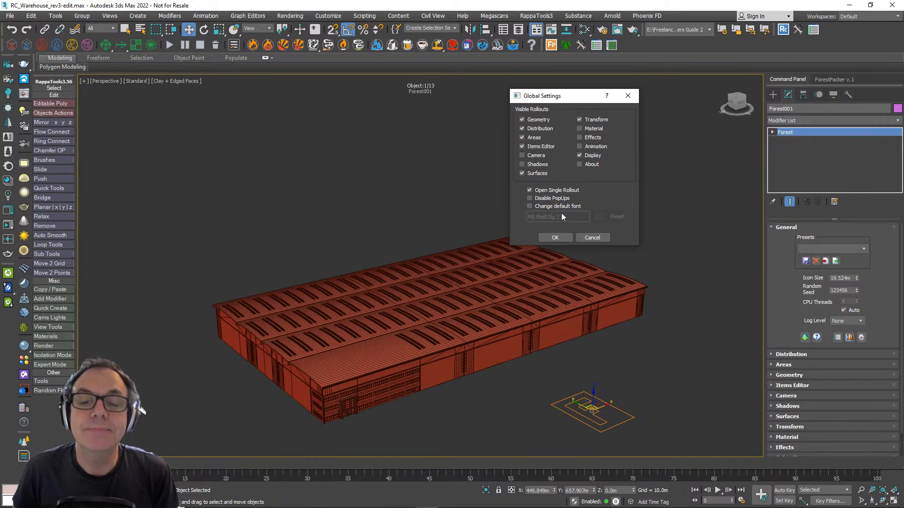
pyautogui.click(563, 237)
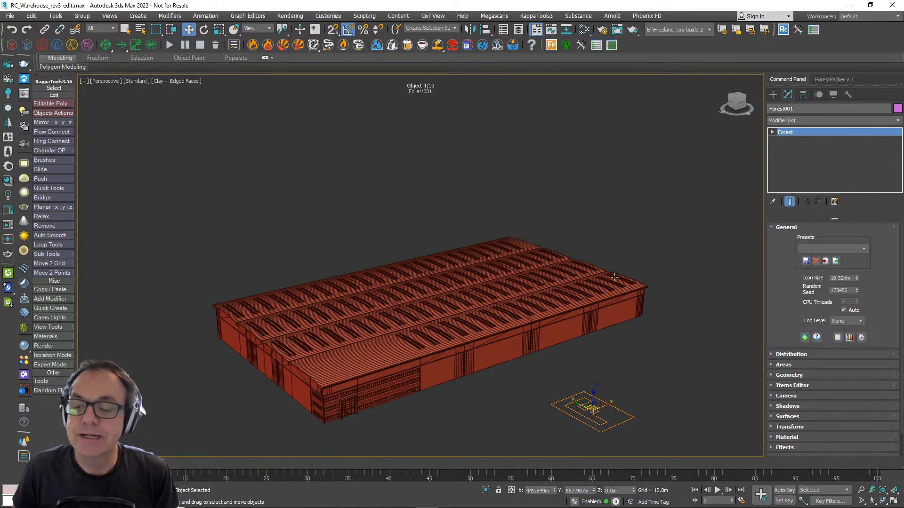
# - Widen the command panel to three columns and look through the Forest object's Geometry, Distribution and Items Editor rollouts
pyautogui.click(619, 407)
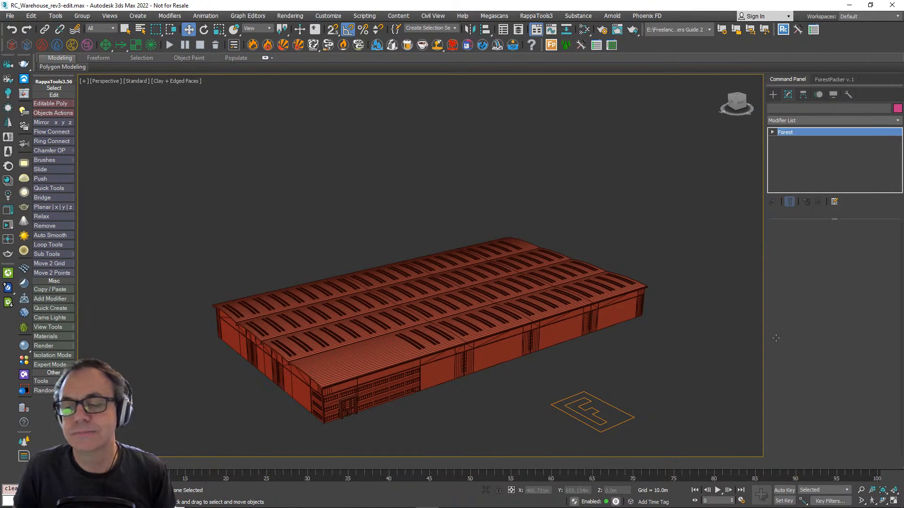
pyautogui.hotkey('ctrl', 'z')
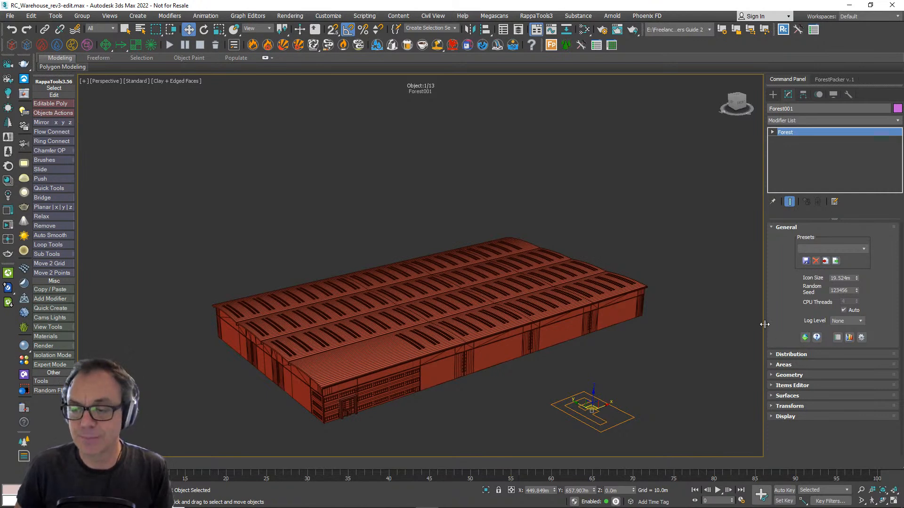
pyautogui.moveTo(763, 323); pyautogui.dragTo(582, 322)
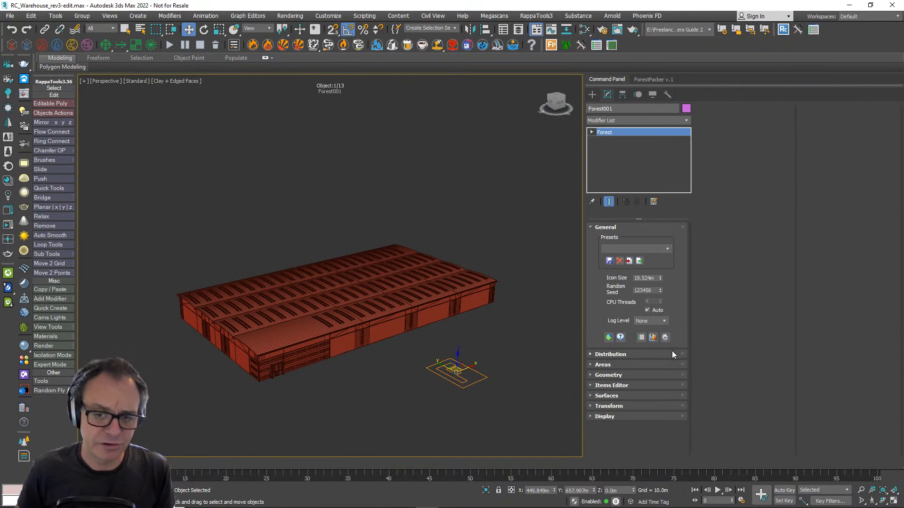
pyautogui.click(609, 376)
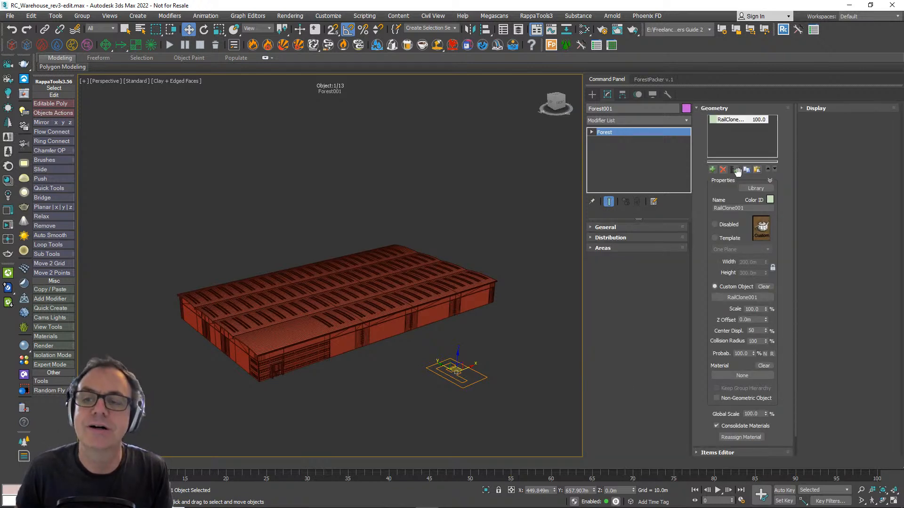
pyautogui.click(616, 239)
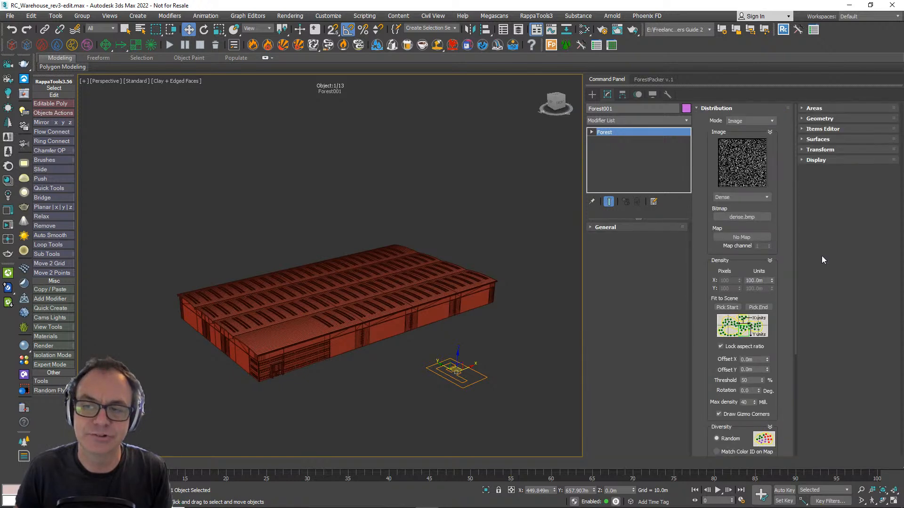
pyautogui.click(828, 132)
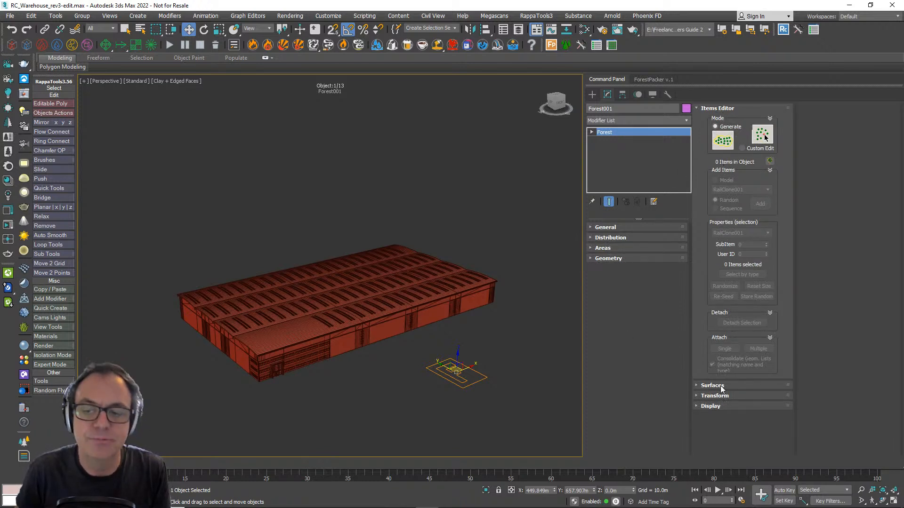
# - Check the Open Single Rollout option in the Forest object's global settings and cancel the dialog
pyautogui.click(627, 228)
pyautogui.click(664, 337)
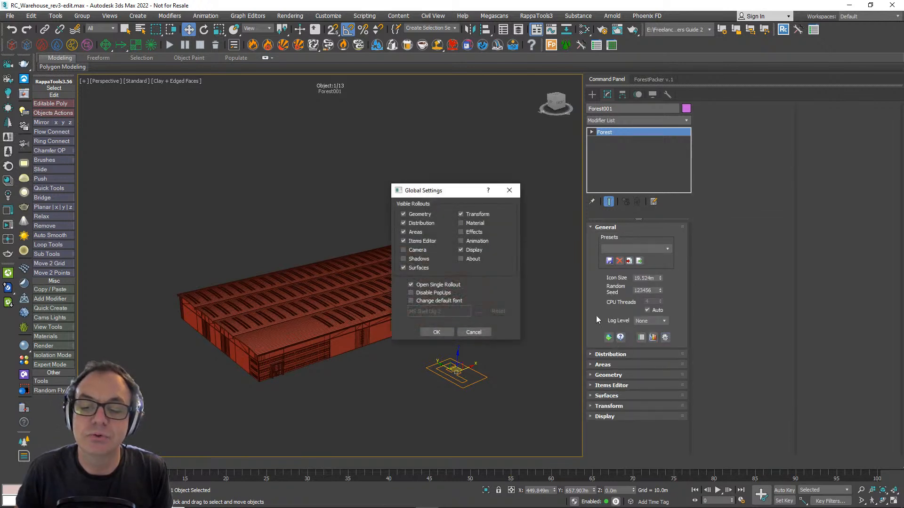
pyautogui.moveTo(448, 190); pyautogui.dragTo(472, 158)
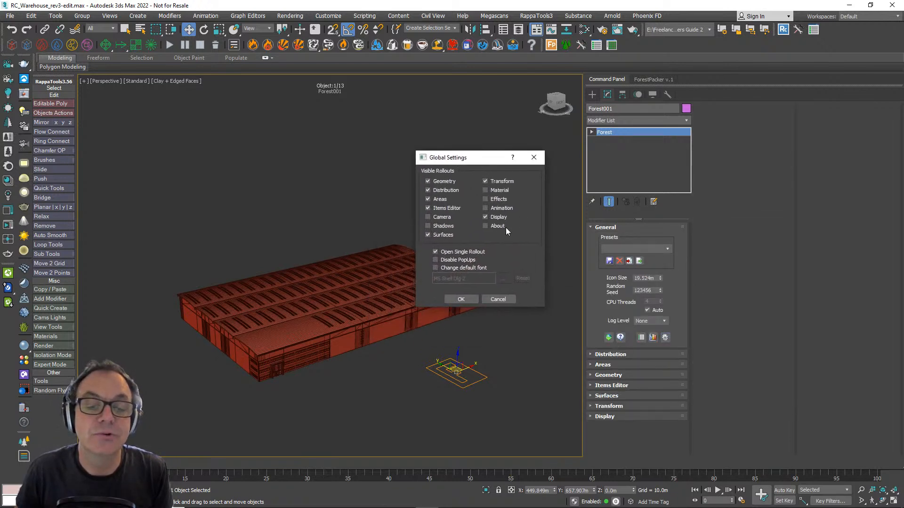
pyautogui.click(470, 252)
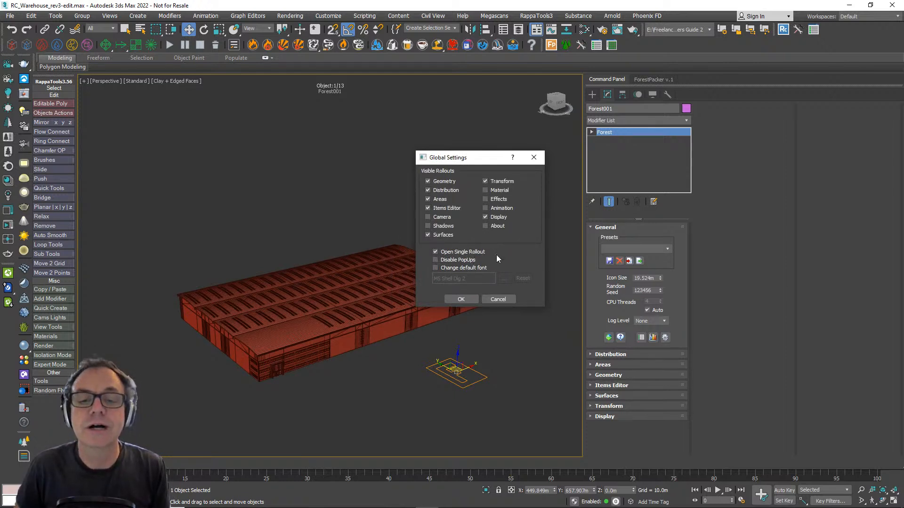
pyautogui.click(497, 299)
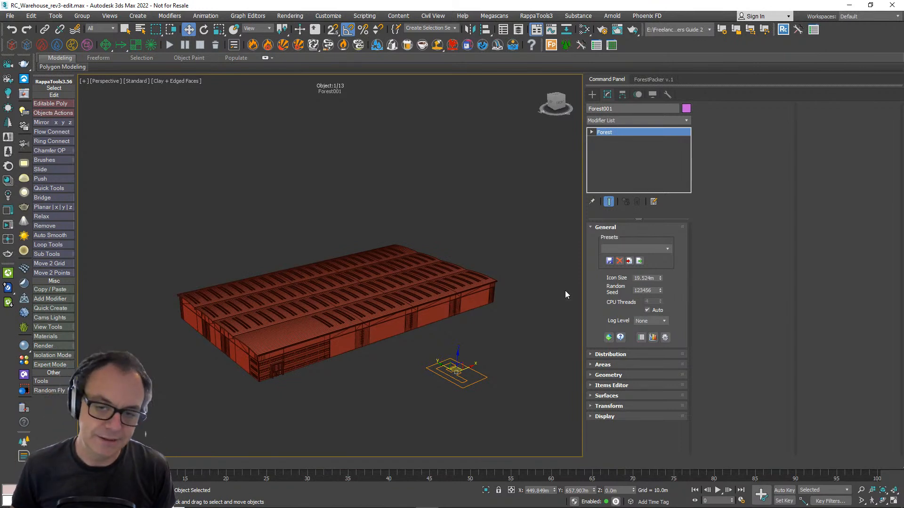
# - Narrow the command panel to two columns
pyautogui.moveTo(583, 285); pyautogui.dragTo(708, 284)
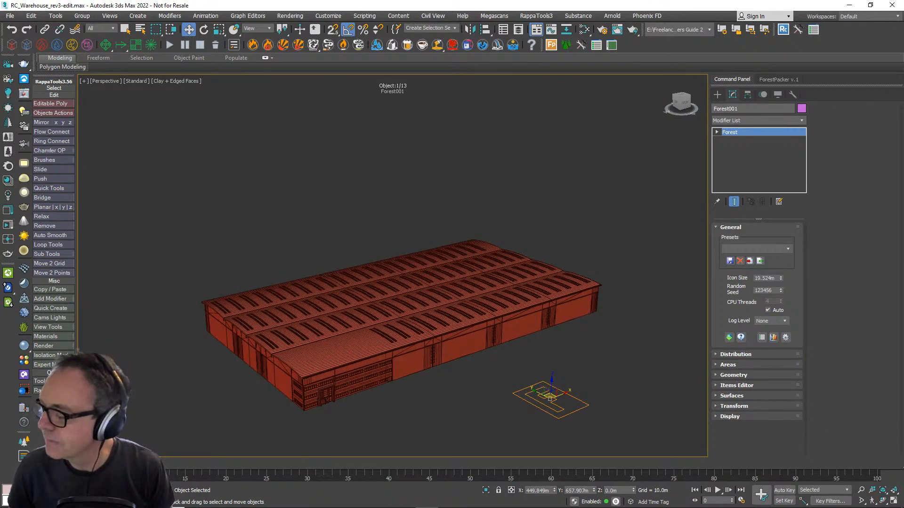
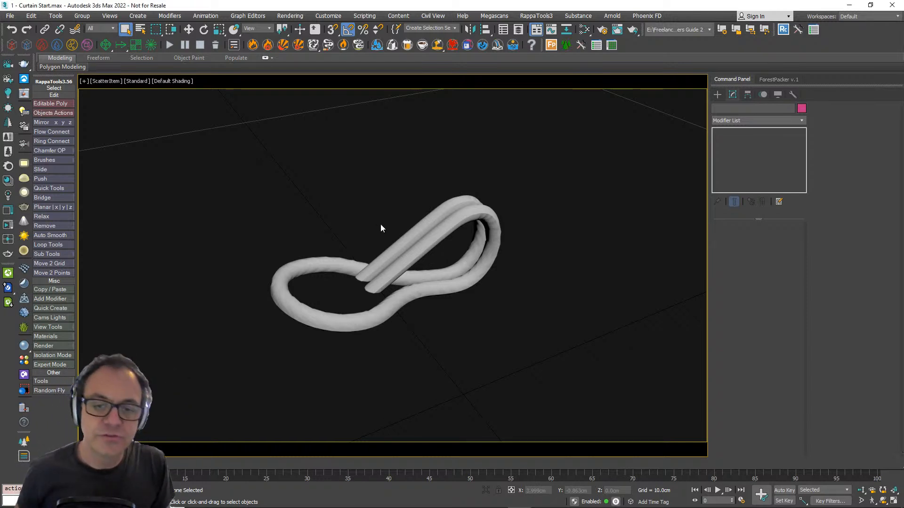
# - In the Perspective view, select the S-shaped line and extrude it by 118 cm
pyautogui.press('p')
pyautogui.keyDown('alt'); pyautogui.moveTo(442, 270); pyautogui.dragTo(432, 308, button='middle'); pyautogui.keyUp('alt')
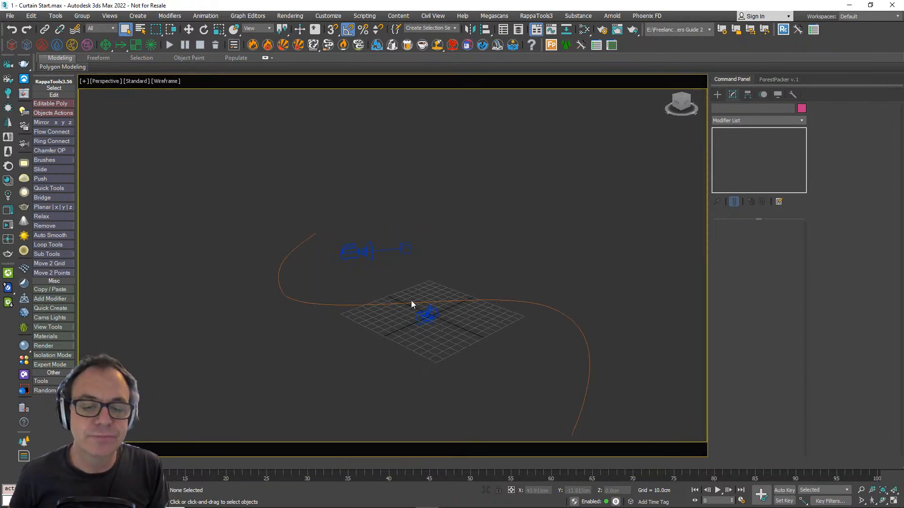
pyautogui.click(407, 302)
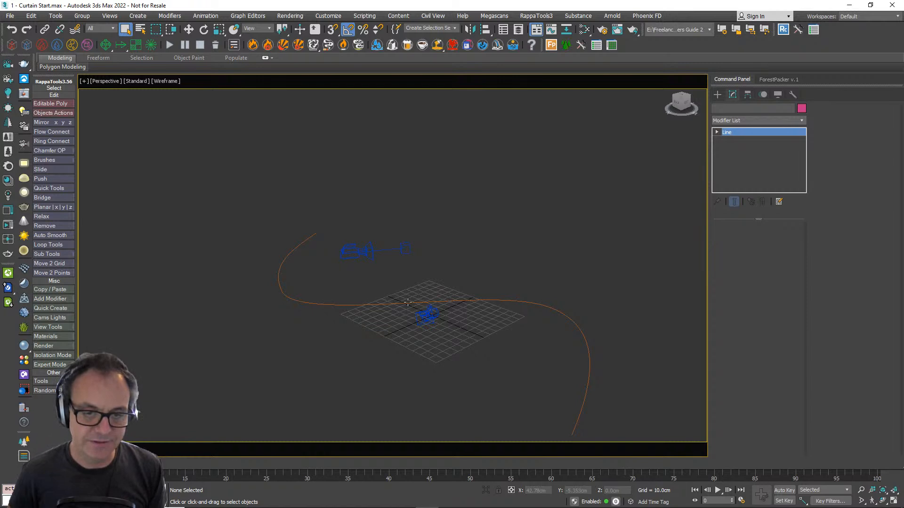
pyautogui.scroll(3, 408, 302)
pyautogui.moveTo(394, 315); pyautogui.dragTo(386, 297, button='middle')
pyautogui.scroll(-5, 390, 304)
pyautogui.scroll(5, 391, 304)
pyautogui.scroll(-4, 383, 303)
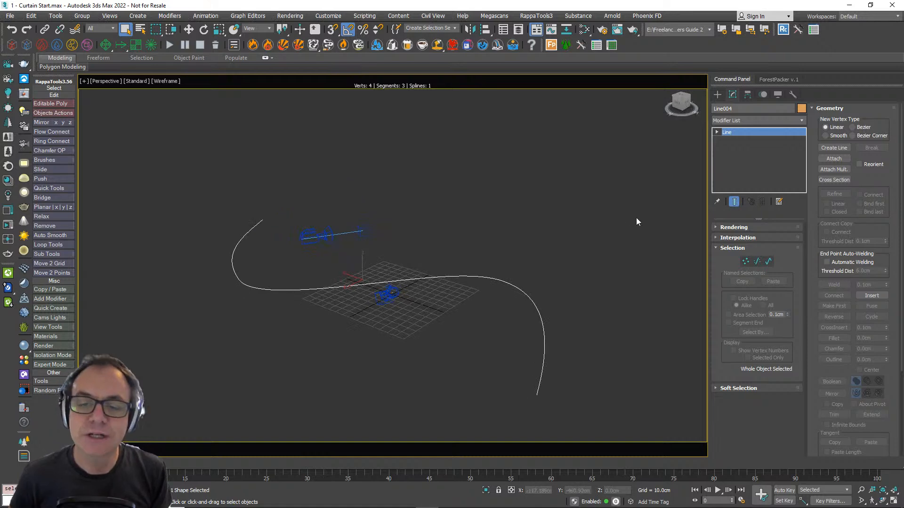
pyautogui.click(744, 121)
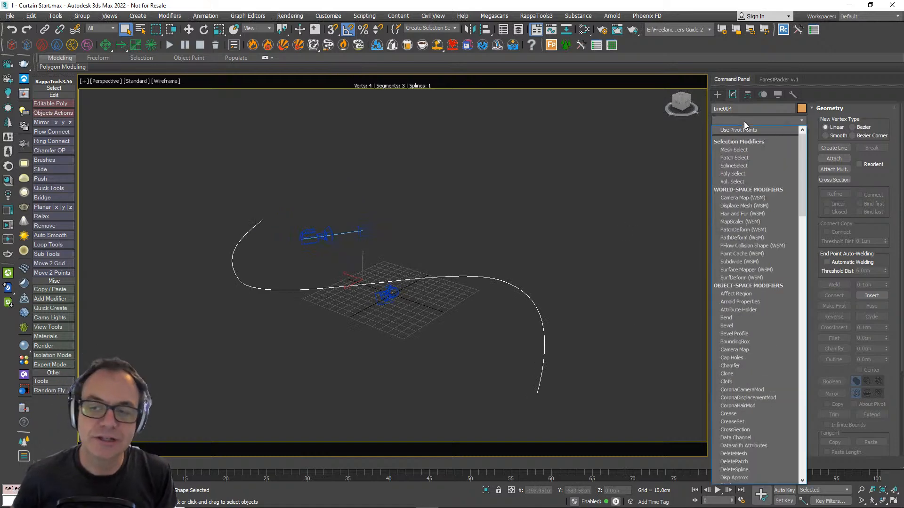
pyautogui.write('ex')
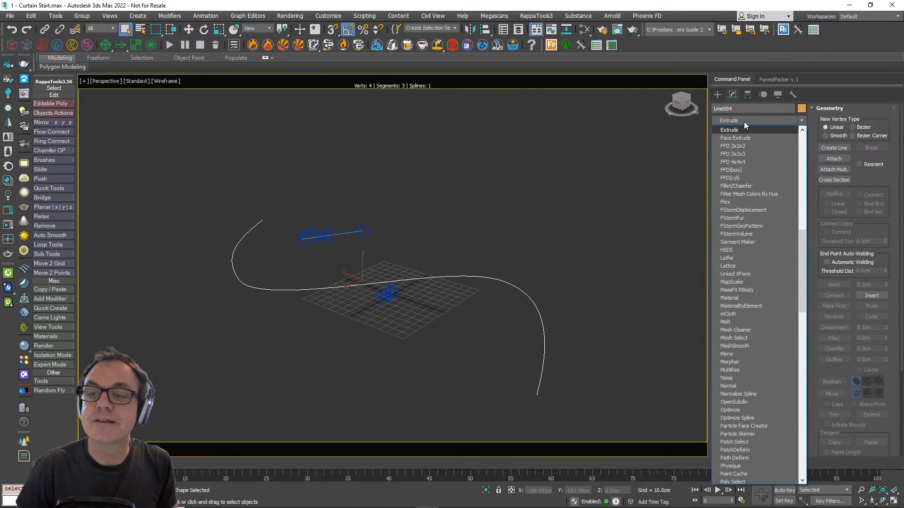
pyautogui.press('Return')
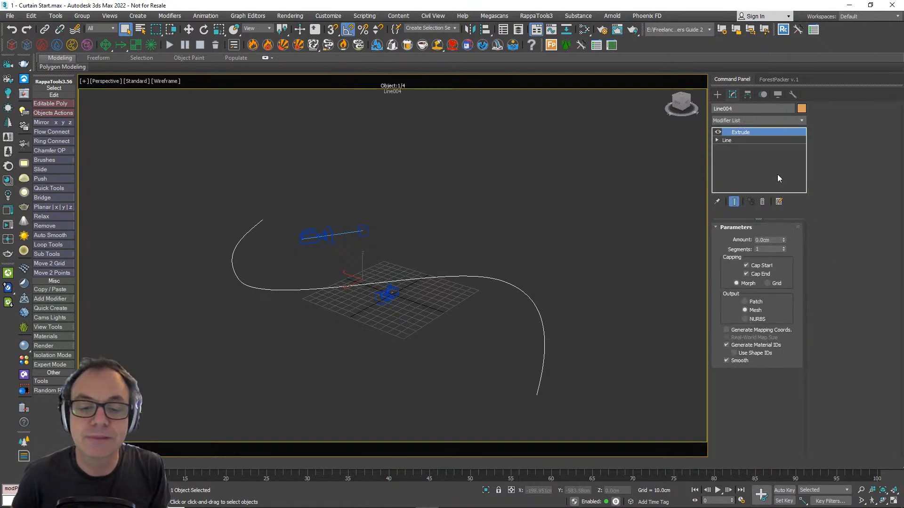
pyautogui.moveTo(783, 239); pyautogui.dragTo(748, 127)
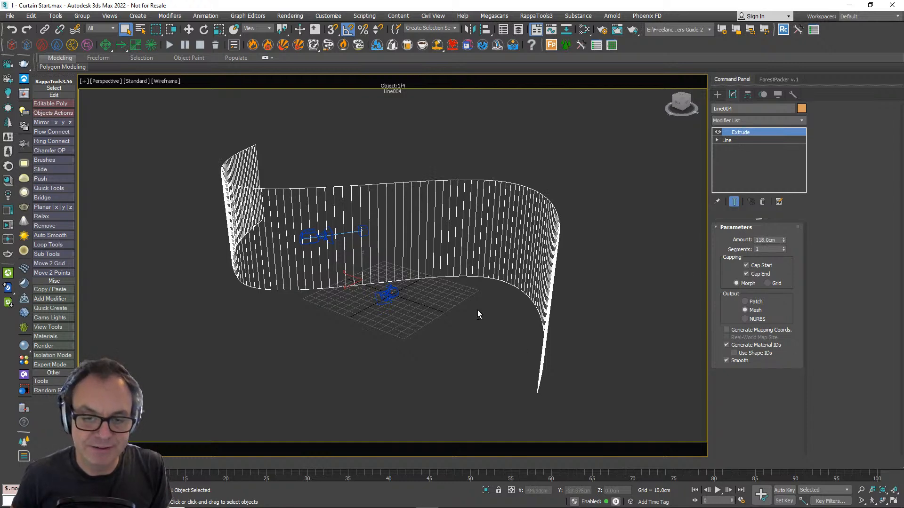
# - Add an Unwrap UVW modifier to the extruded S-shaped surface and check its mapping in the UV editor
pyautogui.keyDown('alt'); pyautogui.moveTo(482, 311); pyautogui.dragTo(490, 309, button='middle'); pyautogui.keyUp('alt')
pyautogui.click(755, 122)
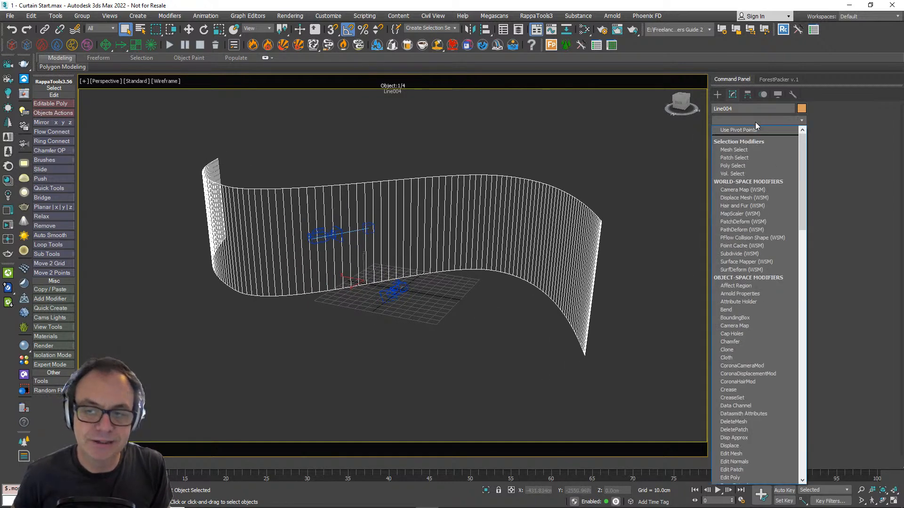
pyautogui.press('u')
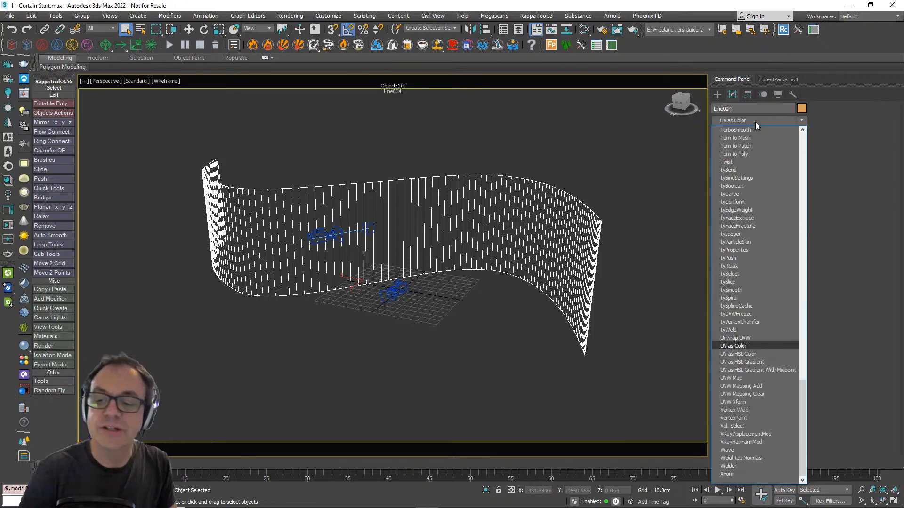
pyautogui.press('Return')
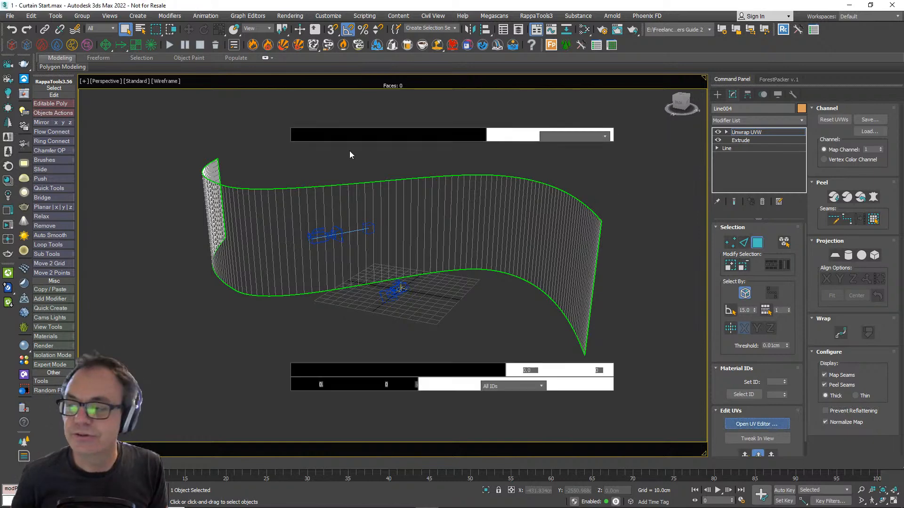
pyautogui.moveTo(132, 44); pyautogui.dragTo(264, 57)
# - Enable Generate Mapping Coords. on the Extrude modifier and remove the Unwrap UVW modifier above it
pyautogui.click(750, 139)
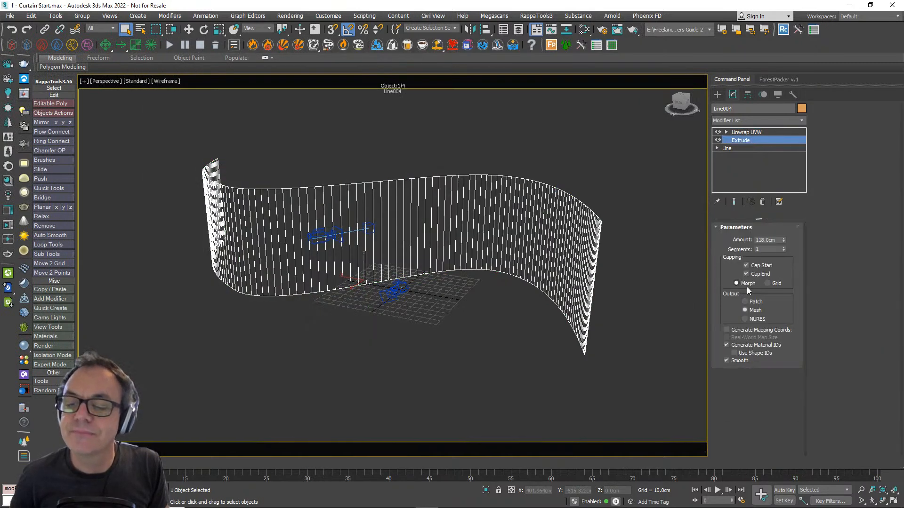
pyautogui.click(749, 331)
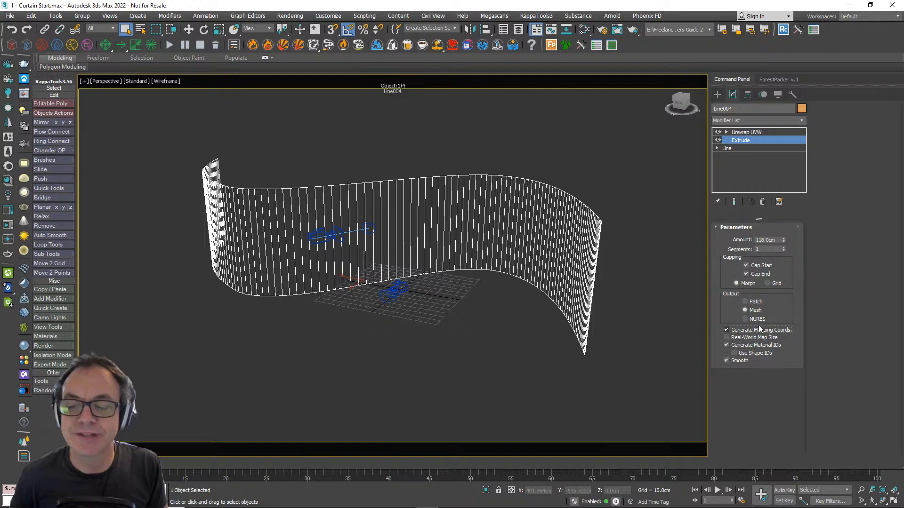
pyautogui.click(741, 133)
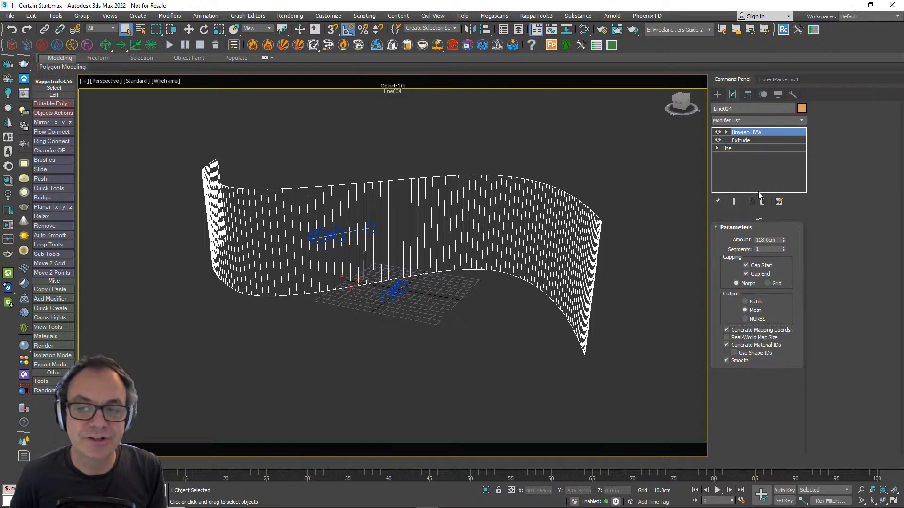
# - Add a fresh Unwrap UVW modifier above the Extrude and inspect the surface's UV layout in the UV editor
pyautogui.click(773, 120)
pyautogui.press('u')
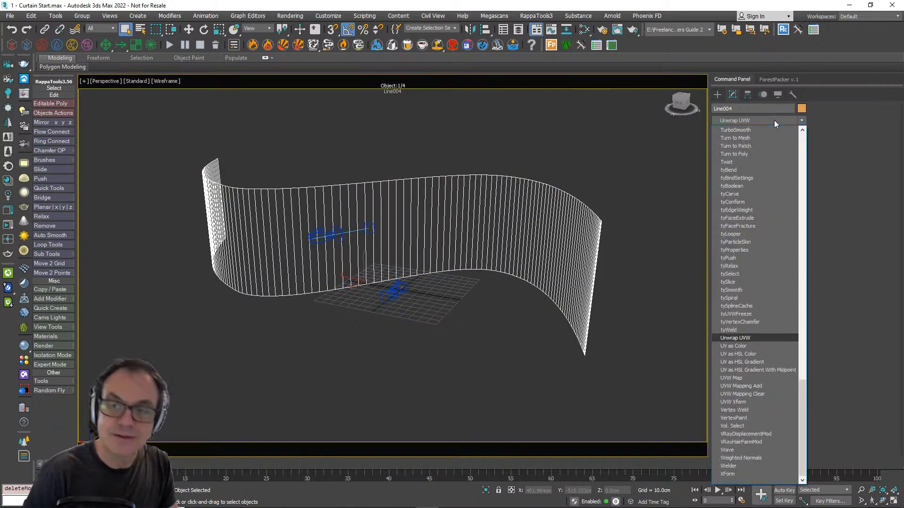
pyautogui.press('Return')
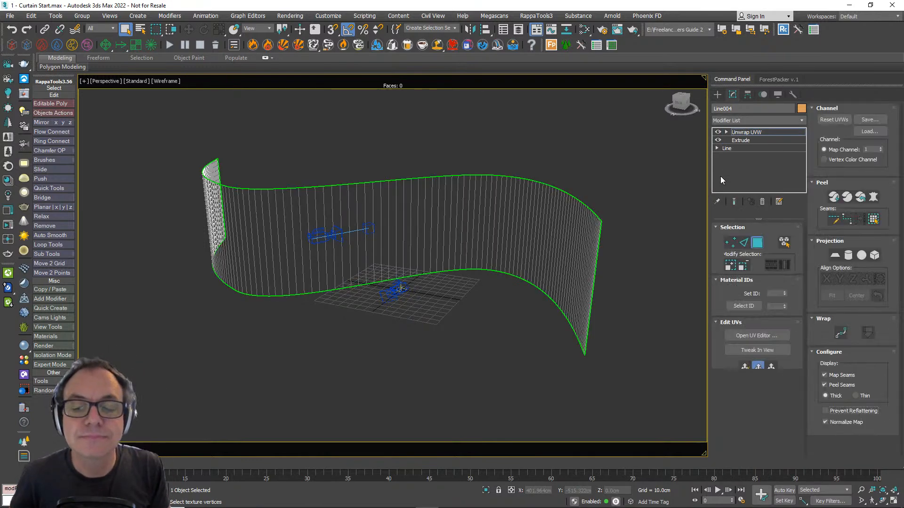
pyautogui.click(756, 423)
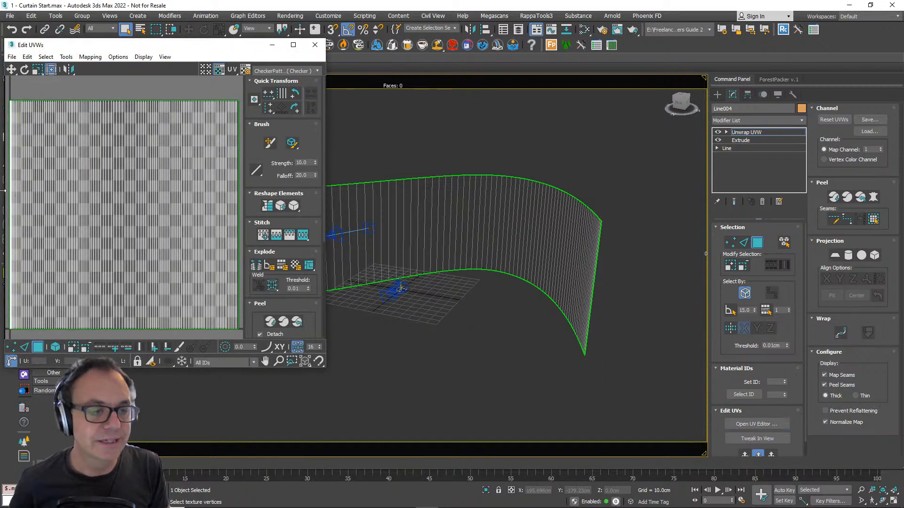
pyautogui.click(314, 45)
# - Switch the viewport to the ScatterItem camera and delete the Unwrap UVW modifier from the extruded surface
pyautogui.keyDown('alt'); pyautogui.moveTo(444, 329); pyautogui.dragTo(384, 302, button='middle'); pyautogui.keyUp('alt')
pyautogui.press('c')
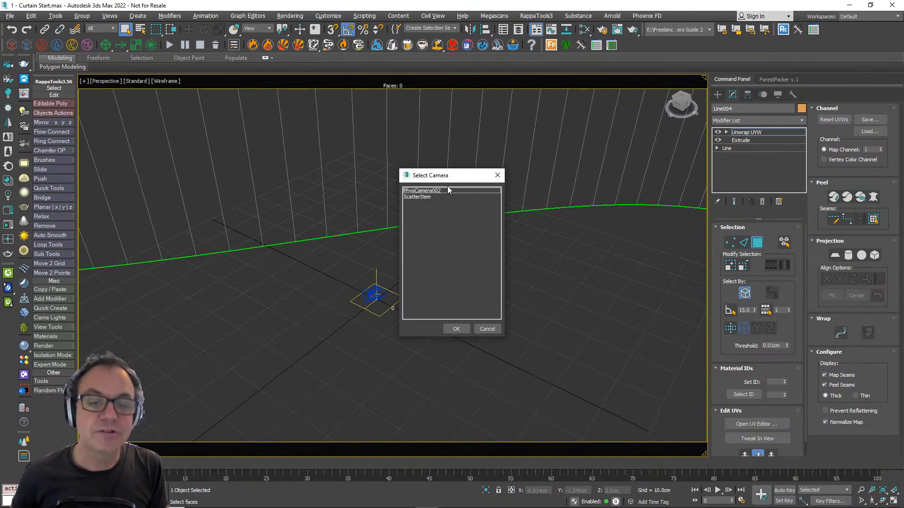
pyautogui.click(434, 192)
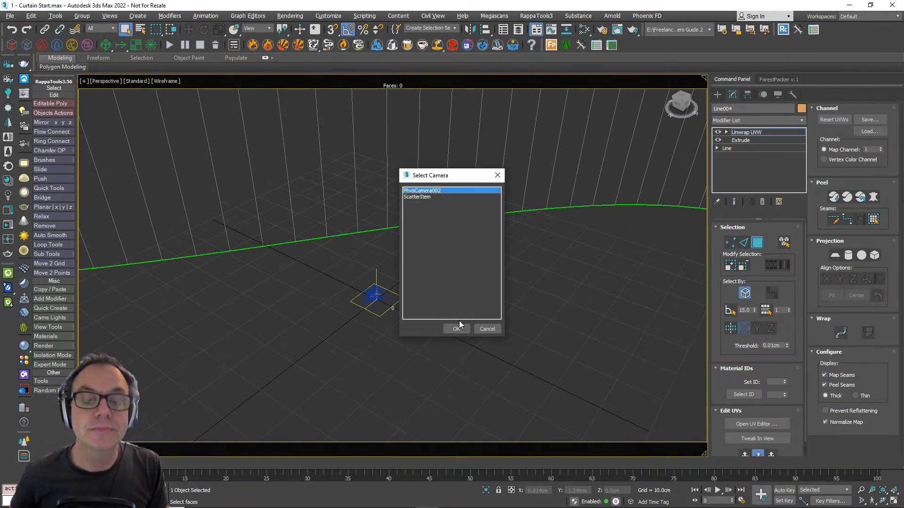
pyautogui.click(425, 197)
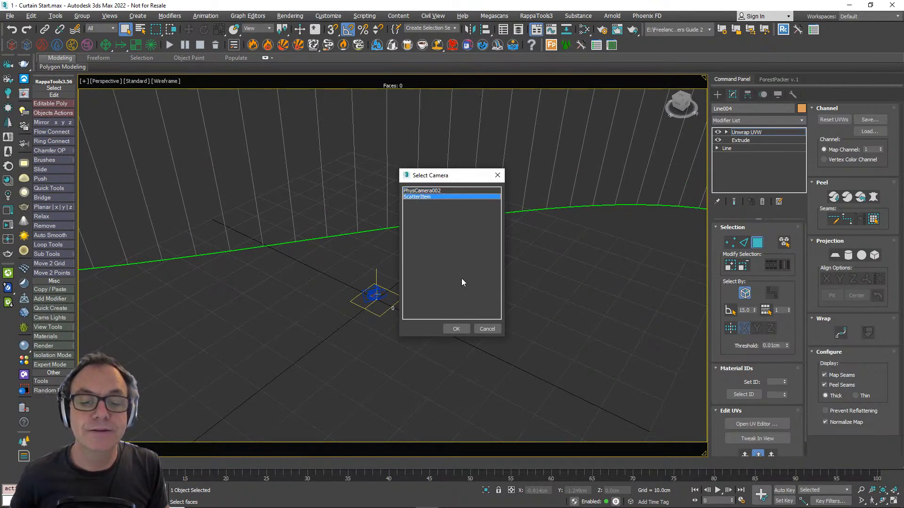
pyautogui.click(455, 328)
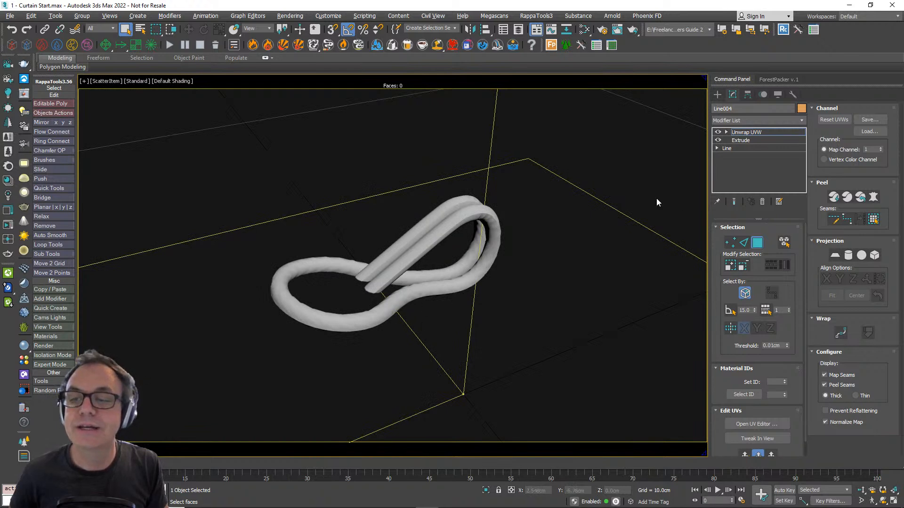
pyautogui.click(762, 202)
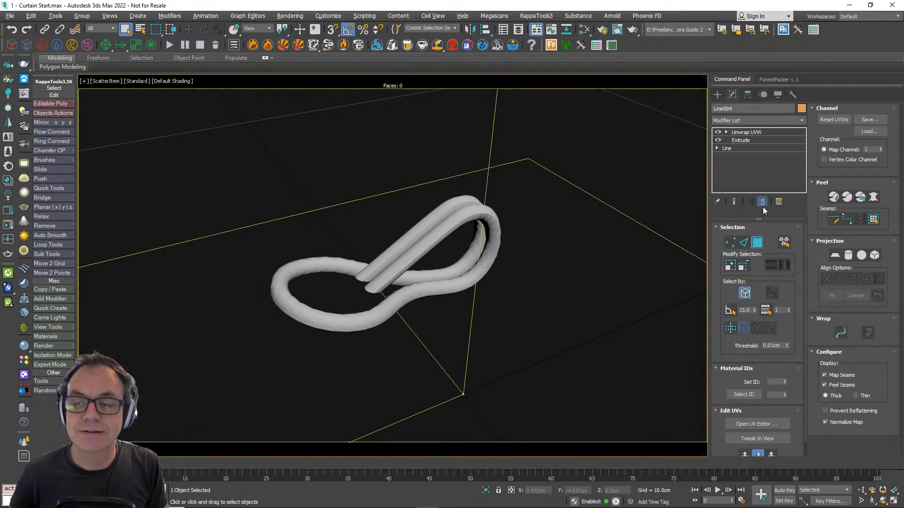
# - Create a Forest Pro object populated from the selected Elo_DropIron hook, with the extruded S-shaped surface as the scattering area
pyautogui.click(415, 273)
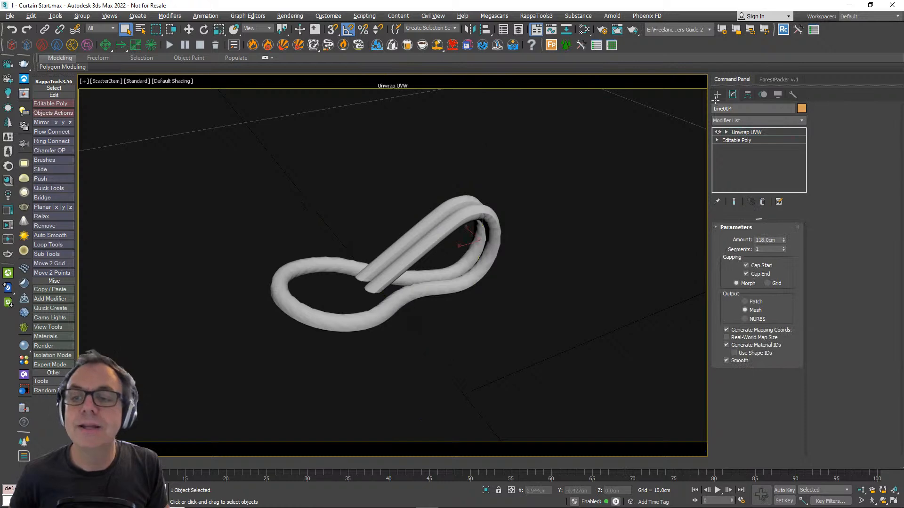
pyautogui.click(716, 95)
pyautogui.click(739, 157)
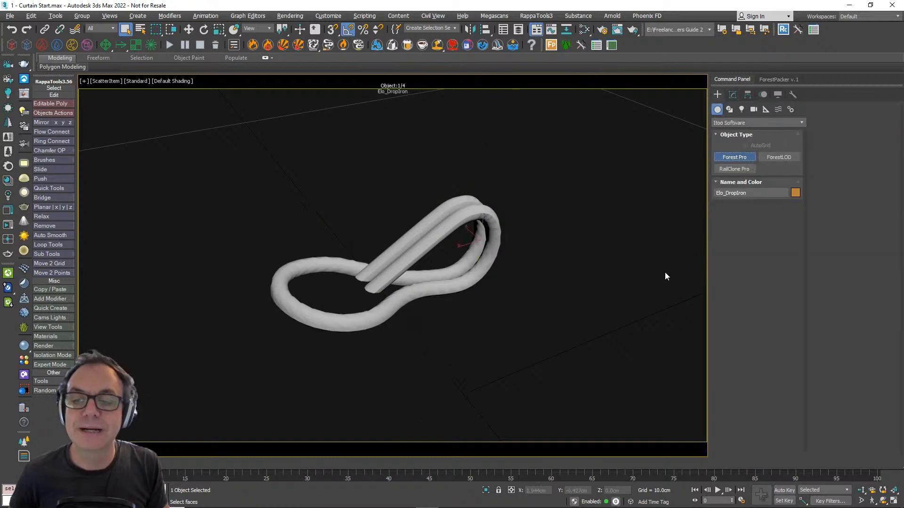
pyautogui.press('p')
pyautogui.scroll(-6, 646, 294)
pyautogui.scroll(-3, 646, 294)
pyautogui.moveTo(646, 294); pyautogui.dragTo(557, 331, button='middle')
pyautogui.scroll(-5, 571, 331)
pyautogui.scroll(4, 565, 323)
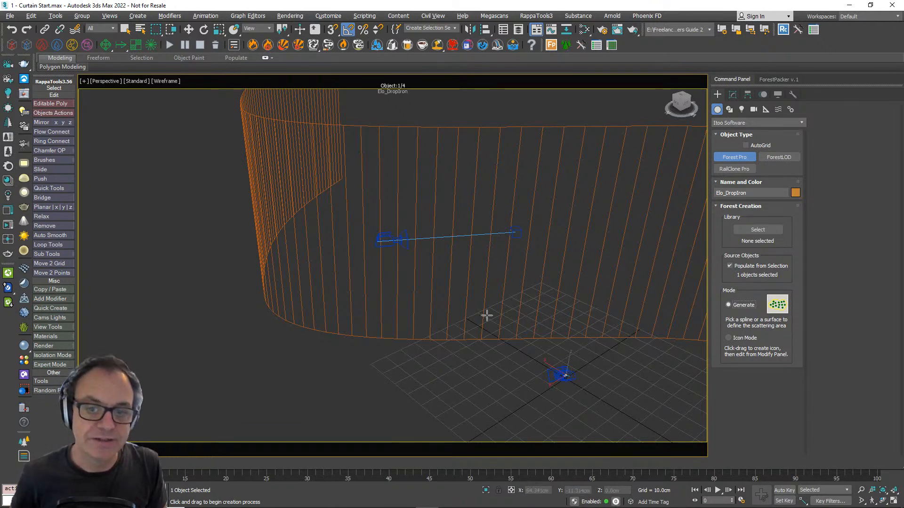
pyautogui.click(484, 296)
pyautogui.moveTo(400, 229); pyautogui.dragTo(407, 198)
pyautogui.click(502, 246)
pyautogui.click(505, 386)
pyautogui.click(772, 122)
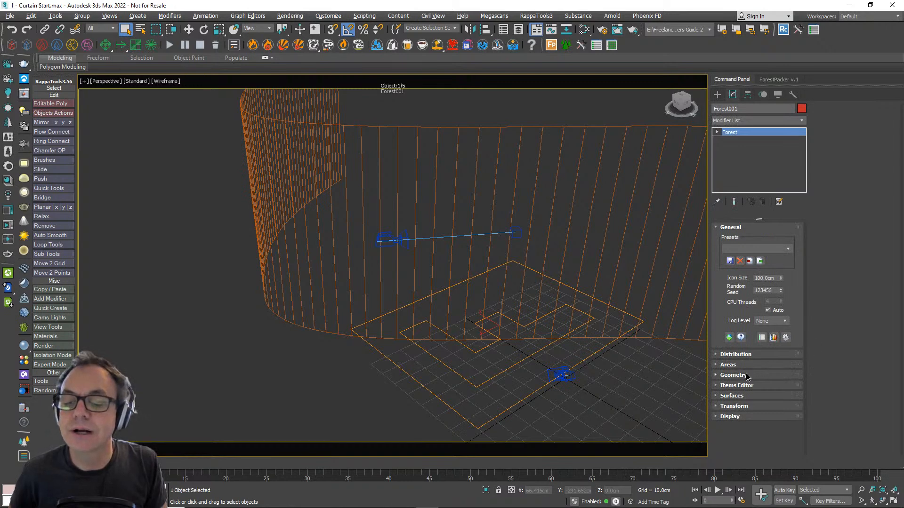
# - Check the Forest object's geometry list and set its surface mode to UV
pyautogui.keyDown('ctrl'); pyautogui.click(746, 375); pyautogui.keyUp('ctrl')
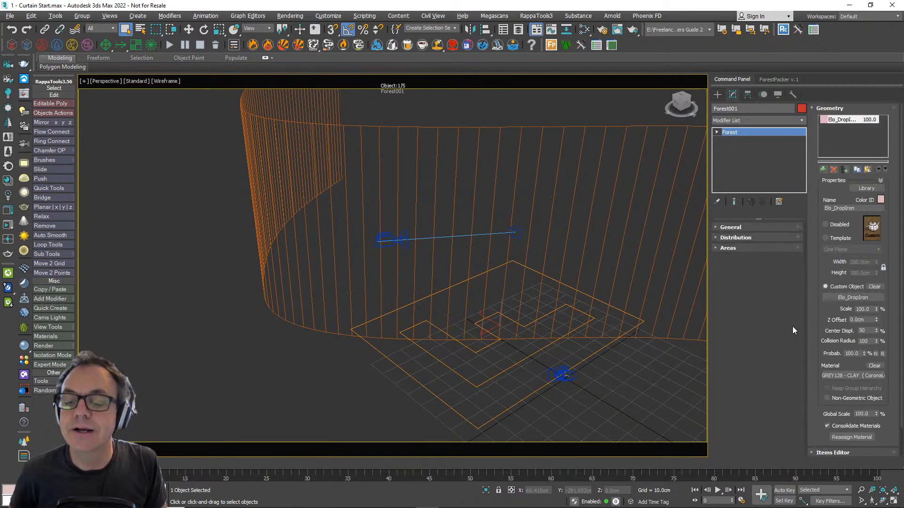
pyautogui.click(828, 108)
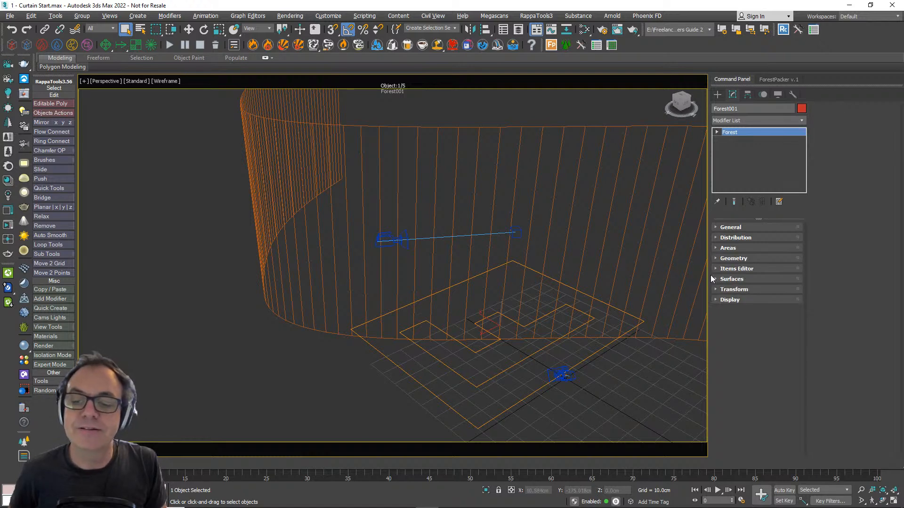
pyautogui.keyDown('alt'); pyautogui.moveTo(441, 192); pyautogui.dragTo(504, 244, button='middle'); pyautogui.keyUp('alt')
pyautogui.keyDown('alt'); pyautogui.moveTo(468, 285); pyautogui.dragTo(412, 264, button='middle'); pyautogui.keyUp('alt')
pyautogui.click(731, 279)
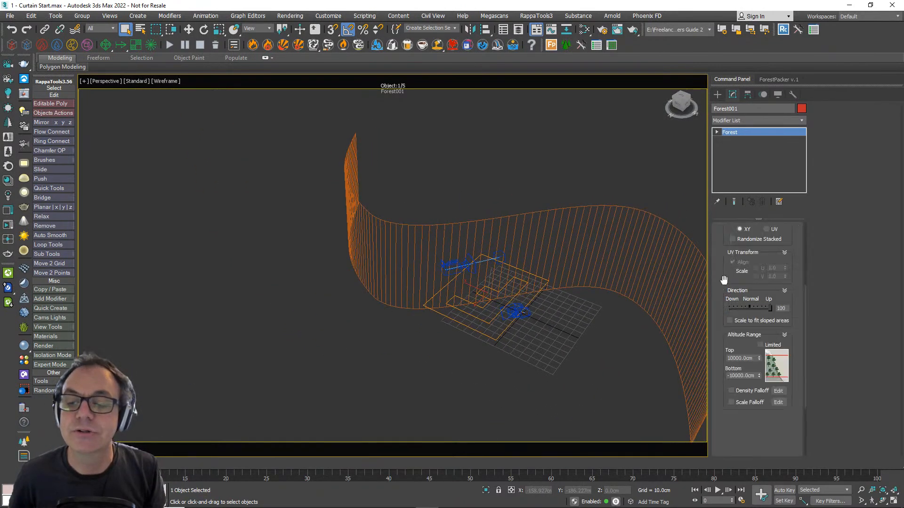
pyautogui.click(862, 185)
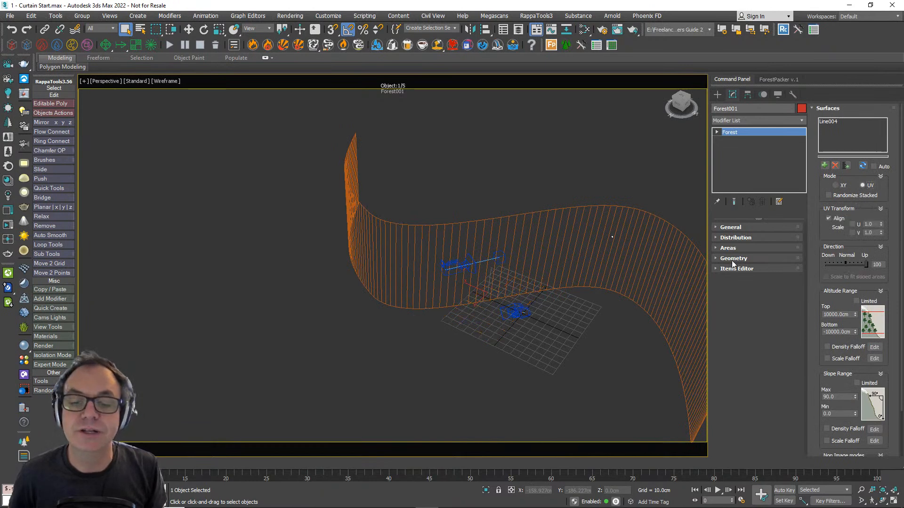
# - Set the Forest object's surface direction to 0 so the scattered hooks follow the surface normal
pyautogui.scroll(10, 607, 221)
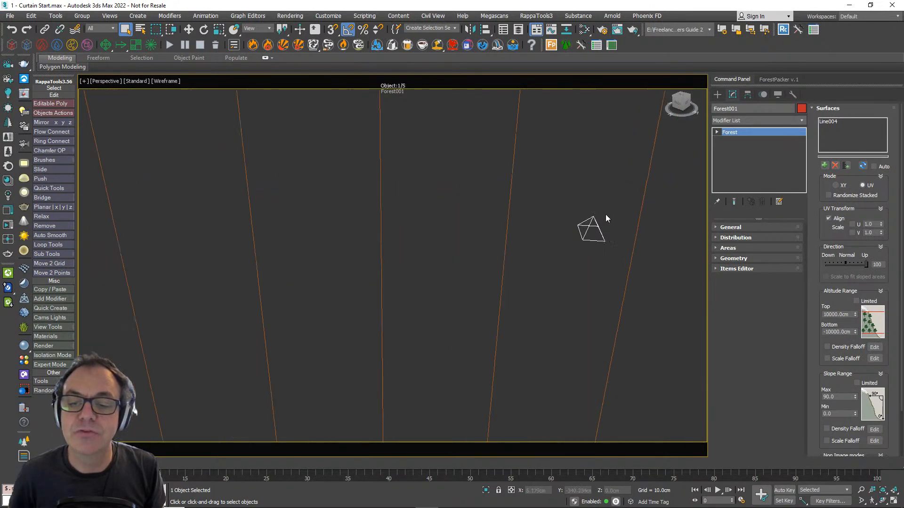
pyautogui.scroll(-10, 608, 238)
pyautogui.keyDown('alt'); pyautogui.moveTo(668, 275); pyautogui.dragTo(551, 238, button='middle'); pyautogui.keyUp('alt')
pyautogui.scroll(5, 551, 238)
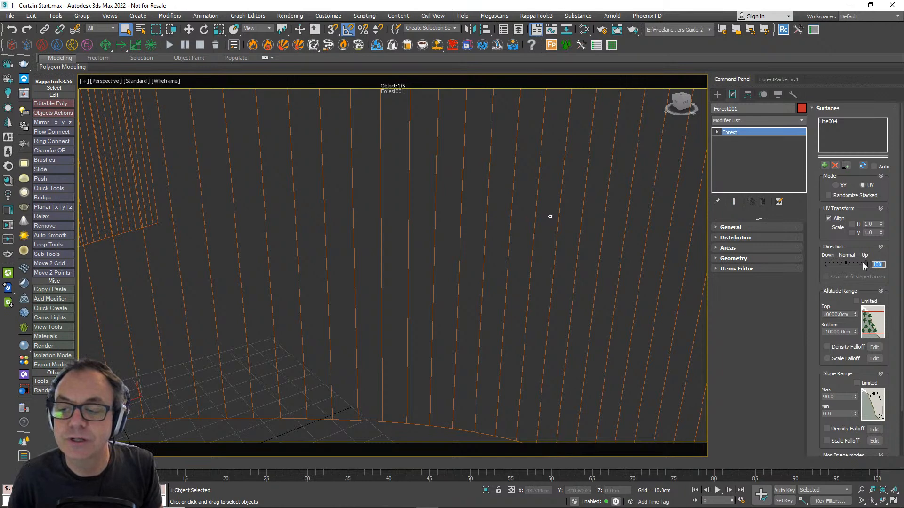
pyautogui.write('0')
pyautogui.press('Return')
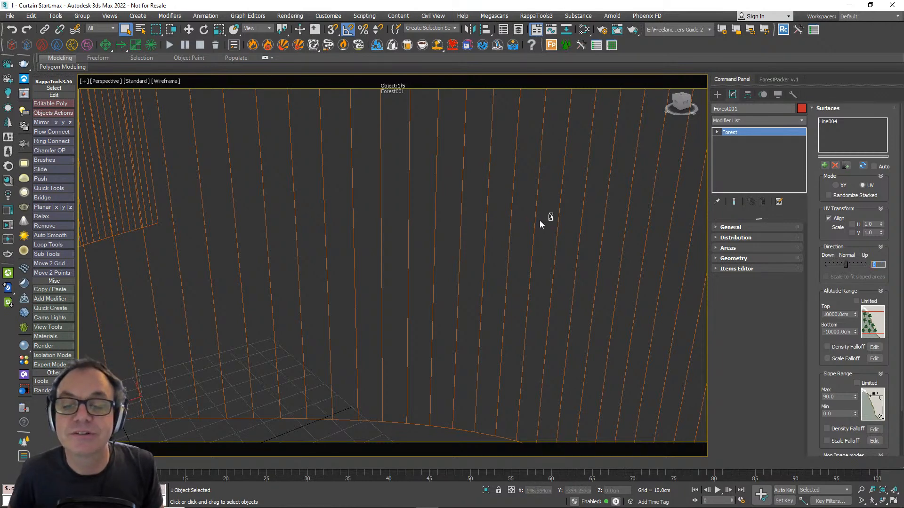
# - Change the Forest object's viewport display to Points-Cloud and inspect the scattered hook on the surface
pyautogui.scroll(-6, 538, 231)
pyautogui.moveTo(563, 246); pyautogui.dragTo(584, 282, button='middle')
pyautogui.scroll(2, 584, 281)
pyautogui.moveTo(819, 373); pyautogui.dragTo(811, 296)
pyautogui.click(833, 449)
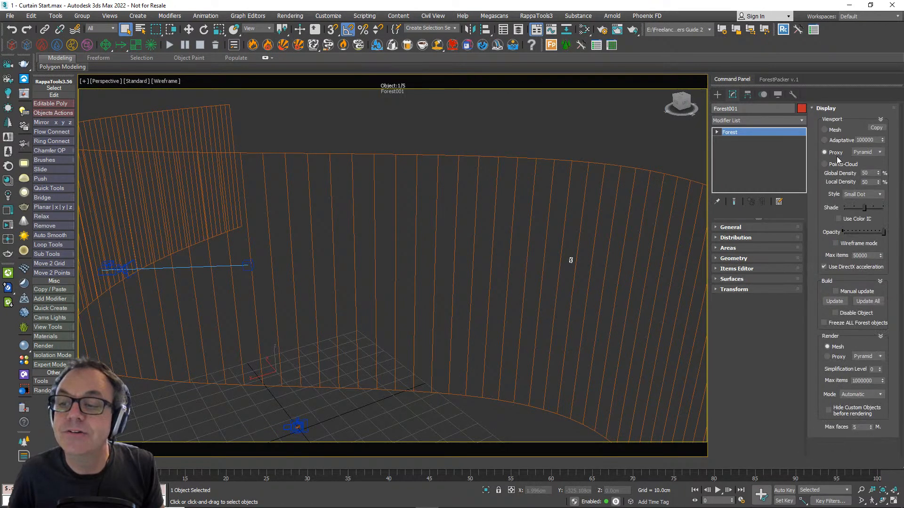
pyautogui.click(824, 164)
pyautogui.scroll(5, 486, 283)
pyautogui.scroll(8, 529, 262)
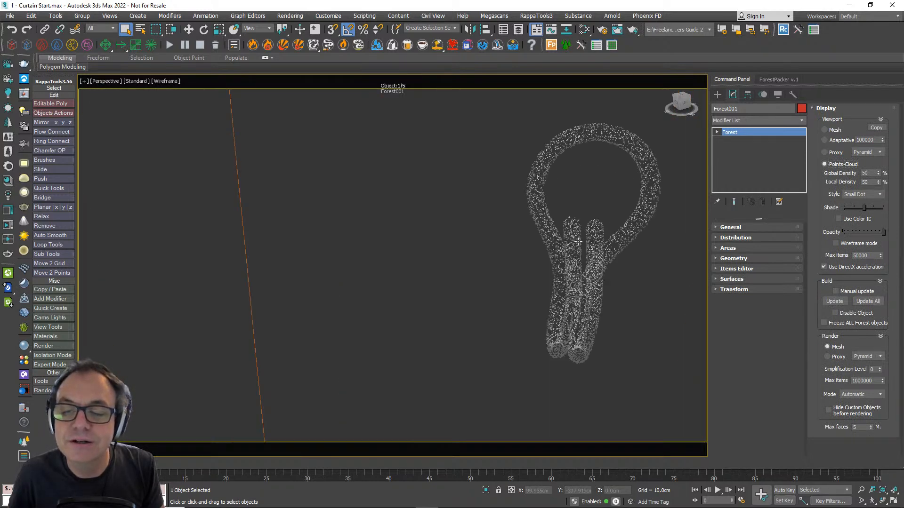
pyautogui.scroll(-12, 578, 242)
pyautogui.keyDown('alt'); pyautogui.moveTo(584, 250); pyautogui.dragTo(597, 236, button='middle'); pyautogui.keyUp('alt')
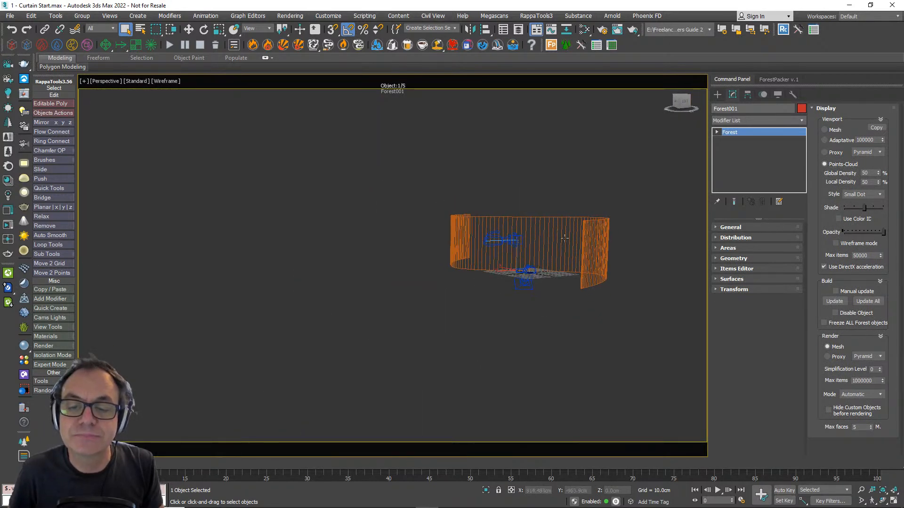
# - Examine the scattered hook up close on the curtain surface and open the Forest object's distribution settings
pyautogui.scroll(5, 606, 252)
pyautogui.scroll(10, 609, 255)
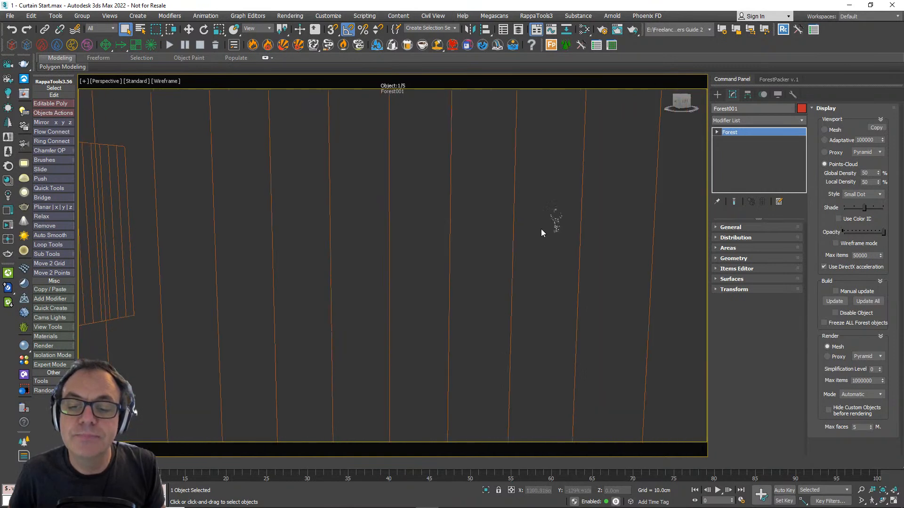
pyautogui.scroll(4, 544, 229)
pyautogui.moveTo(560, 227); pyautogui.dragTo(422, 271, button='middle')
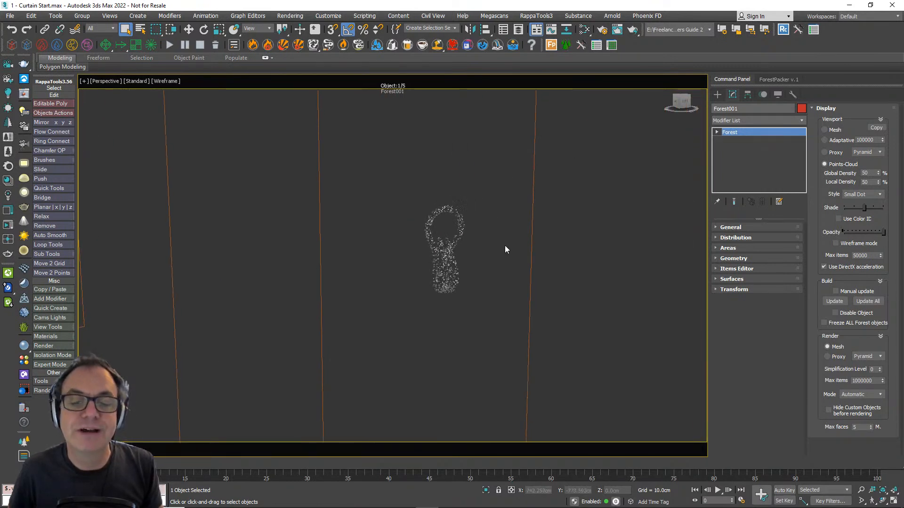
pyautogui.click(747, 240)
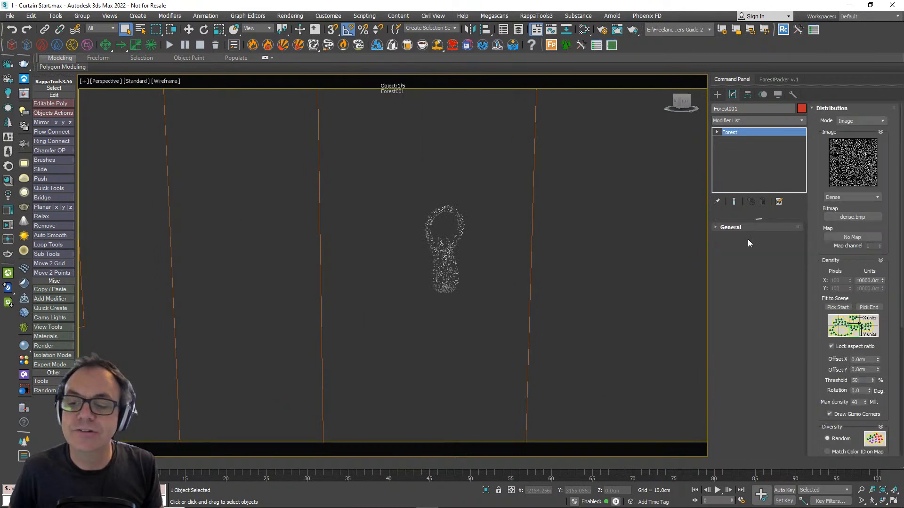
pyautogui.click(852, 122)
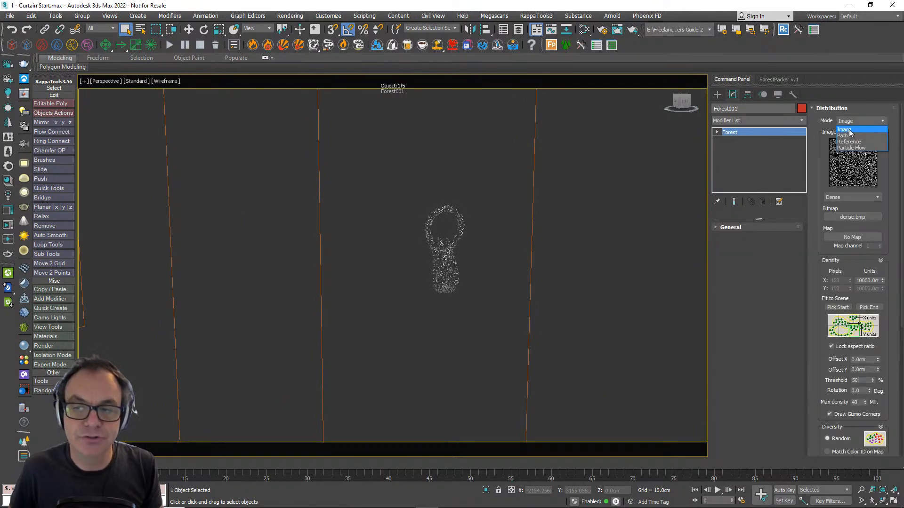
pyautogui.click(861, 136)
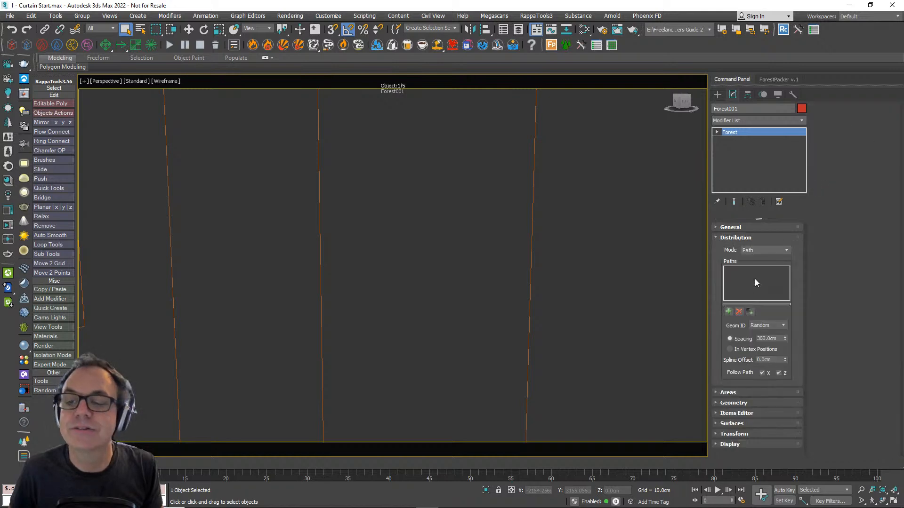
pyautogui.click(758, 251)
pyautogui.click(757, 259)
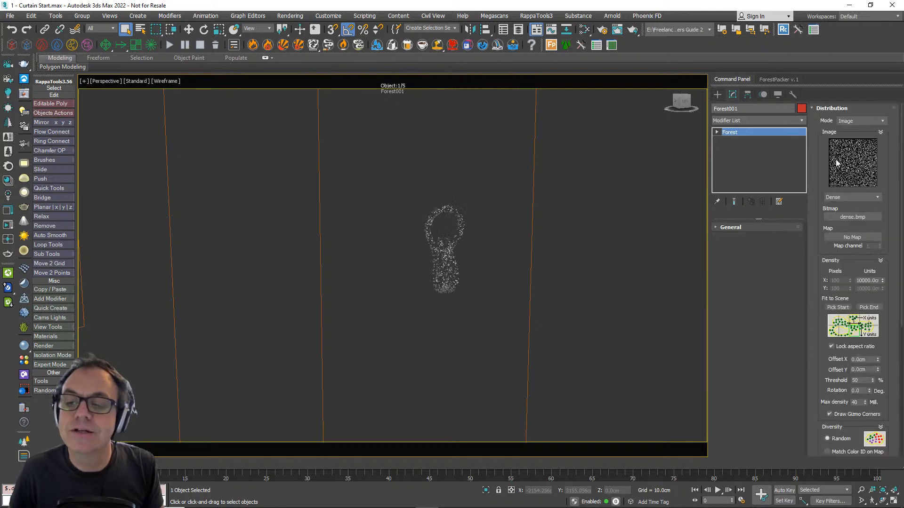
# - Set the Forest object's distribution image to Full and check the scattered hooks on the surface
pyautogui.click(854, 197)
pyautogui.click(846, 210)
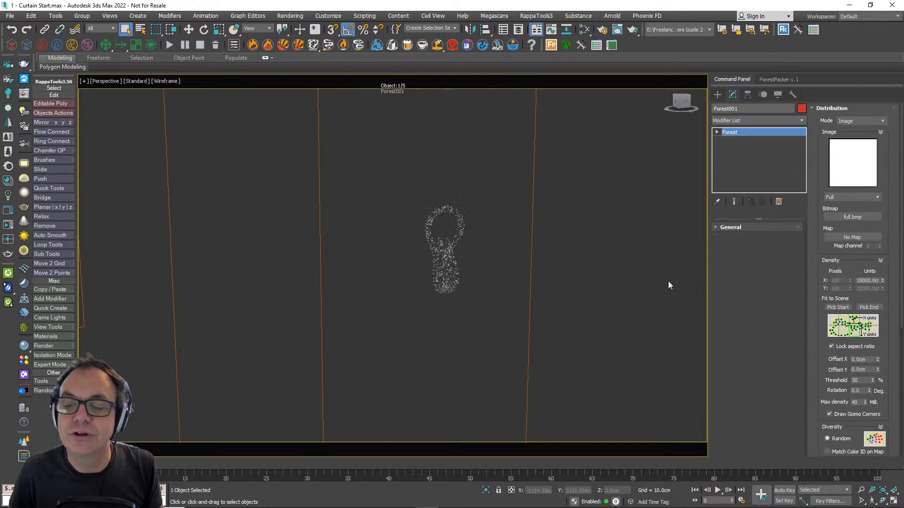
pyautogui.scroll(-10, 455, 213)
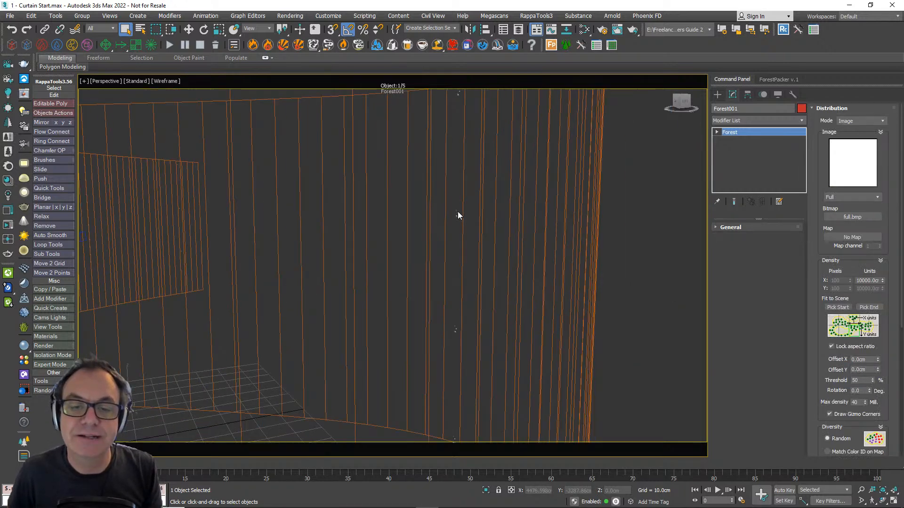
pyautogui.scroll(5, 346, 255)
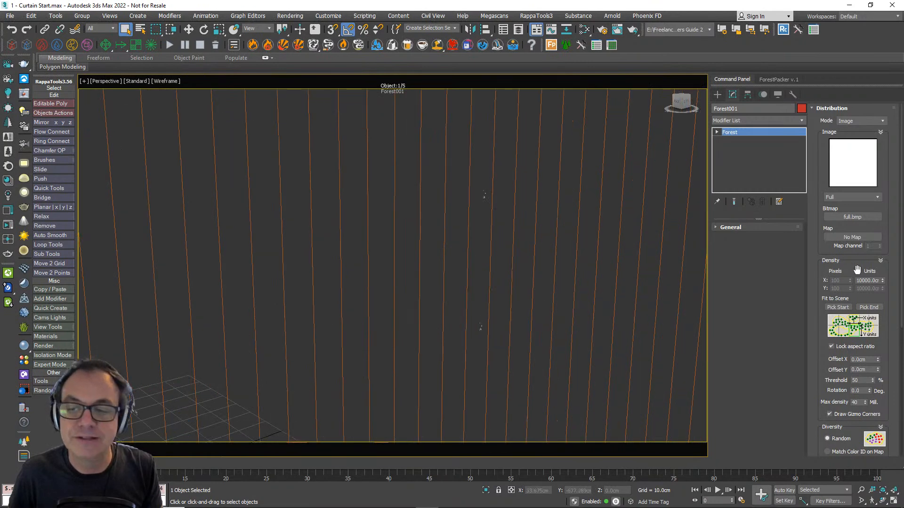
# - Reduce the distribution's density units to 464.52 cm so the hooks interlock vertically into chains
pyautogui.moveTo(883, 281); pyautogui.dragTo(883, 294)
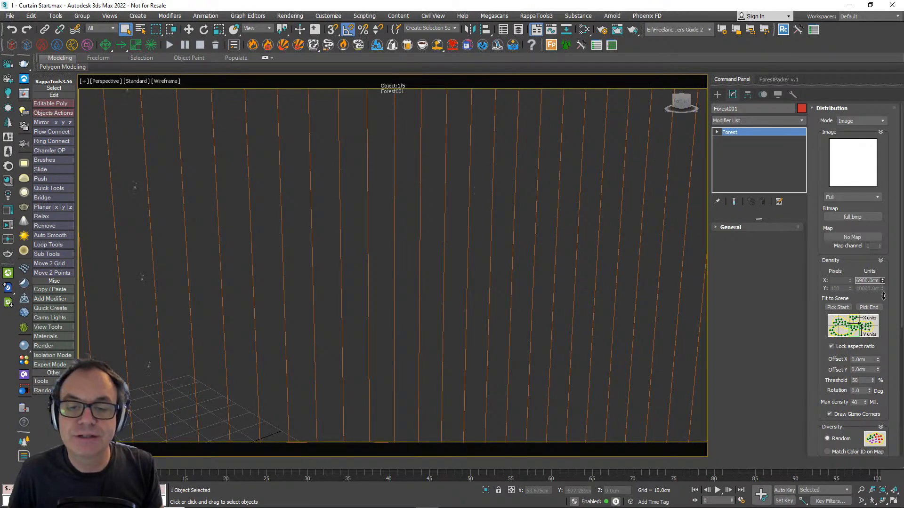
pyautogui.scroll(5, 429, 282)
pyautogui.moveTo(882, 281); pyautogui.dragTo(884, 325)
pyautogui.scroll(6, 249, 228)
pyautogui.moveTo(249, 225); pyautogui.dragTo(273, 228, button='middle')
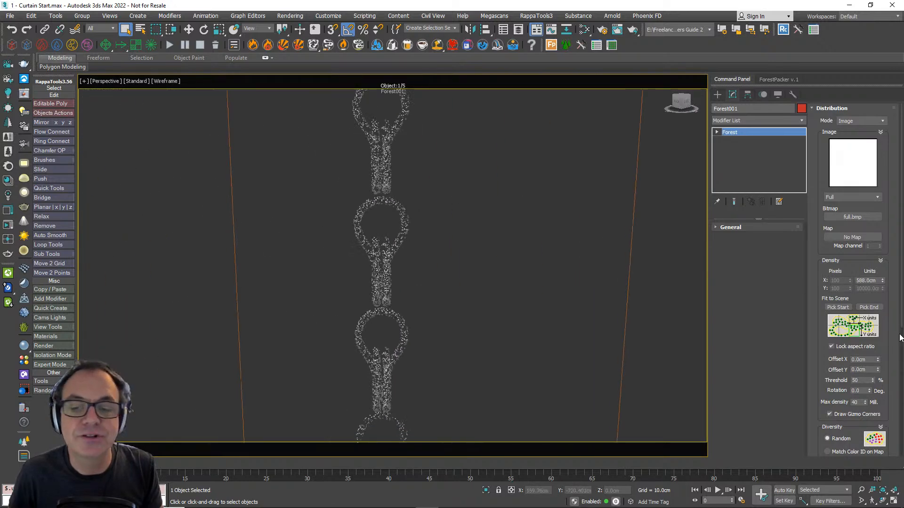
pyautogui.moveTo(882, 281); pyautogui.dragTo(883, 292)
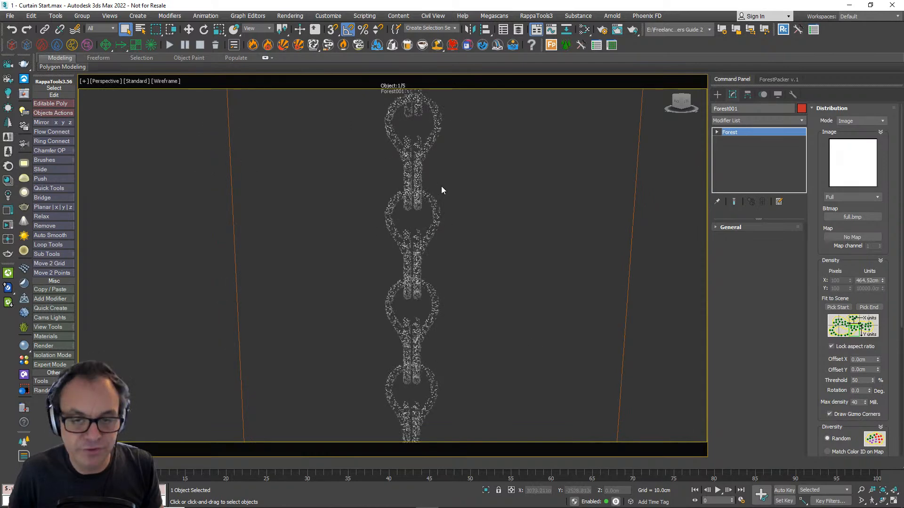
# - Unlock the density aspect ratio and set the Y units to the X value of 464.52 cm
pyautogui.scroll(-10, 454, 243)
pyautogui.keyDown('alt'); pyautogui.moveTo(454, 244); pyautogui.dragTo(466, 226, button='middle'); pyautogui.keyUp('alt')
pyautogui.keyDown('alt'); pyautogui.moveTo(452, 302); pyautogui.dragTo(452, 284, button='middle'); pyautogui.keyUp('alt')
pyautogui.scroll(4, 428, 213)
pyautogui.moveTo(428, 214); pyautogui.dragTo(436, 268, button='middle')
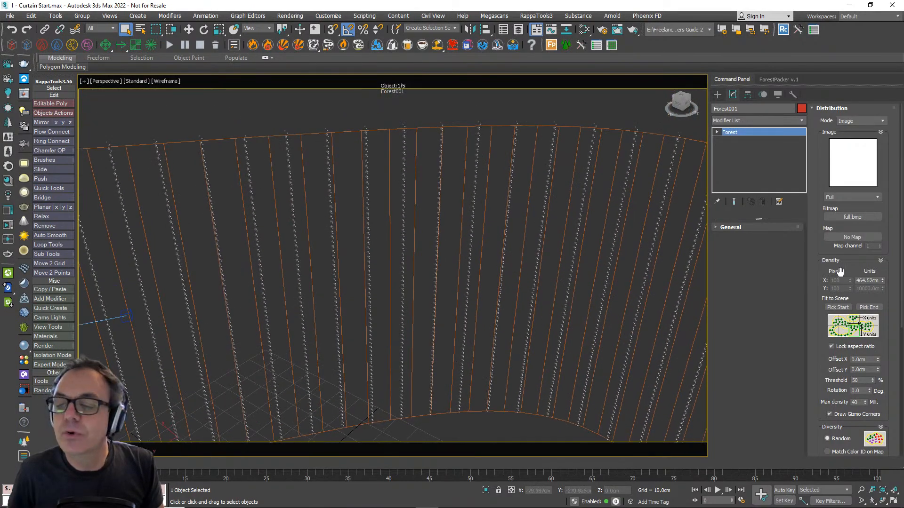
pyautogui.click(853, 346)
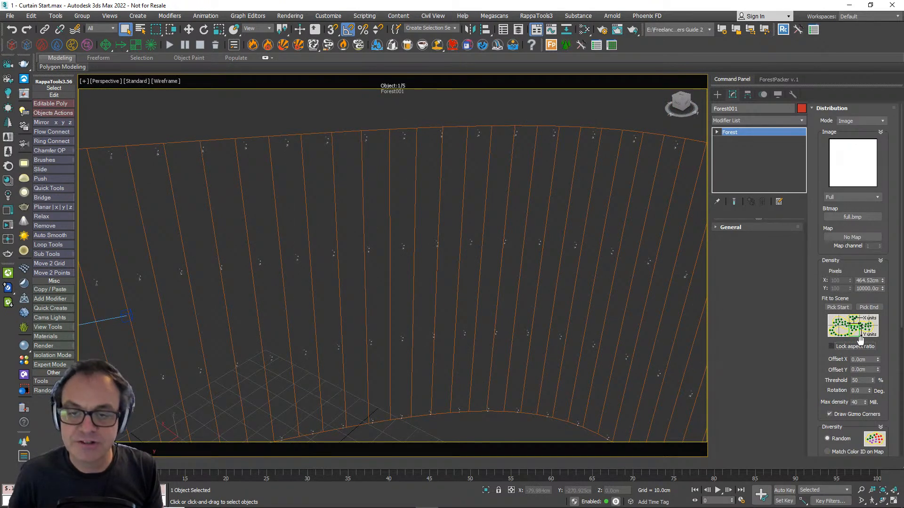
pyautogui.doubleClick(878, 281)
pyautogui.hotkey('ctrl', 'c')
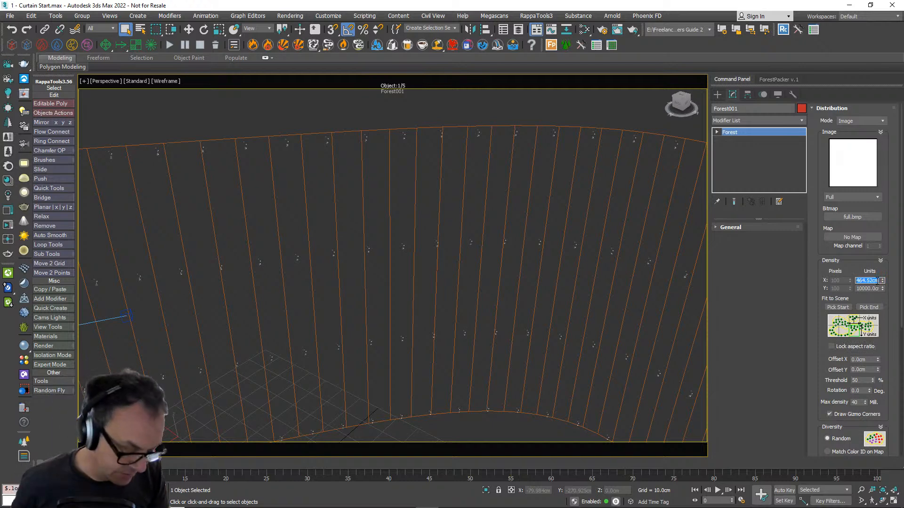
pyautogui.click(869, 288)
pyautogui.doubleClick(868, 289)
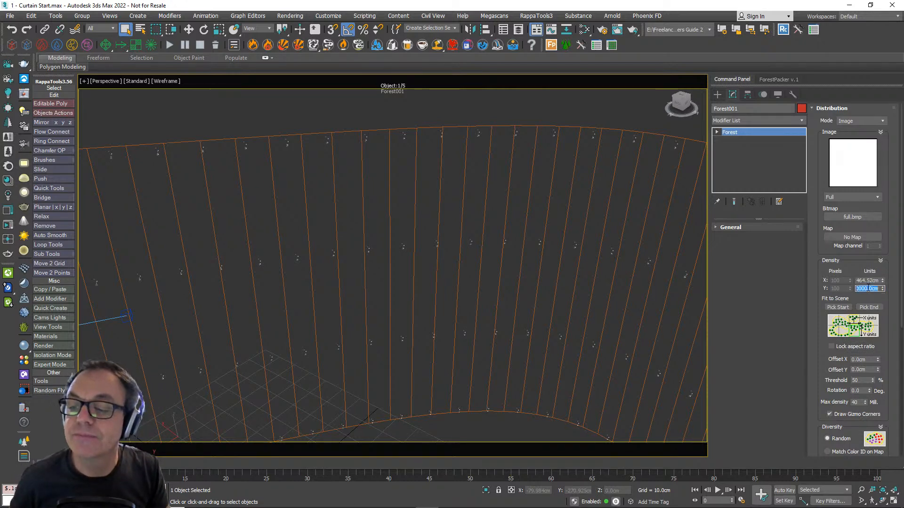
pyautogui.hotkey('ctrl', 'v')
pyautogui.press('Tab')
# - Set the density's X units to about 62.246 cm to place the hook chains closely side by side
pyautogui.click(881, 281)
pyautogui.moveTo(882, 281); pyautogui.dragTo(889, 329)
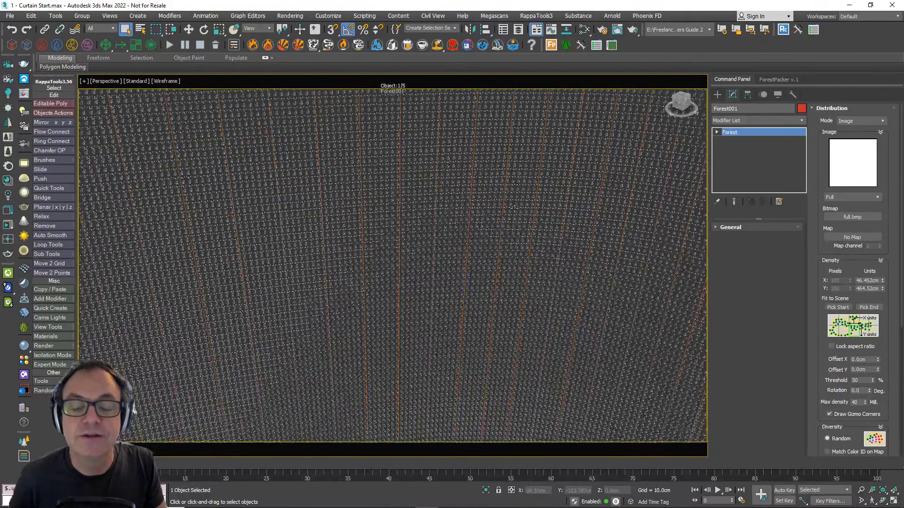
pyautogui.scroll(5, 448, 225)
pyautogui.scroll(2, 448, 225)
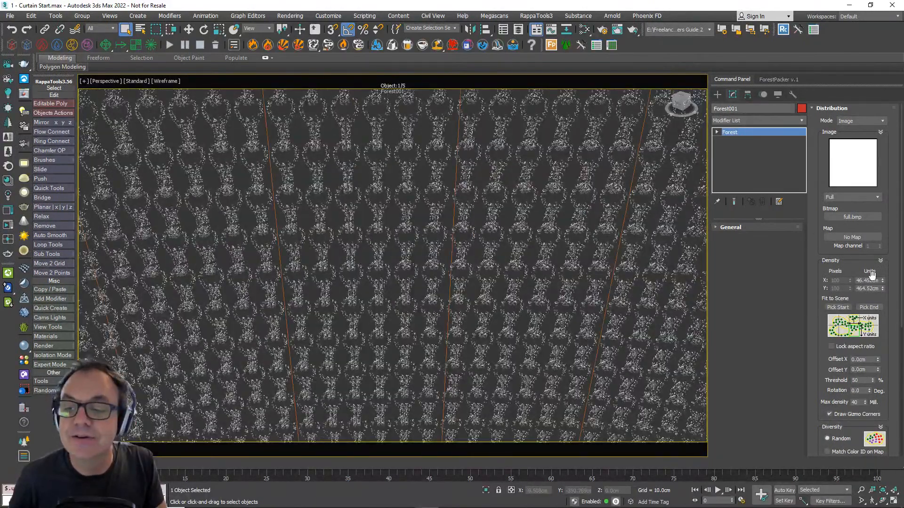
pyautogui.moveTo(881, 281); pyautogui.dragTo(876, 263)
# - Inspect how the hooks link together and how the chains are spaced along the curved surface
pyautogui.scroll(-8, 502, 267)
pyautogui.scroll(-4, 501, 266)
pyautogui.keyDown('alt'); pyautogui.moveTo(500, 265); pyautogui.dragTo(467, 282, button='middle'); pyautogui.keyUp('alt')
pyautogui.scroll(7, 389, 294)
pyautogui.scroll(-4, 447, 305)
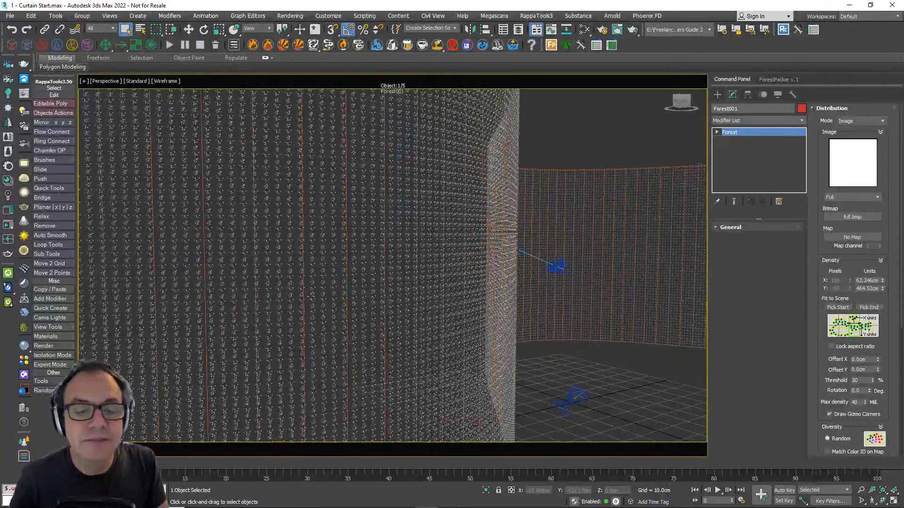
pyautogui.scroll(4, 311, 297)
pyautogui.keyDown('alt'); pyautogui.moveTo(311, 297); pyautogui.dragTo(346, 287, button='middle'); pyautogui.keyUp('alt')
pyautogui.scroll(8, 346, 287)
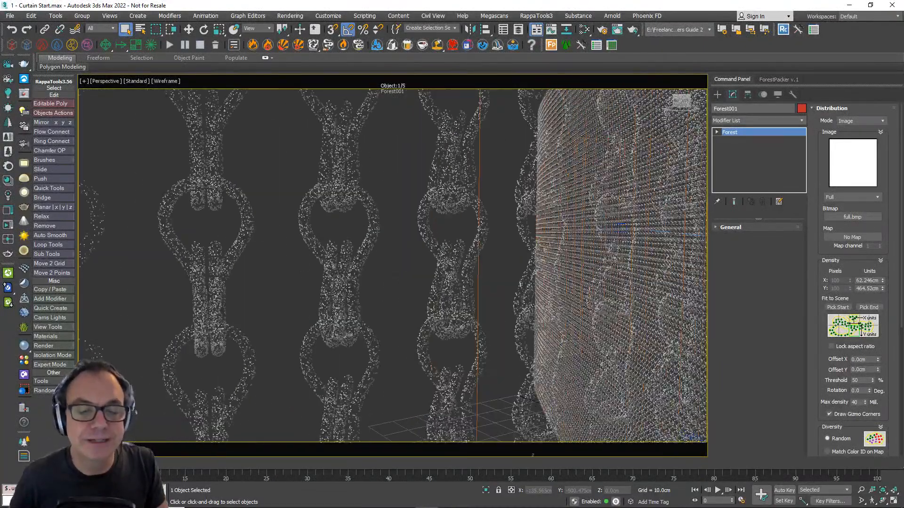
# - Enable random rotation in the Forest object's transform settings and set both Z rotation limits to -5
pyautogui.click(835, 109)
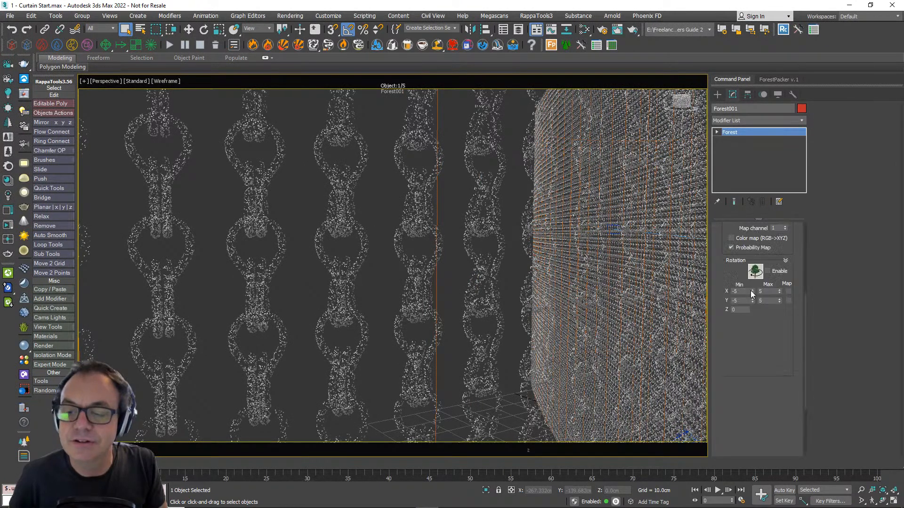
pyautogui.click(751, 290)
pyautogui.click(875, 241)
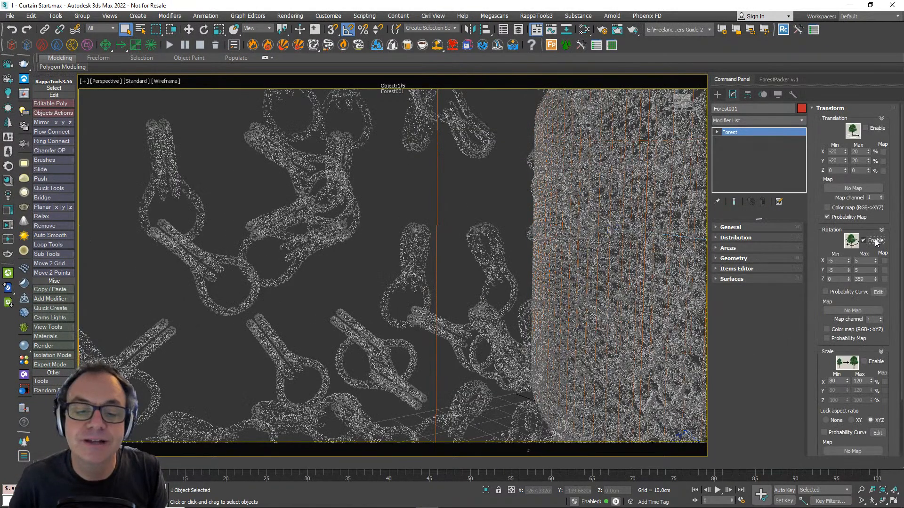
pyautogui.doubleClick(837, 280)
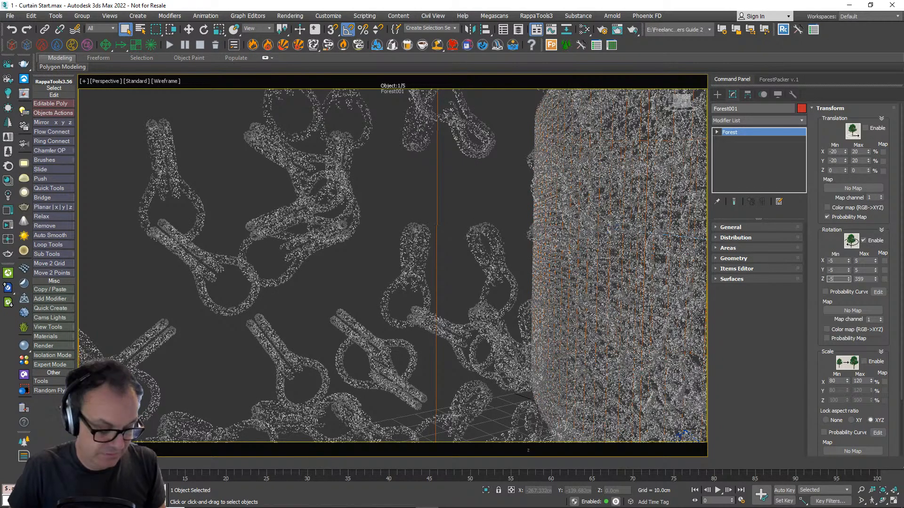
pyautogui.press('Tab')
pyautogui.write('-5')
pyautogui.press('Return')
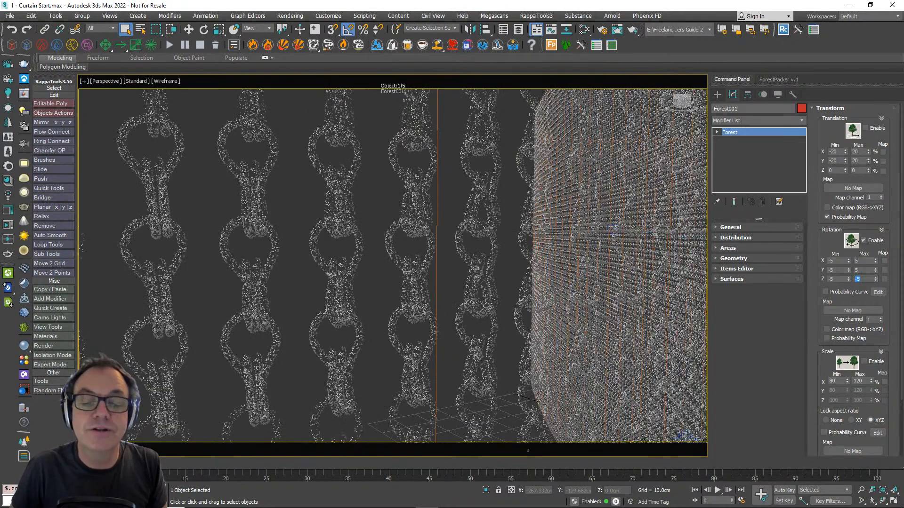
# - Set the random Y rotation range from -10 to 10 and the maximum Z rotation to 5
pyautogui.doubleClick(837, 271)
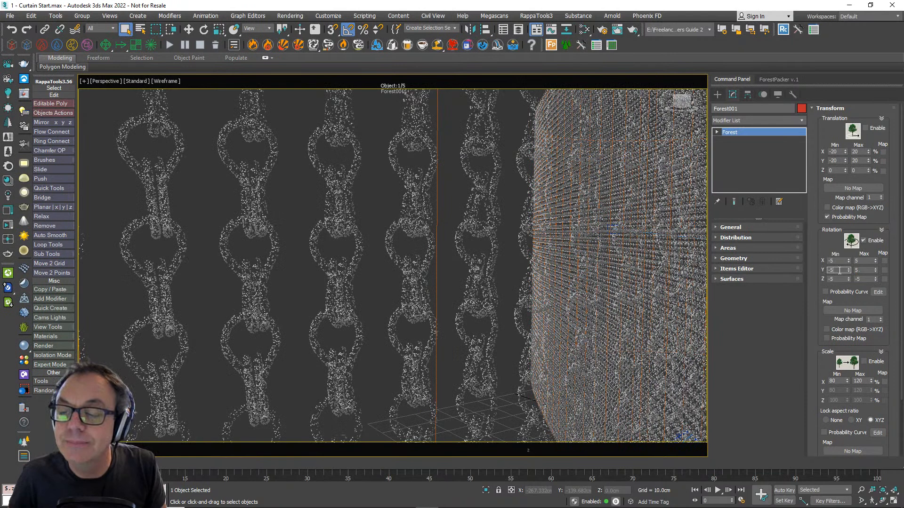
pyautogui.write('-10')
pyautogui.press('Tab')
pyautogui.write('-1')
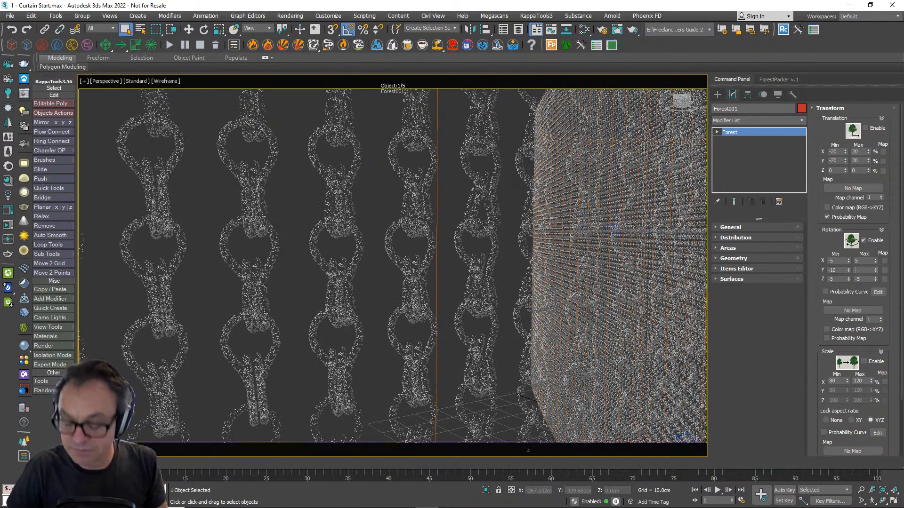
pyautogui.press('Tab')
pyautogui.press('Tab')
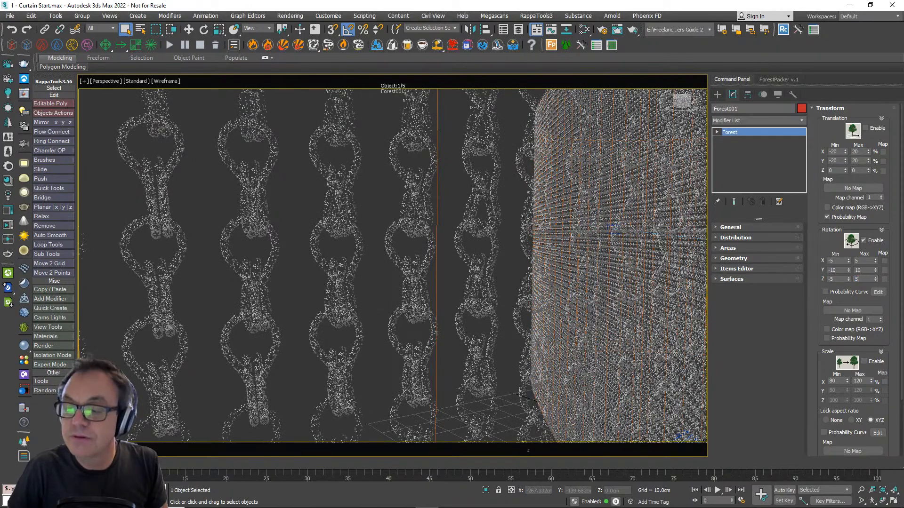
pyautogui.write('5')
# - Inspect the randomly rotated hook chains across the whole curtain and close the transform settings
pyautogui.scroll(-10, 472, 199)
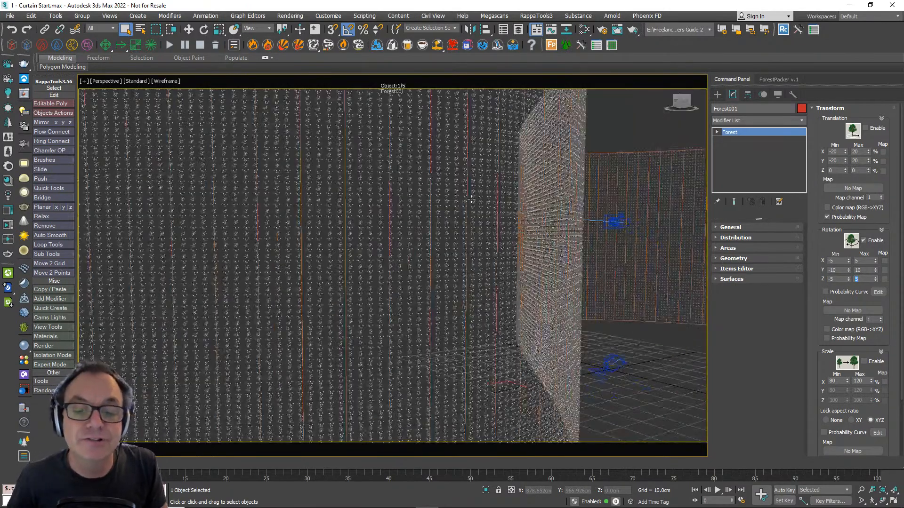
pyautogui.keyDown('alt'); pyautogui.moveTo(471, 198); pyautogui.dragTo(533, 243, button='middle'); pyautogui.keyUp('alt')
pyautogui.scroll(6, 474, 243)
pyautogui.scroll(-2, 472, 242)
pyautogui.moveTo(473, 242); pyautogui.dragTo(413, 287, button='middle')
pyautogui.scroll(5, 476, 292)
pyautogui.scroll(-3, 414, 286)
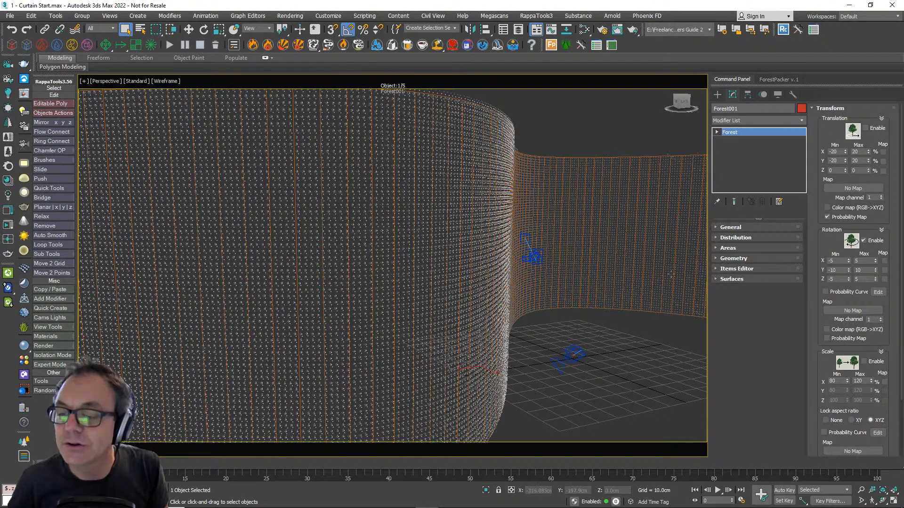
pyautogui.moveTo(830, 136); pyautogui.dragTo(833, 173)
pyautogui.click(833, 110)
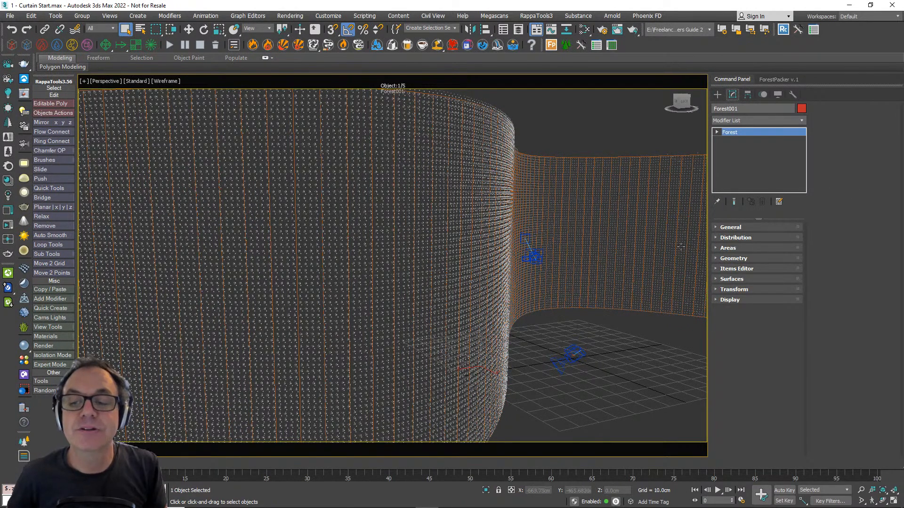
# - Open the Forest geometry settings and the material editor, and add the multicoloured wavy bitmap beside the Corona physical material
pyautogui.click(748, 257)
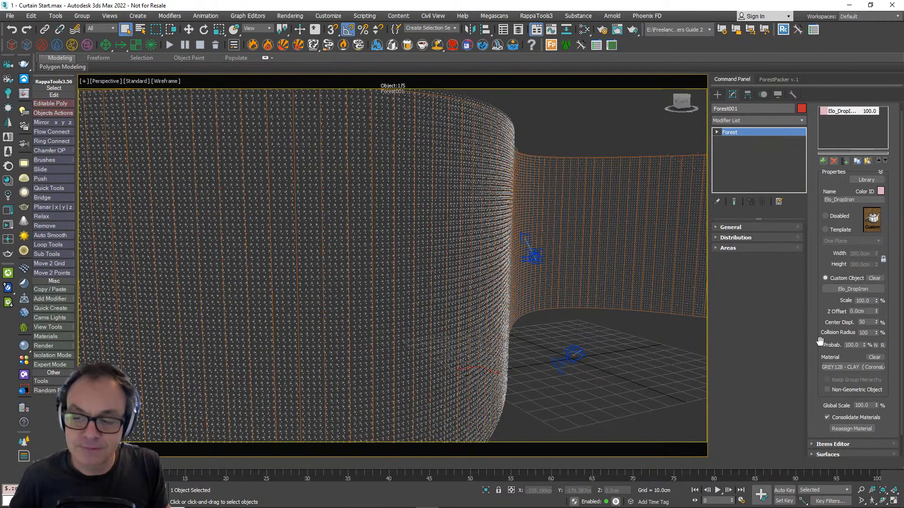
pyautogui.press('m')
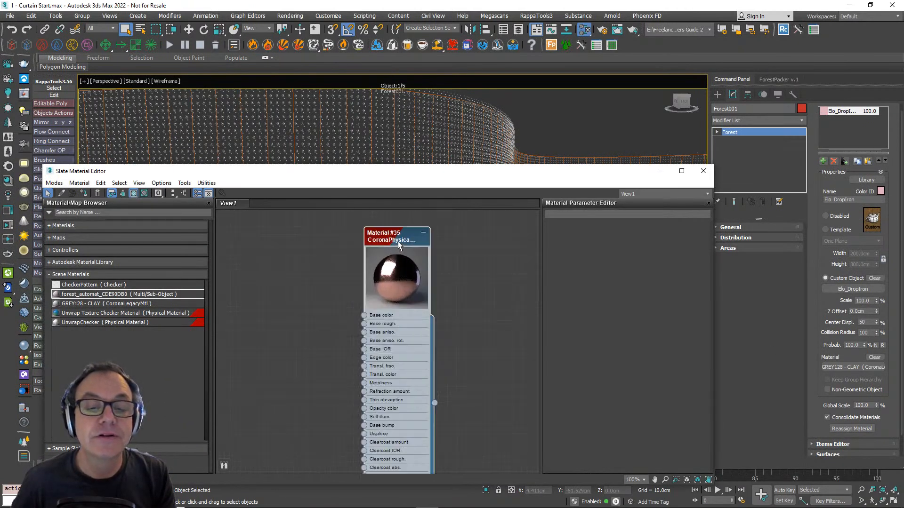
pyautogui.moveTo(257, 260); pyautogui.dragTo(310, 259)
pyautogui.scroll(2, 309, 259)
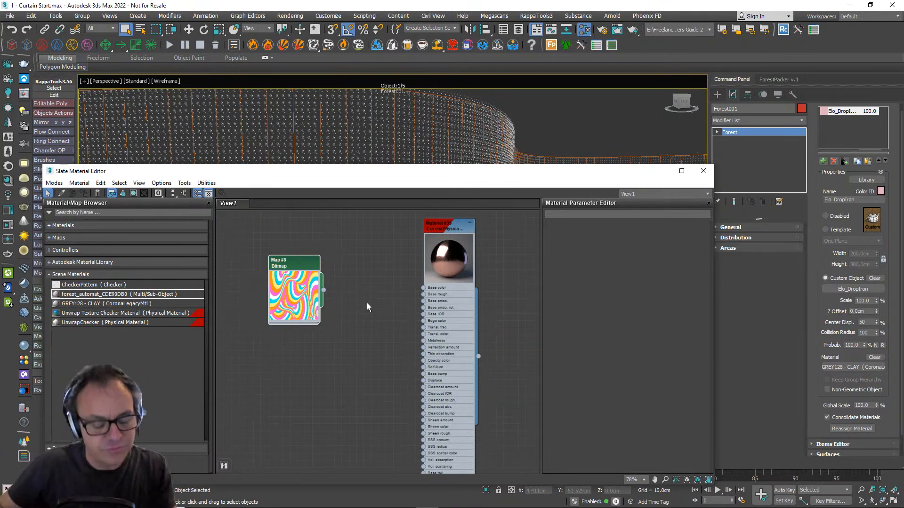
# - Add a Forest Color map between the wavy bitmap and the Corona physical material
pyautogui.scroll(2, 331, 291)
pyautogui.rightClick(343, 287)
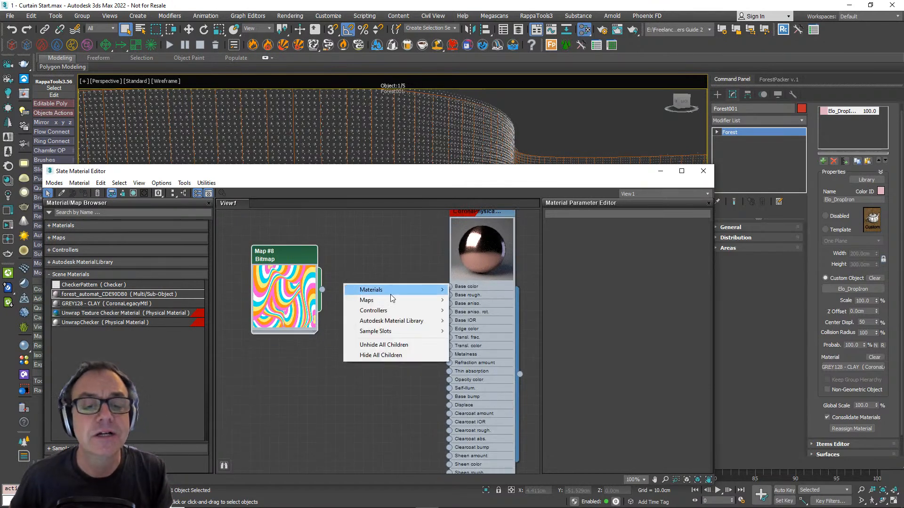
pyautogui.moveTo(397, 301)
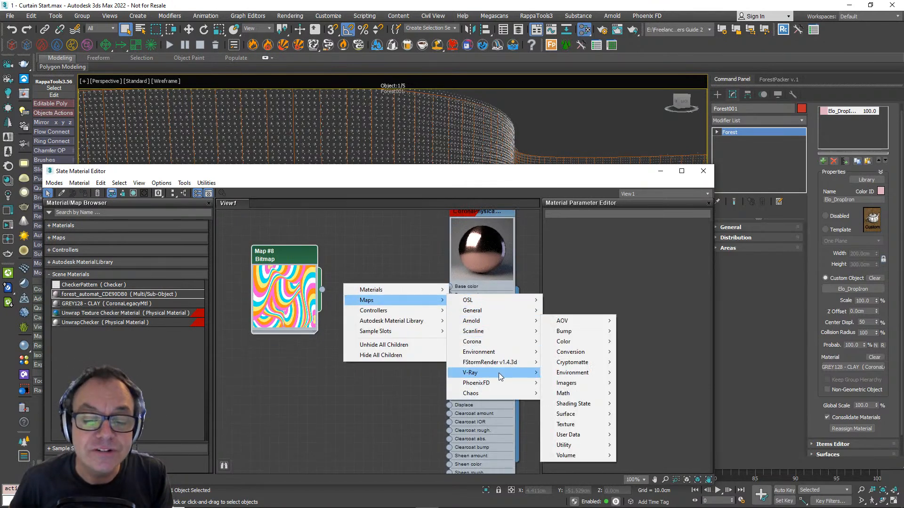
pyautogui.moveTo(500, 388)
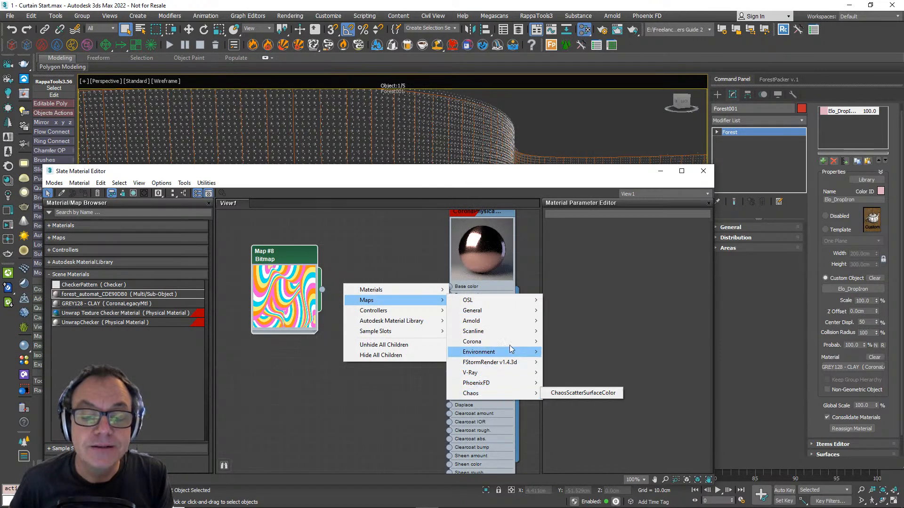
pyautogui.moveTo(521, 313)
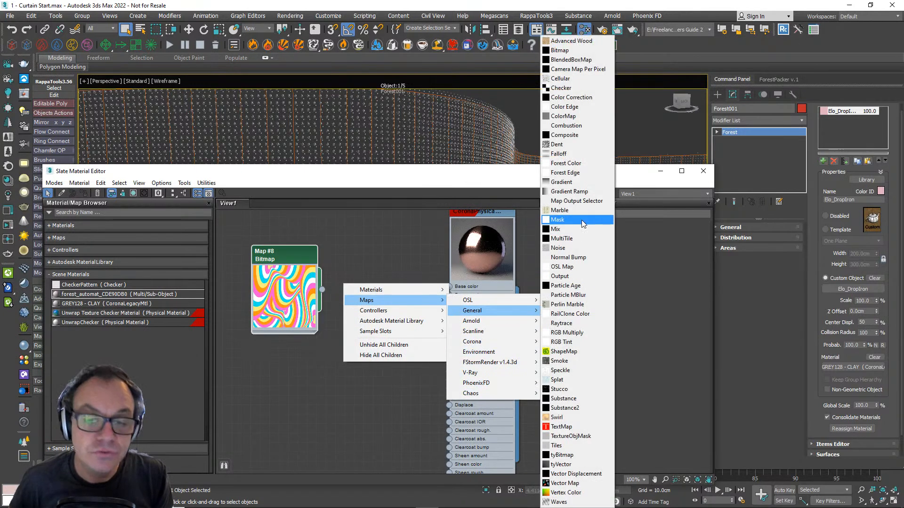
pyautogui.click(577, 169)
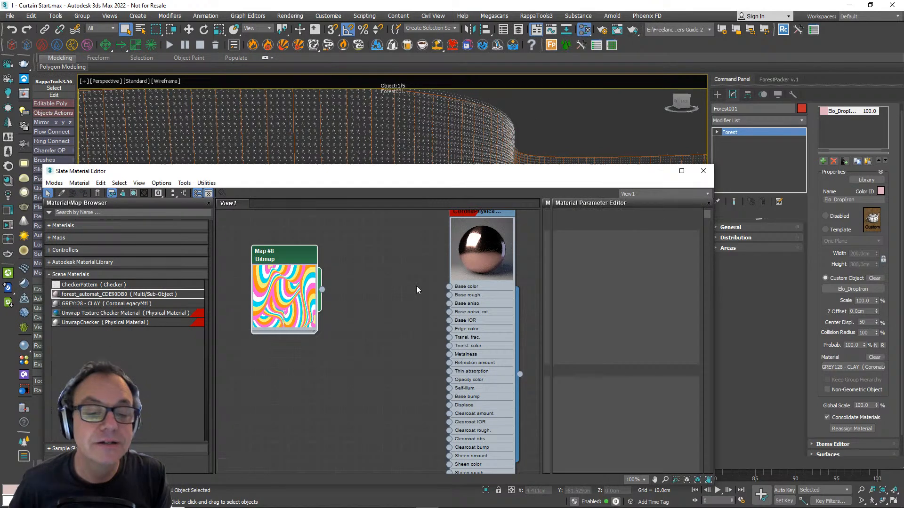
pyautogui.moveTo(350, 281); pyautogui.dragTo(401, 258)
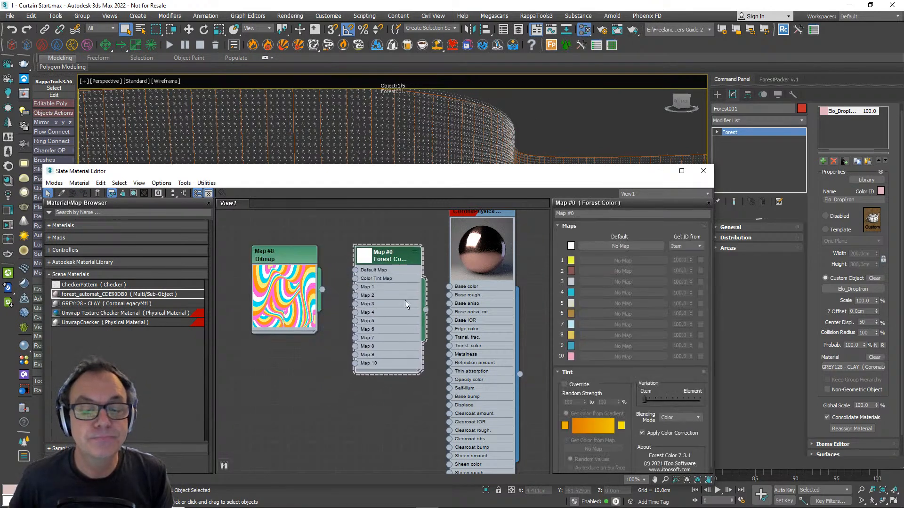
# - Connect the Forest Color map to the physical material's base color and edge color, and shift the bitmap node closer to it
pyautogui.moveTo(425, 309); pyautogui.dragTo(449, 287)
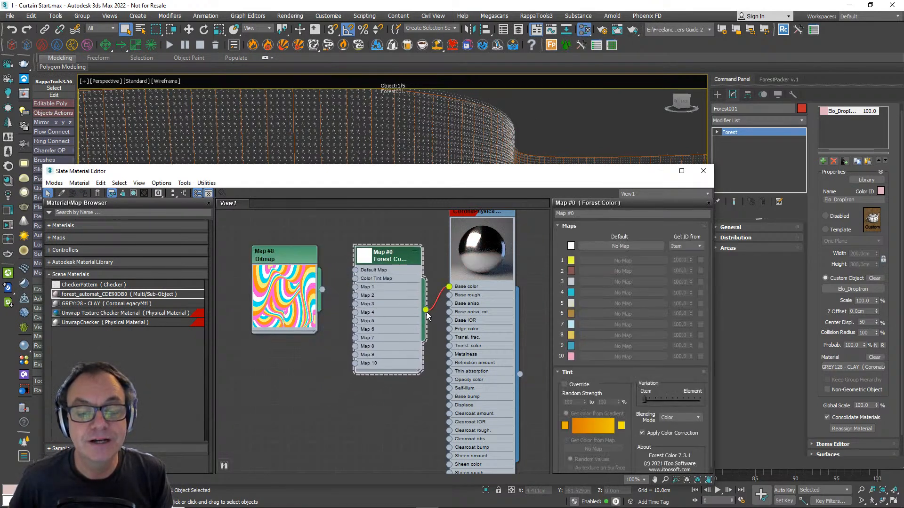
pyautogui.moveTo(426, 310); pyautogui.dragTo(449, 329)
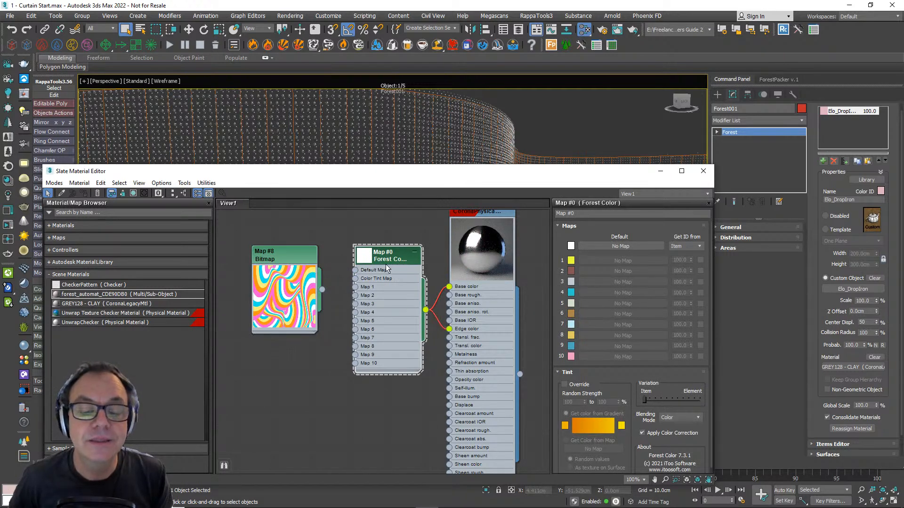
pyautogui.moveTo(273, 259); pyautogui.dragTo(282, 268)
# - Override the Forest Color tint with colour from a map, as texture on surface, using the wavy bitmap as an instance
pyautogui.moveTo(605, 390); pyautogui.dragTo(598, 331)
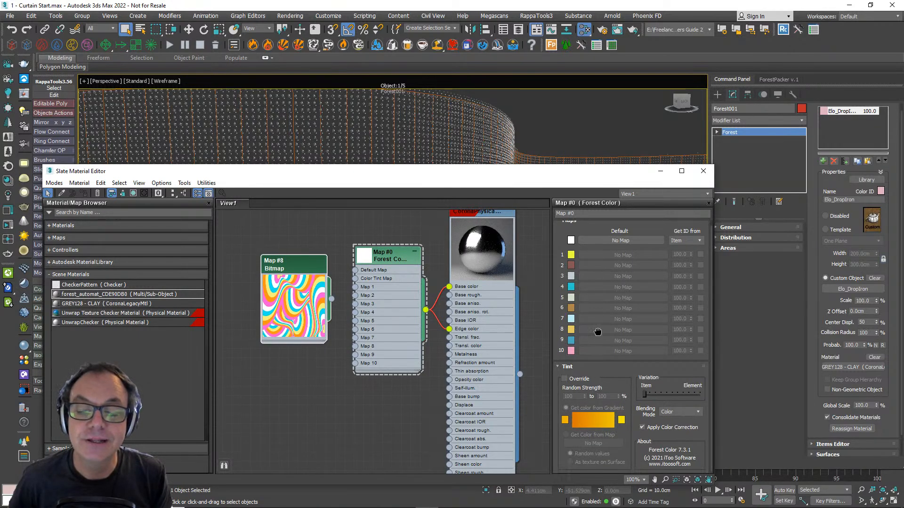
pyautogui.click(566, 379)
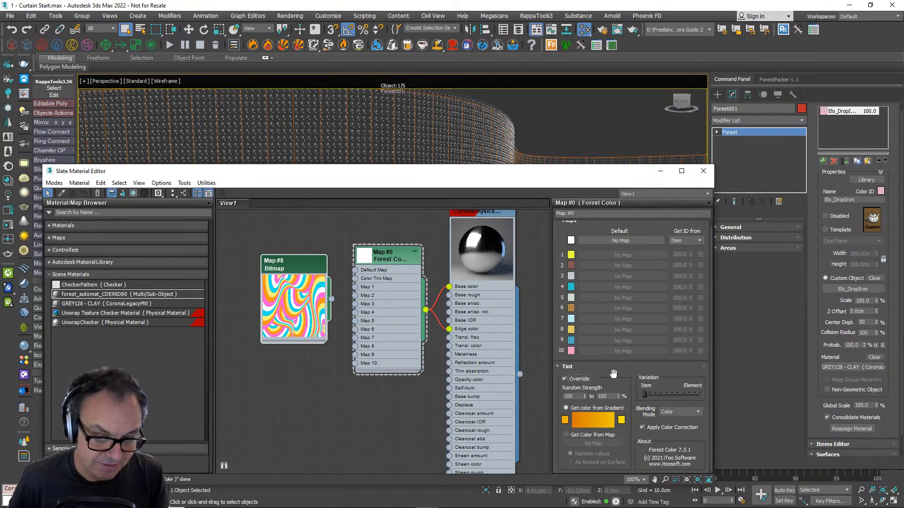
pyautogui.click(583, 436)
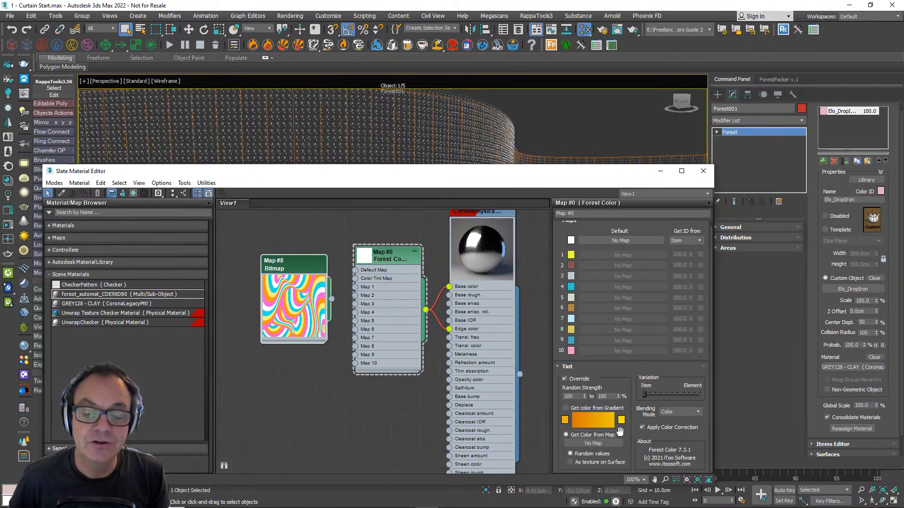
pyautogui.click(588, 464)
pyautogui.moveTo(331, 298); pyautogui.dragTo(589, 443)
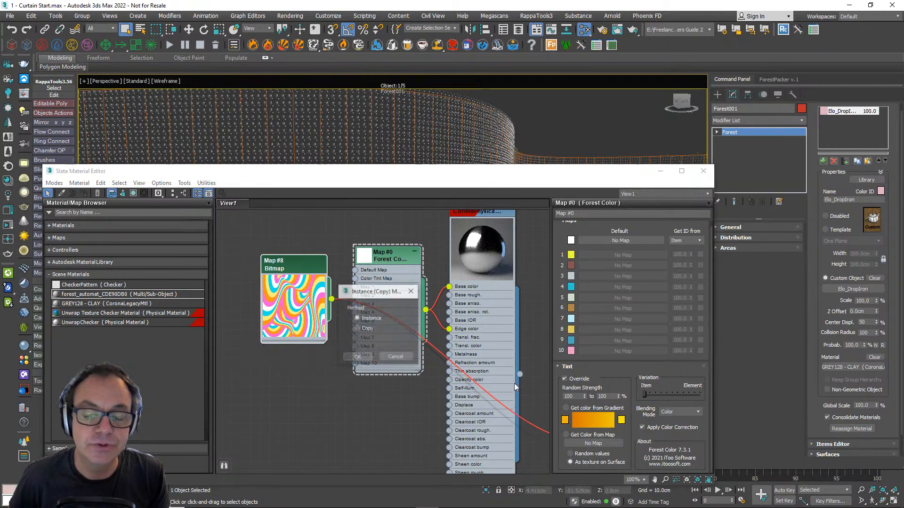
pyautogui.click(355, 358)
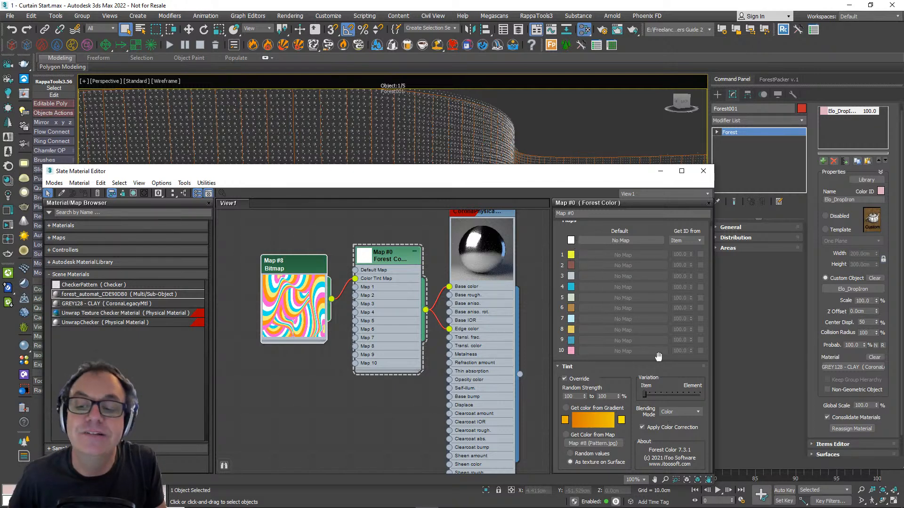
# - Set the Forest Color tint's blending mode to Normal and close the material editor
pyautogui.click(691, 417)
pyautogui.click(681, 420)
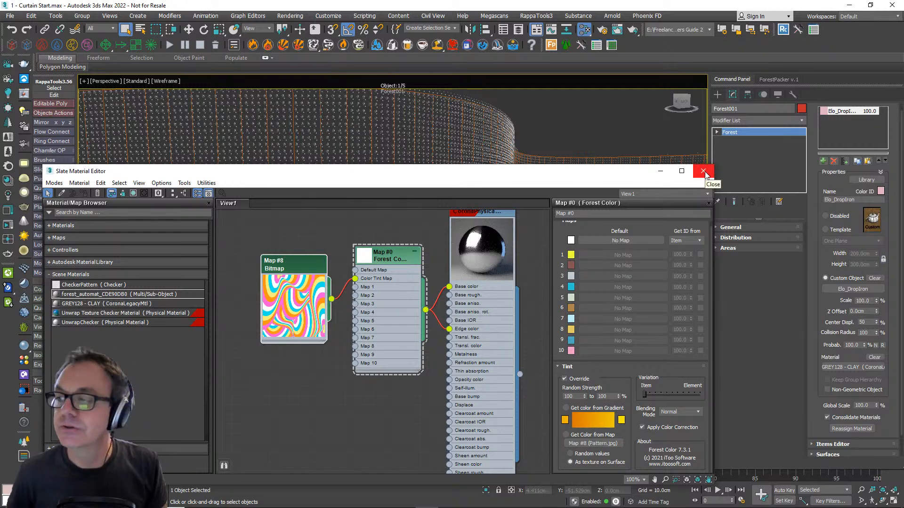
pyautogui.moveTo(564, 172); pyautogui.dragTo(578, 112)
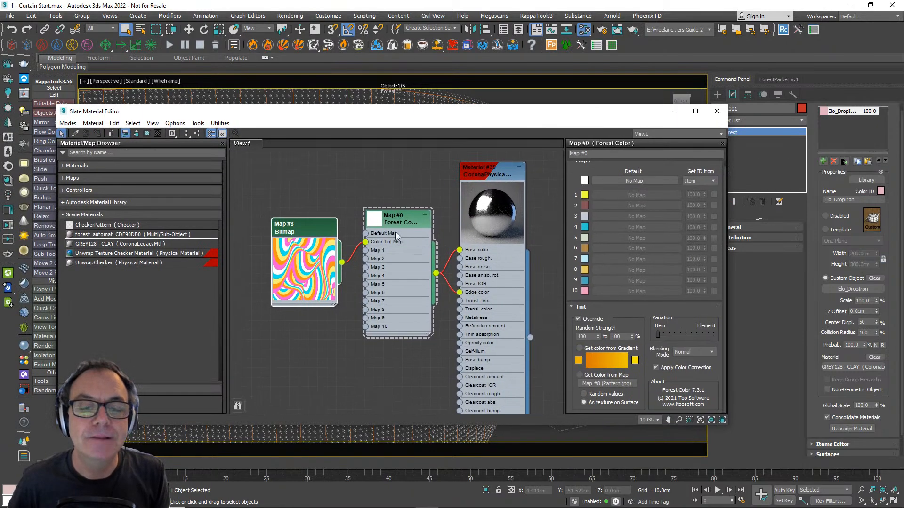
pyautogui.scroll(2, 400, 239)
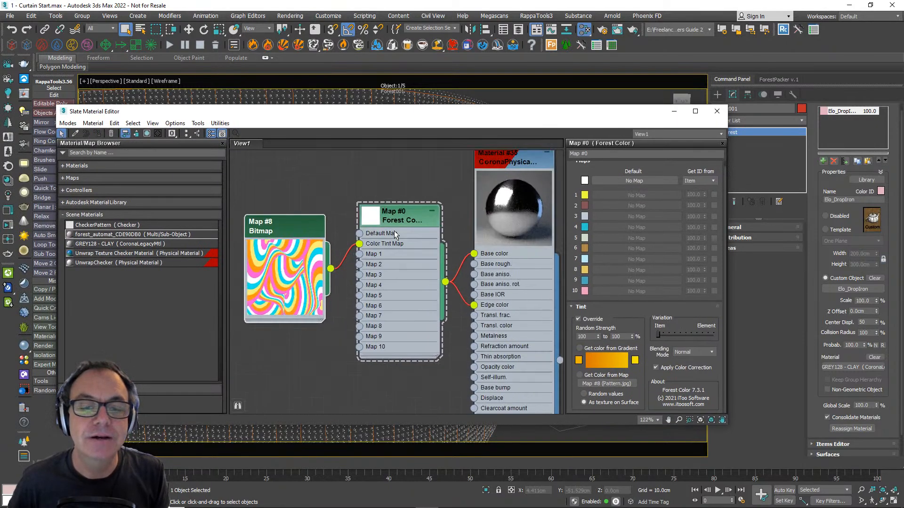
pyautogui.click(717, 111)
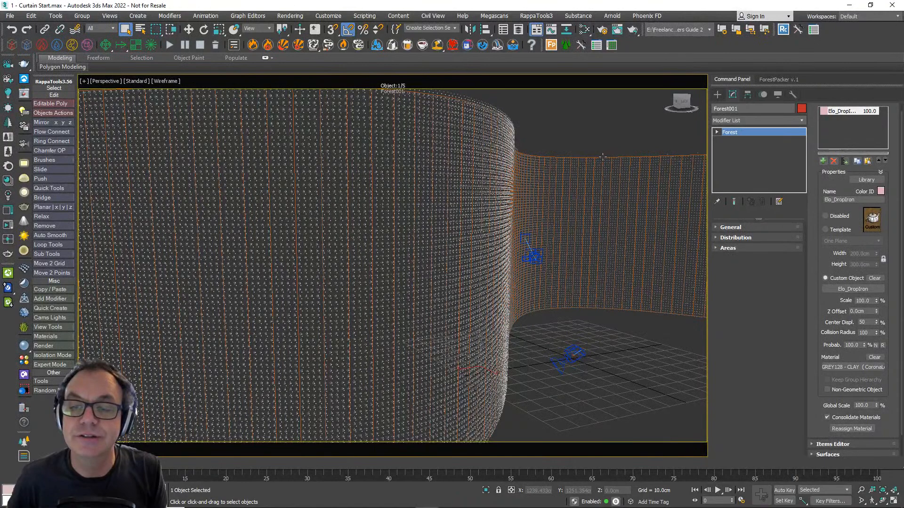
# - Make the extruded curtain surface non-renderable in its object properties
pyautogui.click(602, 159)
pyautogui.rightClick(603, 160)
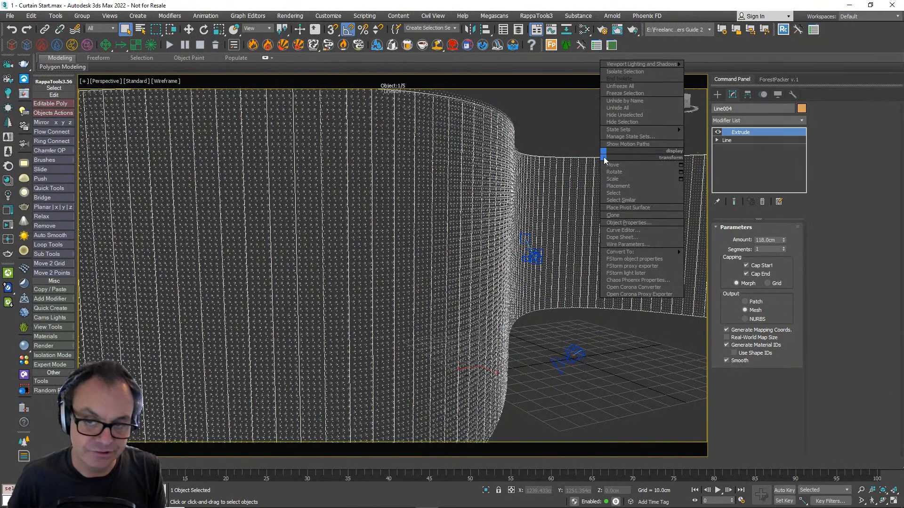
pyautogui.click(634, 222)
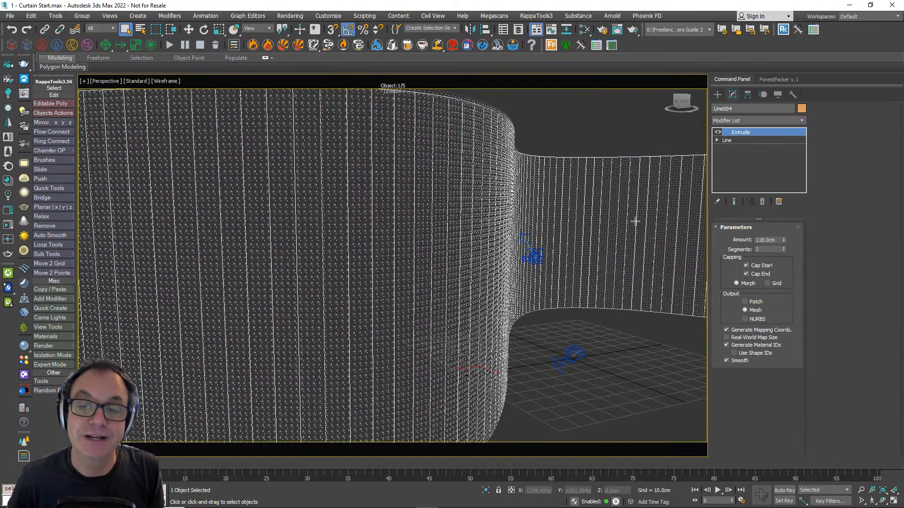
pyautogui.click(478, 243)
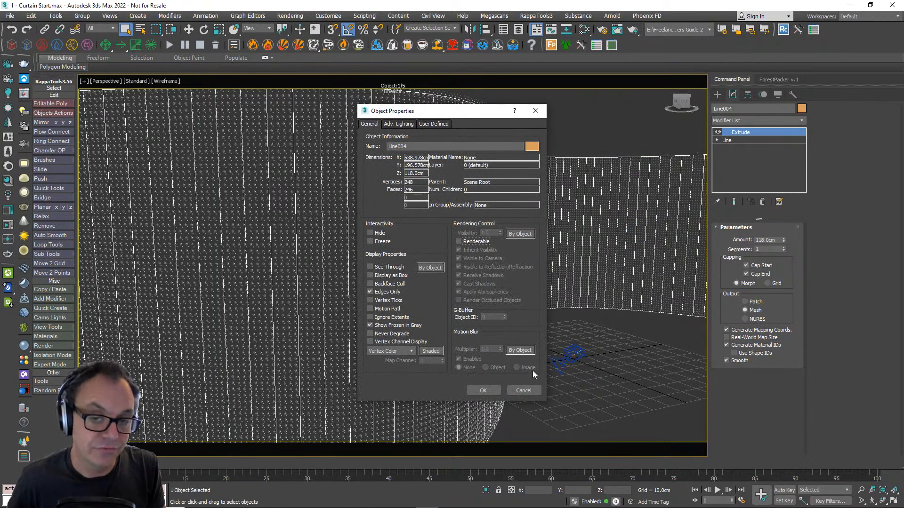
pyautogui.click(483, 391)
pyautogui.keyDown('alt'); pyautogui.moveTo(549, 269); pyautogui.dragTo(518, 268, button='middle'); pyautogui.keyUp('alt')
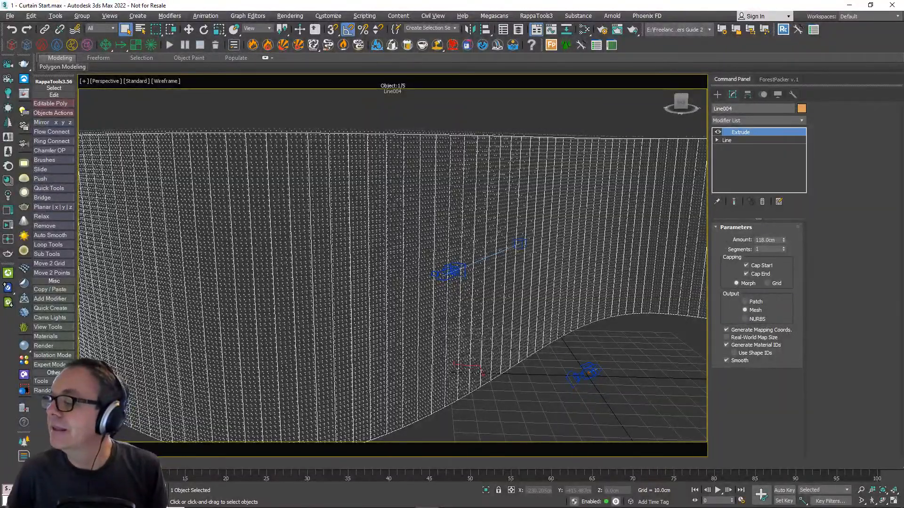
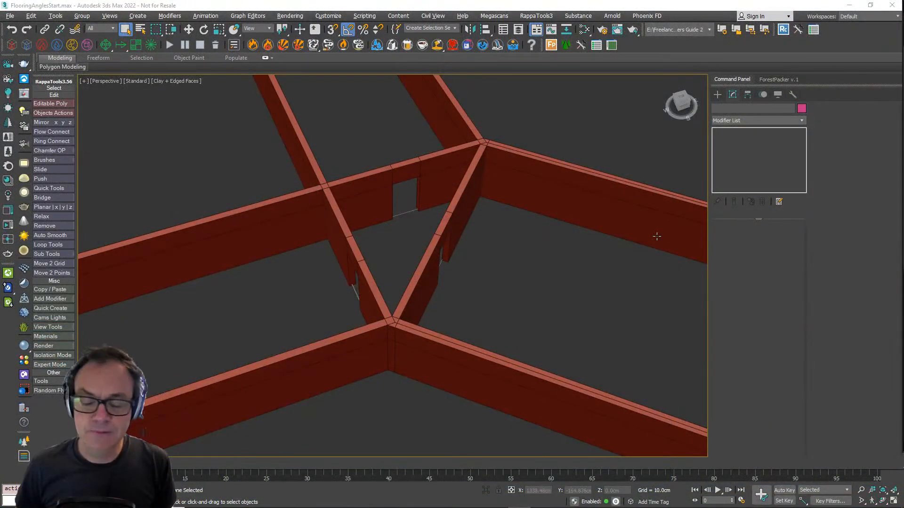
# - Create a RailClone Pro object in the empty area in front of the walled rooms and show its parameters
pyautogui.scroll(-2, 460, 214)
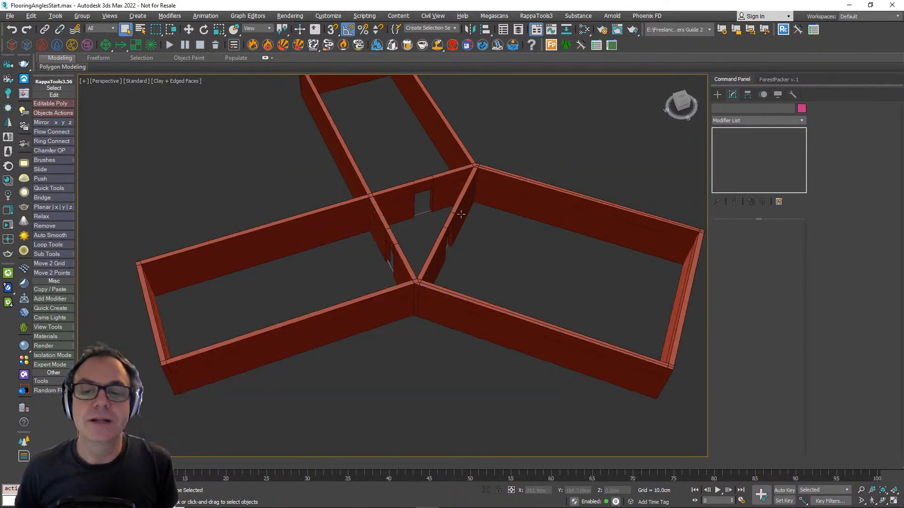
pyautogui.click(717, 94)
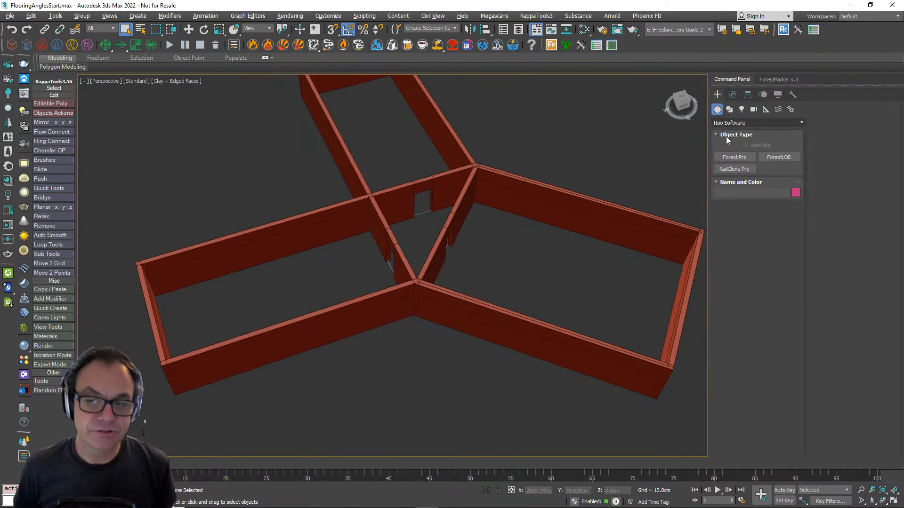
pyautogui.click(735, 169)
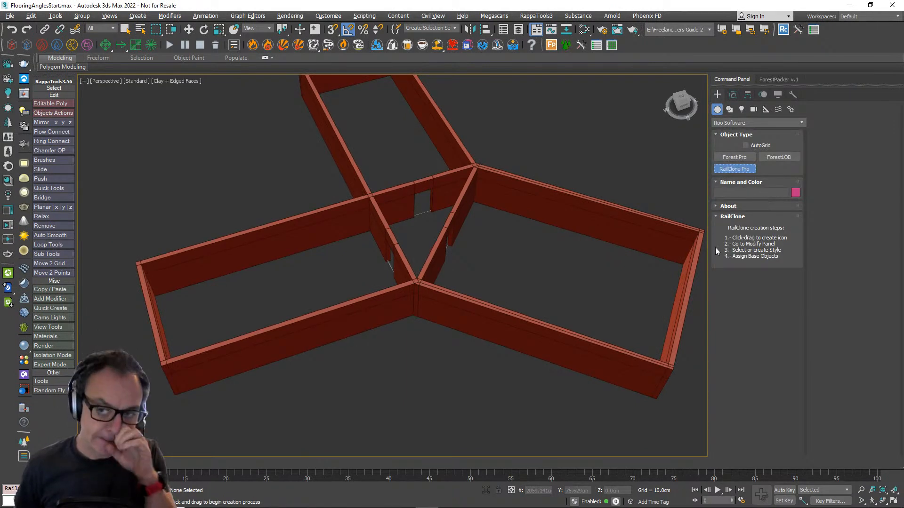
pyautogui.moveTo(408, 363); pyautogui.dragTo(426, 358)
pyautogui.click(733, 95)
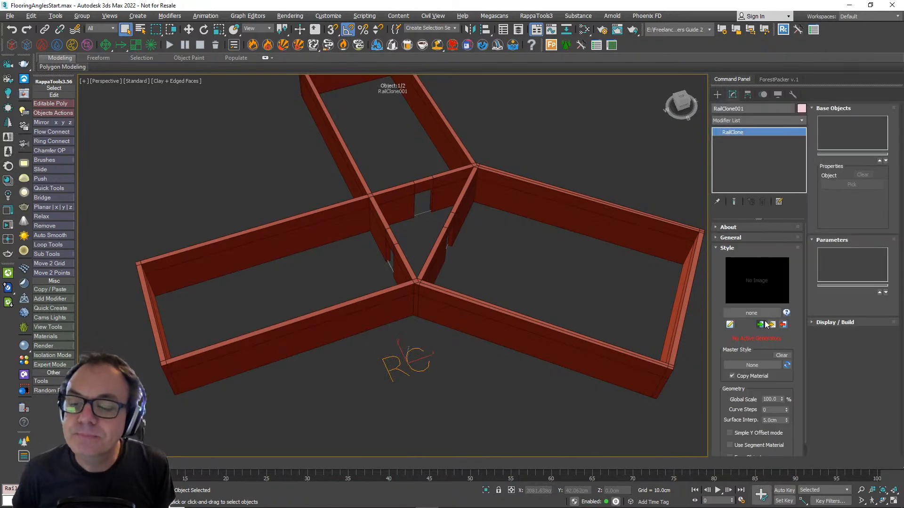
# - Load the Floorboards style from the Architecture, Interior, Flooring section of the RailClone library
pyautogui.click(766, 324)
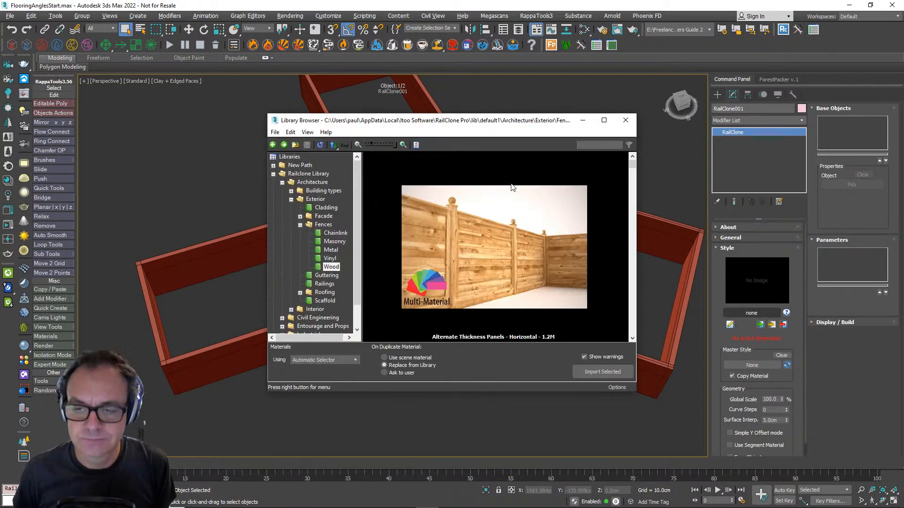
pyautogui.scroll(-1, 327, 277)
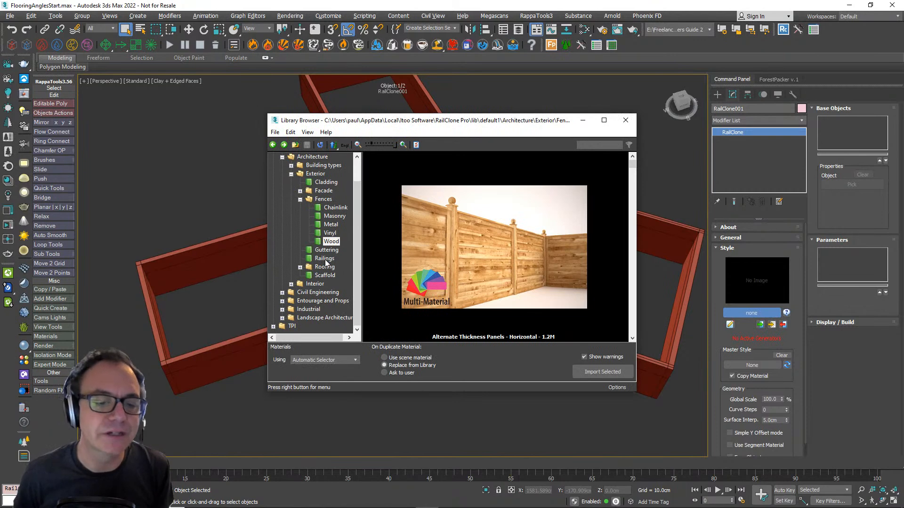
pyautogui.click(291, 285)
pyautogui.scroll(-1, 325, 269)
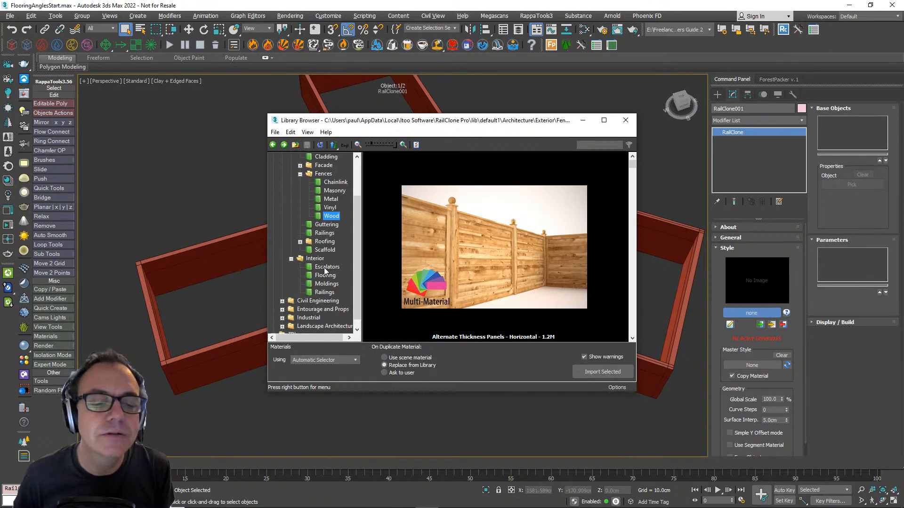
pyautogui.click(324, 275)
pyautogui.click(525, 248)
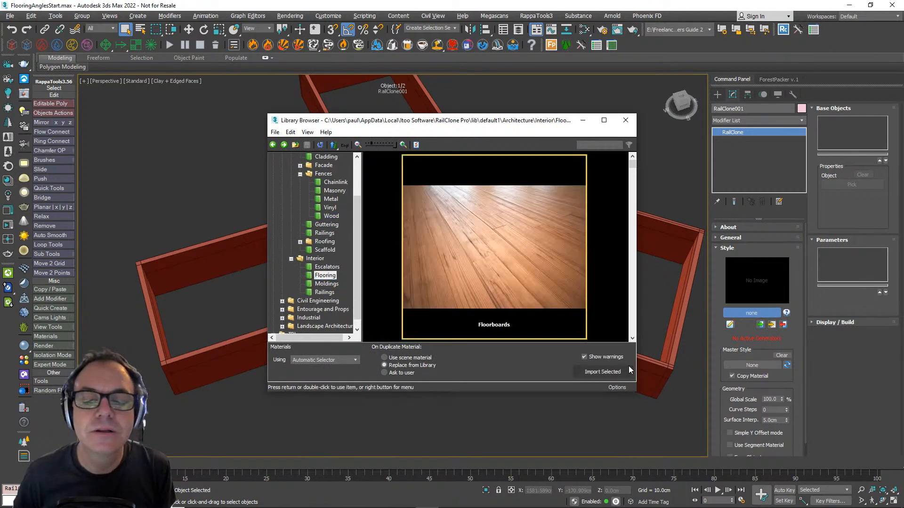
pyautogui.click(620, 372)
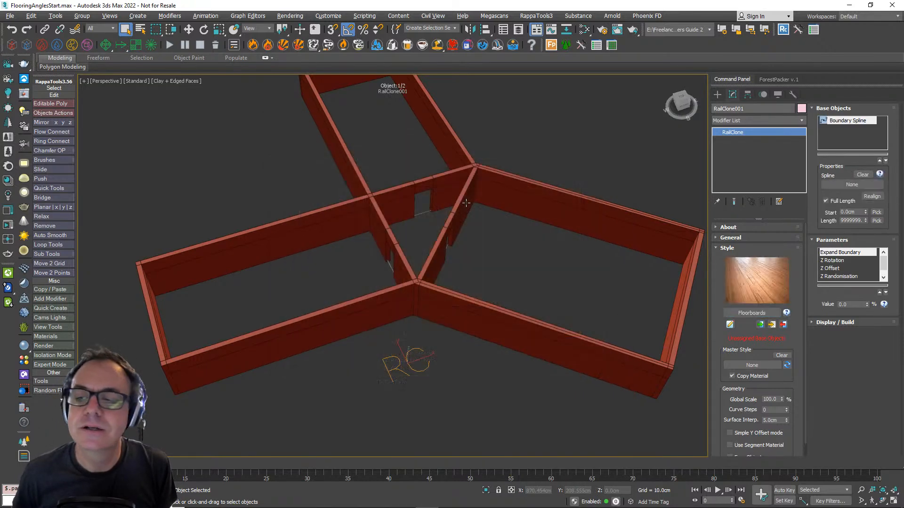
# - Assign the left-hand room's rectangle spline, Rectangle001, as the floorboards' Boundary Spline
pyautogui.click(852, 184)
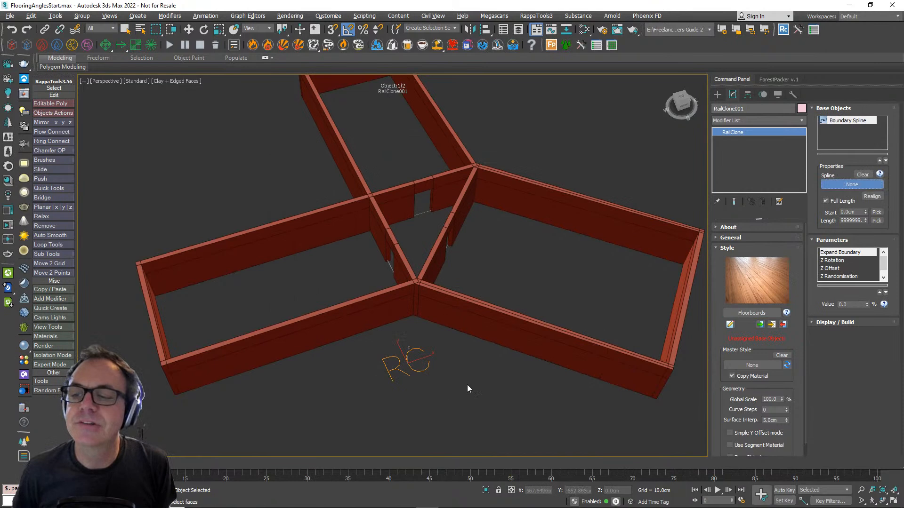
pyautogui.click(332, 339)
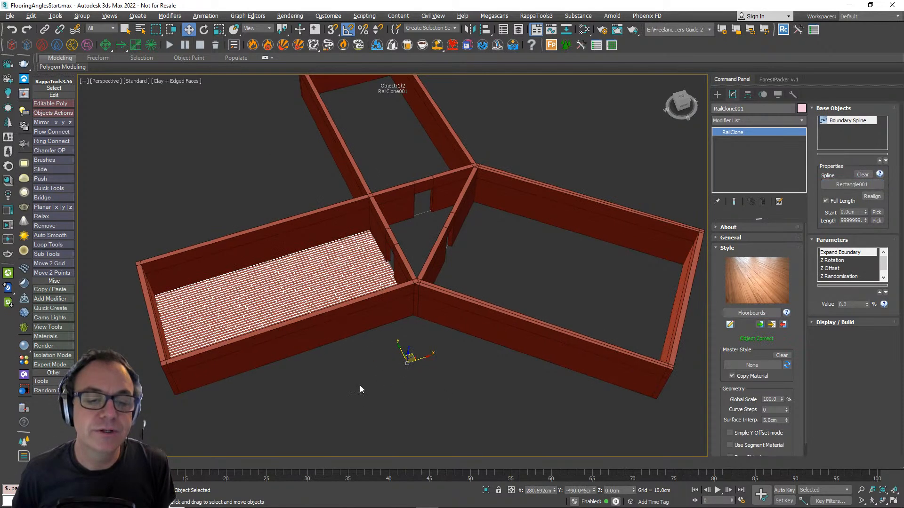
pyautogui.keyDown('alt'); pyautogui.moveTo(360, 388); pyautogui.dragTo(359, 359, button='middle'); pyautogui.keyUp('alt')
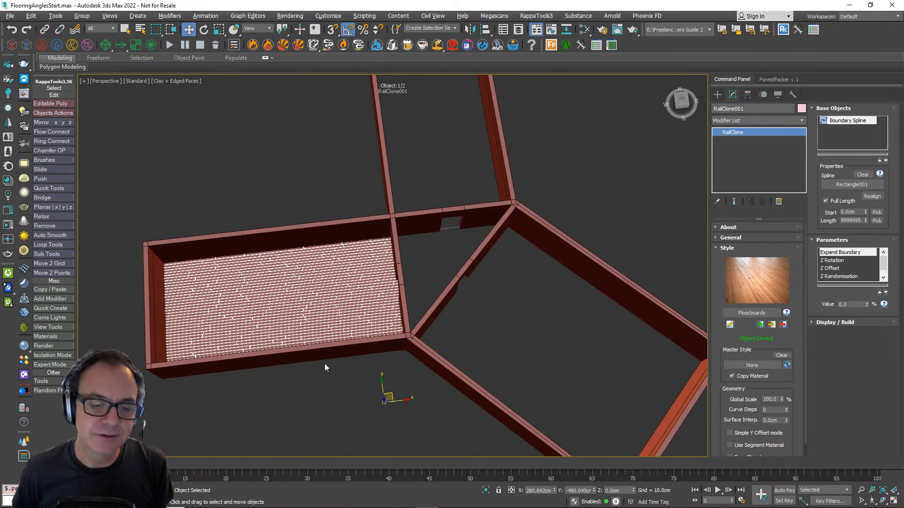
pyautogui.keyDown('alt'); pyautogui.moveTo(531, 360); pyautogui.dragTo(476, 338, button='middle'); pyautogui.keyUp('alt')
pyautogui.scroll(3, 301, 303)
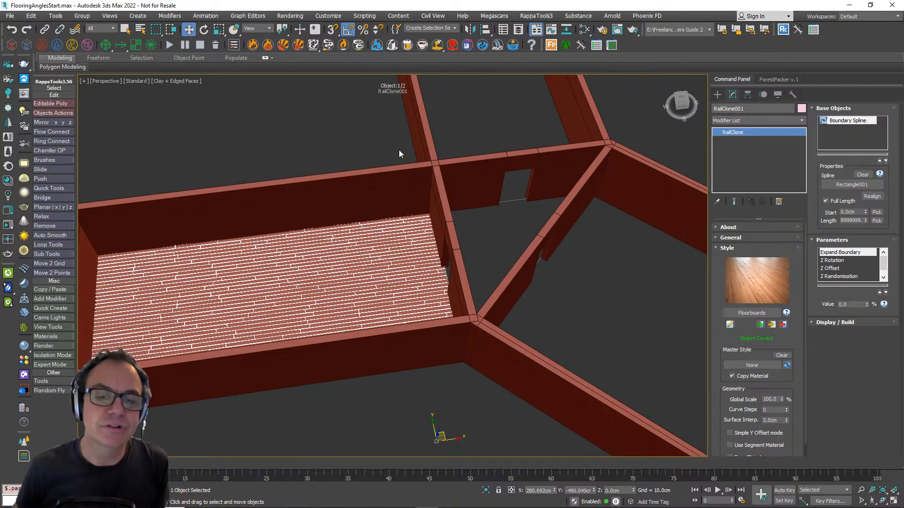
pyautogui.scroll(-4, 386, 263)
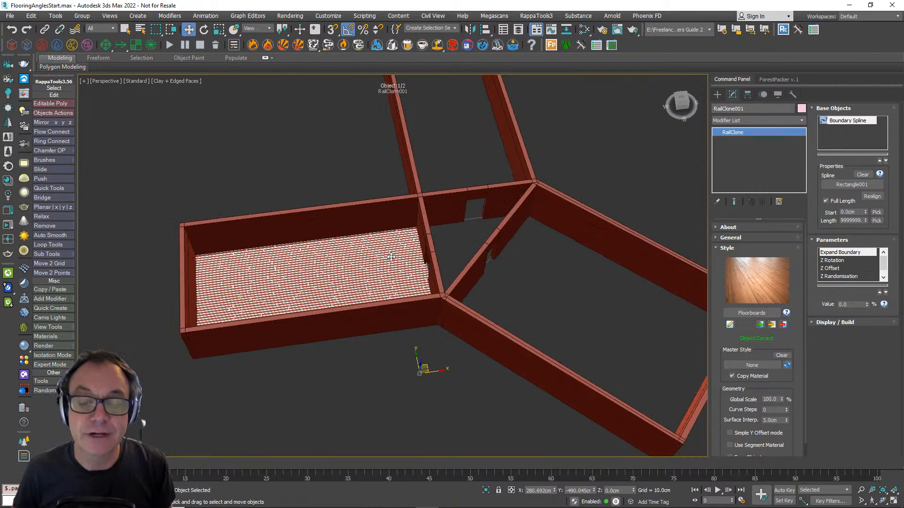
pyautogui.scroll(4, 386, 263)
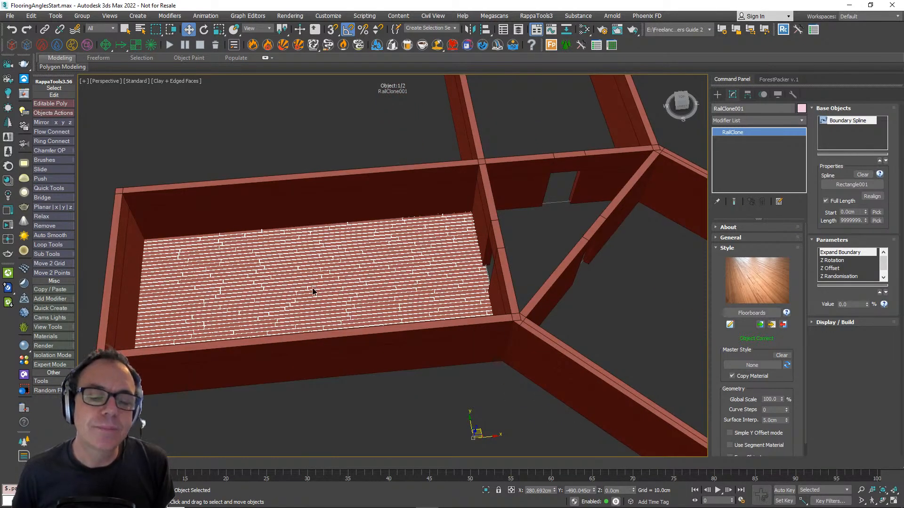
# - Select the left-hand room's rectangle and convert it to an Editable Spline
pyautogui.rightClick(313, 288)
pyautogui.click(298, 278)
pyautogui.click(487, 260)
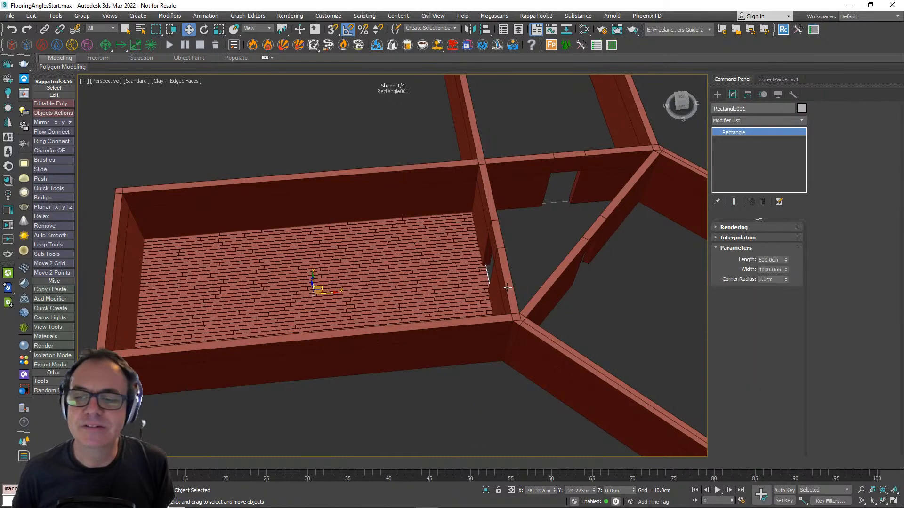
pyautogui.rightClick(752, 135)
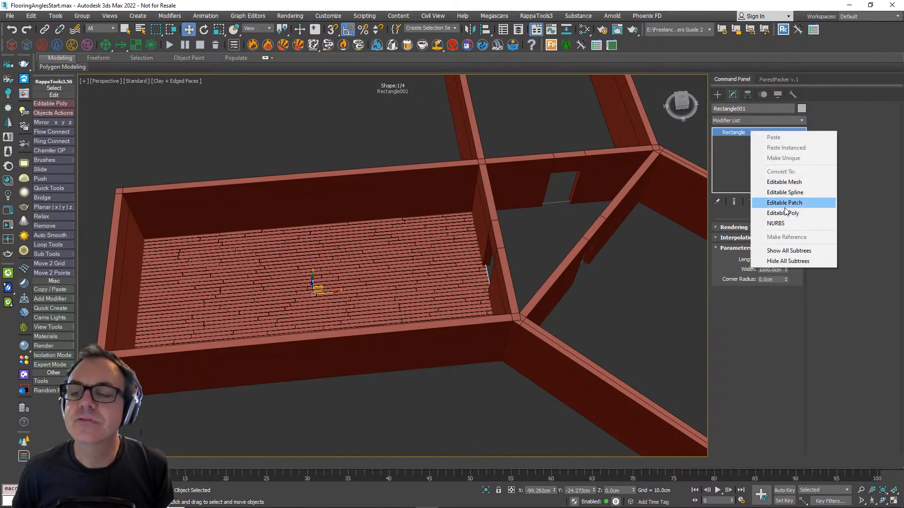
pyautogui.click(785, 193)
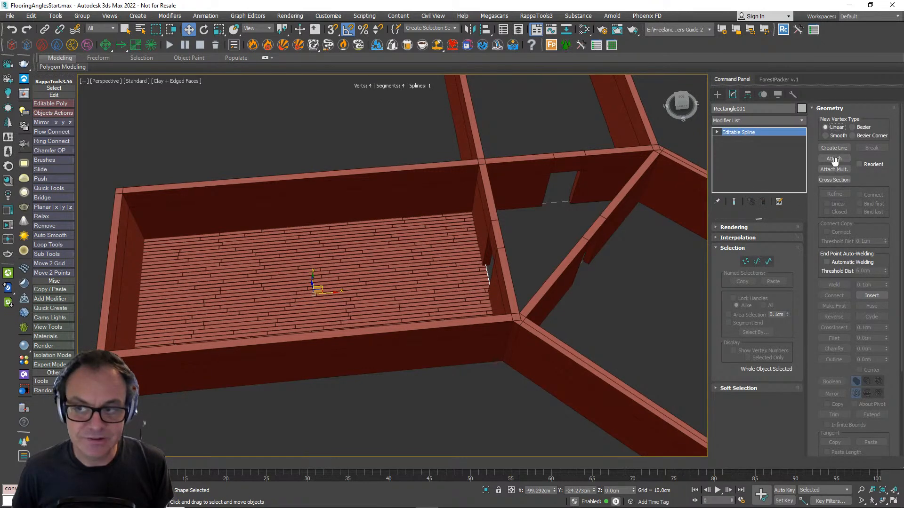
# - Attach the outlines of the triangular hall and the other two rooms to the left-hand room's editable spline
pyautogui.click(834, 159)
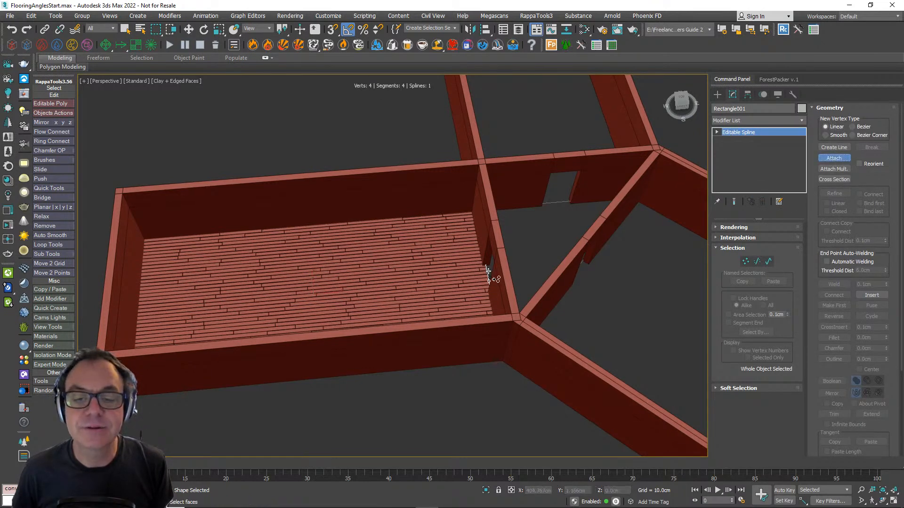
pyautogui.click(488, 272)
pyautogui.moveTo(621, 281); pyautogui.dragTo(473, 317, button='middle')
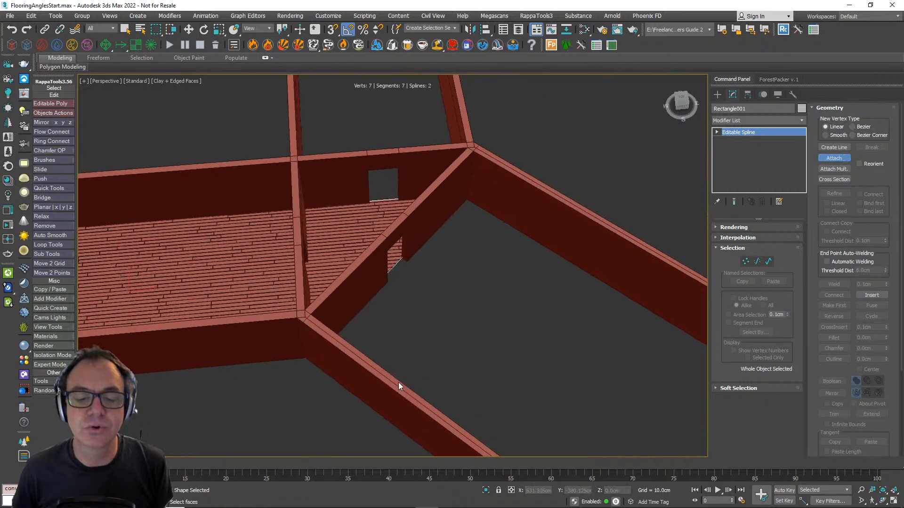
pyautogui.keyDown('alt'); pyautogui.moveTo(398, 382); pyautogui.dragTo(413, 365, button='middle'); pyautogui.keyUp('alt')
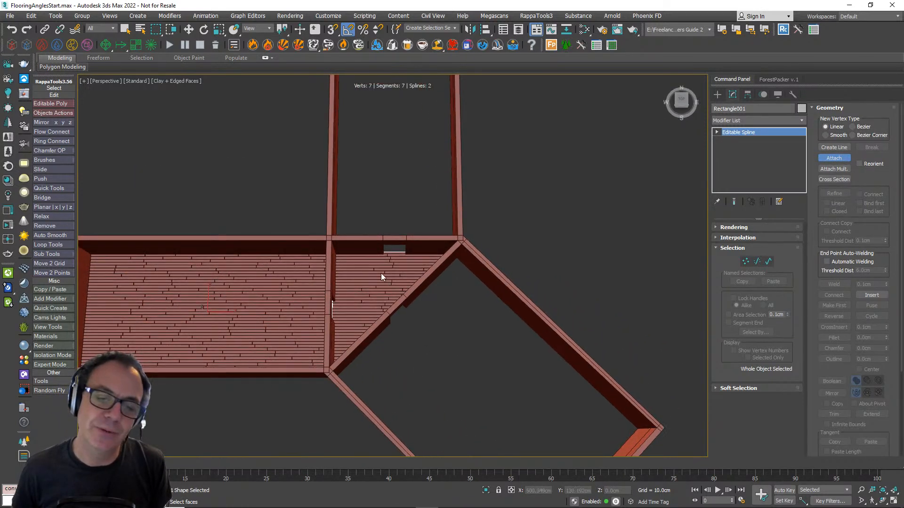
pyautogui.keyDown('alt'); pyautogui.moveTo(381, 276); pyautogui.dragTo(385, 387, button='middle'); pyautogui.keyUp('alt')
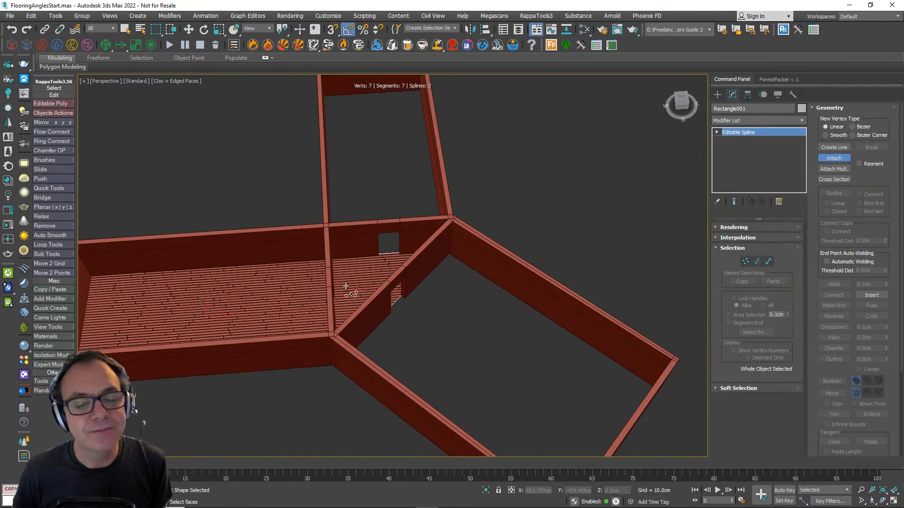
pyautogui.click(346, 286)
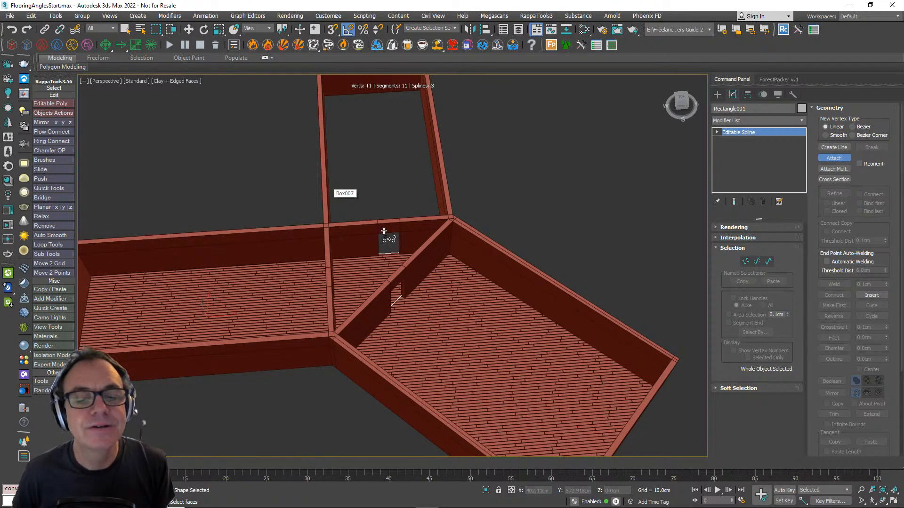
pyautogui.click(384, 230)
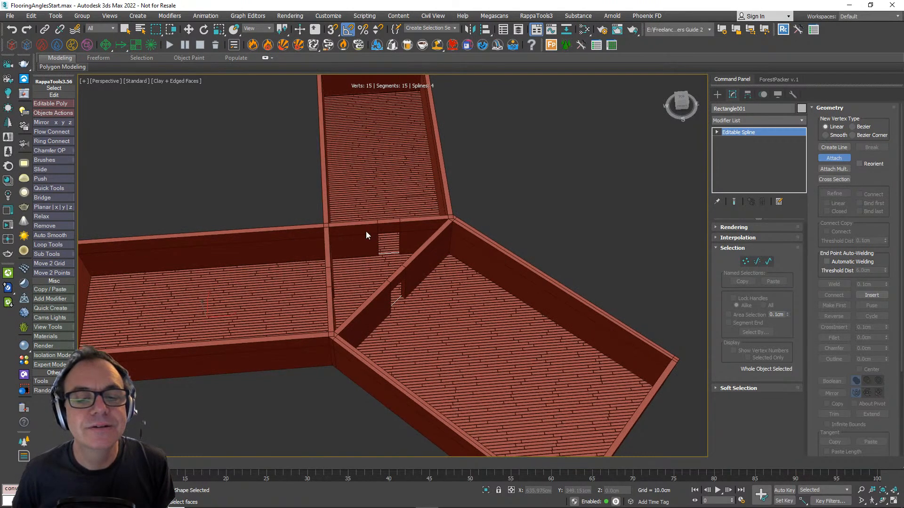
pyautogui.click(834, 163)
# - Select the floorboards RailClone object and open its style in the Style Editor
pyautogui.moveTo(490, 311); pyautogui.dragTo(464, 329, button='middle')
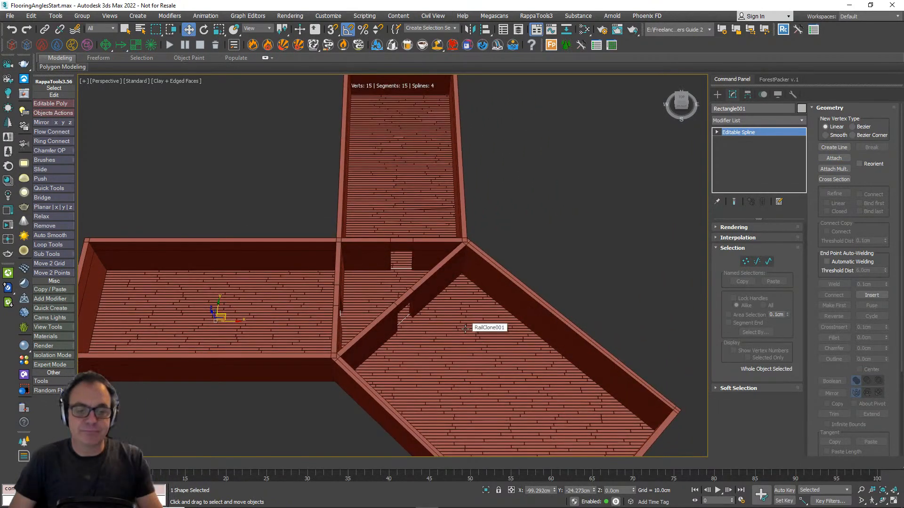
pyautogui.keyDown('alt'); pyautogui.moveTo(466, 329); pyautogui.dragTo(482, 296, button='middle'); pyautogui.keyUp('alt')
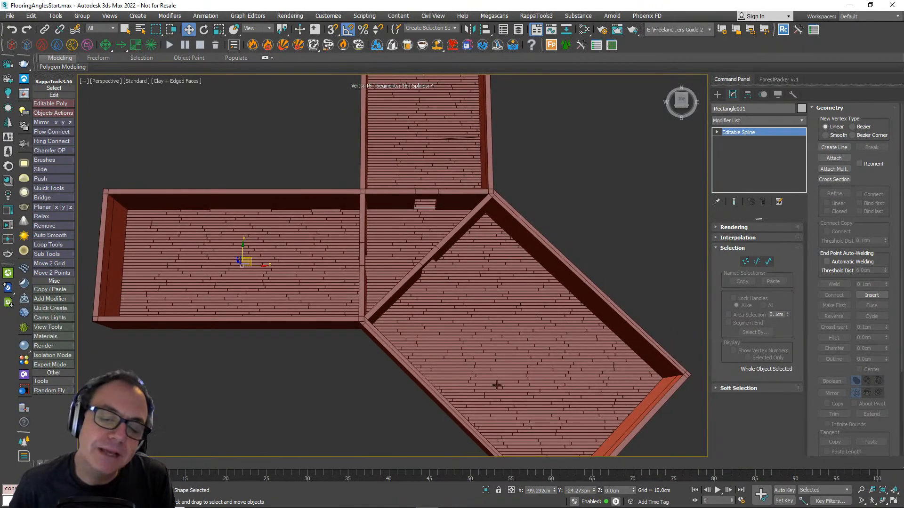
pyautogui.scroll(-5, 471, 327)
pyautogui.scroll(3, 445, 279)
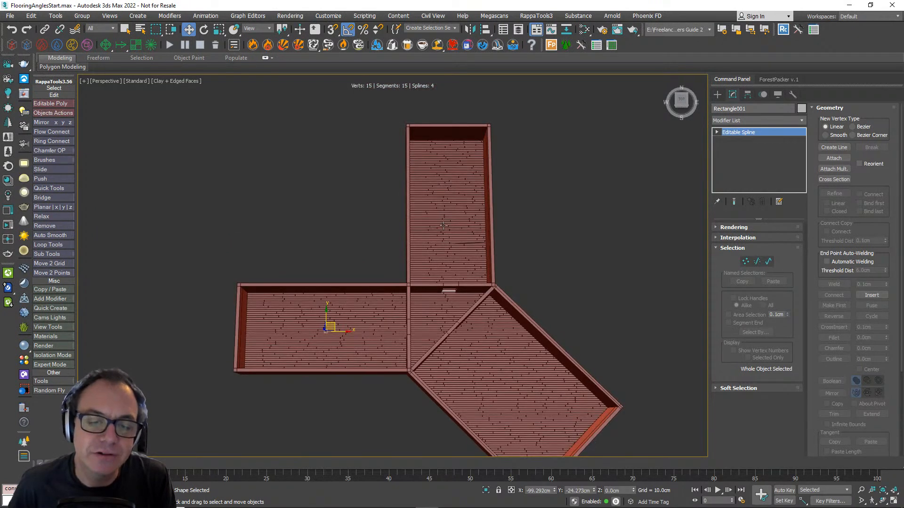
pyautogui.scroll(2, 436, 329)
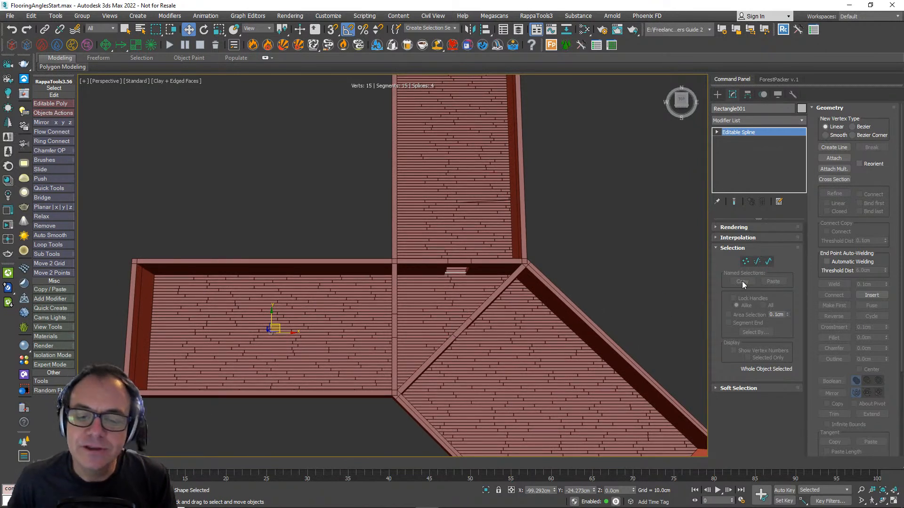
pyautogui.click(473, 376)
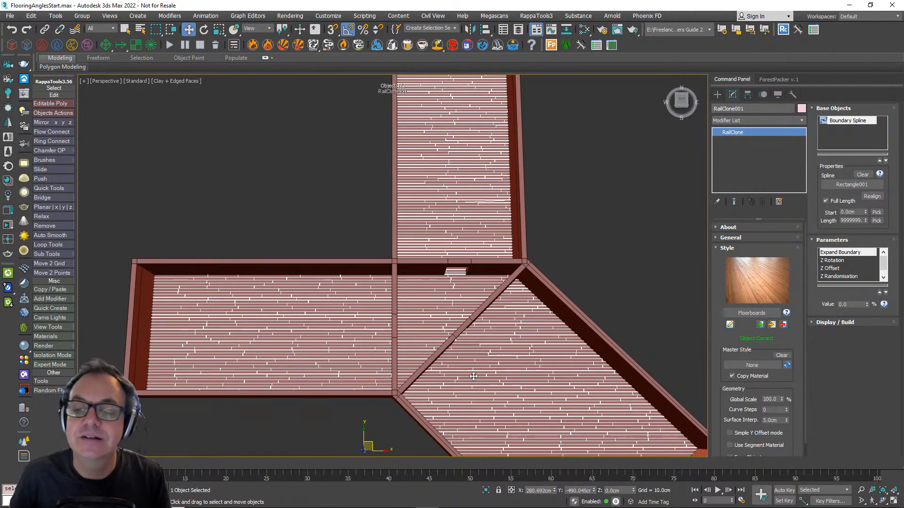
pyautogui.click(730, 324)
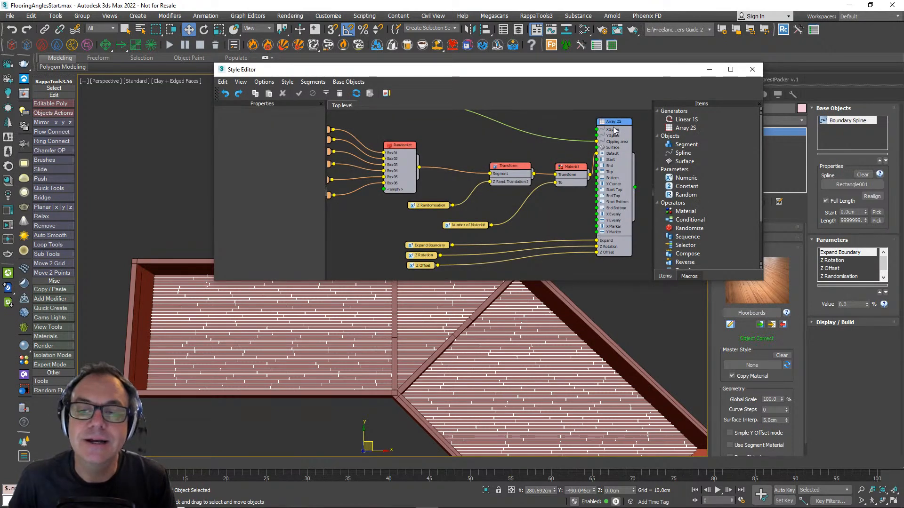
# - Set the Array 2S generator's clipping area Auto align to to Spline
pyautogui.click(615, 131)
pyautogui.moveTo(335, 194); pyautogui.dragTo(333, 188, button='middle')
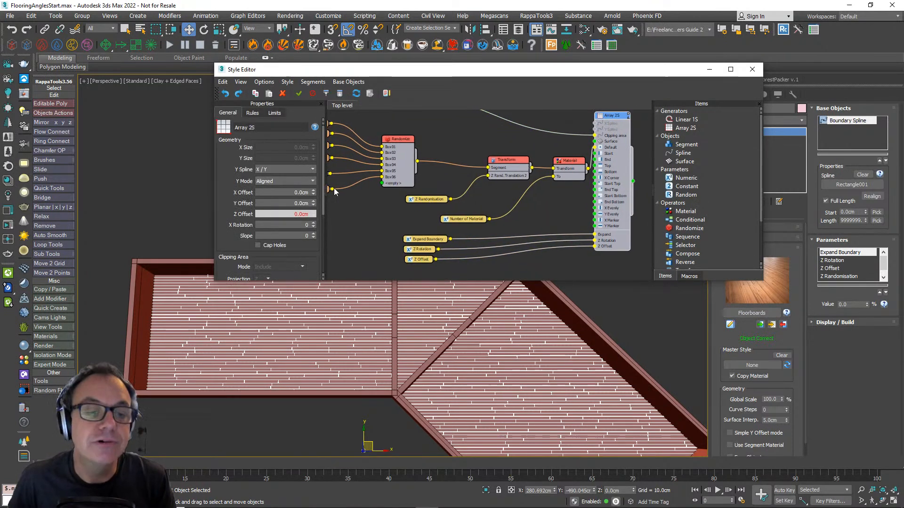
pyautogui.moveTo(324, 193); pyautogui.dragTo(325, 255)
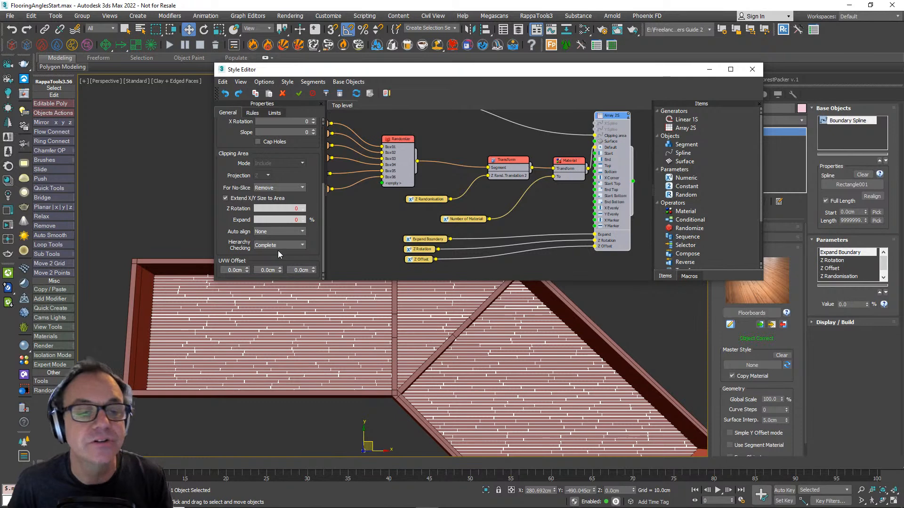
pyautogui.click(277, 234)
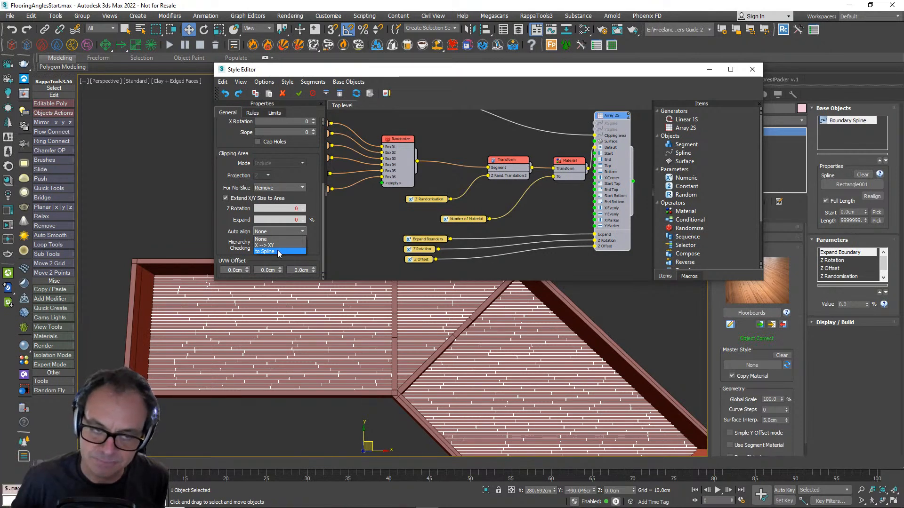
pyautogui.click(278, 251)
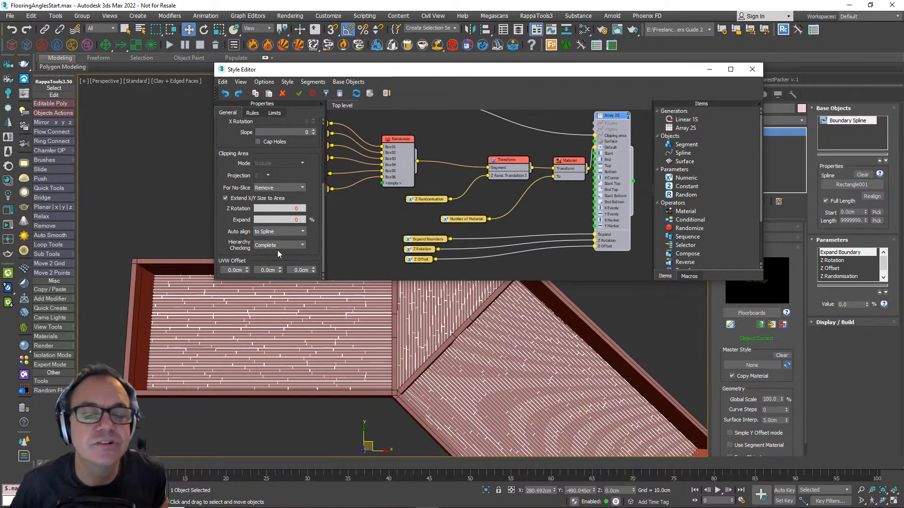
pyautogui.keyDown('alt'); pyautogui.moveTo(484, 373); pyautogui.dragTo(518, 367, button='middle'); pyautogui.keyUp('alt')
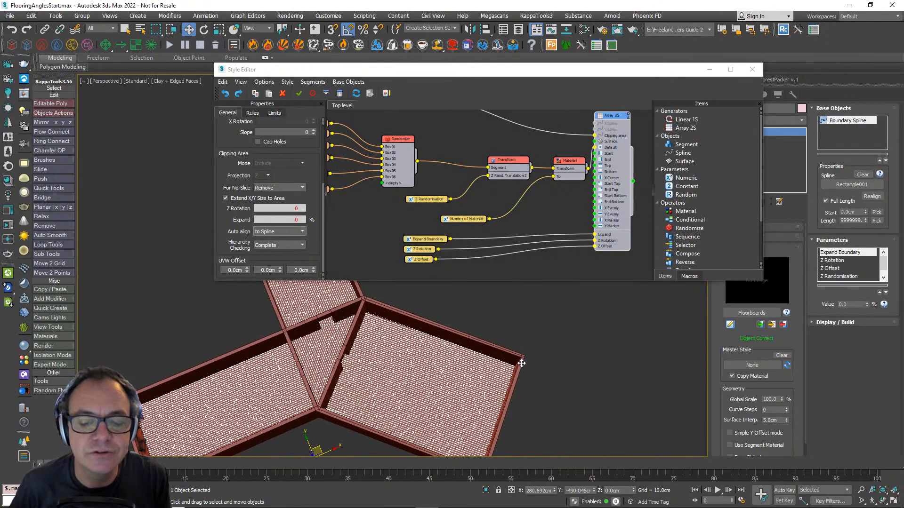
# - Select the floorboards object's base spline from the viewport and start editing it at vertex level
pyautogui.keyDown('alt'); pyautogui.moveTo(488, 397); pyautogui.dragTo(430, 415, button='middle'); pyautogui.keyUp('alt')
pyautogui.moveTo(314, 406); pyautogui.dragTo(424, 401, button='middle')
pyautogui.scroll(4, 427, 377)
pyautogui.moveTo(502, 75); pyautogui.dragTo(395, 41)
pyautogui.rightClick(389, 353)
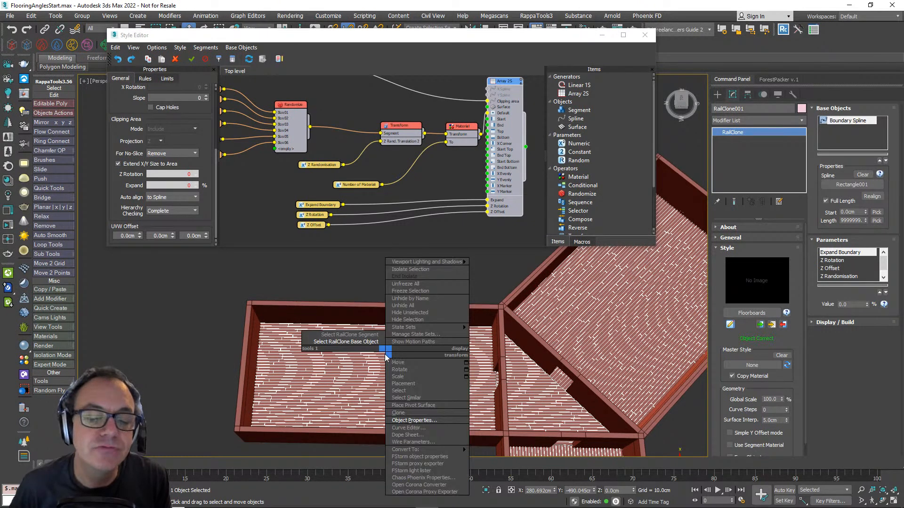
pyautogui.click(372, 344)
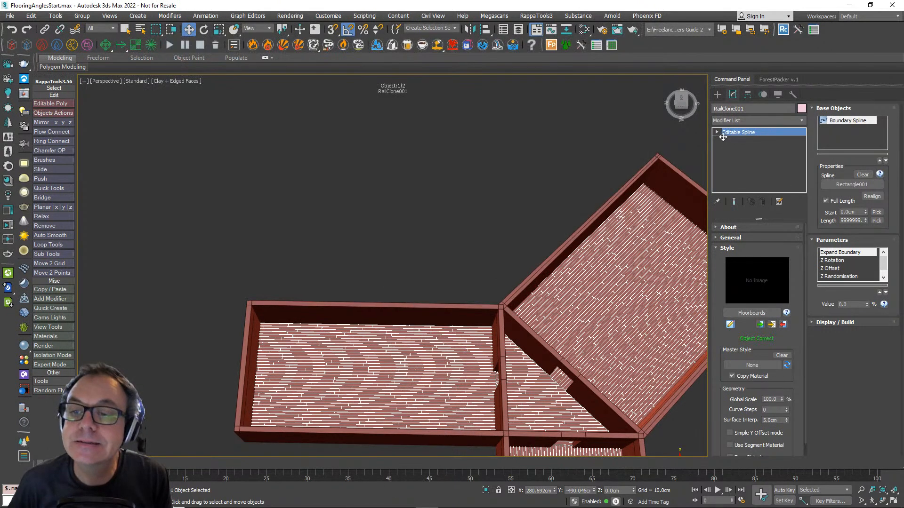
pyautogui.click(723, 135)
pyautogui.click(746, 261)
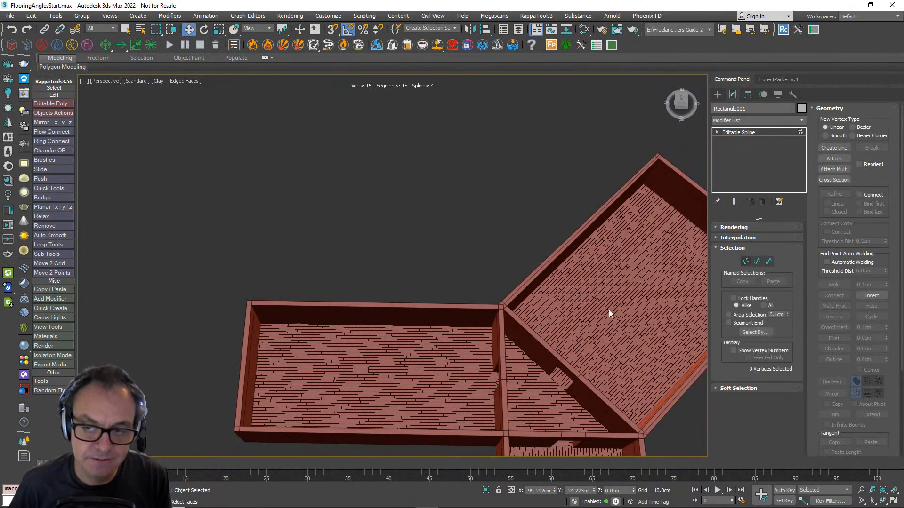
# - Make the upper-left corner of the left-hand room's outline the first vertex of its spline
pyautogui.moveTo(450, 335); pyautogui.dragTo(350, 273, button='middle')
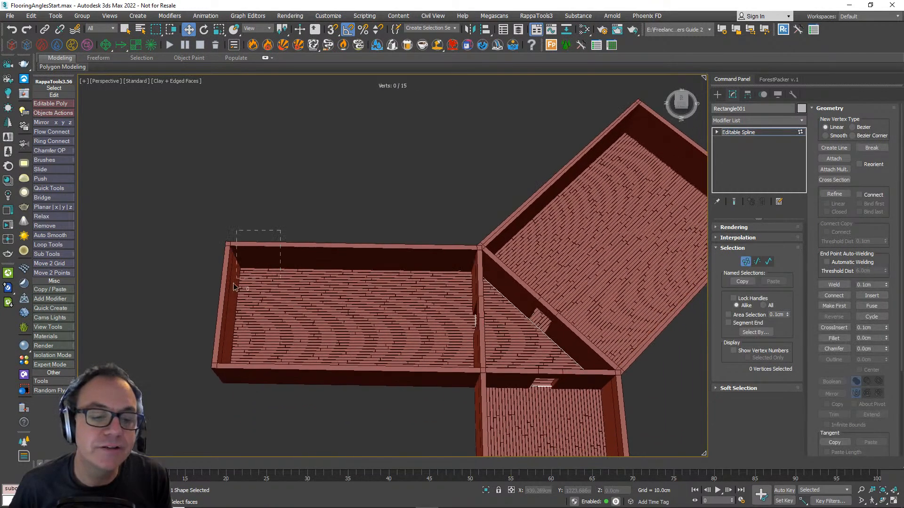
pyautogui.moveTo(218, 295); pyautogui.dragTo(218, 297)
pyautogui.scroll(4, 245, 277)
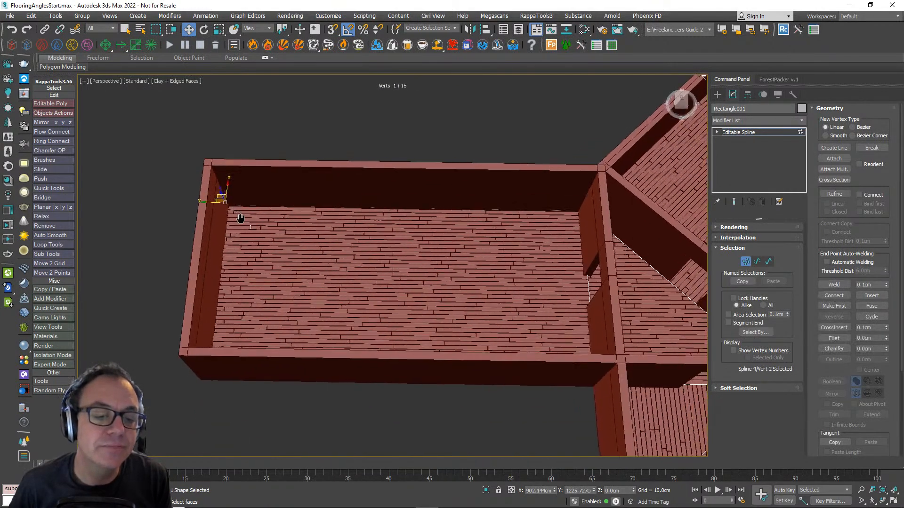
pyautogui.rightClick(237, 216)
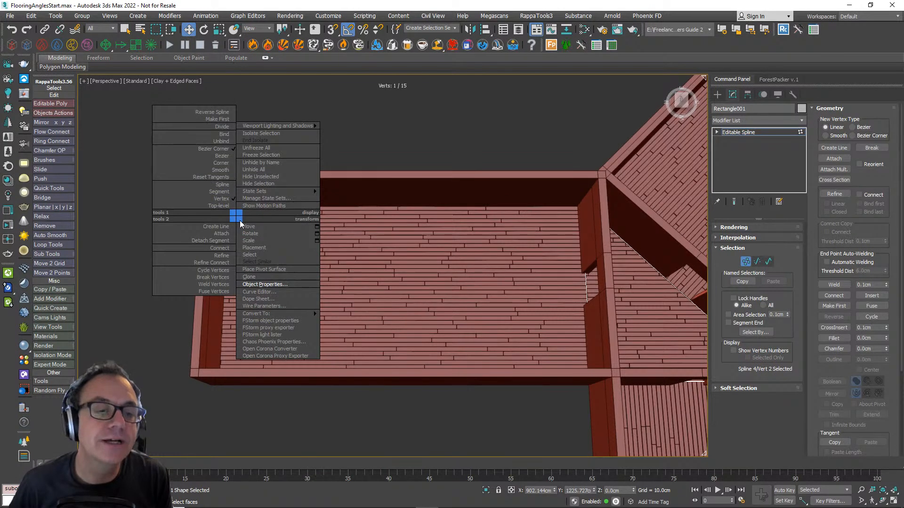
pyautogui.click(222, 119)
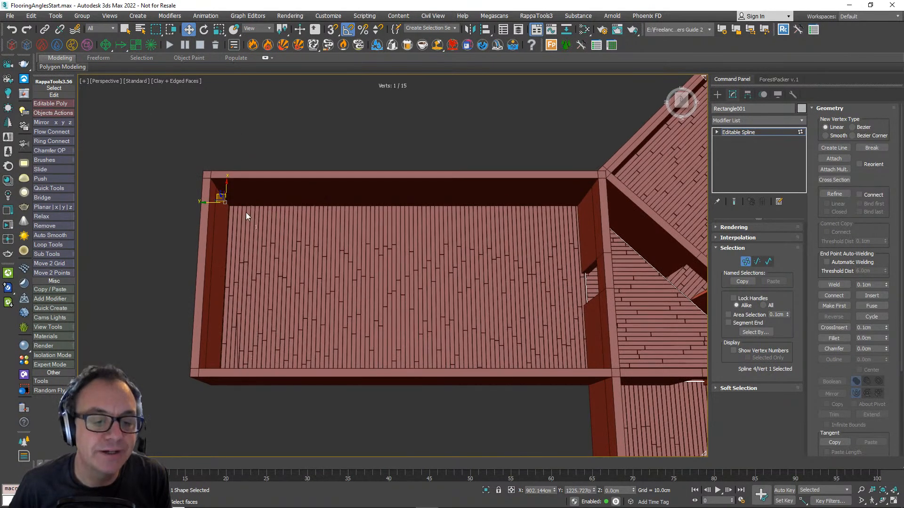
# - Make the lower-left corner of the left-hand room's outline its first vertex to run the boards along the room's length
pyautogui.keyDown('alt'); pyautogui.moveTo(250, 346); pyautogui.dragTo(256, 339, button='middle'); pyautogui.keyUp('alt')
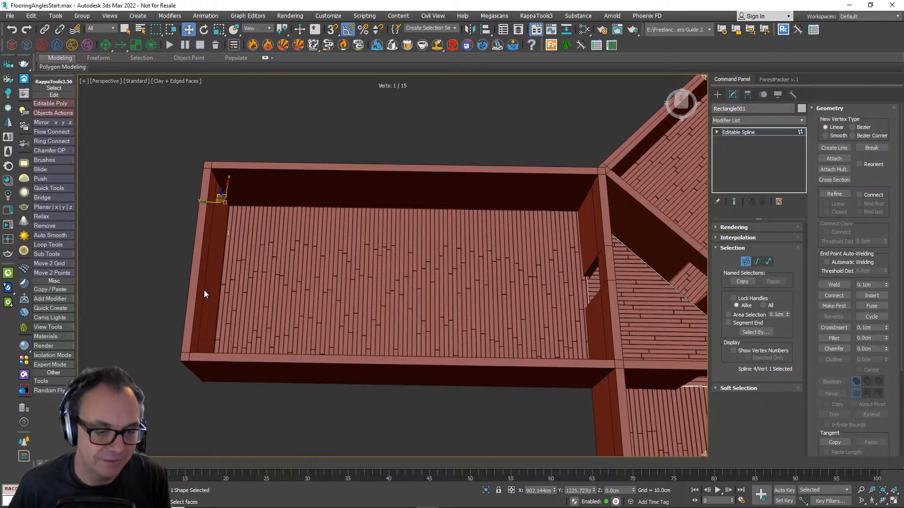
pyautogui.moveTo(247, 417); pyautogui.dragTo(196, 385)
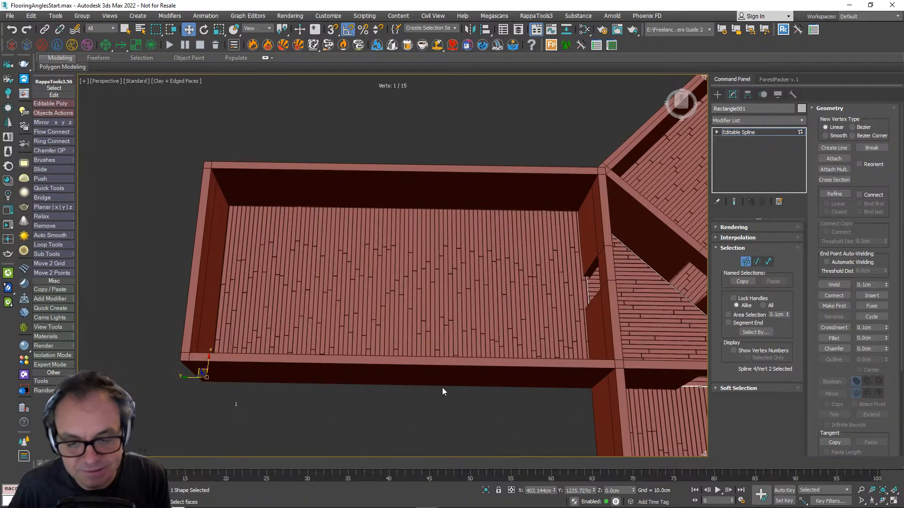
pyautogui.rightClick(178, 372)
pyautogui.click(151, 271)
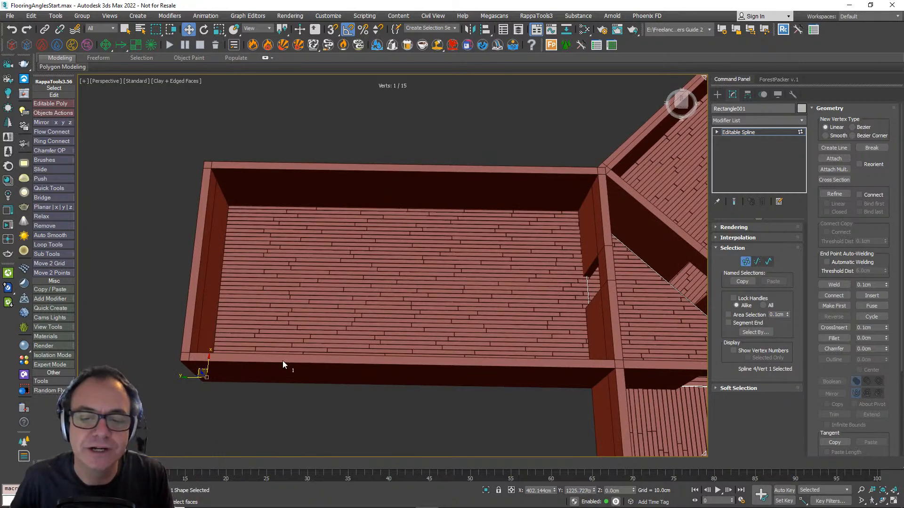
# - Make the near outer corner of the angled right-hand room's outline the first vertex of its spline
pyautogui.scroll(-3, 335, 359)
pyautogui.moveTo(401, 352); pyautogui.dragTo(313, 256, button='middle')
pyautogui.scroll(-3, 320, 329)
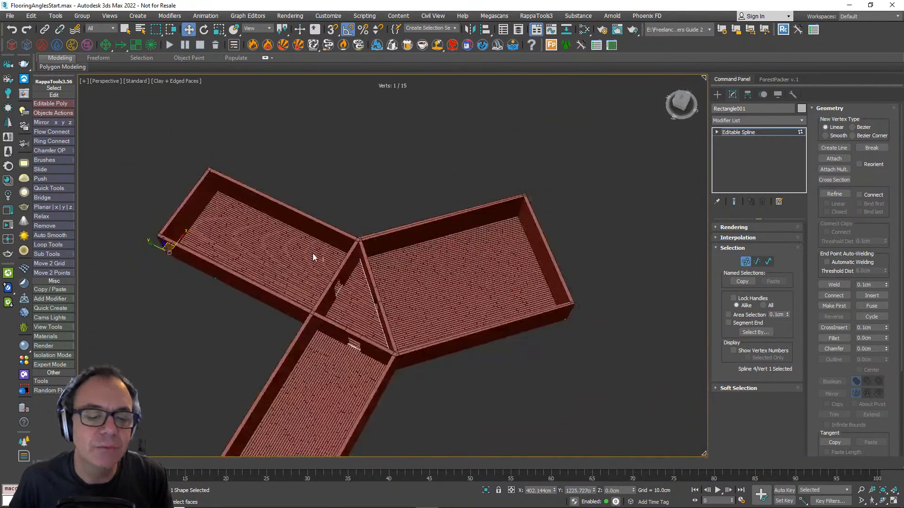
pyautogui.keyDown('alt'); pyautogui.moveTo(390, 291); pyautogui.dragTo(361, 319, button='middle'); pyautogui.keyUp('alt')
pyautogui.moveTo(484, 373); pyautogui.dragTo(397, 341, button='middle')
pyautogui.moveTo(492, 360); pyautogui.dragTo(458, 340)
pyautogui.scroll(3, 459, 340)
pyautogui.rightClick(459, 339)
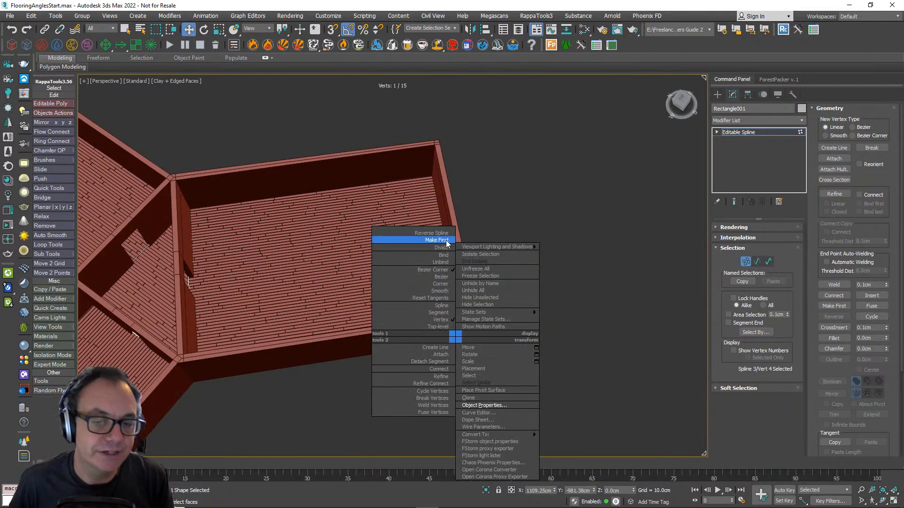
pyautogui.click(415, 242)
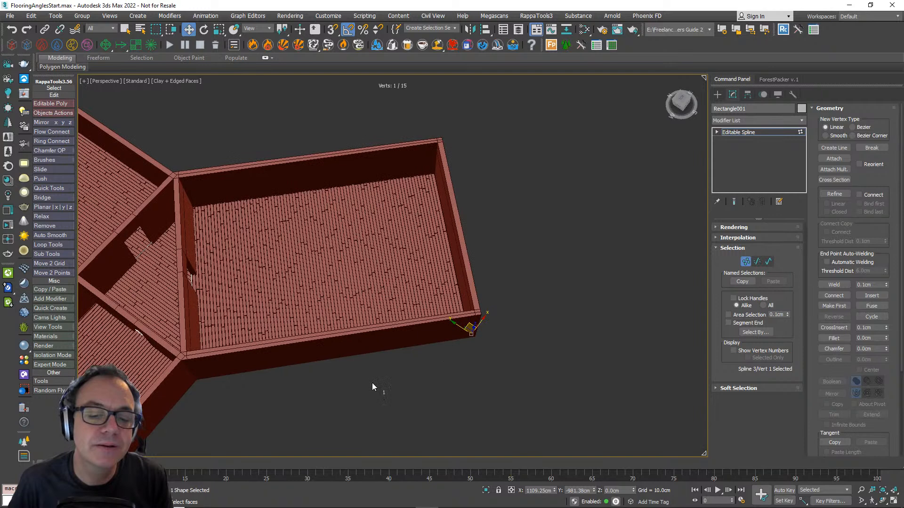
# - Make the far outer corner of the angled right-hand room's outline its first vertex
pyautogui.moveTo(510, 187); pyautogui.dragTo(411, 165)
pyautogui.rightClick(408, 163)
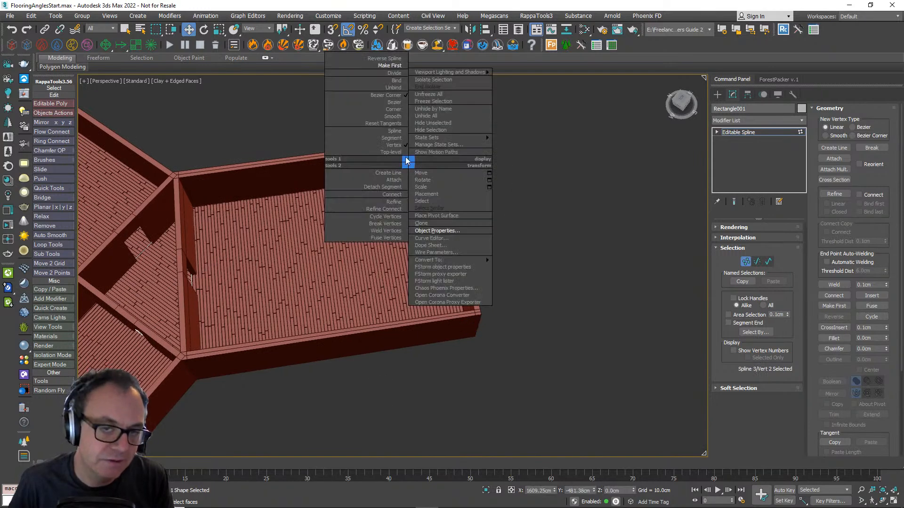
pyautogui.click(393, 66)
# - Switch to spline-level editing and select the triangular hall's outline at the doorway
pyautogui.moveTo(170, 273); pyautogui.dragTo(275, 263, button='middle')
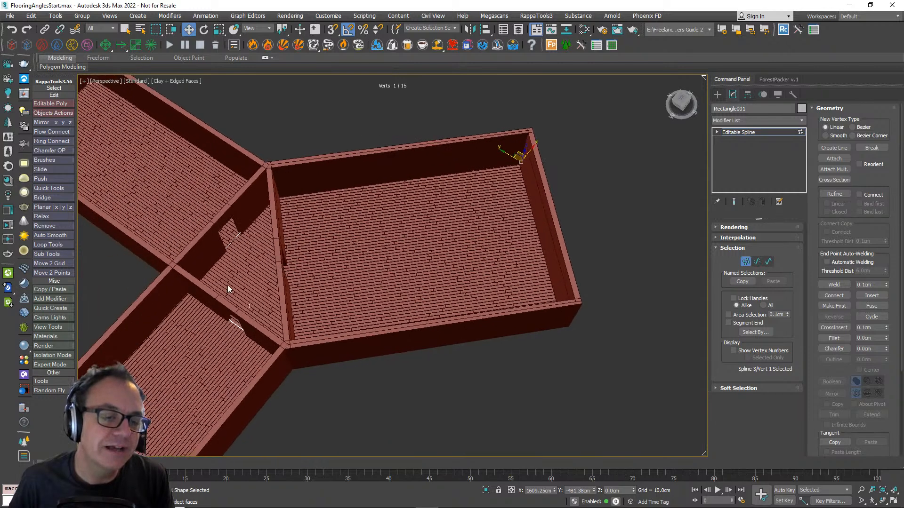
pyautogui.scroll(3, 227, 284)
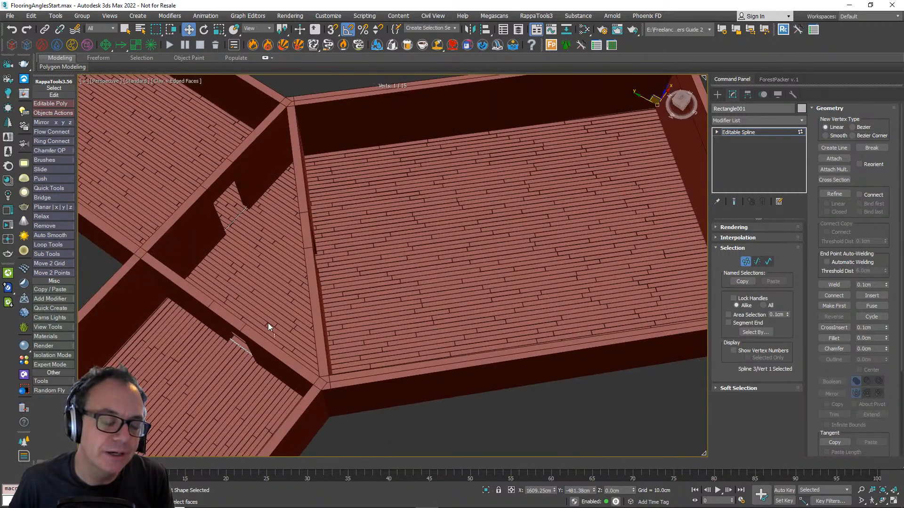
pyautogui.moveTo(268, 323); pyautogui.dragTo(347, 321, button='middle')
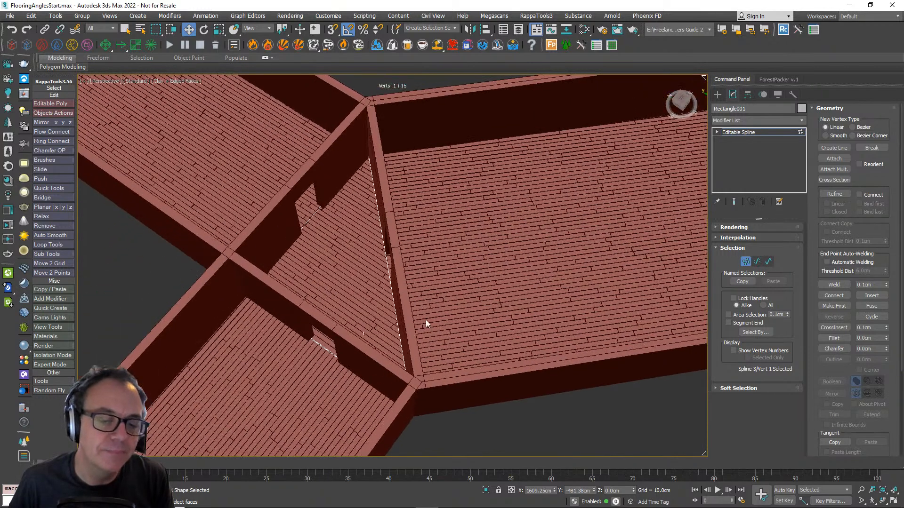
pyautogui.click(757, 262)
pyautogui.click(757, 262)
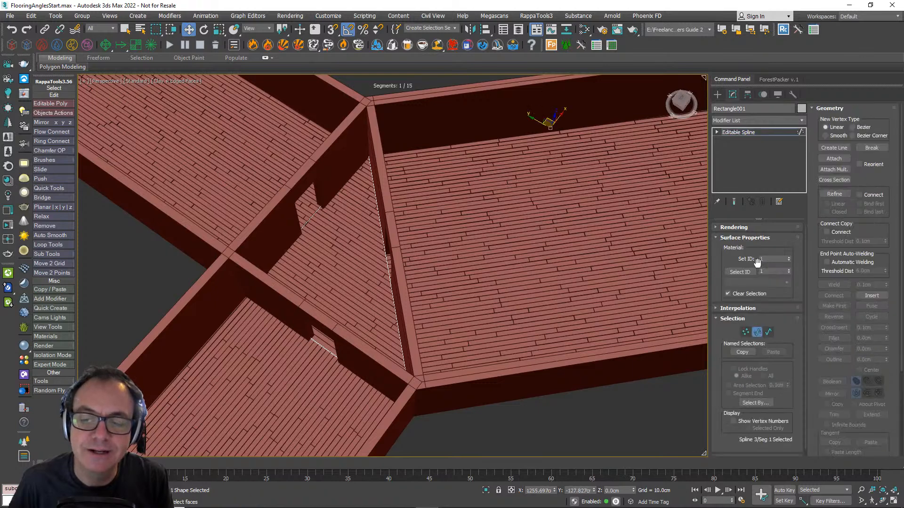
pyautogui.click(768, 332)
pyautogui.scroll(6, 281, 381)
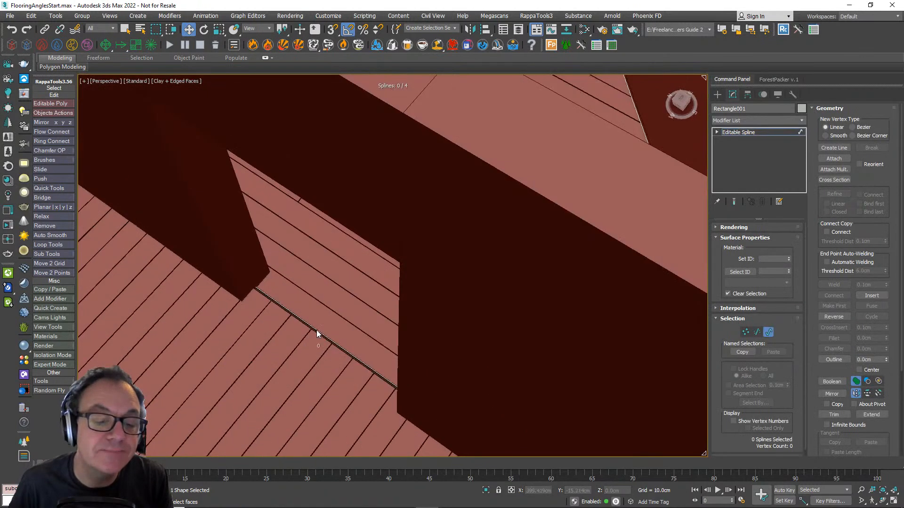
pyautogui.click(318, 331)
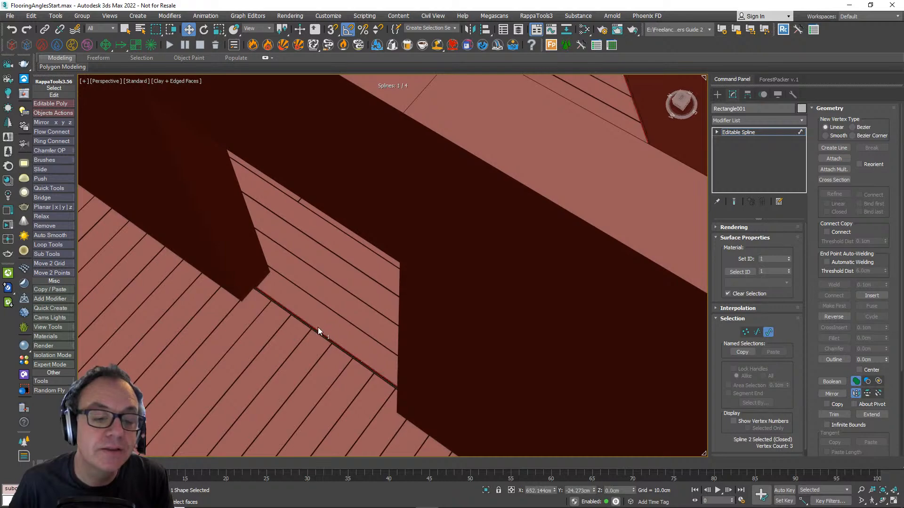
# - Try to copy the triangular hall's spline away from the rooms
pyautogui.scroll(-8, 319, 329)
pyautogui.scroll(3, 413, 304)
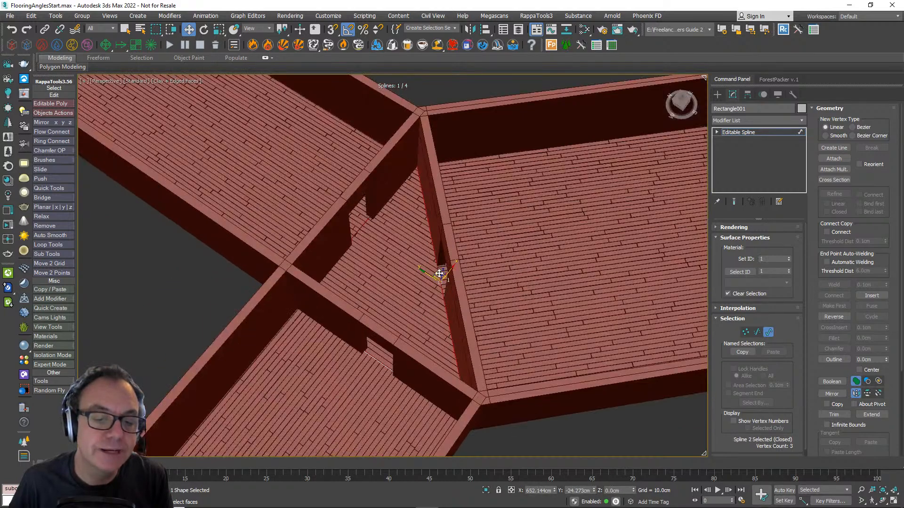
pyautogui.keyDown('shift'); pyautogui.moveTo(439, 275); pyautogui.dragTo(119, 290); pyautogui.keyUp('shift')
pyautogui.keyDown('shift'); pyautogui.moveTo(290, 306); pyautogui.dragTo(425, 314); pyautogui.keyUp('shift')
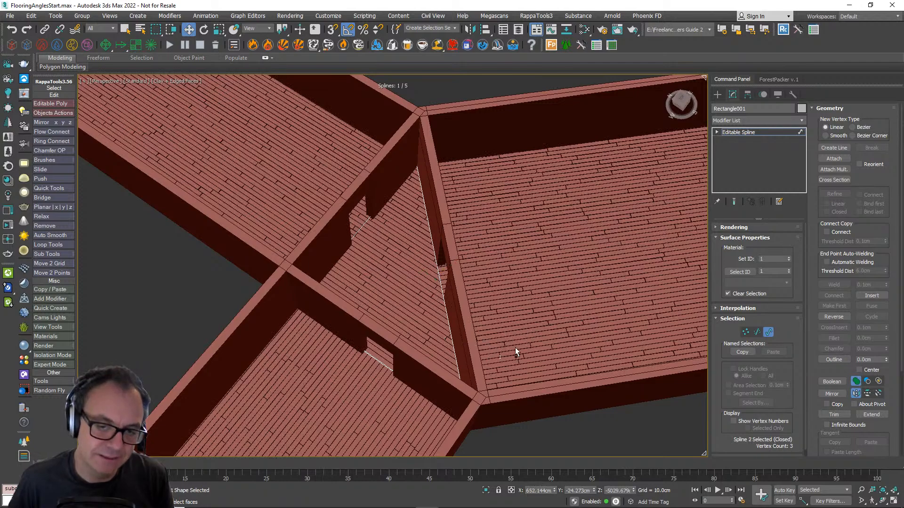
pyautogui.hotkey('ctrl', 'z')
# - From a top-down view, copy the triangular hall's spline into the empty area above the left-hand room
pyautogui.moveTo(585, 337)
pyautogui.keyDown('alt'); pyautogui.mouseDown(button='middle')
pyautogui.moveTo(529, 357)
pyautogui.moveTo(562, 408)
pyautogui.mouseUp(button='middle'); pyautogui.keyUp('alt')
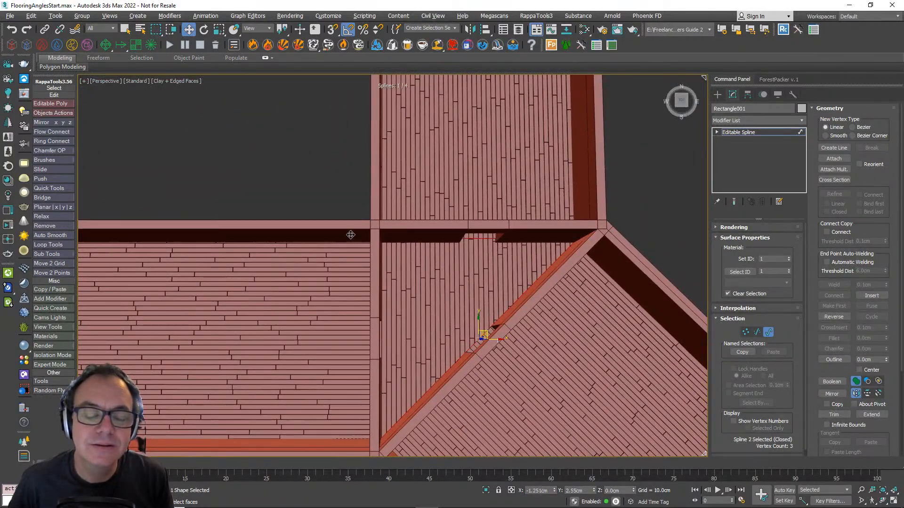
pyautogui.hotkey('ctrl', 'y')
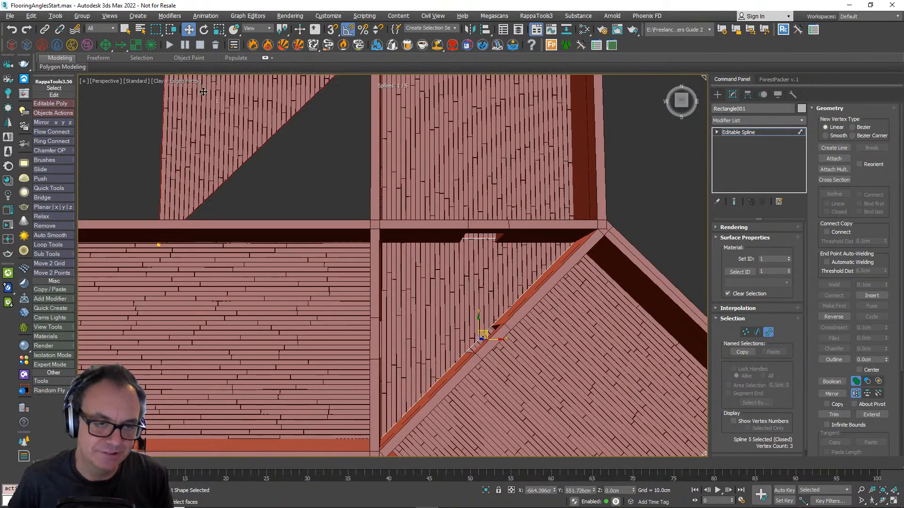
pyautogui.moveTo(195, 93)
pyautogui.keyDown('shift'); pyautogui.mouseDown()
pyautogui.moveTo(239, 171)
pyautogui.moveTo(205, 163)
pyautogui.mouseUp(); pyautogui.keyUp('shift')
pyautogui.scroll(-4, 246, 178)
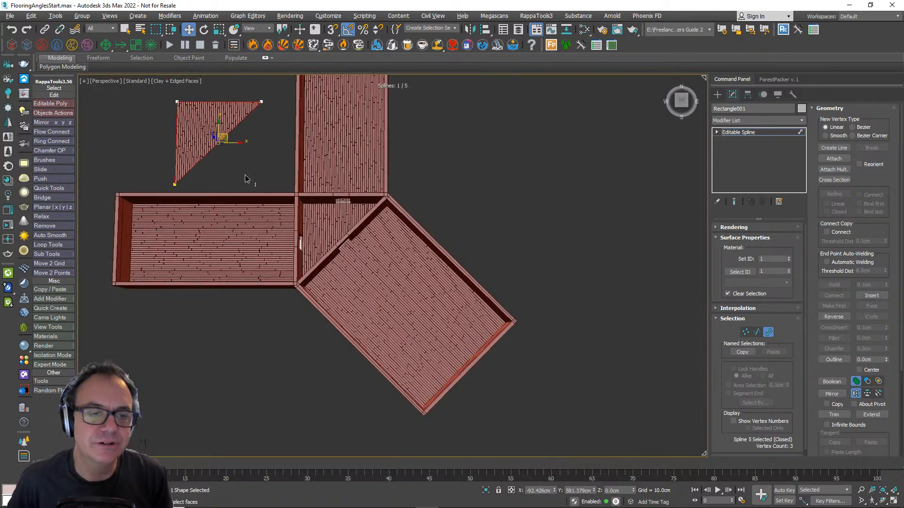
pyautogui.moveTo(246, 178)
pyautogui.mouseDown(button='middle')
pyautogui.moveTo(299, 202)
pyautogui.moveTo(334, 198)
pyautogui.mouseUp(button='middle')
# - Make the upper-right corner of the copied triangle the first vertex to align its boards with the diagonal edge
pyautogui.scroll(5, 292, 198)
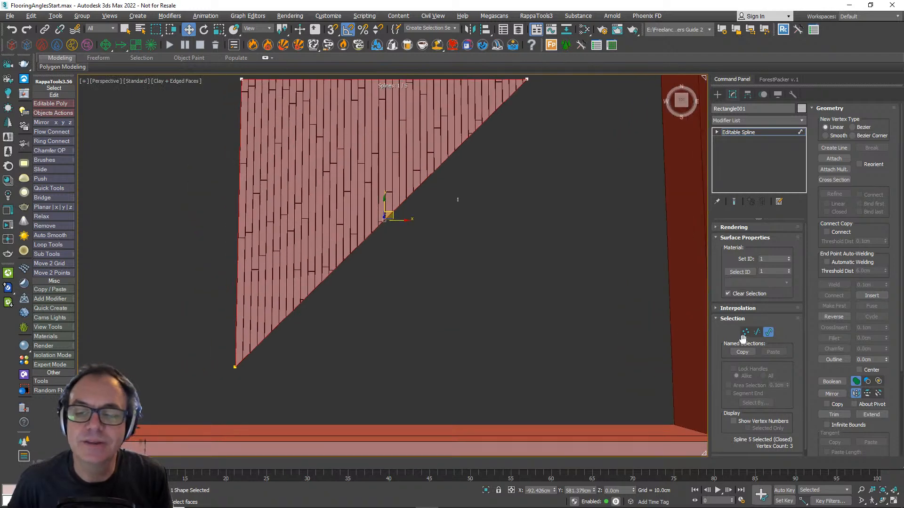
pyautogui.click(746, 332)
pyautogui.scroll(-2, 430, 301)
pyautogui.press('1')
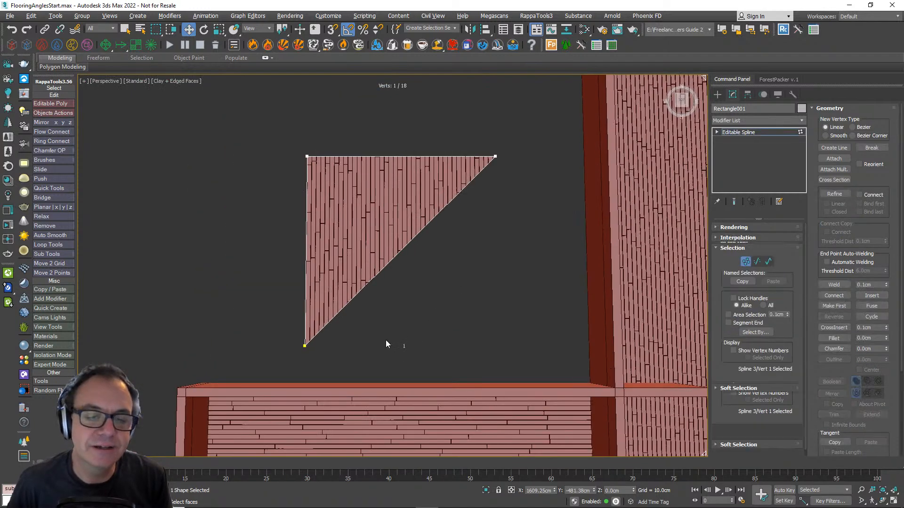
pyautogui.moveTo(326, 362); pyautogui.dragTo(487, 157)
pyautogui.rightClick(487, 156)
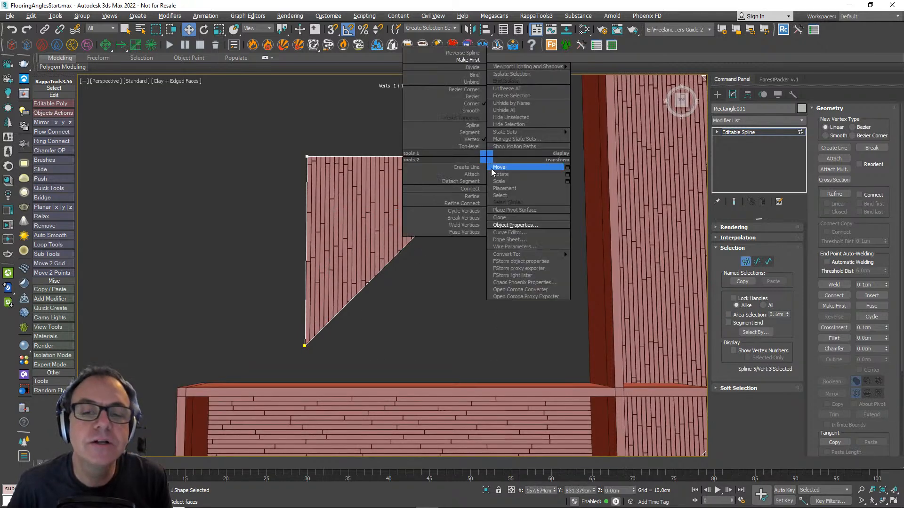
pyautogui.click(474, 60)
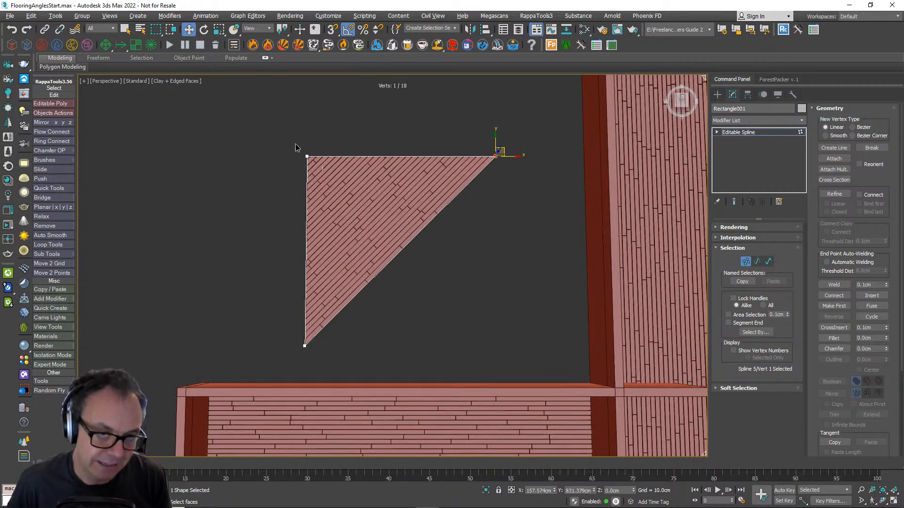
# - Make the upper-left corner of the copied triangle its first vertex and leave vertex-level editing
pyautogui.moveTo(313, 172); pyautogui.dragTo(313, 172)
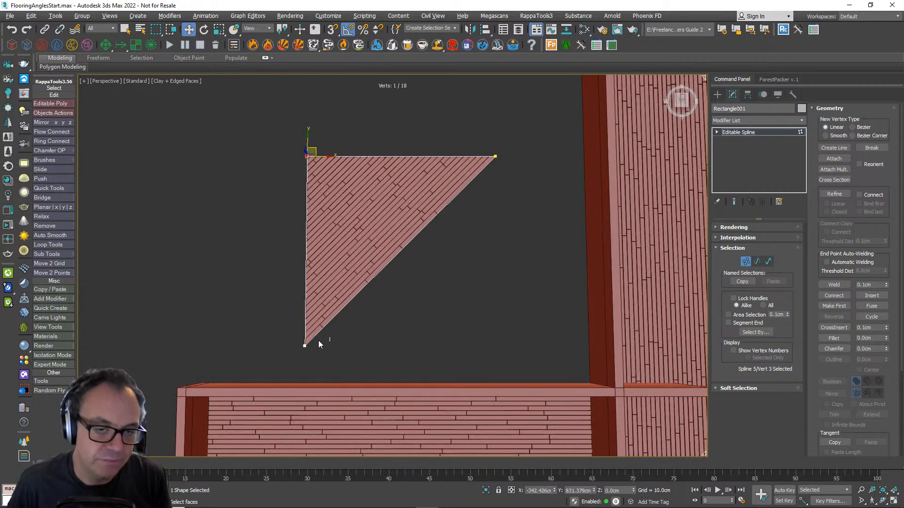
pyautogui.rightClick(315, 261)
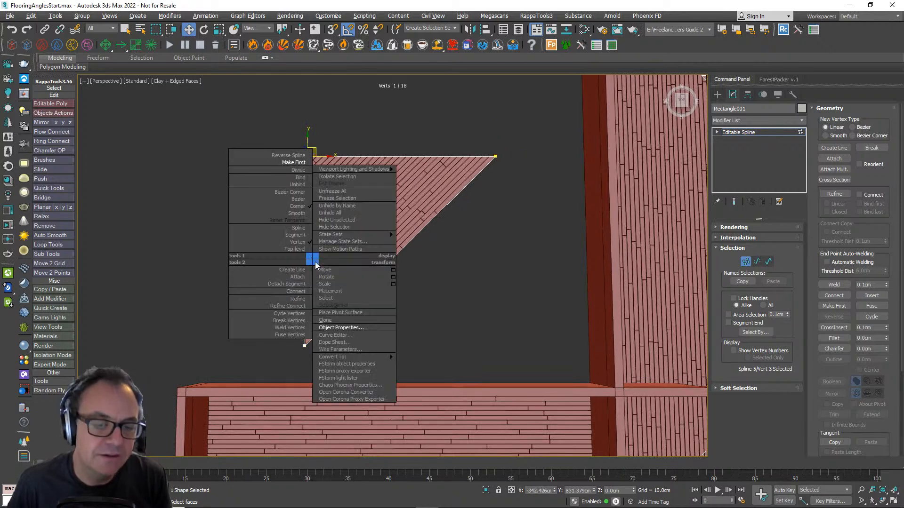
pyautogui.click(294, 162)
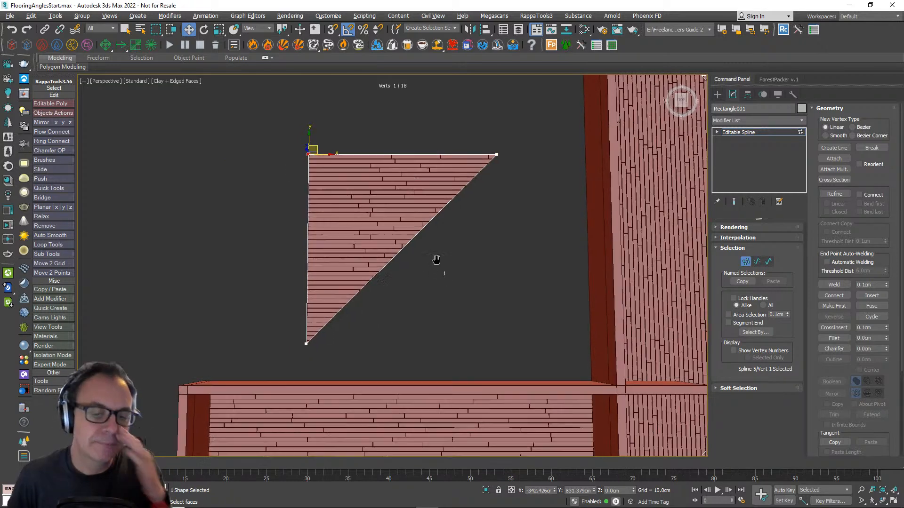
pyautogui.scroll(-4, 436, 262)
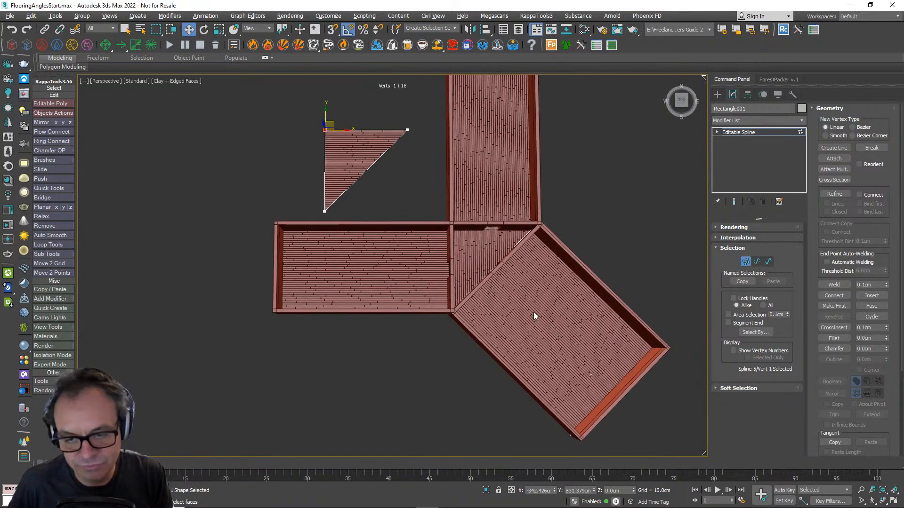
pyautogui.press('z')
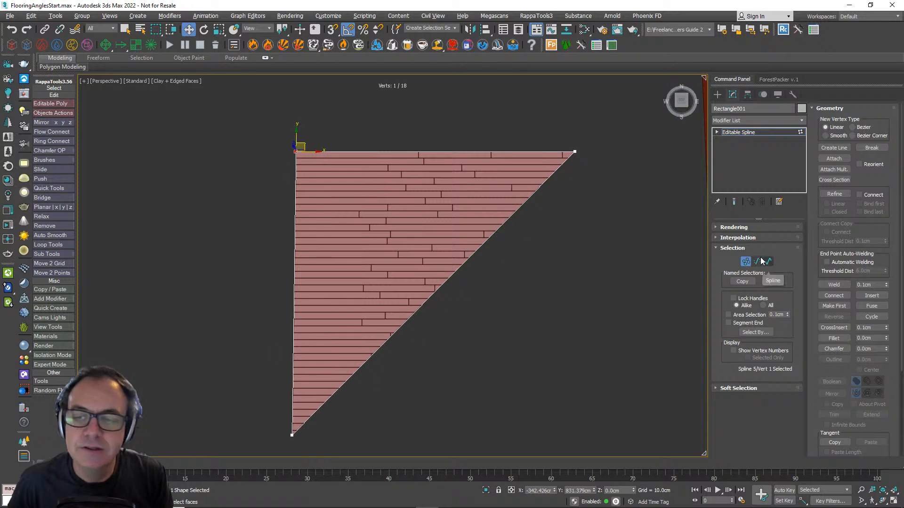
pyautogui.click(746, 261)
pyautogui.scroll(-3, 514, 346)
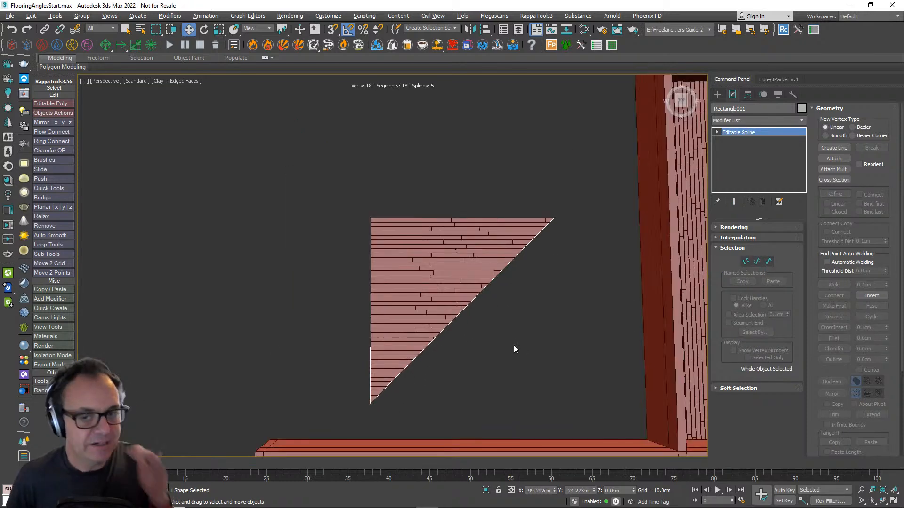
# - Delete the copied triangle spline beside the rooms and leave spline-level editing
pyautogui.scroll(-3, 513, 345)
pyautogui.scroll(-3, 427, 253)
pyautogui.scroll(2, 373, 228)
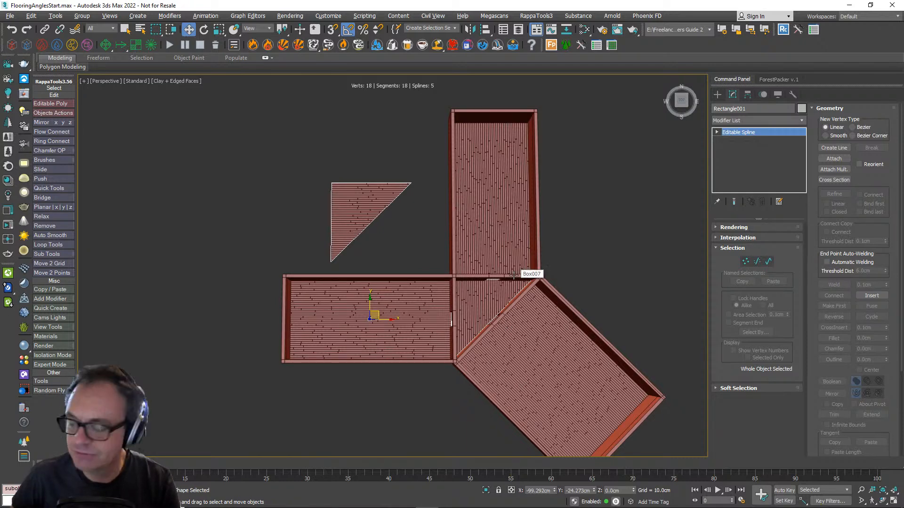
pyautogui.click(769, 261)
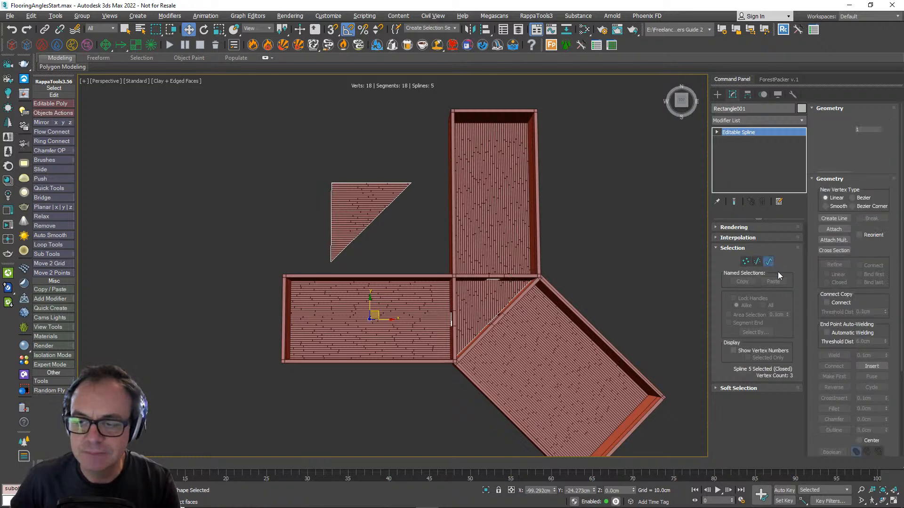
pyautogui.click(357, 234)
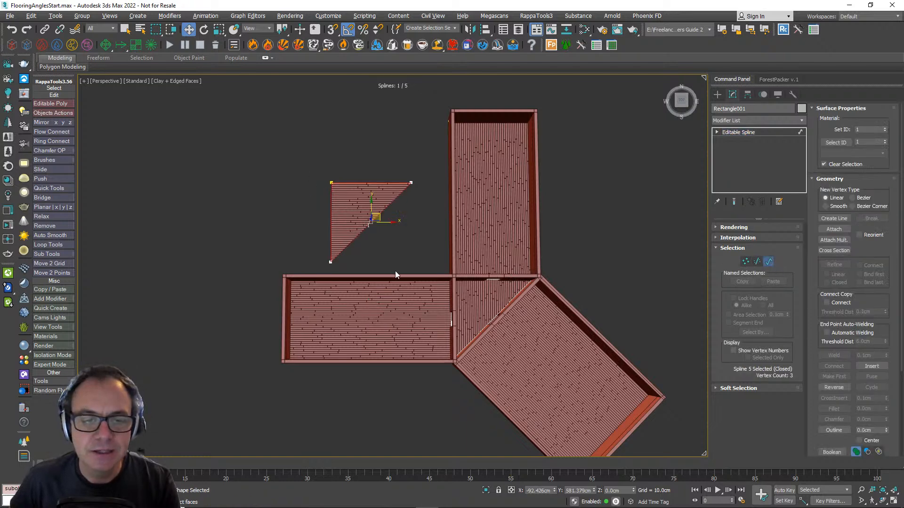
pyautogui.click(366, 230)
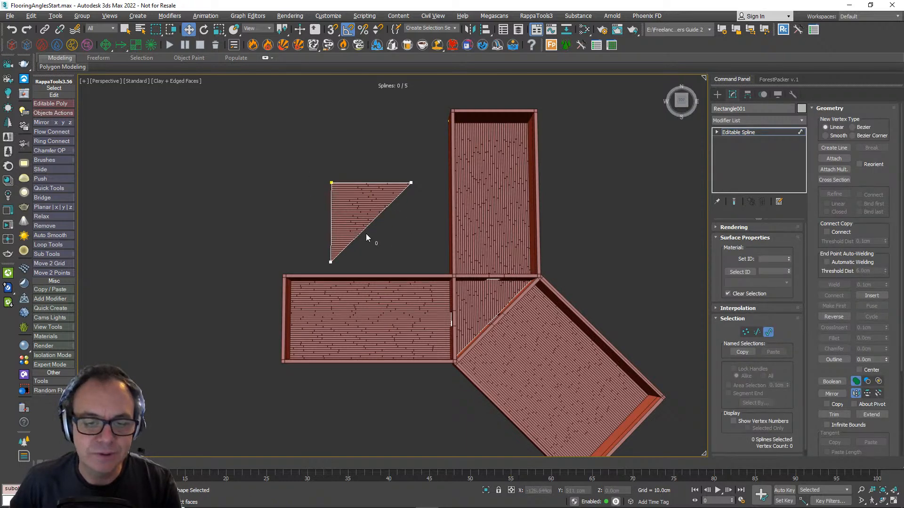
pyautogui.click(387, 256)
pyautogui.press('Delete')
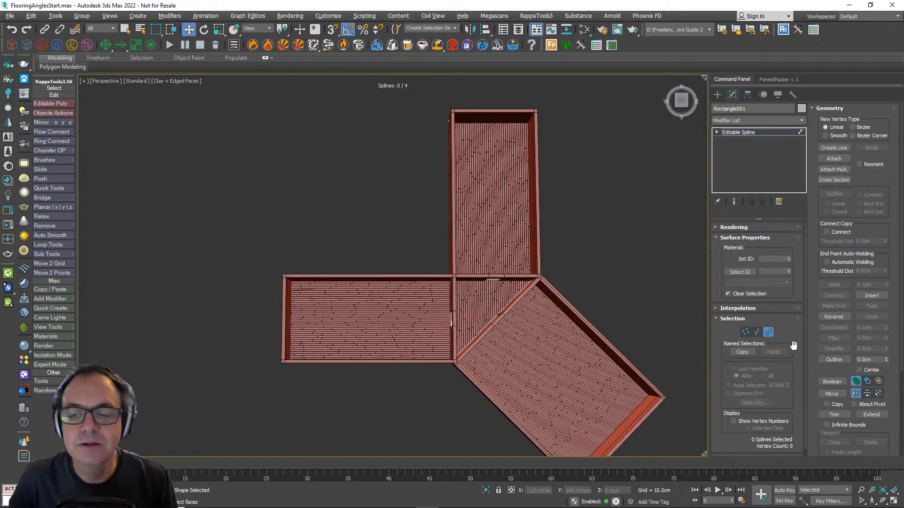
pyautogui.click(769, 332)
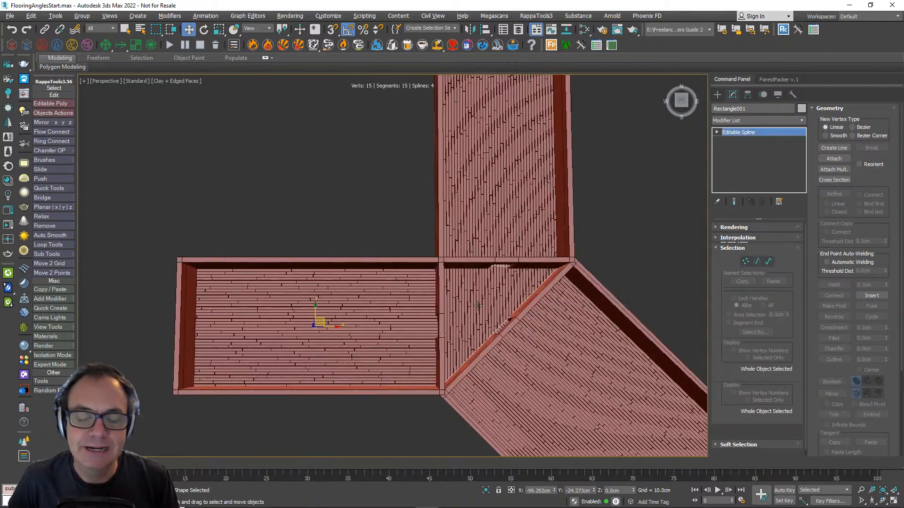
# - In the floor's RailClone style, set Auto align to None for the Array 2S generator's clipping area
pyautogui.scroll(4, 320, 316)
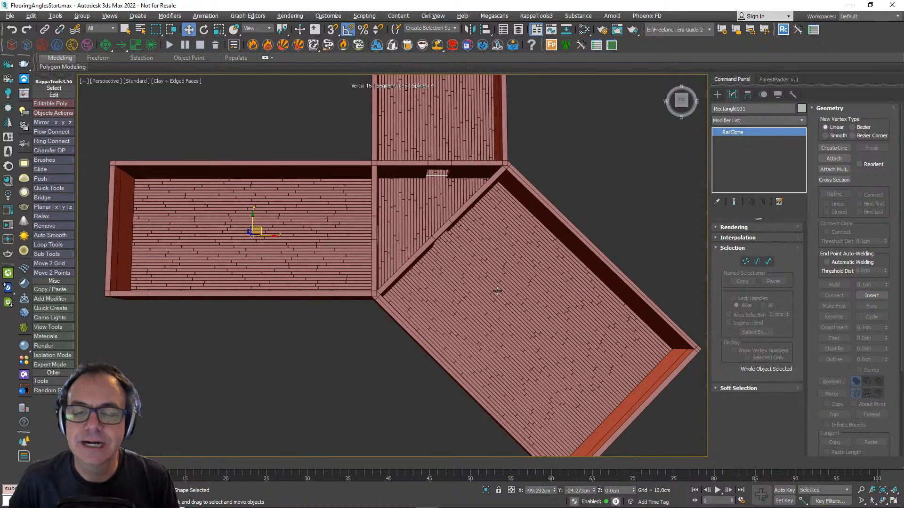
pyautogui.click(497, 291)
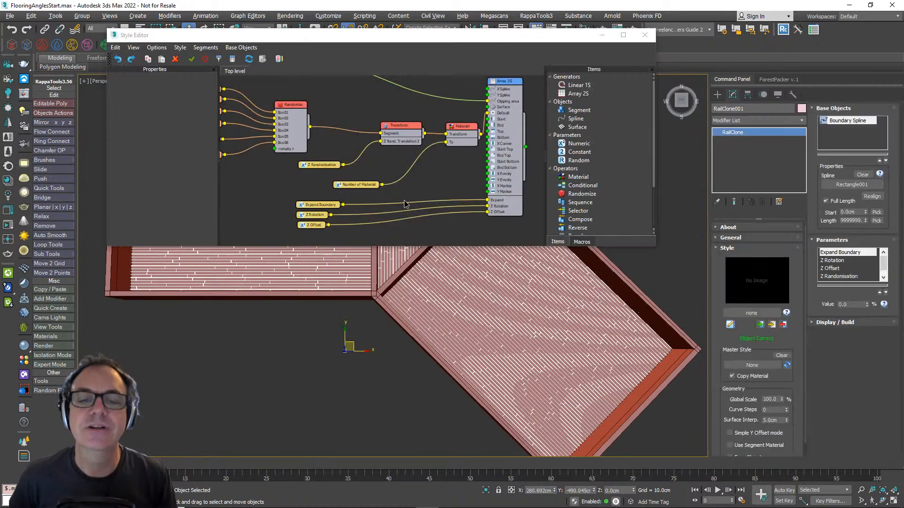
pyautogui.scroll(2, 471, 186)
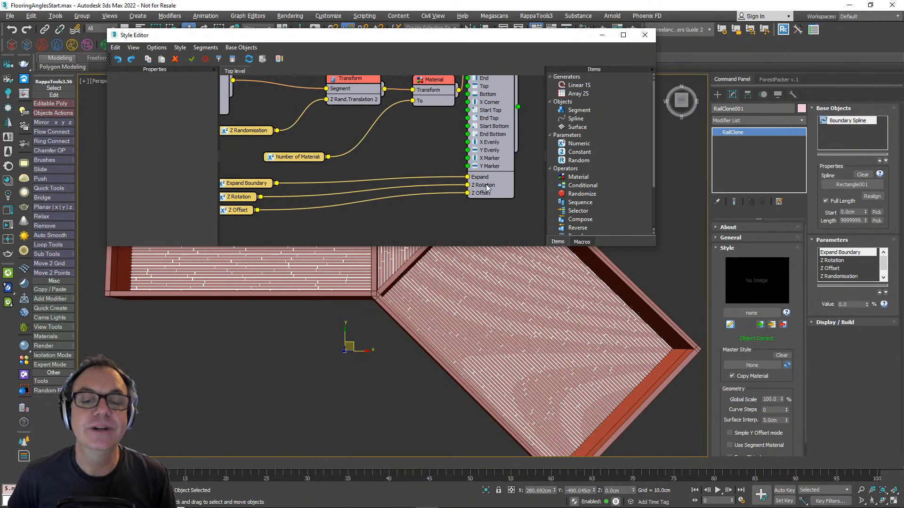
pyautogui.scroll(1, 487, 187)
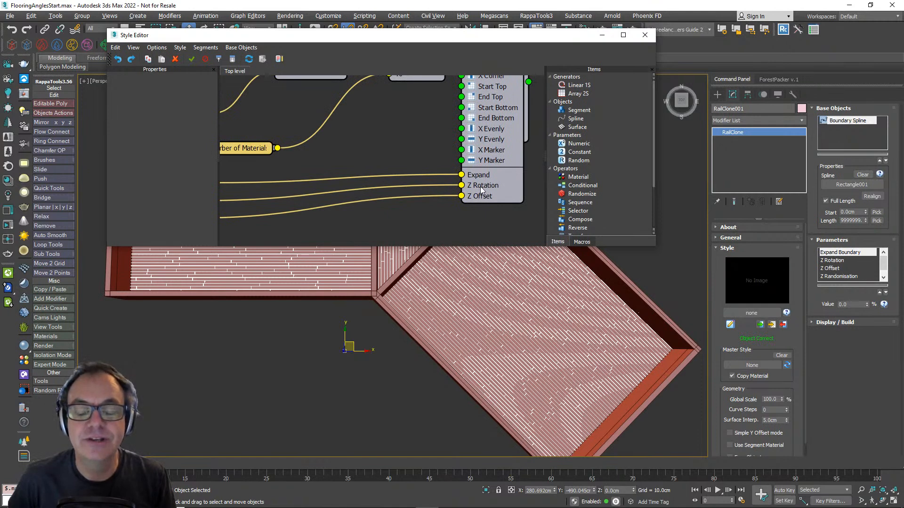
pyautogui.scroll(-3, 481, 190)
pyautogui.click(493, 195)
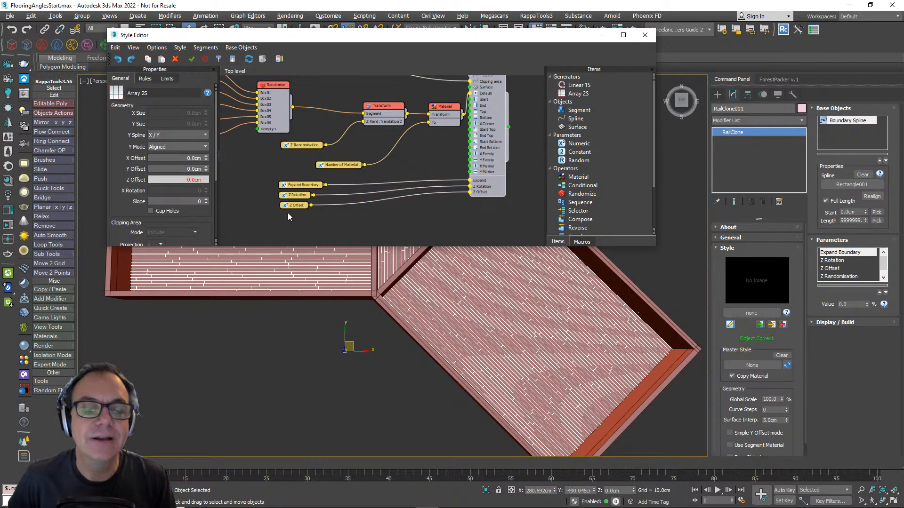
pyautogui.scroll(-5, 216, 176)
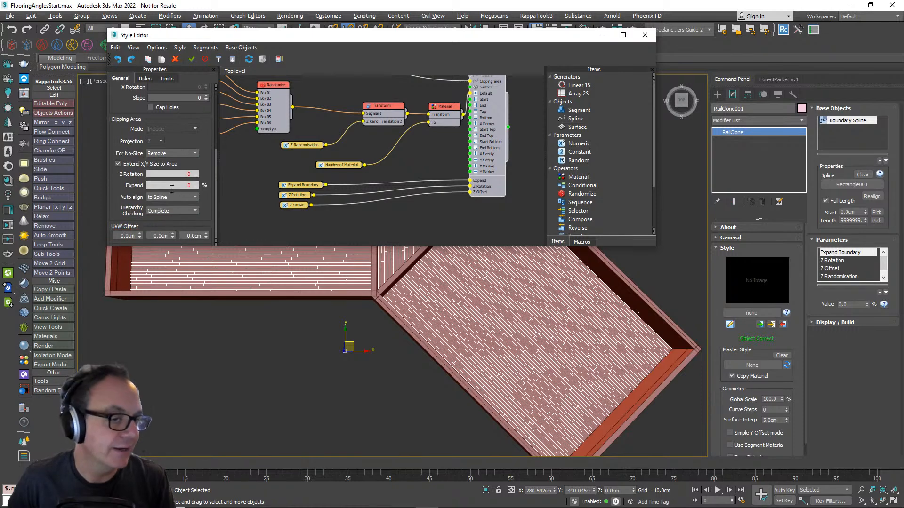
pyautogui.click(172, 197)
pyautogui.click(160, 204)
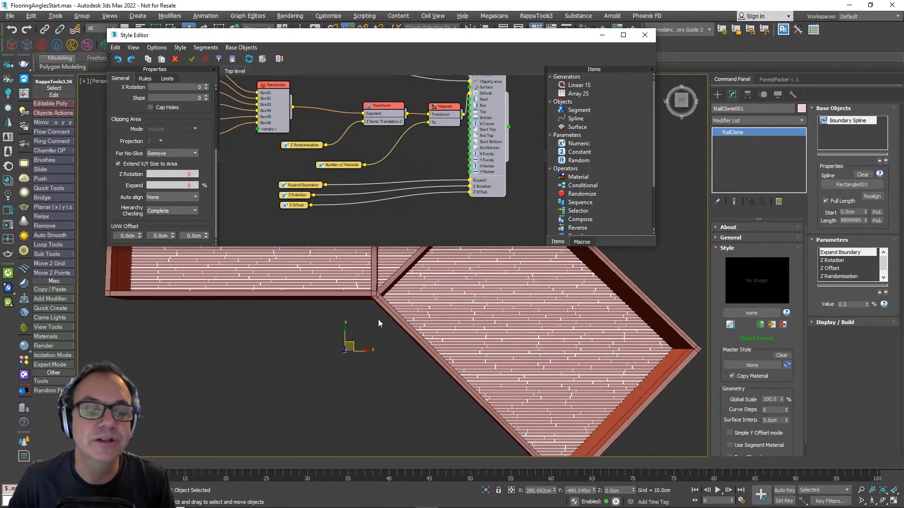
# - Try a Z Rotation of 45 on the whole RailClone floor, and reset the value to 0
pyautogui.moveTo(411, 260); pyautogui.dragTo(428, 330, button='middle')
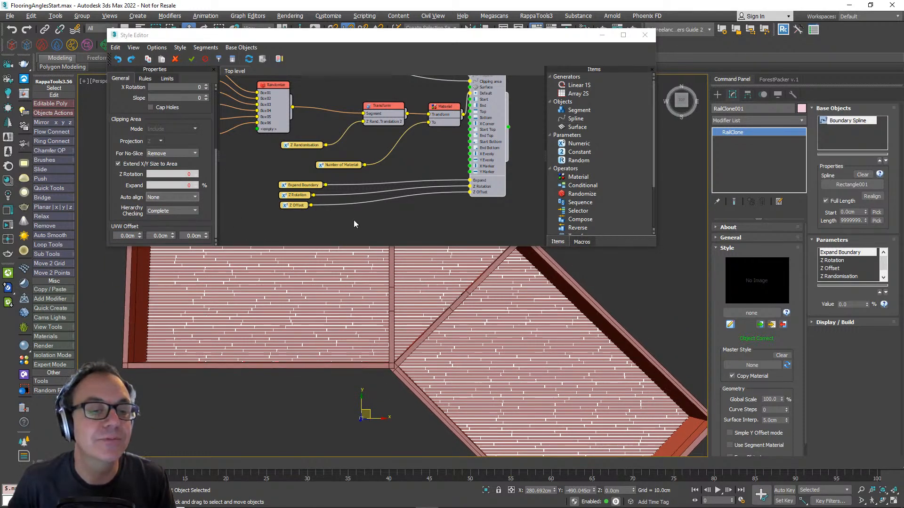
pyautogui.click(834, 261)
pyautogui.doubleClick(848, 305)
pyautogui.write('45')
pyautogui.press('Return')
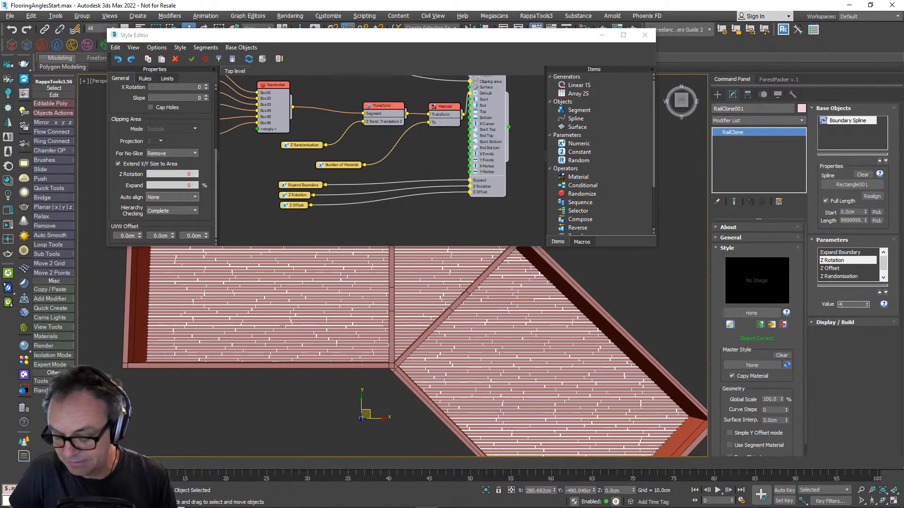
pyautogui.moveTo(457, 326); pyautogui.dragTo(486, 352, button='middle')
pyautogui.rightClick(867, 305)
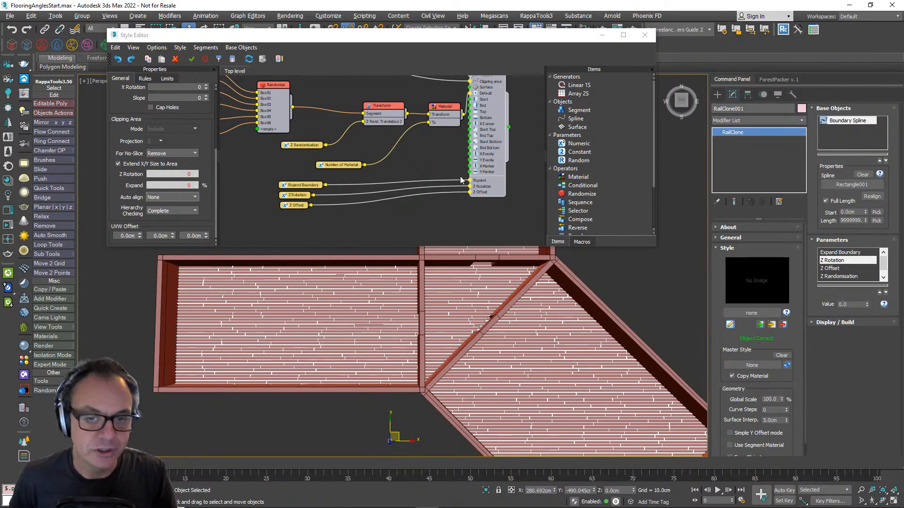
# - Disconnect the Z Rotation parameter from the Array 2S generator and make room between the Expand Boundary and Z Offset nodes
pyautogui.moveTo(435, 184); pyautogui.dragTo(430, 175, button='middle')
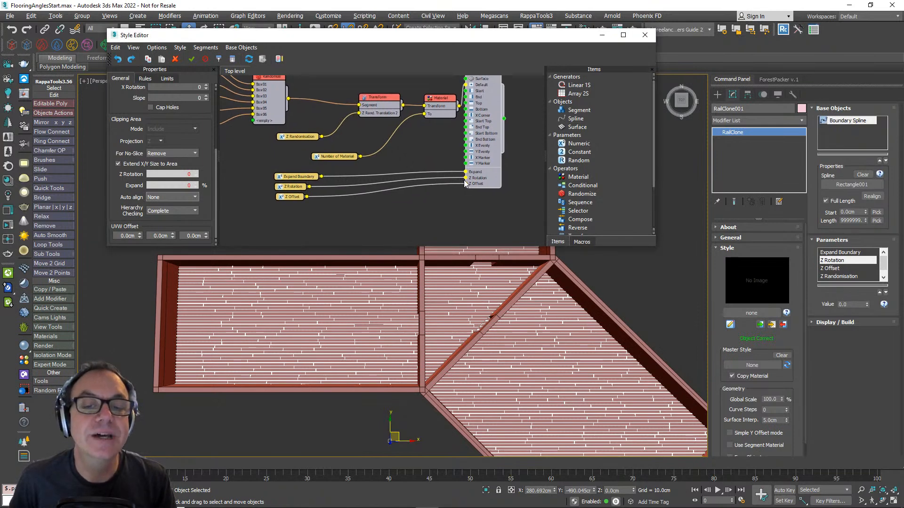
pyautogui.moveTo(465, 179); pyautogui.dragTo(372, 181)
pyautogui.moveTo(292, 186); pyautogui.dragTo(243, 150)
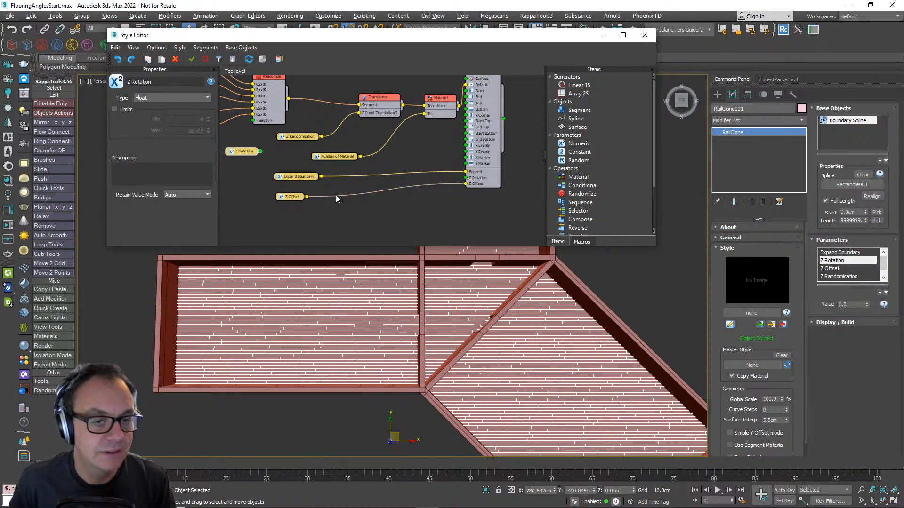
pyautogui.moveTo(296, 197); pyautogui.dragTo(284, 168)
pyautogui.scroll(-3, 567, 194)
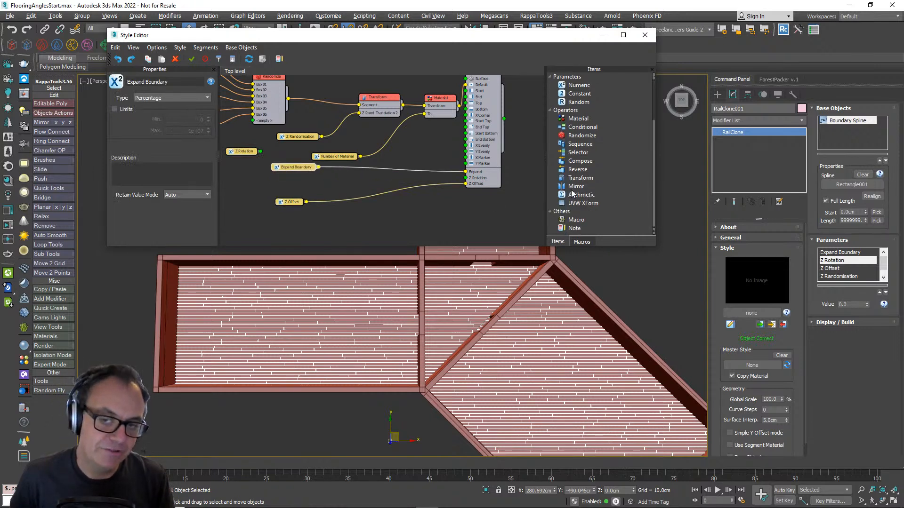
pyautogui.moveTo(582, 195); pyautogui.dragTo(400, 220)
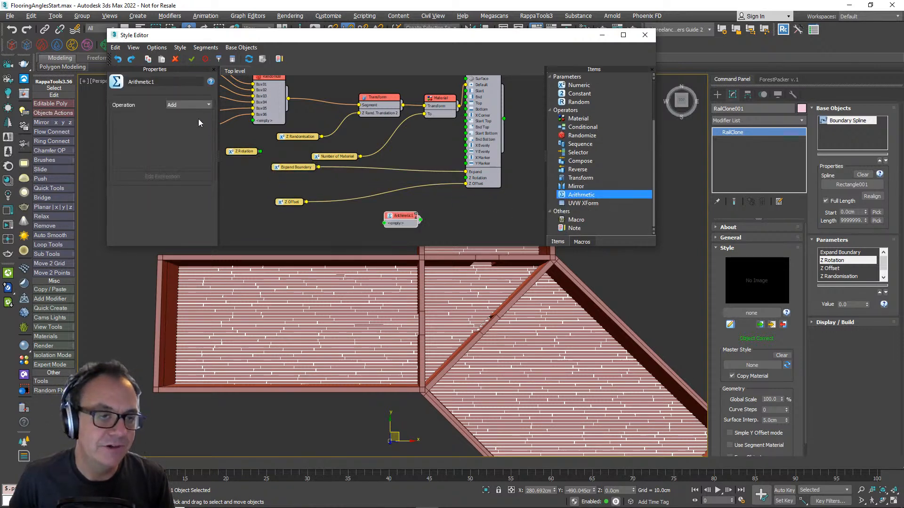
pyautogui.click(198, 104)
pyautogui.click(198, 149)
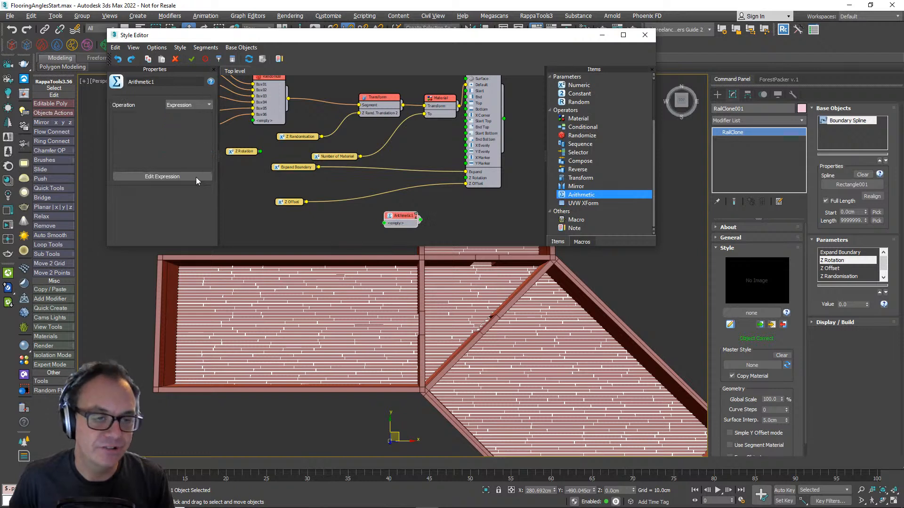
pyautogui.moveTo(404, 221); pyautogui.dragTo(377, 214)
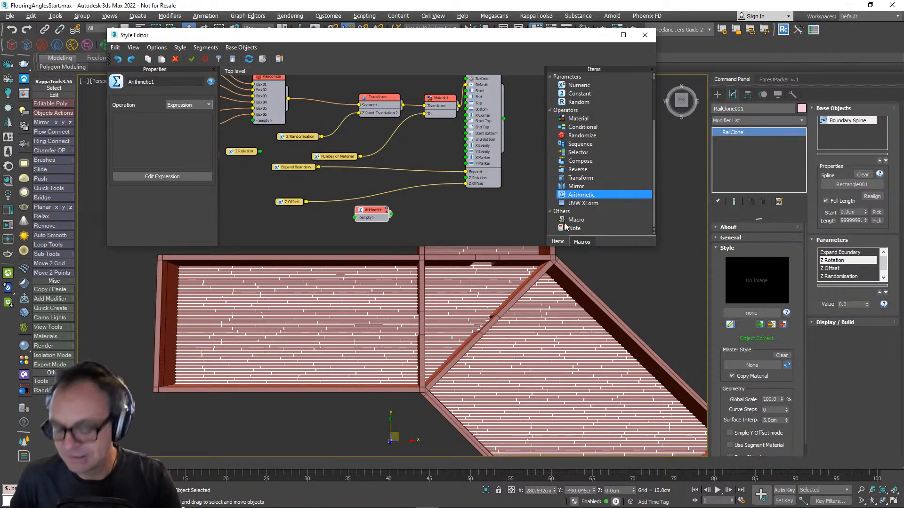
pyautogui.press('Delete')
# - Add the X Spline Variables macro from the Logic library's Array Attributes to the style graph
pyautogui.click(589, 242)
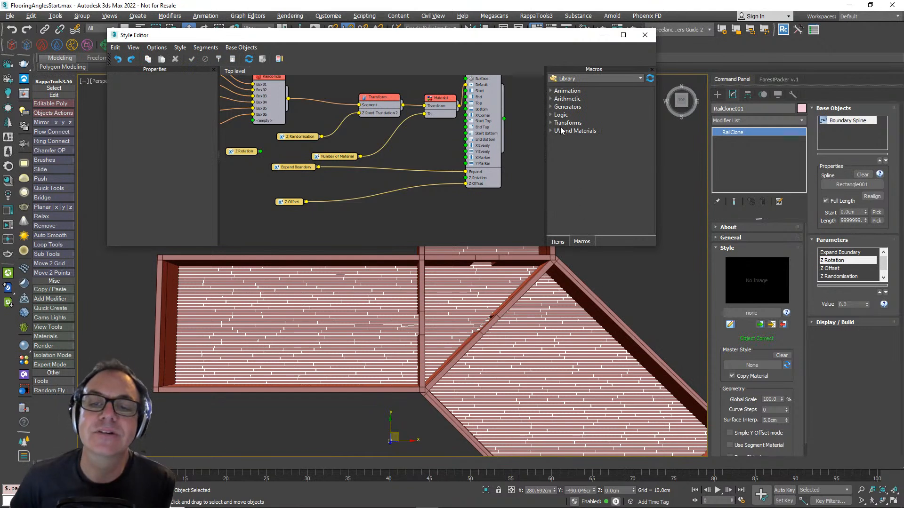
pyautogui.click(552, 116)
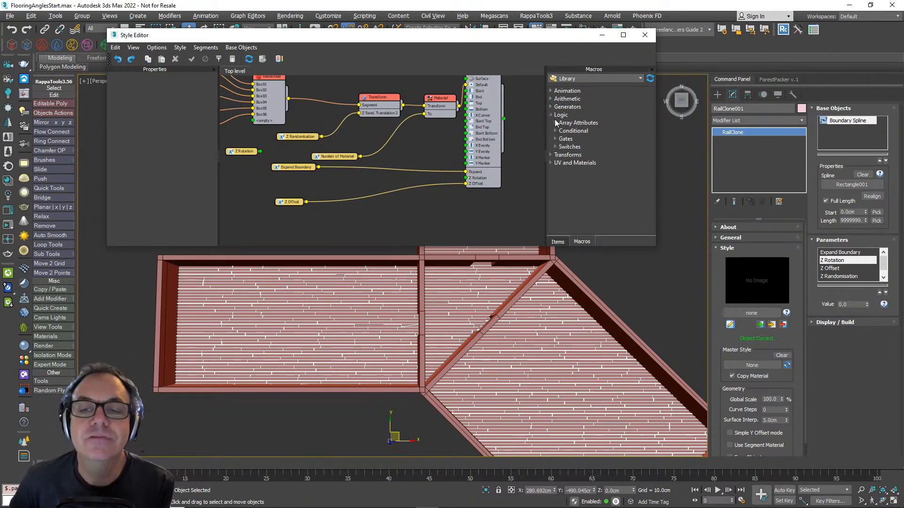
pyautogui.click(555, 122)
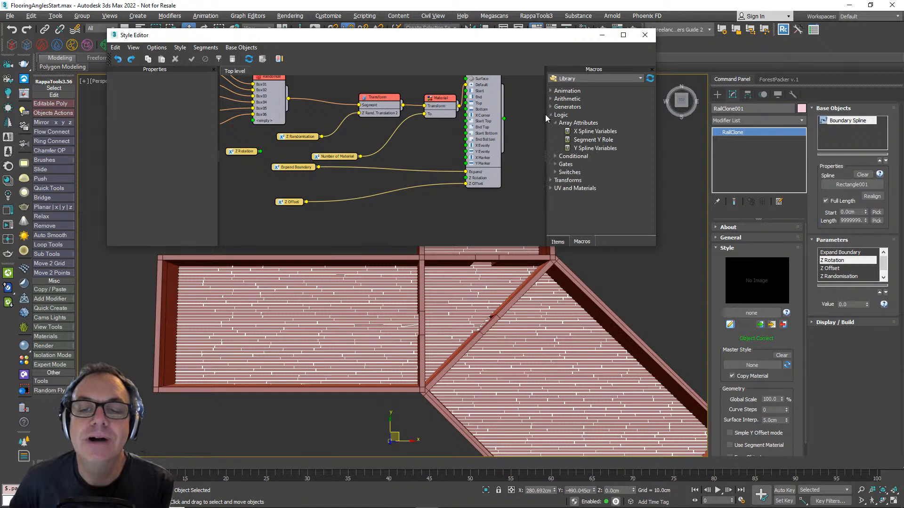
pyautogui.click(595, 132)
pyautogui.click(583, 149)
pyautogui.click(587, 133)
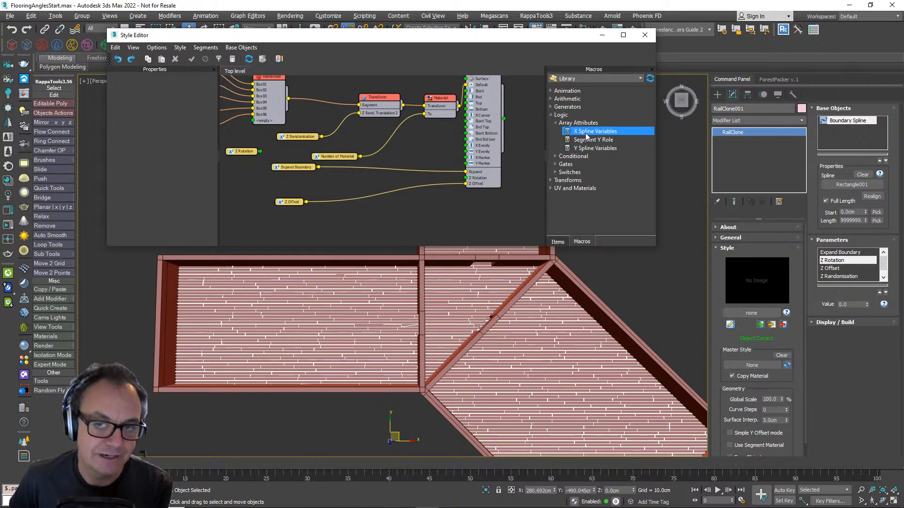
pyautogui.moveTo(591, 134); pyautogui.dragTo(354, 220)
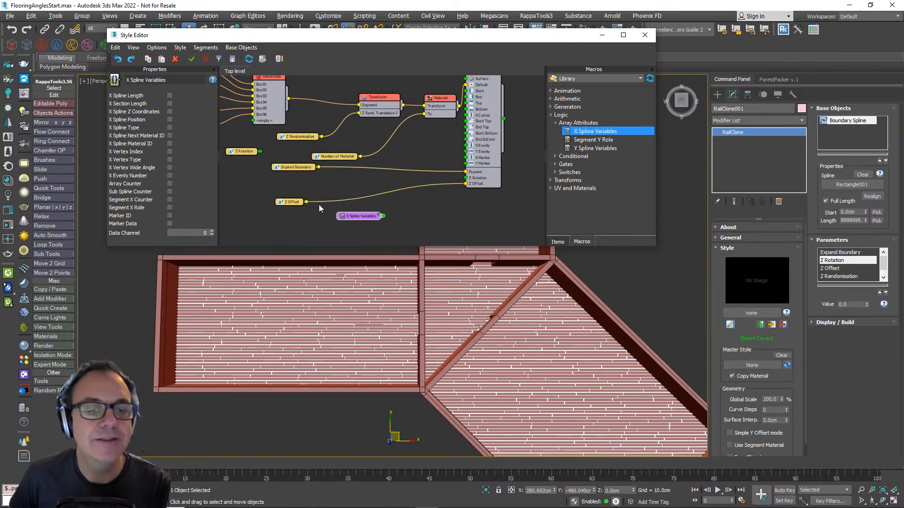
# - Enable Marker Data on the X Spline Variables macro, wire it to the generator's Z Rotation input, and close the Style Editor
pyautogui.moveTo(363, 217); pyautogui.dragTo(331, 191)
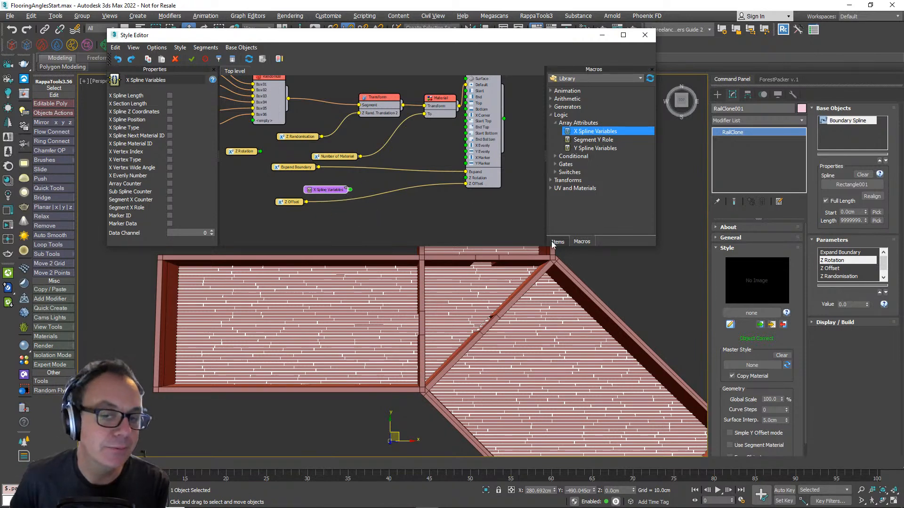
pyautogui.moveTo(321, 194); pyautogui.dragTo(299, 187)
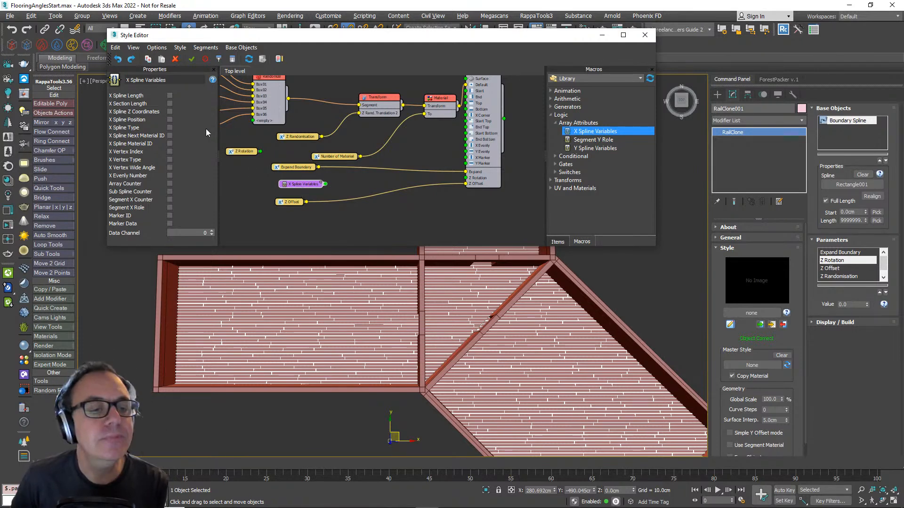
pyautogui.click(170, 224)
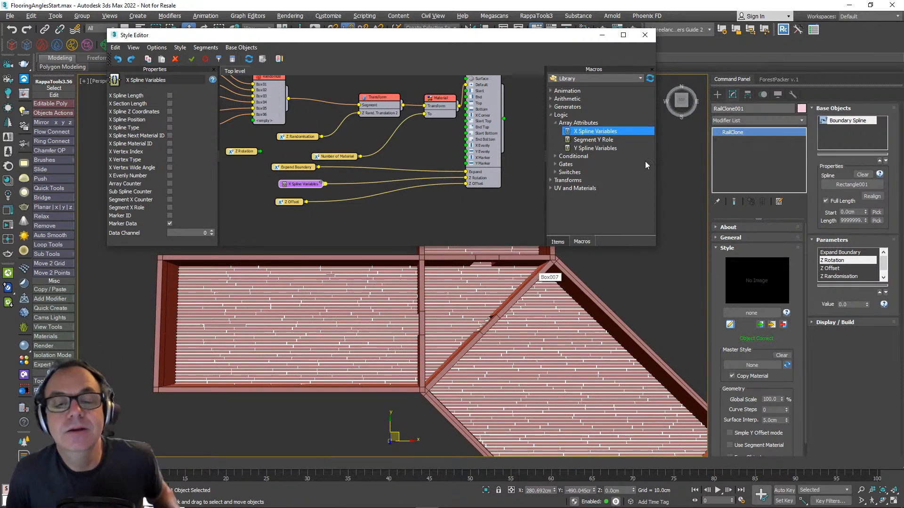
pyautogui.click(645, 35)
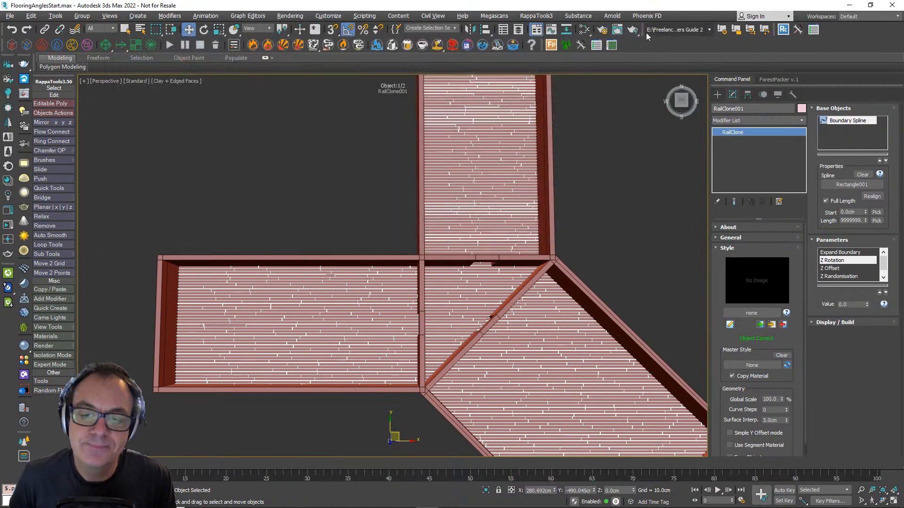
# - Select the rooms' boundary spline Rectangle001 and add an RC Spline modifier to it
pyautogui.rightClick(371, 296)
pyautogui.click(451, 354)
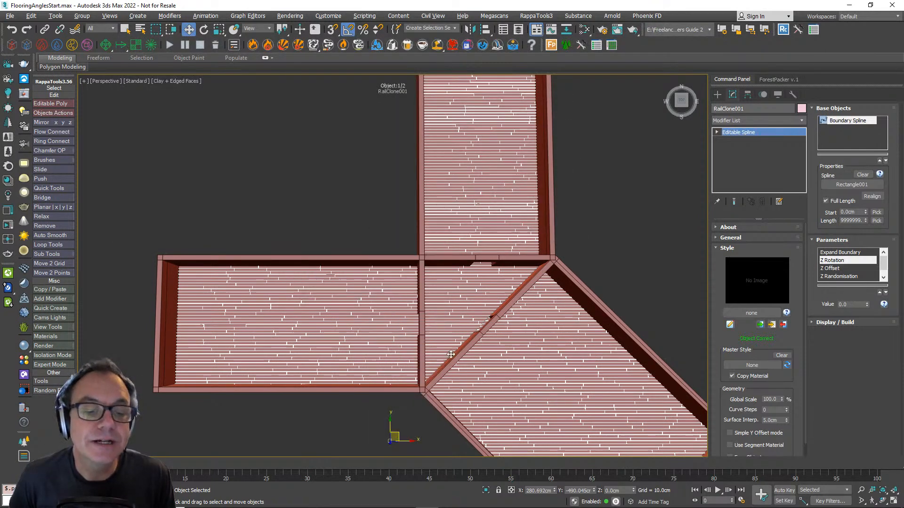
pyautogui.click(467, 359)
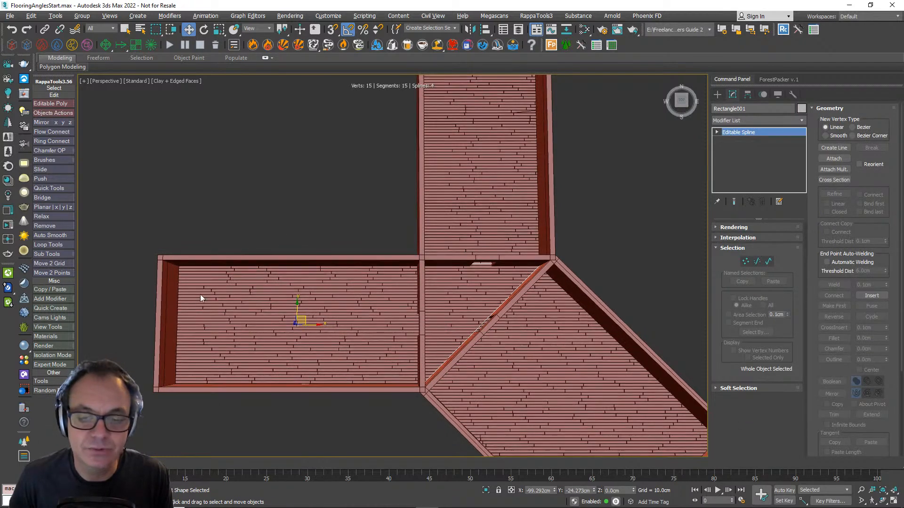
pyautogui.click(780, 120)
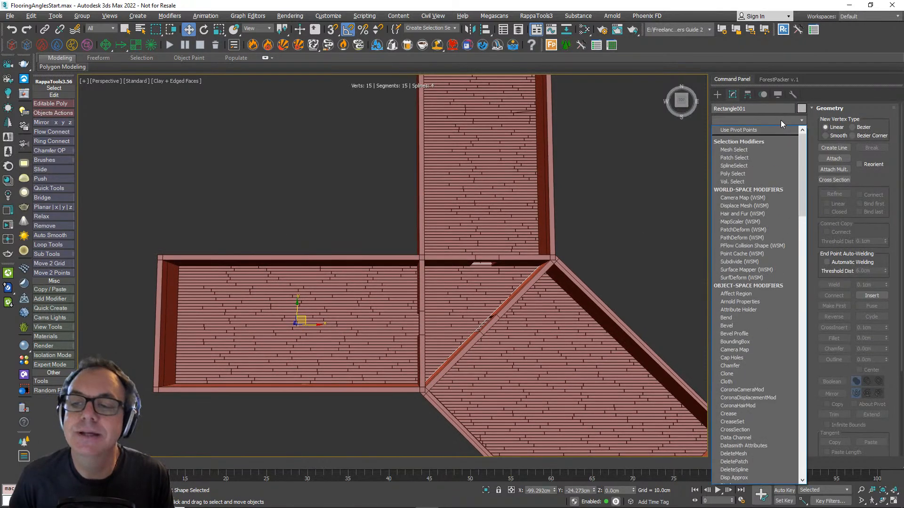
pyautogui.press('r')
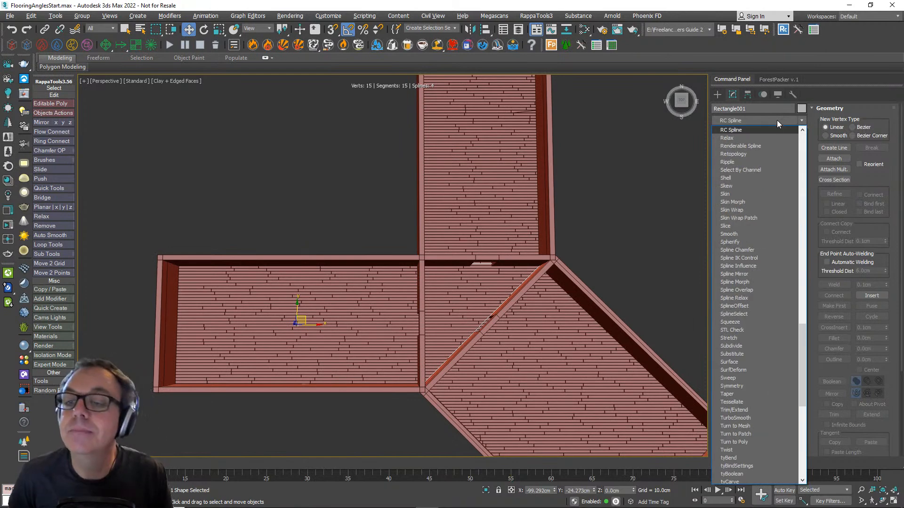
pyautogui.click(761, 130)
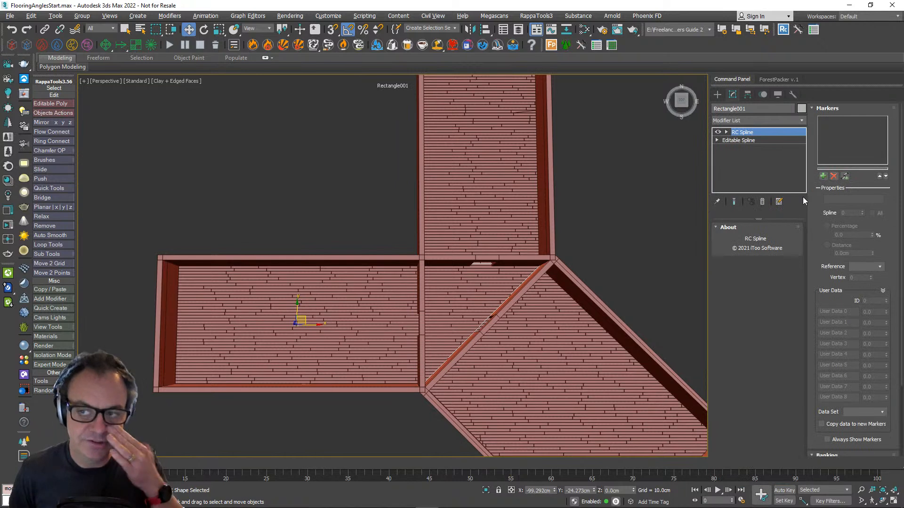
# - Add a marker on spline 1 in the RC Spline modifier and set its User Data 0 to 45
pyautogui.scroll(-3, 813, 203)
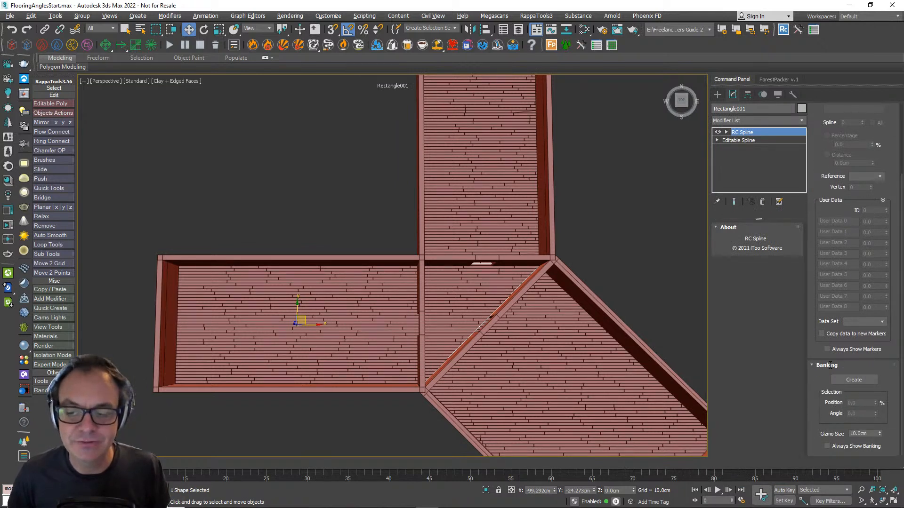
pyautogui.moveTo(818, 211); pyautogui.dragTo(819, 317)
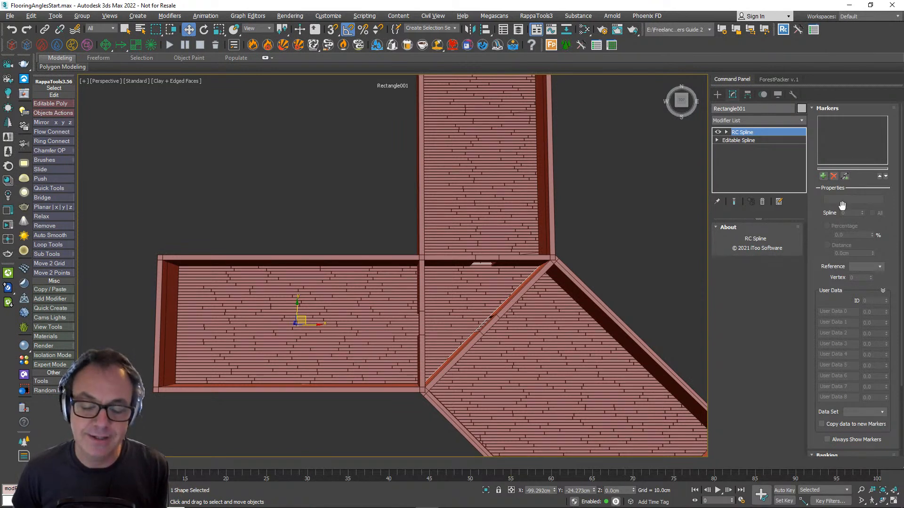
pyautogui.click(823, 176)
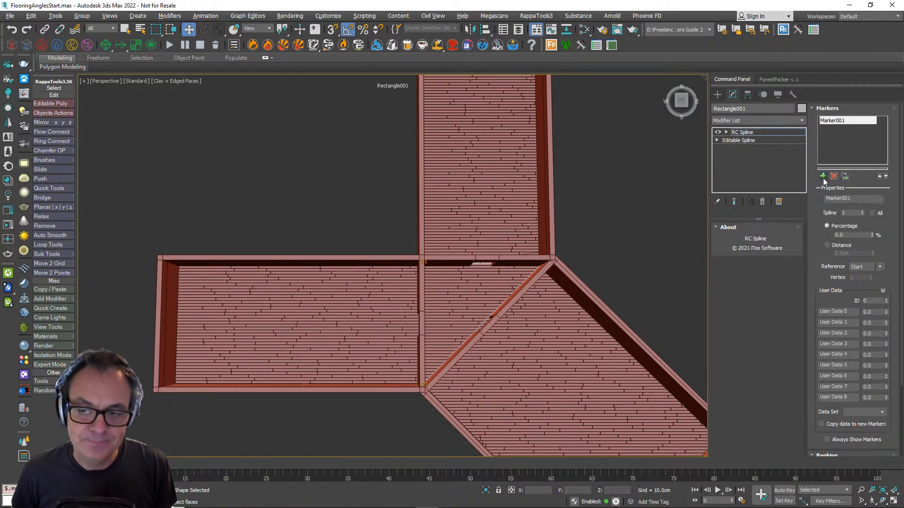
pyautogui.moveTo(827, 308); pyautogui.dragTo(834, 282)
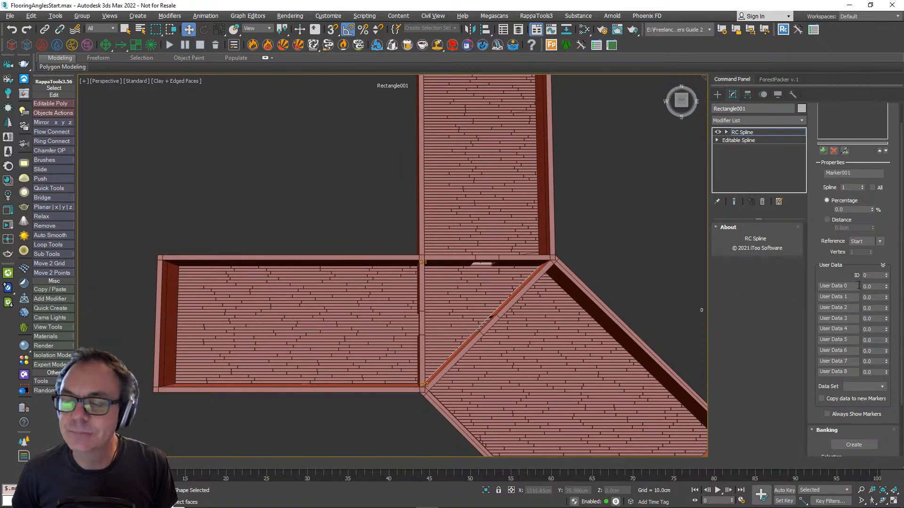
pyautogui.moveTo(872, 286); pyautogui.dragTo(843, 290)
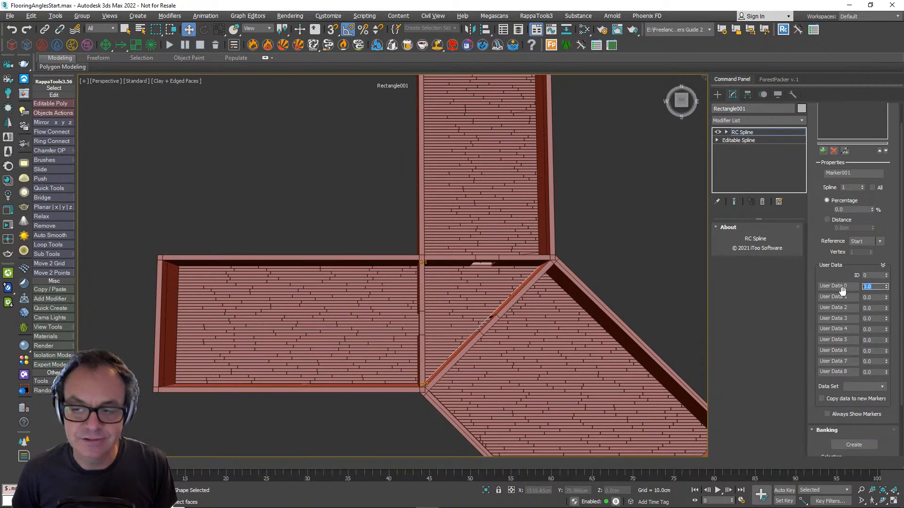
pyautogui.write('45')
pyautogui.press('Return')
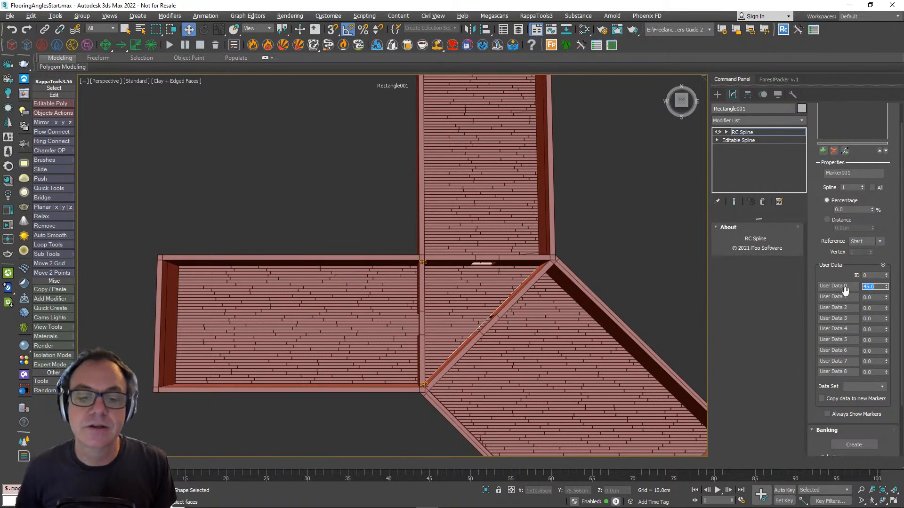
pyautogui.moveTo(523, 270); pyautogui.dragTo(647, 237, button='middle')
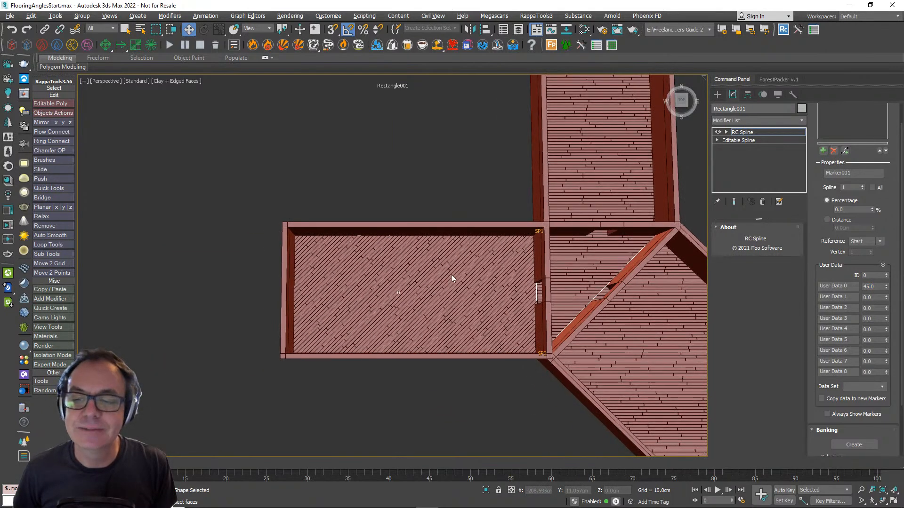
pyautogui.moveTo(450, 275); pyautogui.dragTo(403, 303, button='middle')
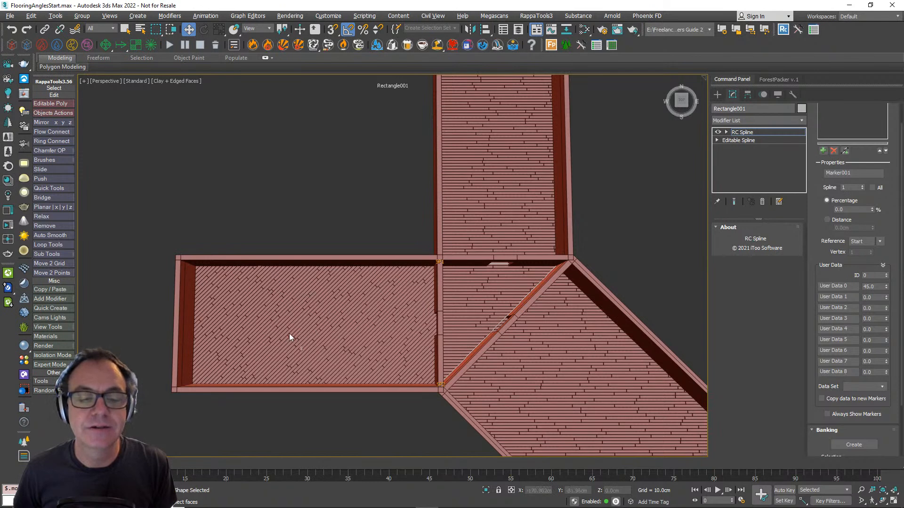
# - Rename the spline 1 marker Lounge
pyautogui.click(853, 173)
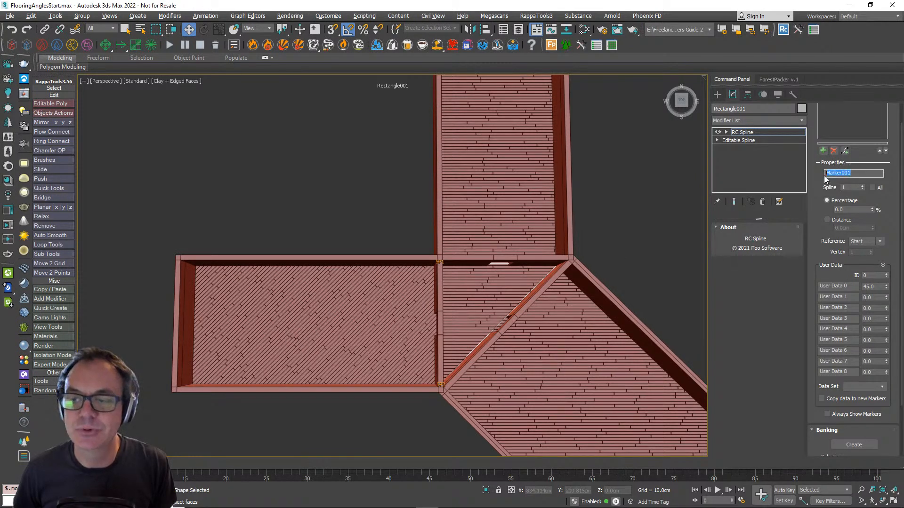
pyautogui.write('IOUNGE')
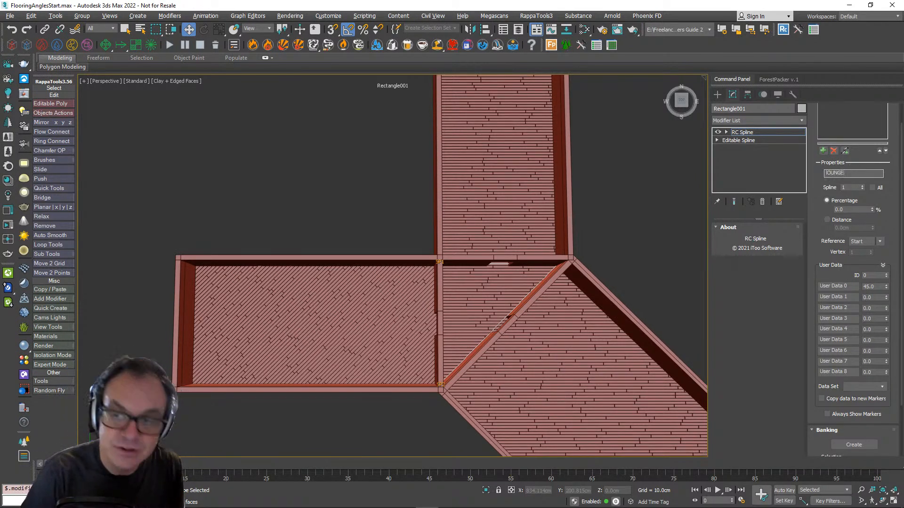
pyautogui.press('BackSpace')
pyautogui.press('BackSpace')
pyautogui.press('BackSpace')
pyautogui.press('BackSpace')
pyautogui.press('BackSpace')
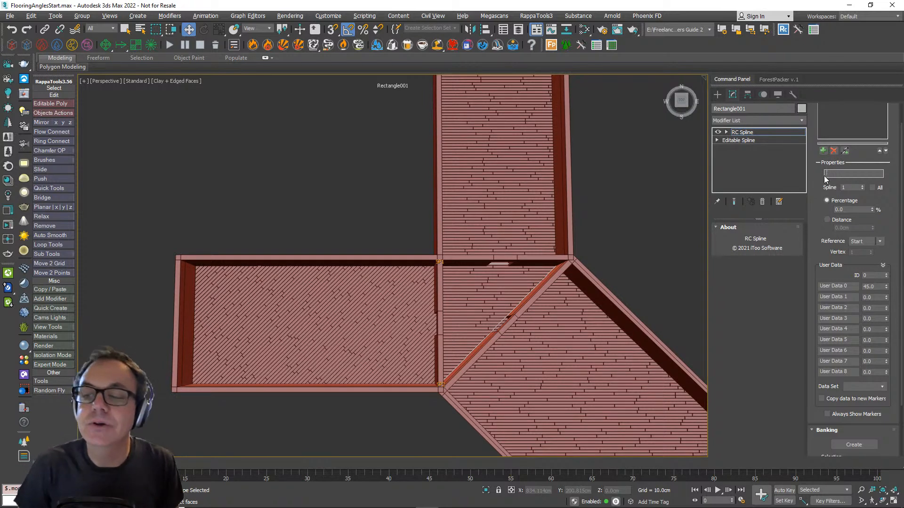
pyautogui.write('ounge')
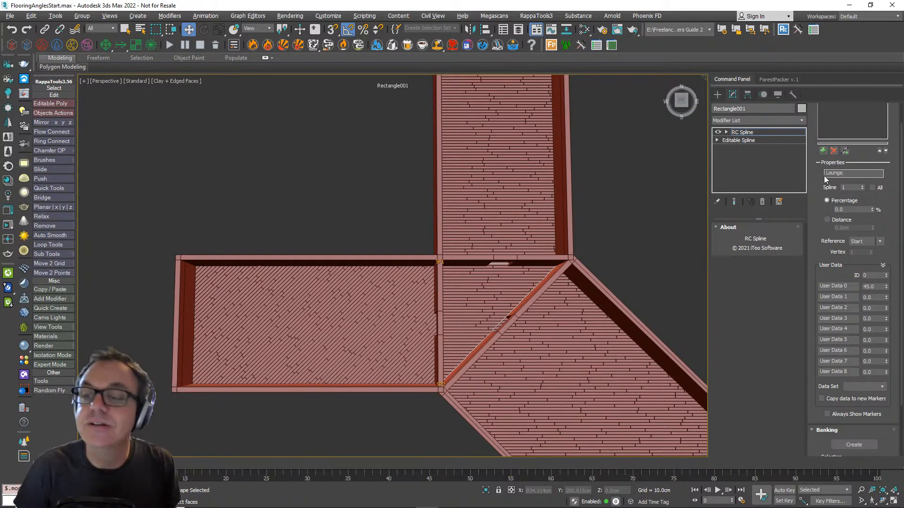
pyautogui.press('Return')
# - Try a User Data 0 value of 0 on the Lounge marker, and set it to 90
pyautogui.moveTo(504, 286)
pyautogui.mouseDown(button='middle')
pyautogui.moveTo(423, 316)
pyautogui.moveTo(459, 280)
pyautogui.moveTo(497, 272)
pyautogui.mouseUp(button='middle')
pyautogui.doubleClick(875, 287)
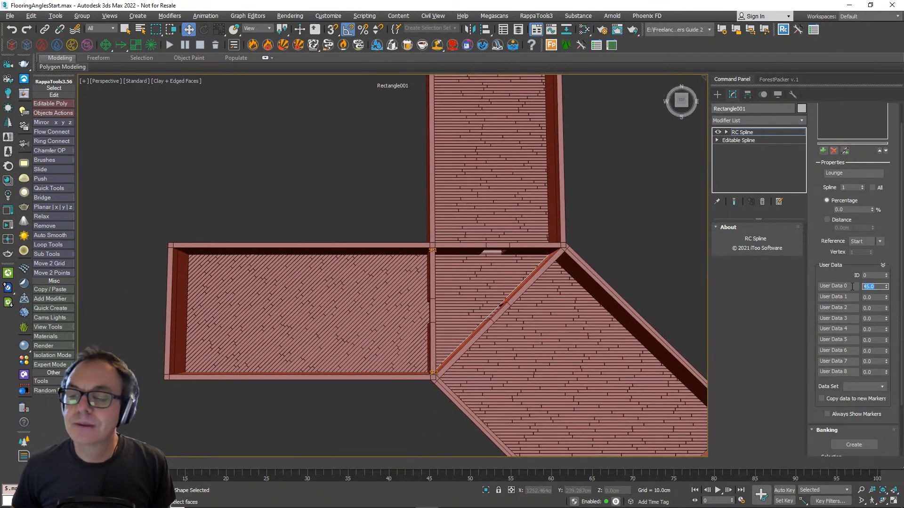
pyautogui.write('0')
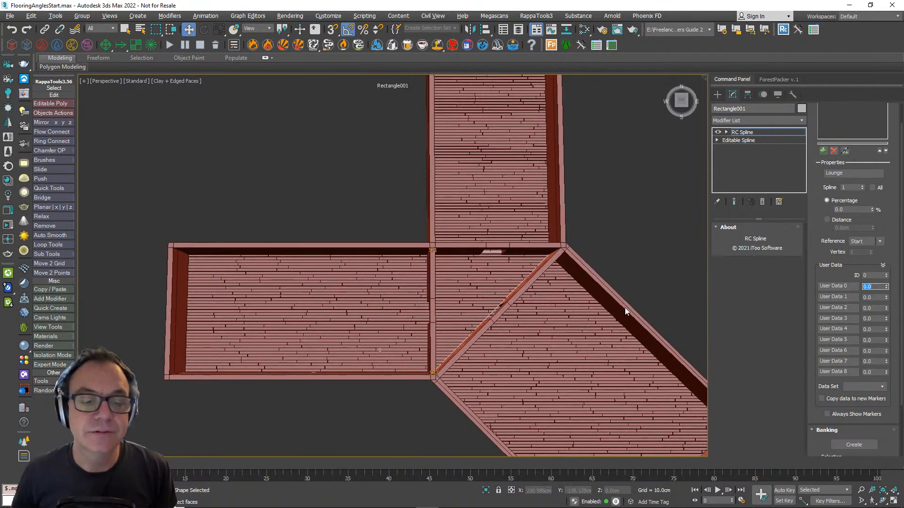
pyautogui.write('90')
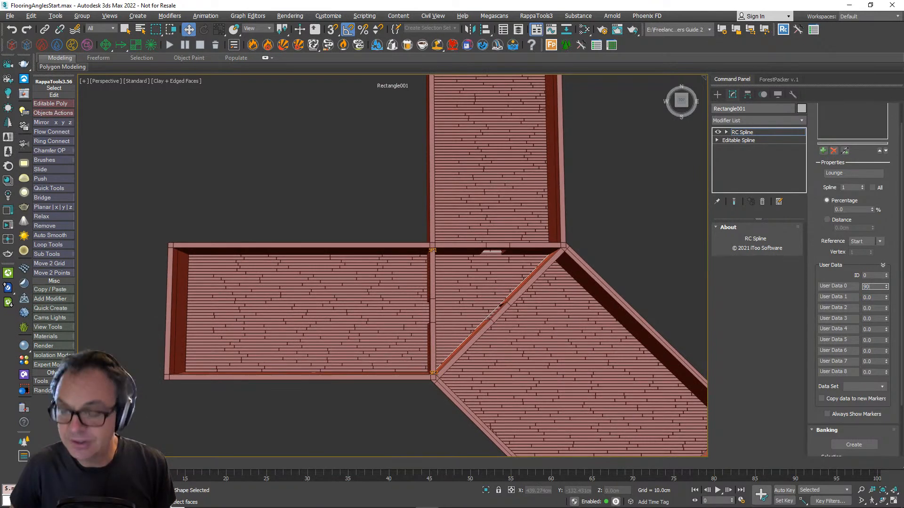
pyautogui.press('Return')
# - Try applying the Lounge marker to all splines, and limit it to spline 1 again
pyautogui.moveTo(599, 262); pyautogui.dragTo(538, 284, button='middle')
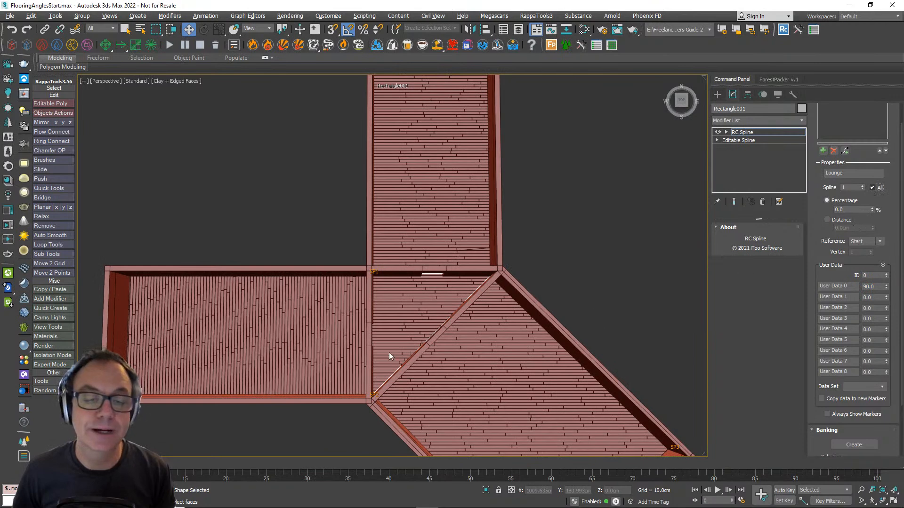
pyautogui.click(874, 187)
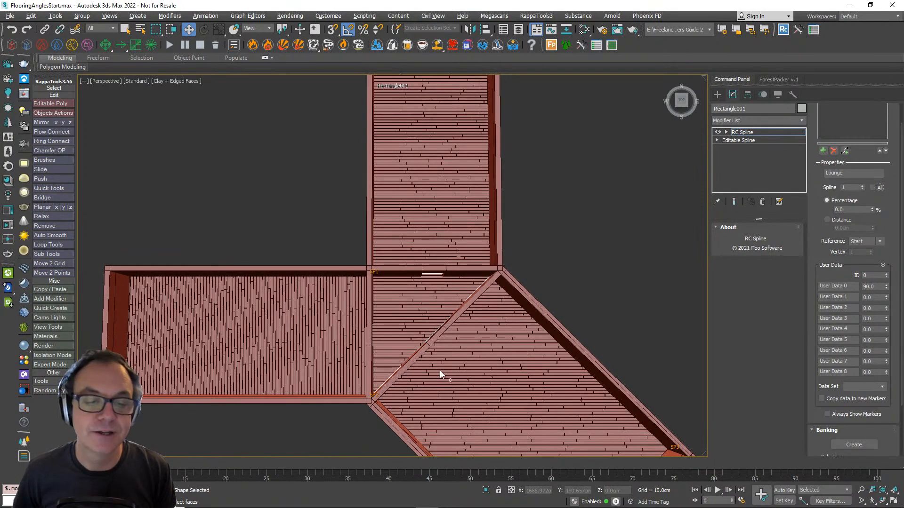
pyautogui.moveTo(440, 371); pyautogui.dragTo(428, 357, button='middle')
# - Add a second marker on spline 2 and set both its ID and its User Data 0 to 45
pyautogui.moveTo(817, 216); pyautogui.dragTo(817, 228)
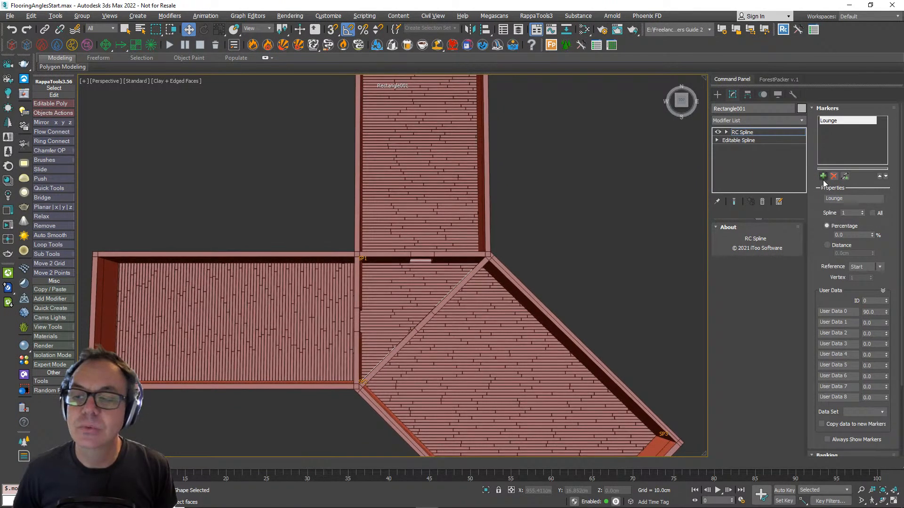
pyautogui.click(823, 178)
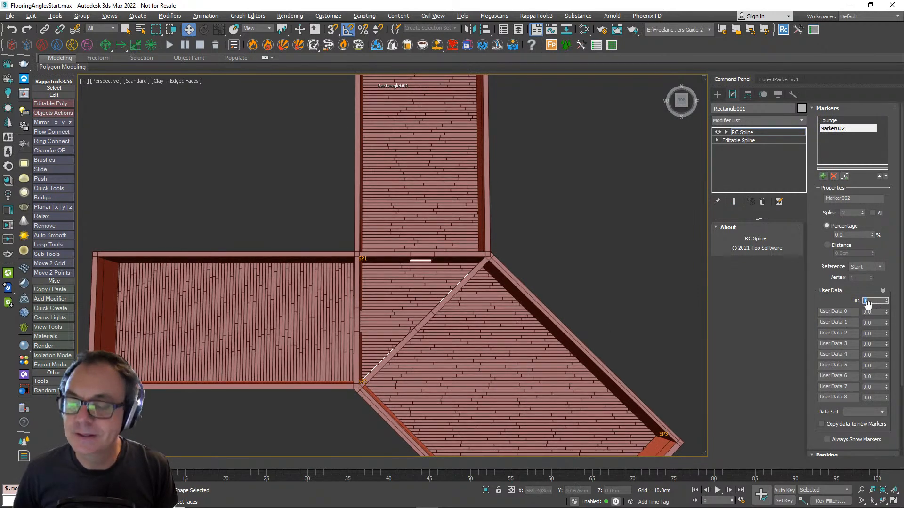
pyautogui.write('45')
pyautogui.press('Return')
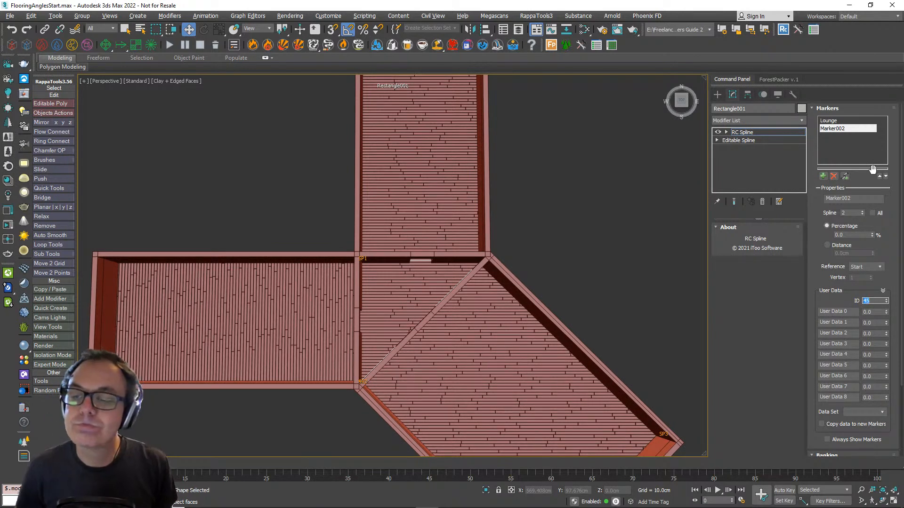
pyautogui.click(850, 303)
pyautogui.moveTo(850, 310); pyautogui.dragTo(853, 306)
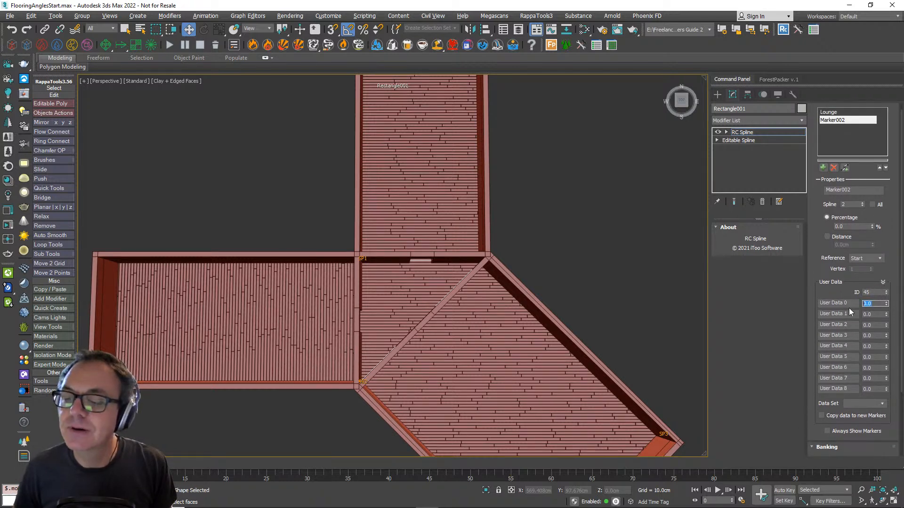
pyautogui.write('45')
pyautogui.press('Return')
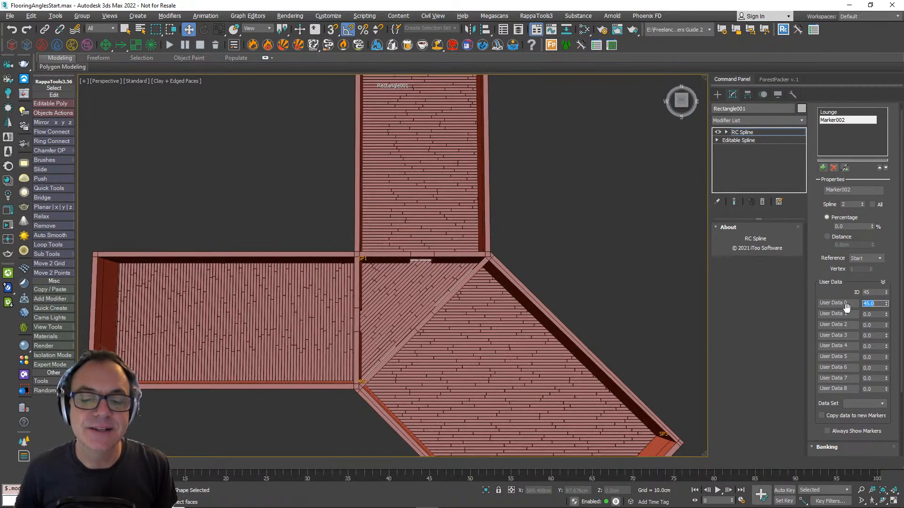
# - Rename the spline 2 marker Lobby and set its User Data 0 to -45
pyautogui.scroll(3, 362, 314)
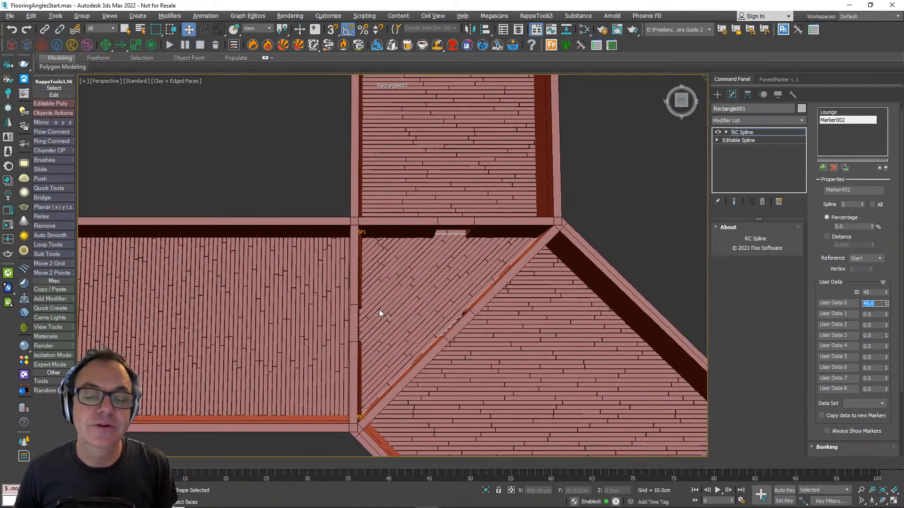
pyautogui.doubleClick(840, 191)
pyautogui.write('Lobby')
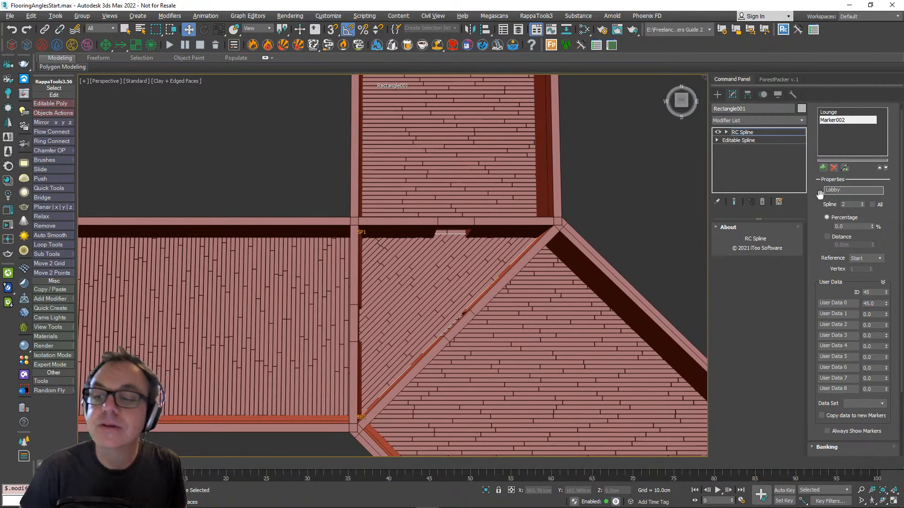
pyautogui.press('Return')
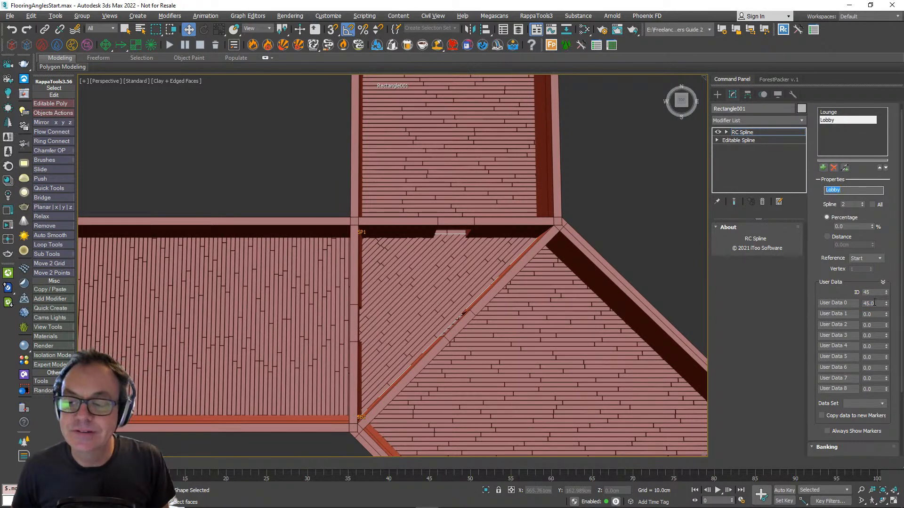
pyautogui.click(874, 303)
pyautogui.write('-')
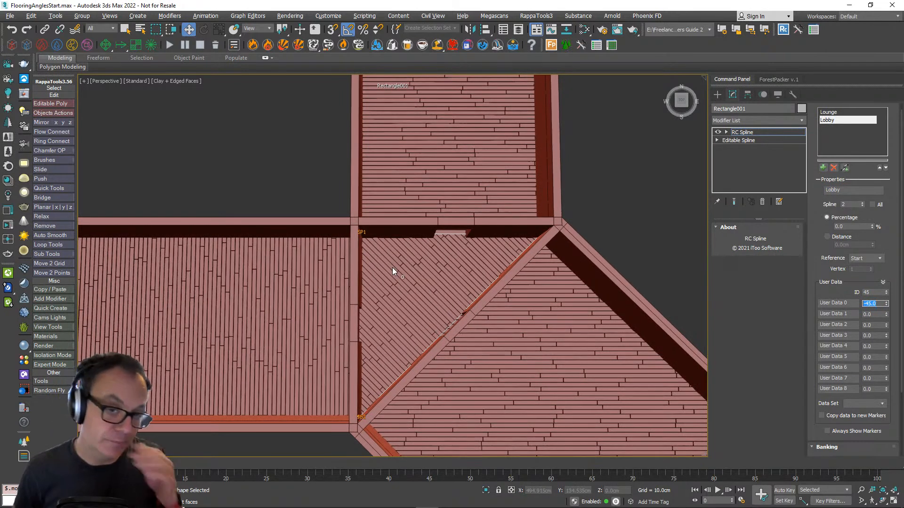
pyautogui.scroll(-3, 392, 267)
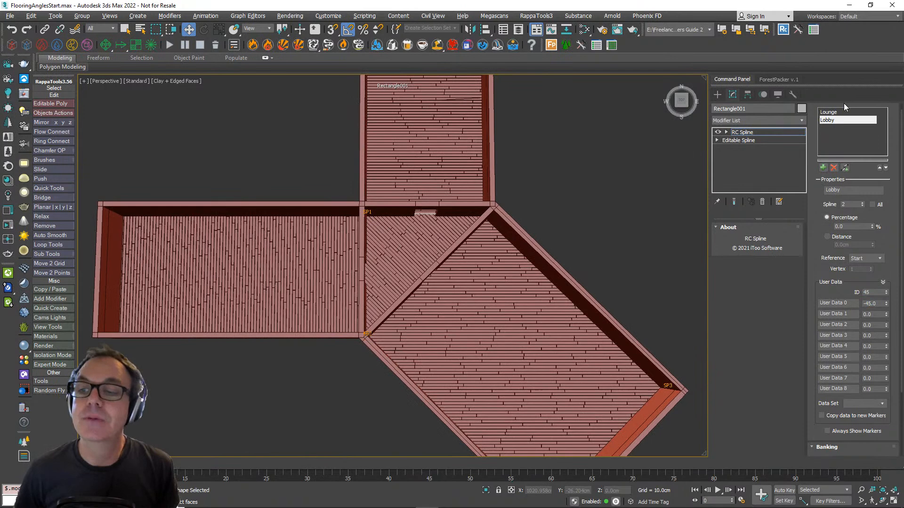
pyautogui.click(831, 114)
pyautogui.click(831, 120)
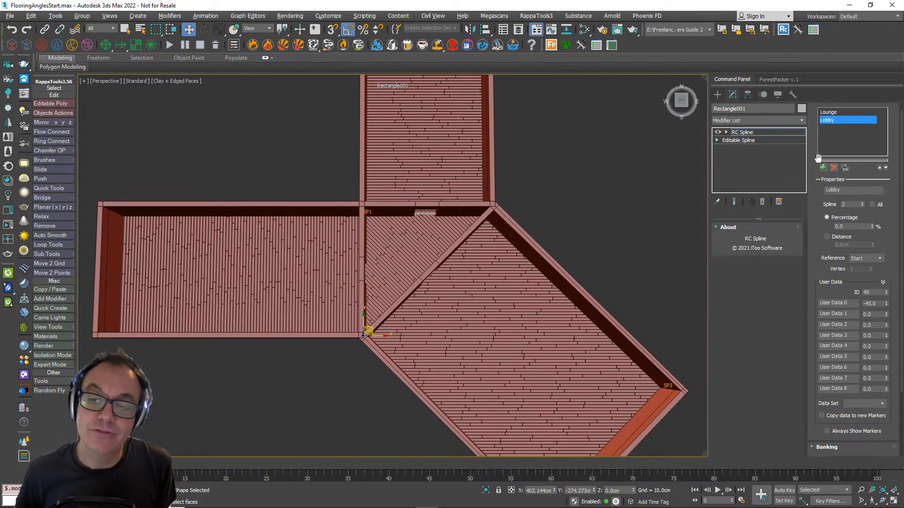
pyautogui.moveTo(591, 262); pyautogui.dragTo(577, 292, button='middle')
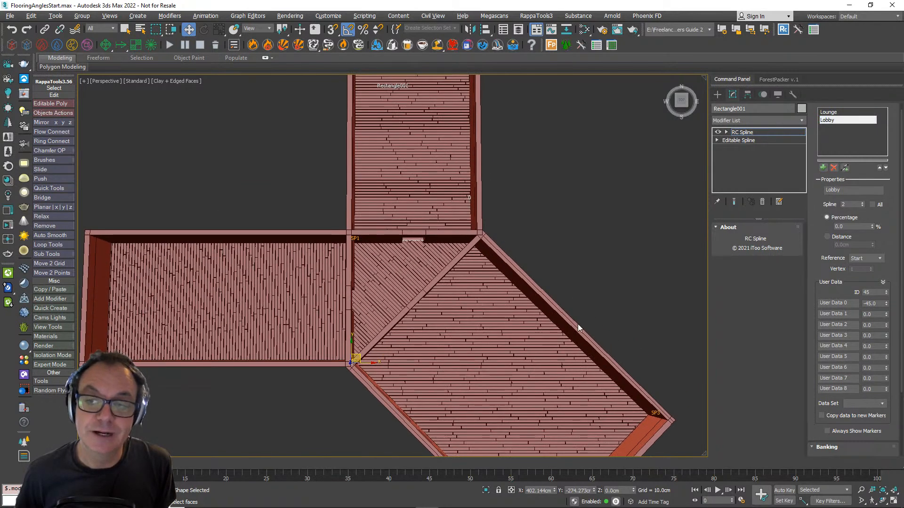
pyautogui.moveTo(523, 324); pyautogui.dragTo(515, 263, button='middle')
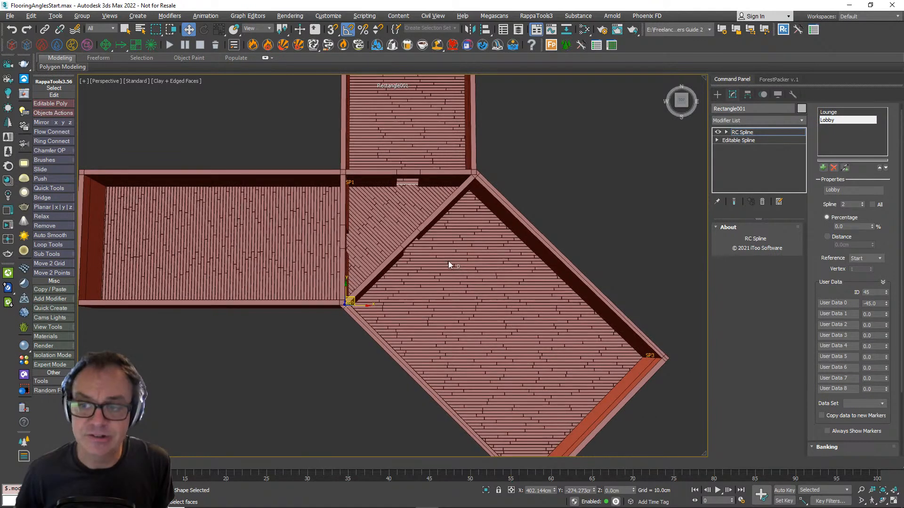
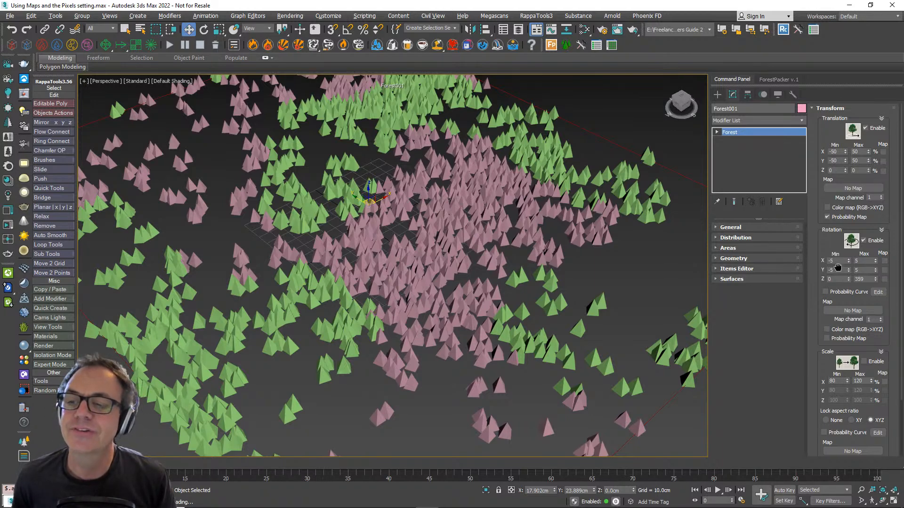
# - Turn off random Translation for the forest and clear the map assigned in its Distribution settings
pyautogui.click(865, 128)
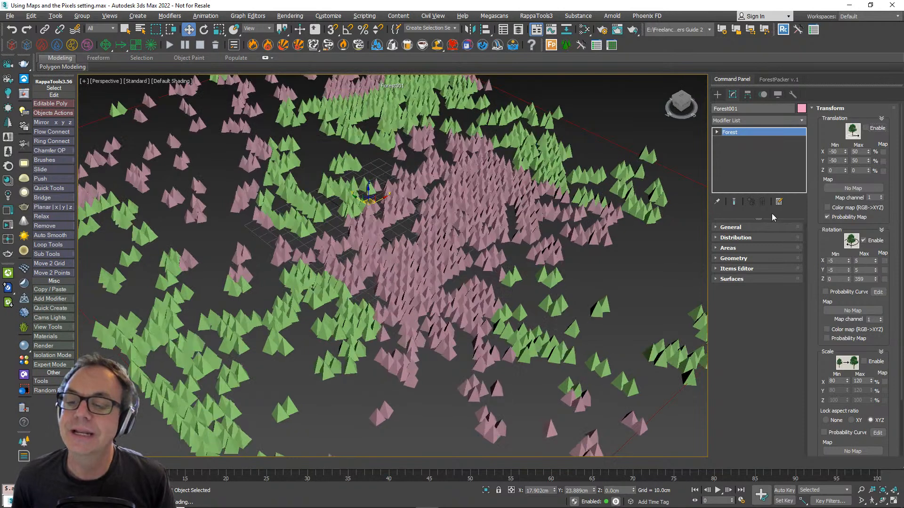
pyautogui.click(746, 239)
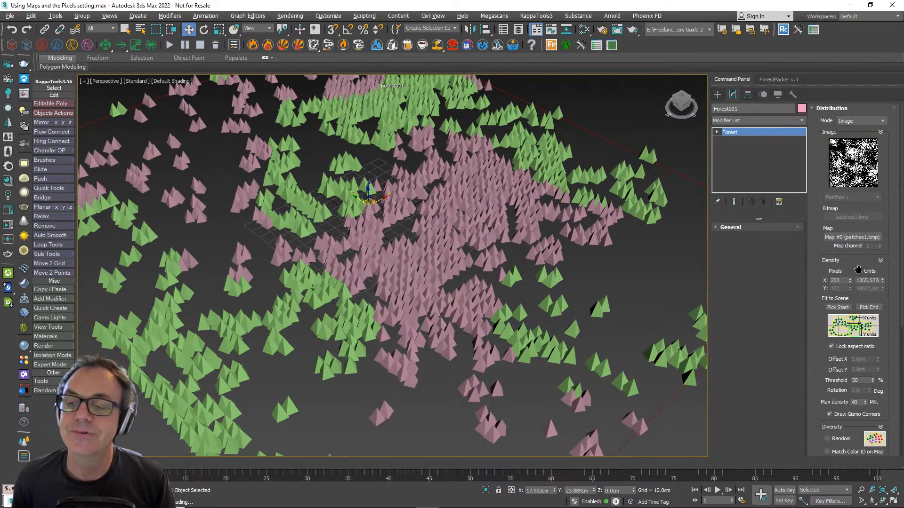
pyautogui.rightClick(856, 240)
pyautogui.click(821, 286)
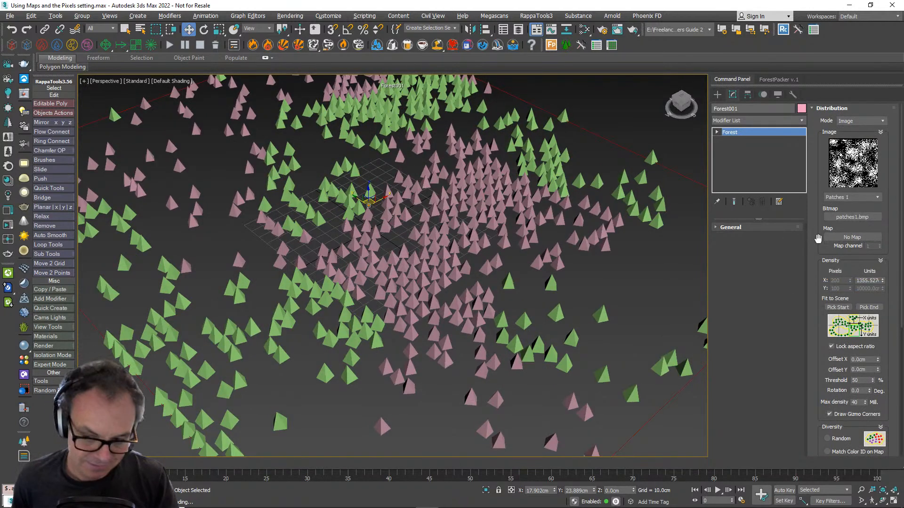
# - Reduce the forest distribution's X density Units to about 1111.5 cm
pyautogui.press('m')
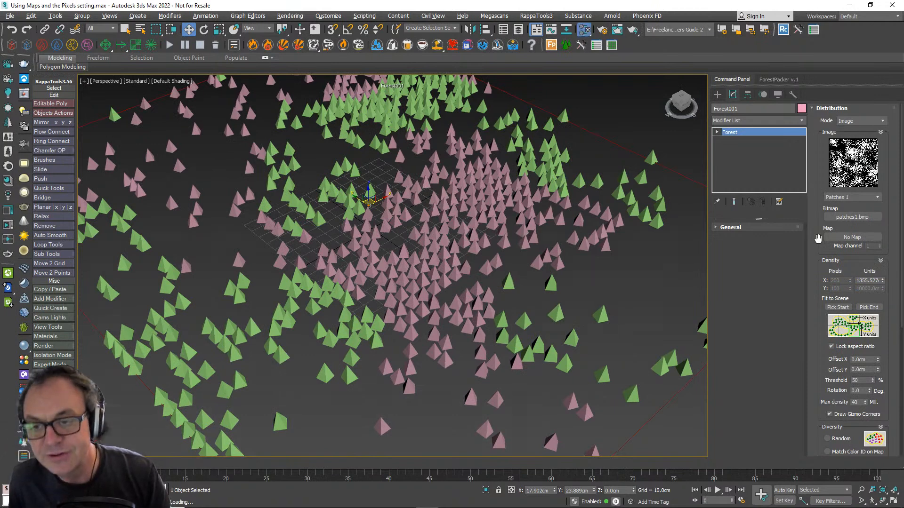
pyautogui.moveTo(552, 153); pyautogui.dragTo(472, 187)
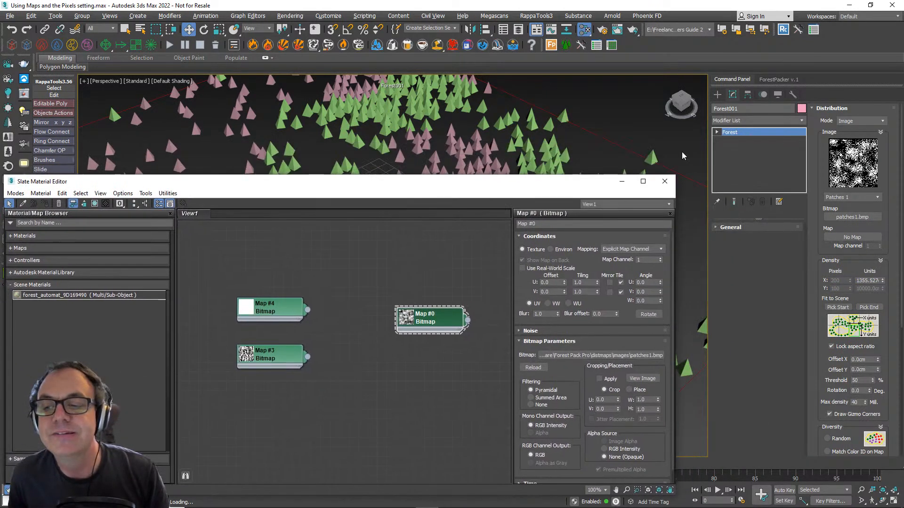
pyautogui.click(665, 182)
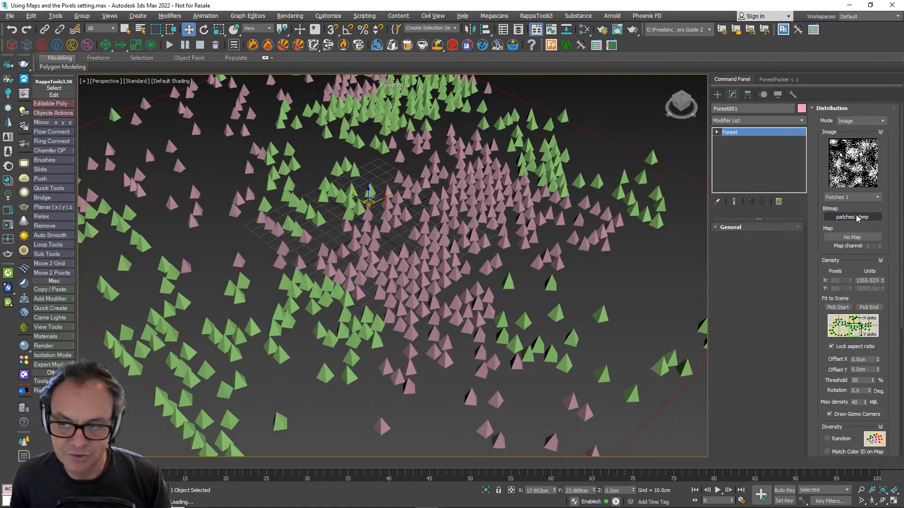
pyautogui.moveTo(882, 281)
pyautogui.mouseDown()
pyautogui.moveTo(880, 307)
pyautogui.moveTo(878, 291)
pyautogui.mouseUp()
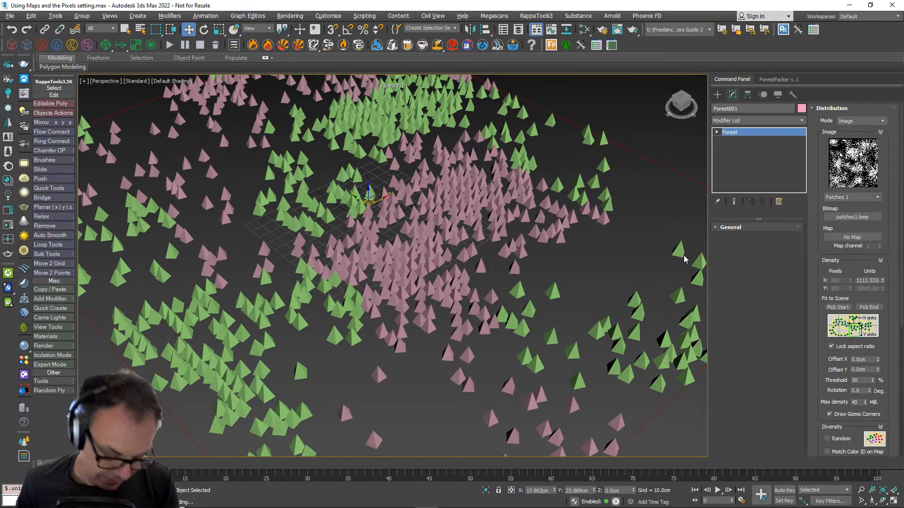
# - Delete all the bitmap nodes from the Slate Material Editor's view
pyautogui.press('m')
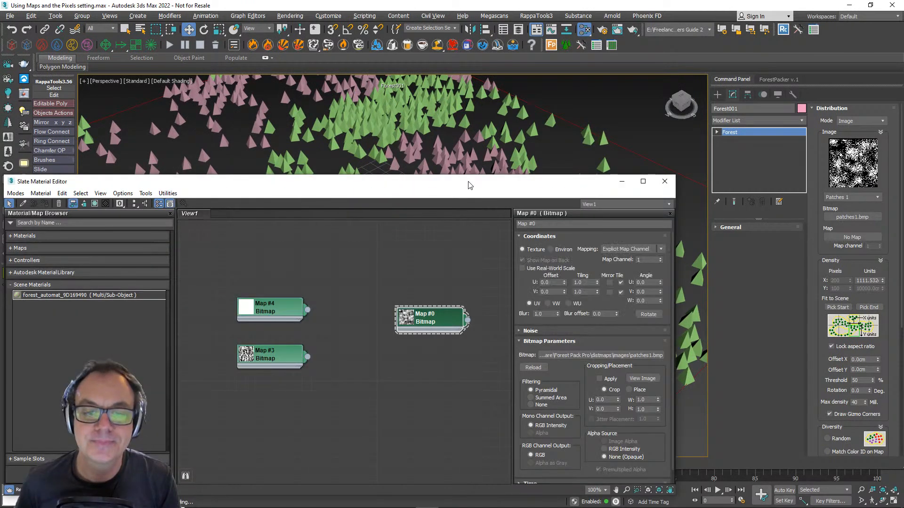
pyautogui.moveTo(468, 185); pyautogui.dragTo(337, 101)
pyautogui.press('Delete')
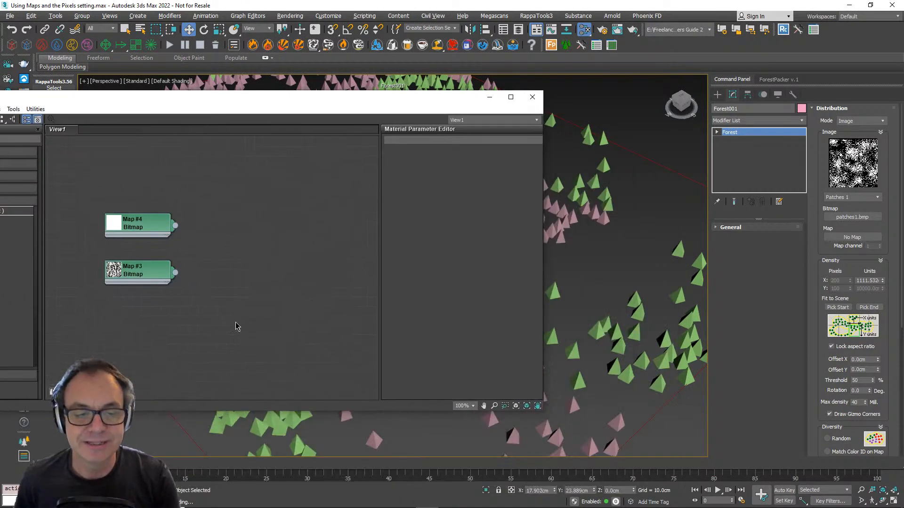
pyautogui.moveTo(236, 324); pyautogui.dragTo(119, 183)
pyautogui.press('Delete')
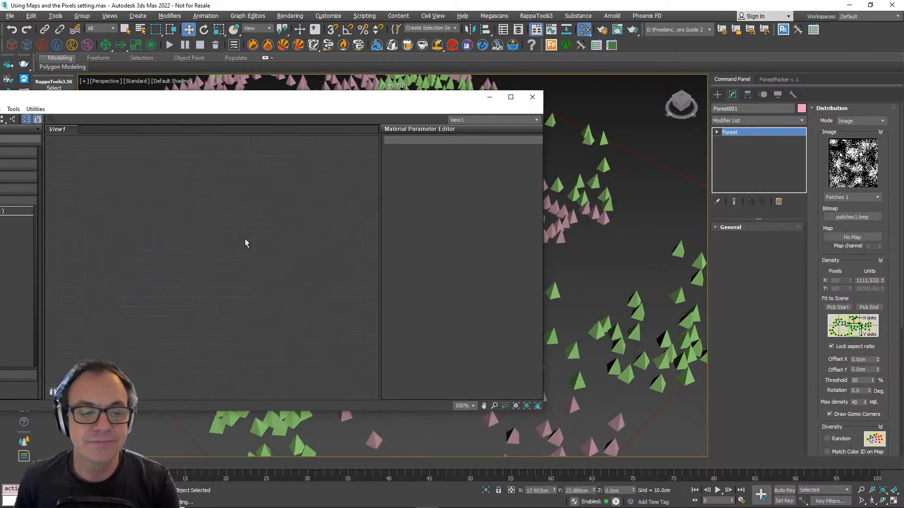
# - Load patches1.bmp from the distmaps images folder as the forest's distribution bitmap
pyautogui.click(853, 217)
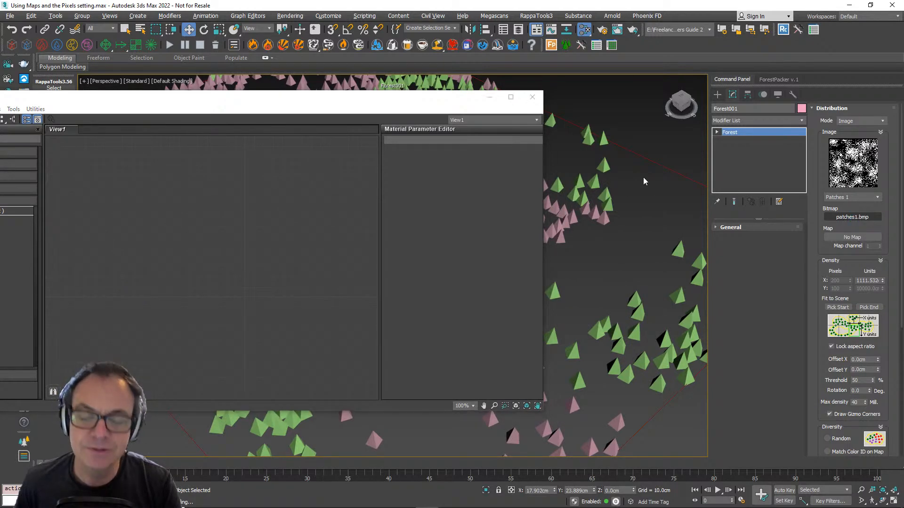
pyautogui.moveTo(493, 127); pyautogui.dragTo(609, 55)
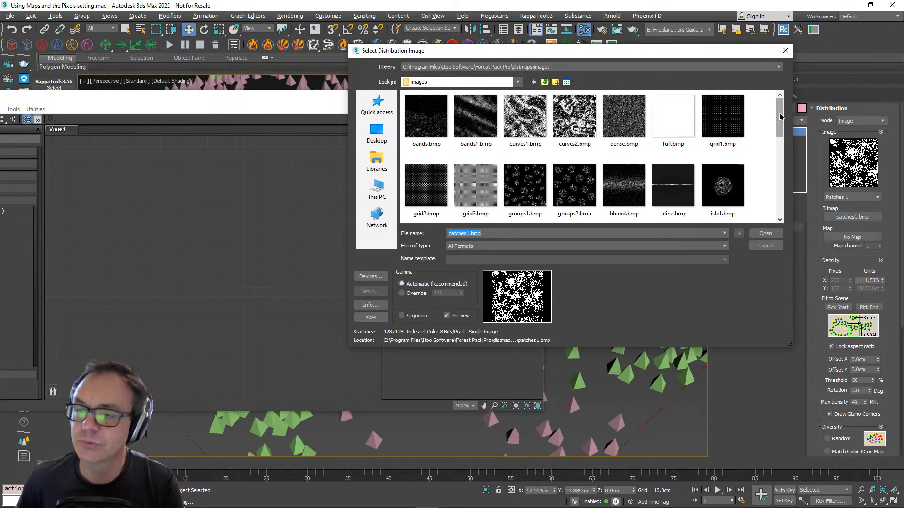
pyautogui.scroll(-3, 779, 116)
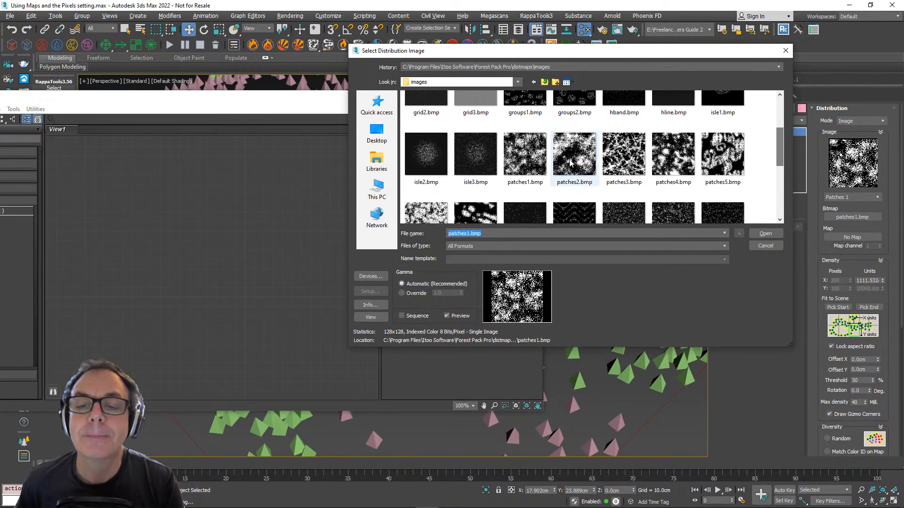
pyautogui.click(524, 160)
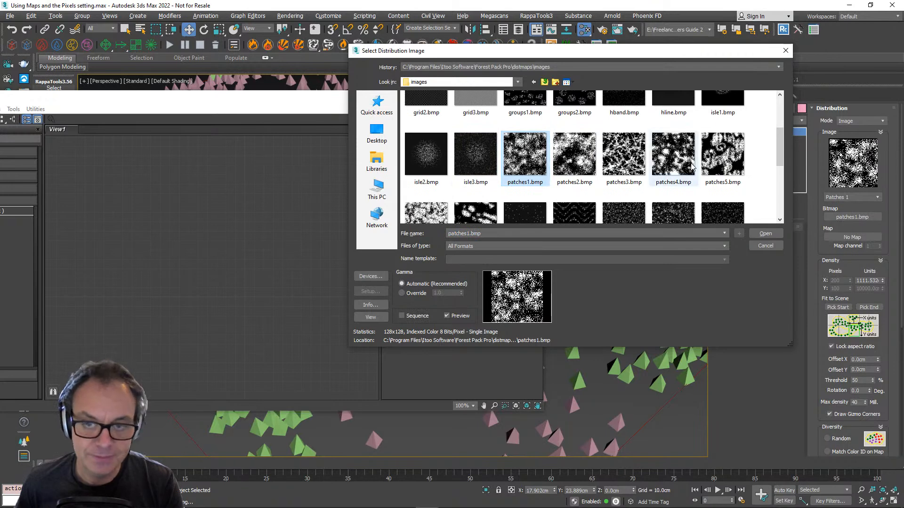
pyautogui.click(765, 233)
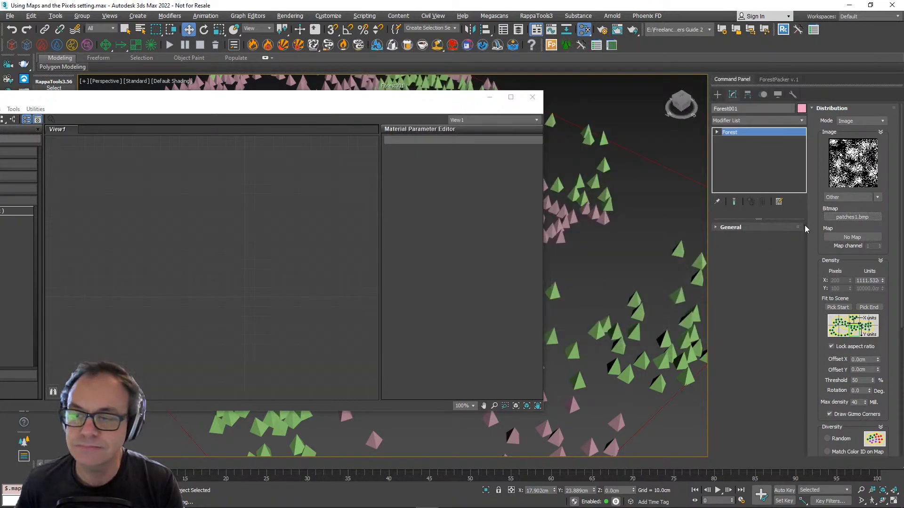
# - Bring patches1.bmp from the distribution images folder into the Slate Material Editor as a bitmap node
pyautogui.click(852, 219)
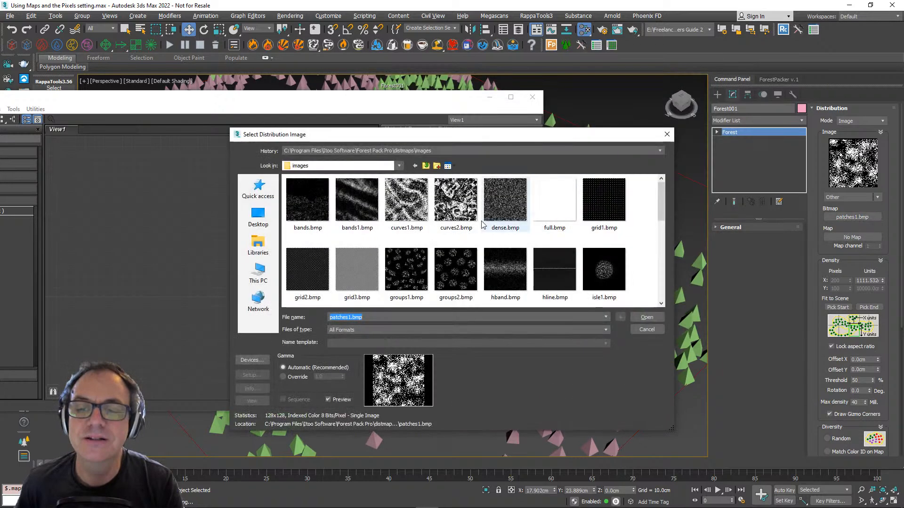
pyautogui.scroll(-3, 556, 271)
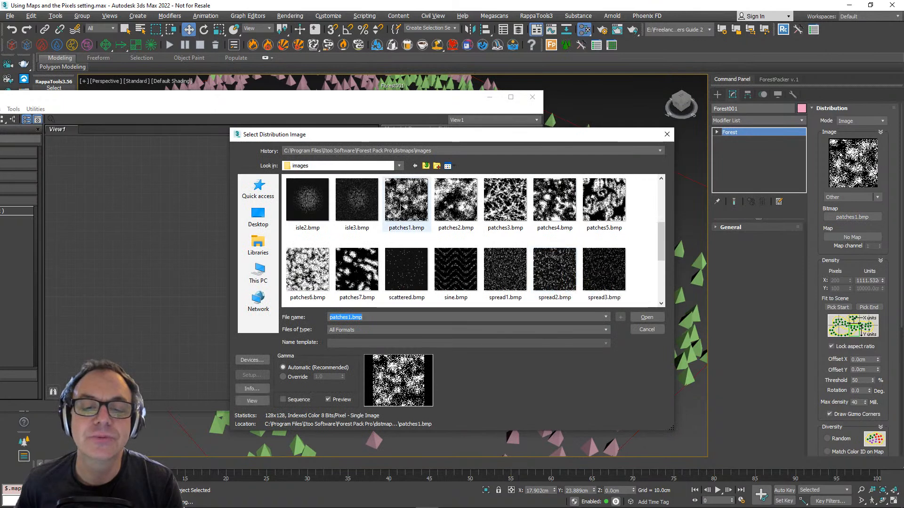
pyautogui.moveTo(400, 207); pyautogui.dragTo(177, 229)
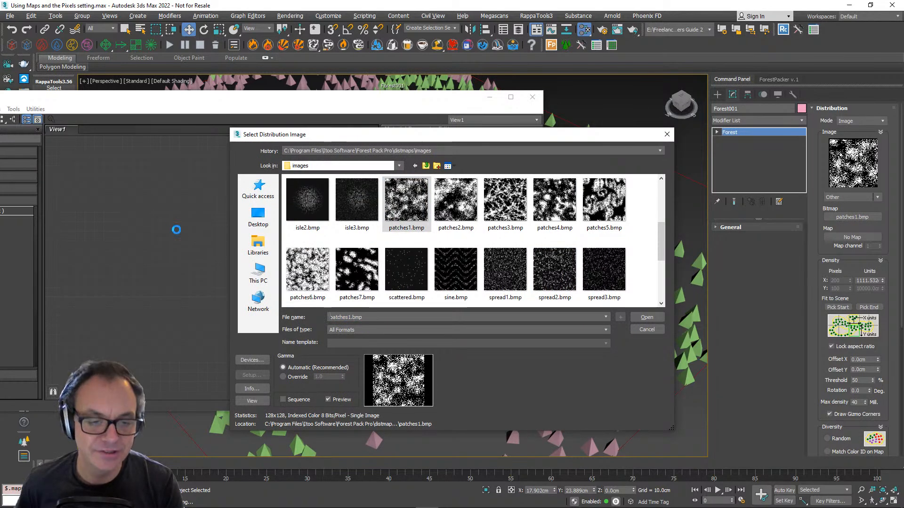
pyautogui.click(667, 134)
# - Assign the patches1.bmp node to the forest's distribution Map slot as an instance and close the material editor
pyautogui.moveTo(181, 240); pyautogui.dragTo(849, 239)
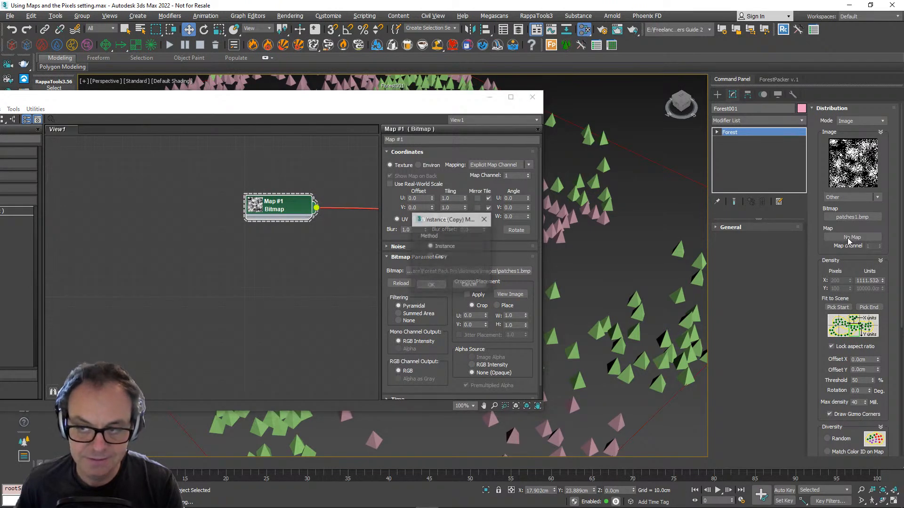
pyautogui.click(435, 284)
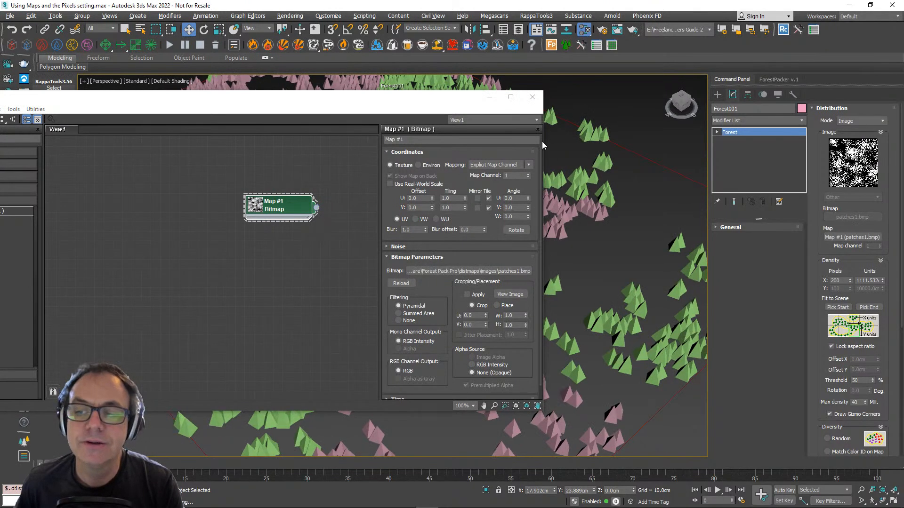
pyautogui.click(532, 97)
# - Set the distribution density's X Pixels to 100 and reduce its X Units to about 1052 cm
pyautogui.doubleClick(836, 281)
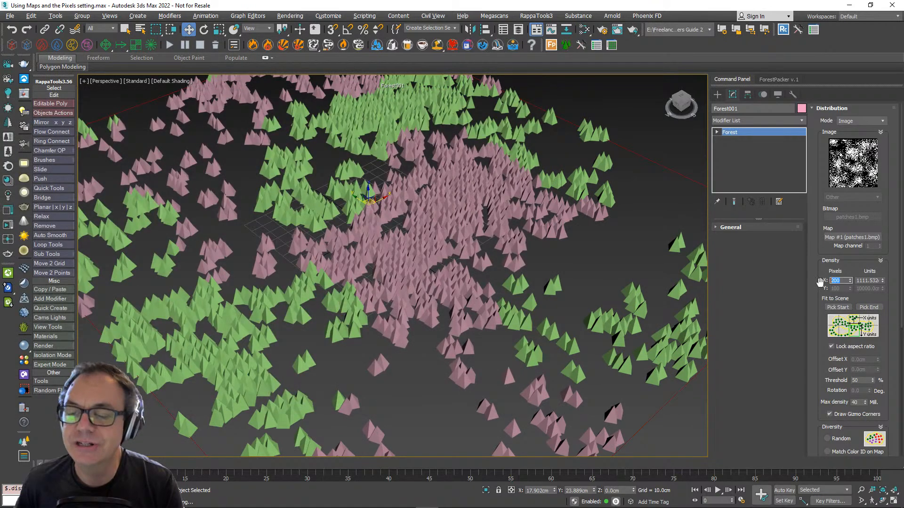
pyautogui.write('100')
pyautogui.press('Return')
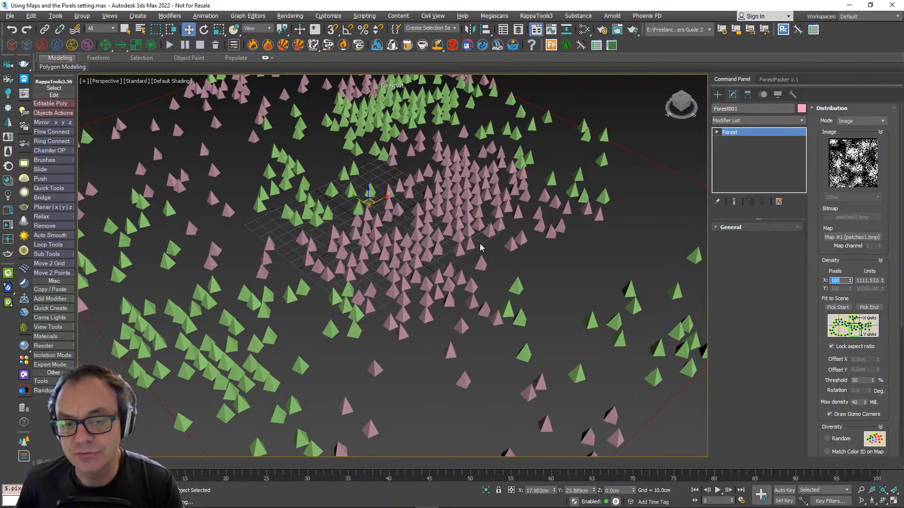
pyautogui.moveTo(883, 280)
pyautogui.mouseDown()
pyautogui.moveTo(879, 264)
pyautogui.moveTo(882, 287)
pyautogui.mouseUp()
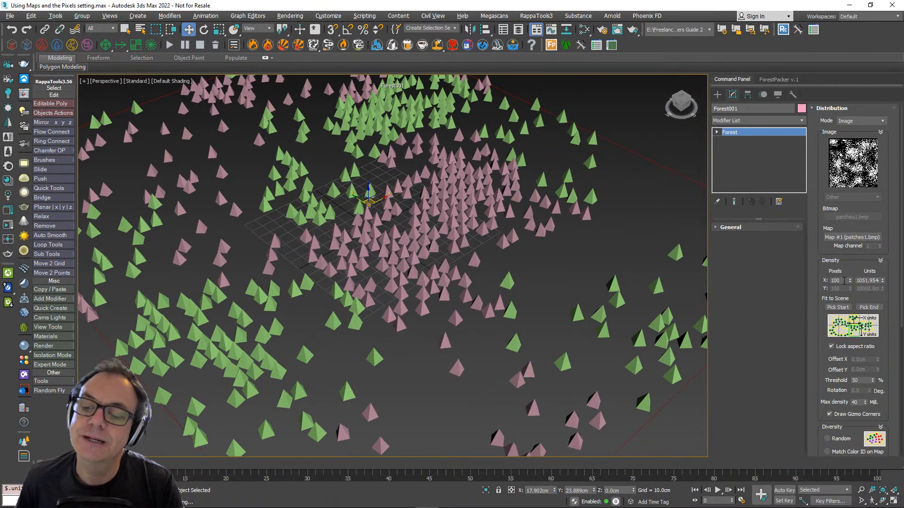
# - Try X Pixels values of 200, 300 and 400 for the distribution density, and set it back to 200
pyautogui.doubleClick(842, 281)
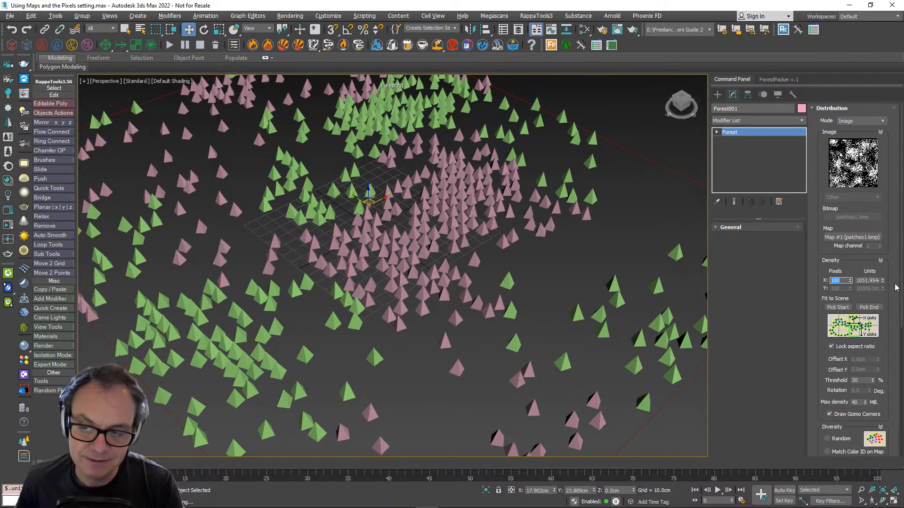
pyautogui.write('200')
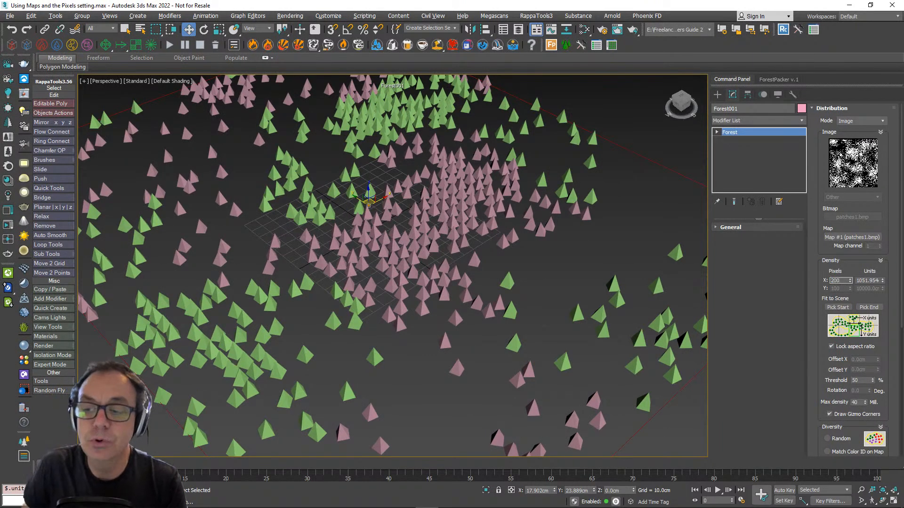
pyautogui.press('Return')
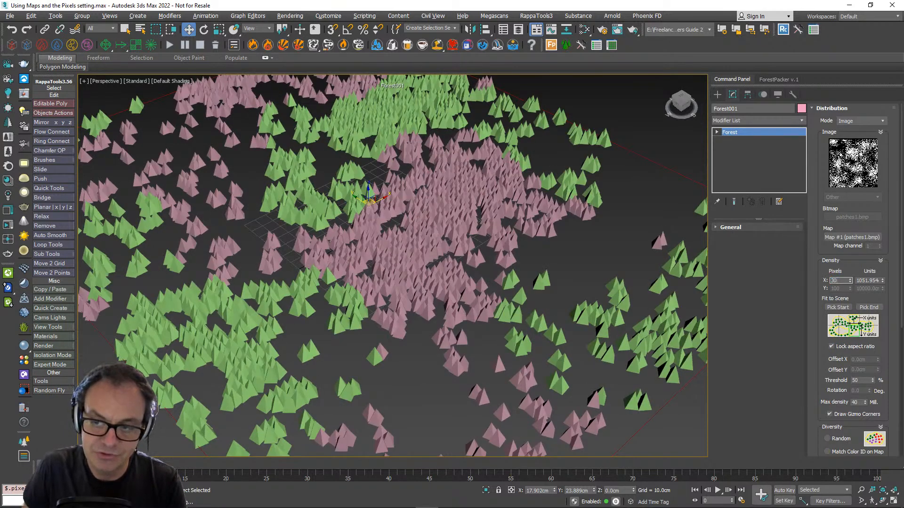
pyautogui.write('400')
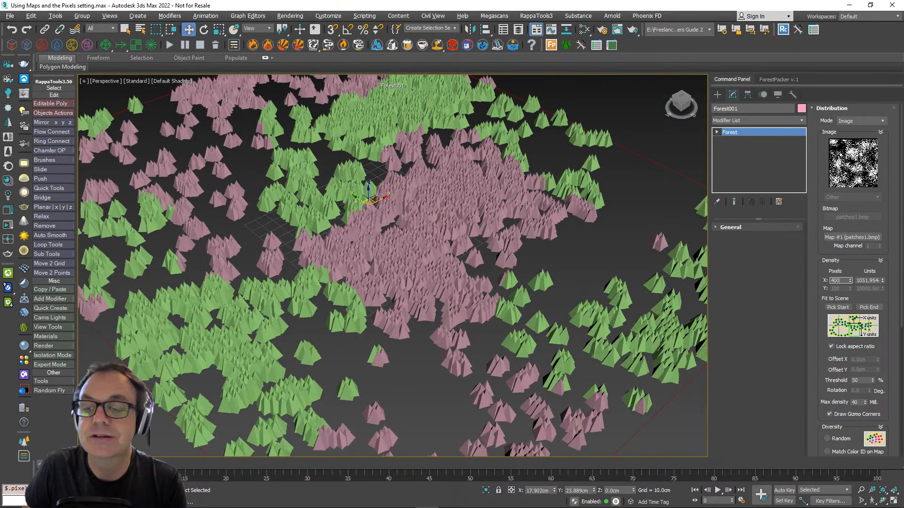
pyautogui.press('Return')
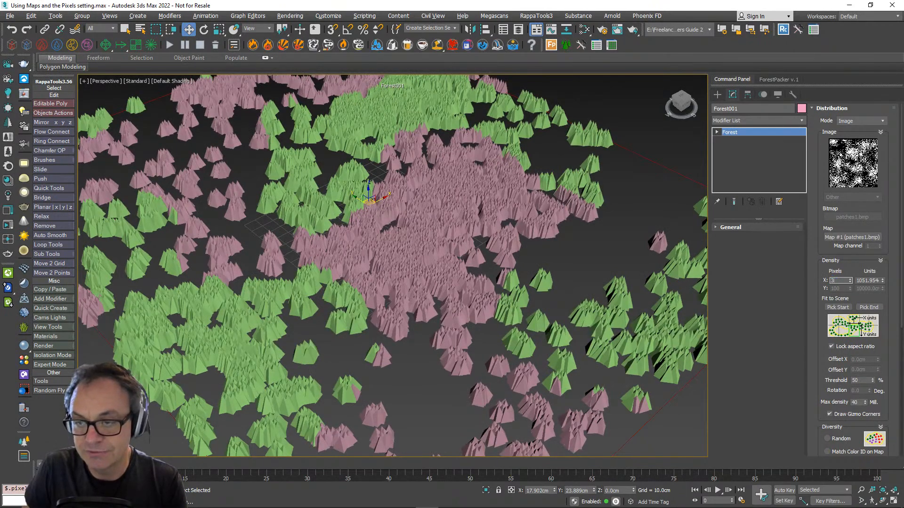
pyautogui.press('Return')
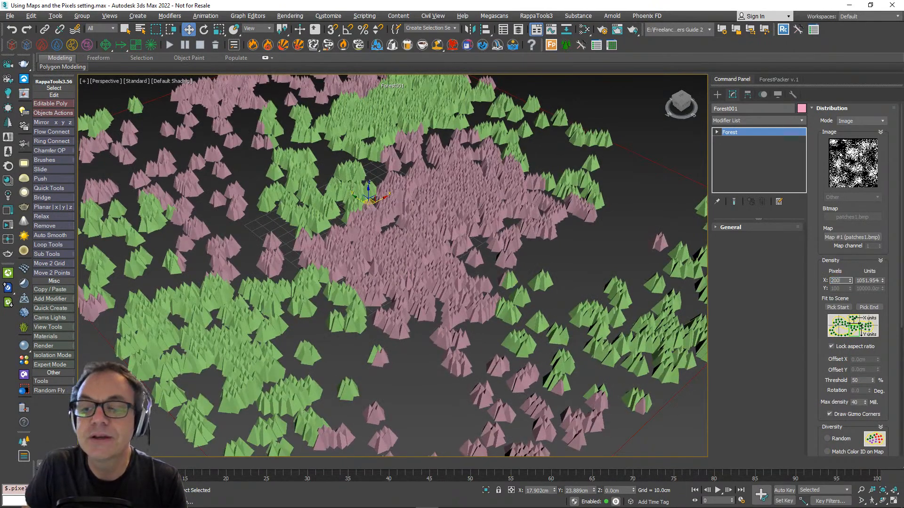
pyautogui.press('Return')
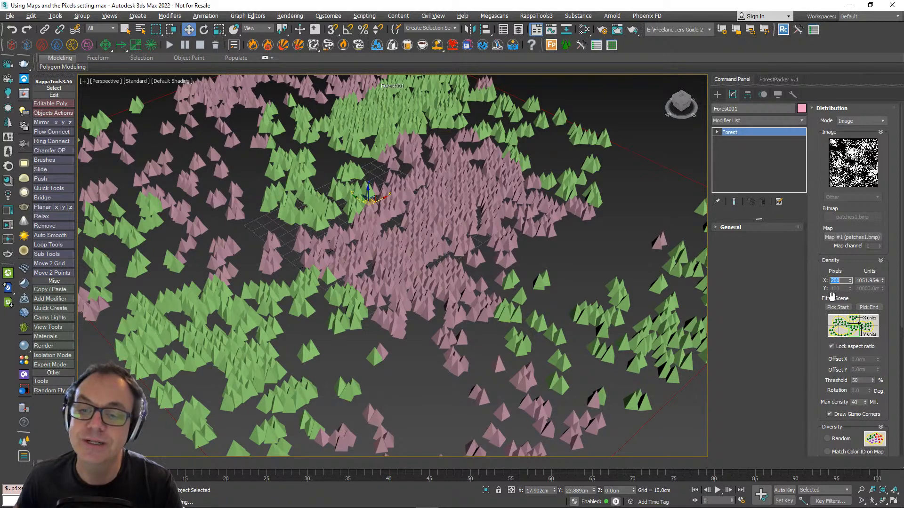
# - Try an X Pixels value of 150 for the distribution density, and restore it to 200
pyautogui.write('150')
pyautogui.press('Return')
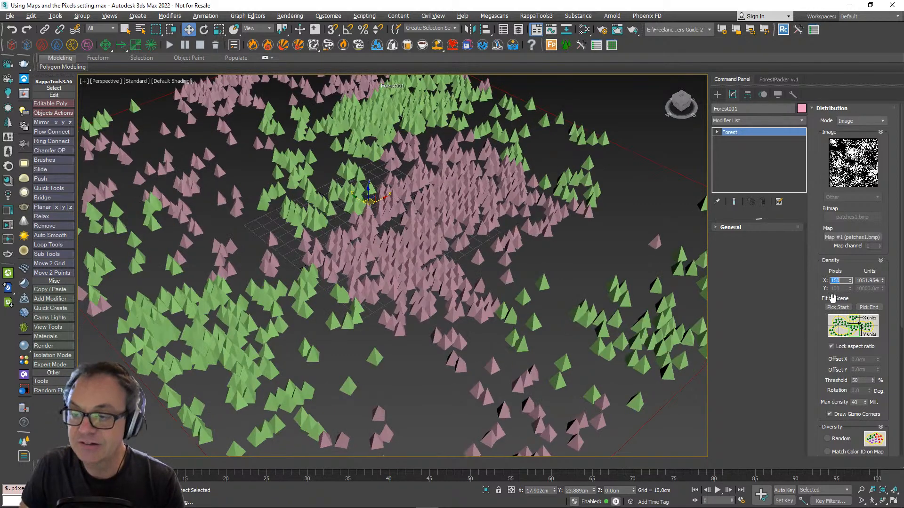
pyautogui.write('200')
pyautogui.press('Return')
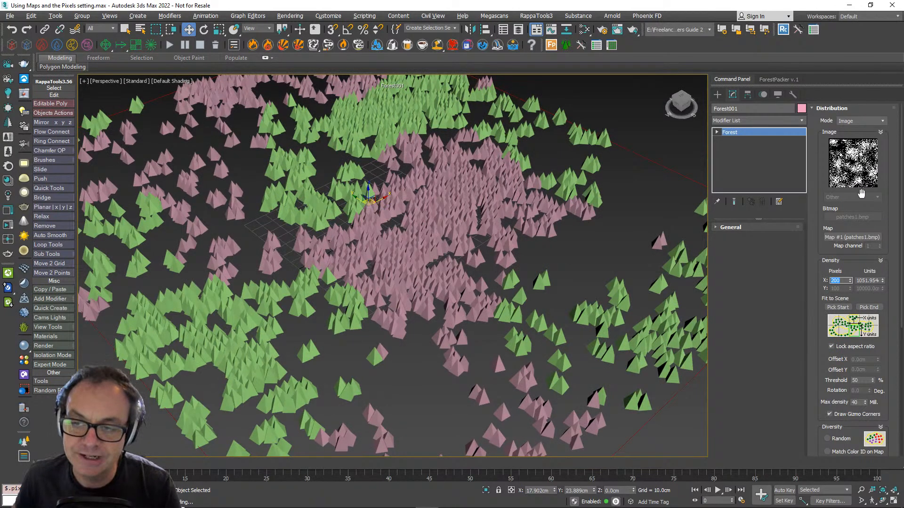
# - Enable random Translation in the forest's Transform settings and collapse that rollout
pyautogui.scroll(-5, 814, 324)
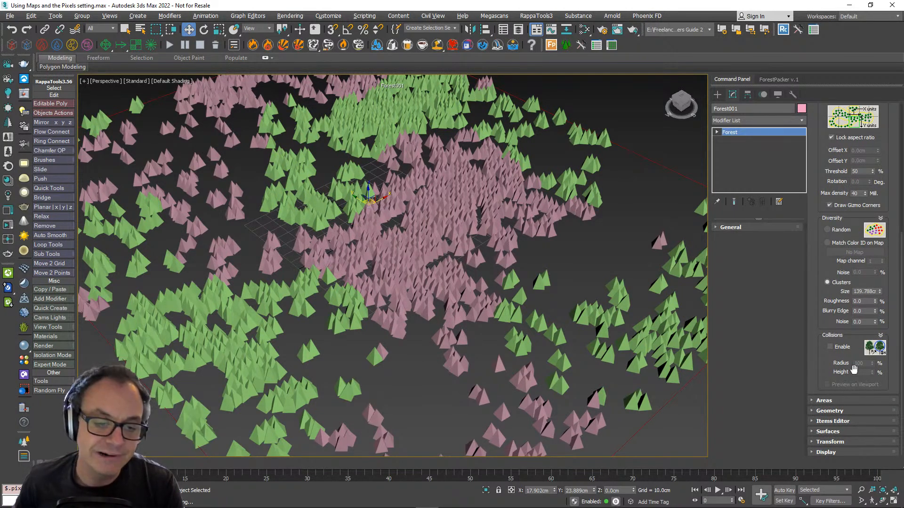
pyautogui.click(831, 441)
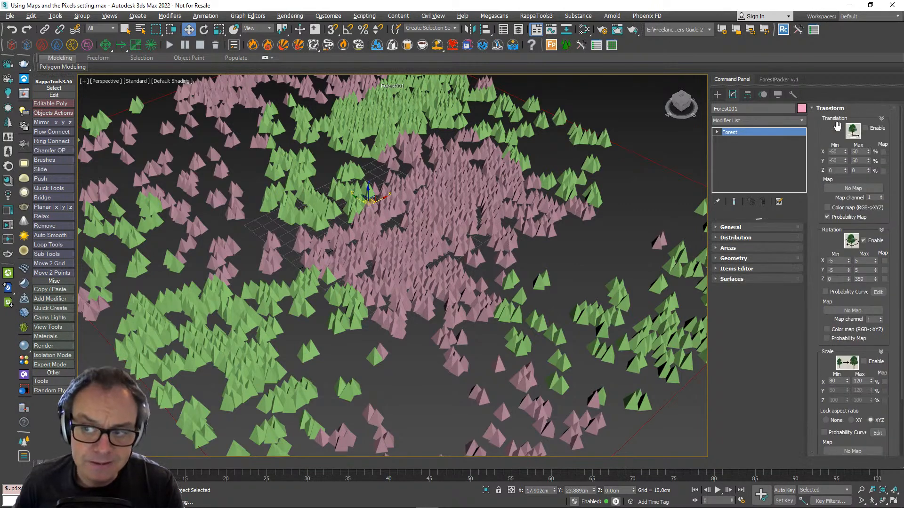
pyautogui.click(876, 129)
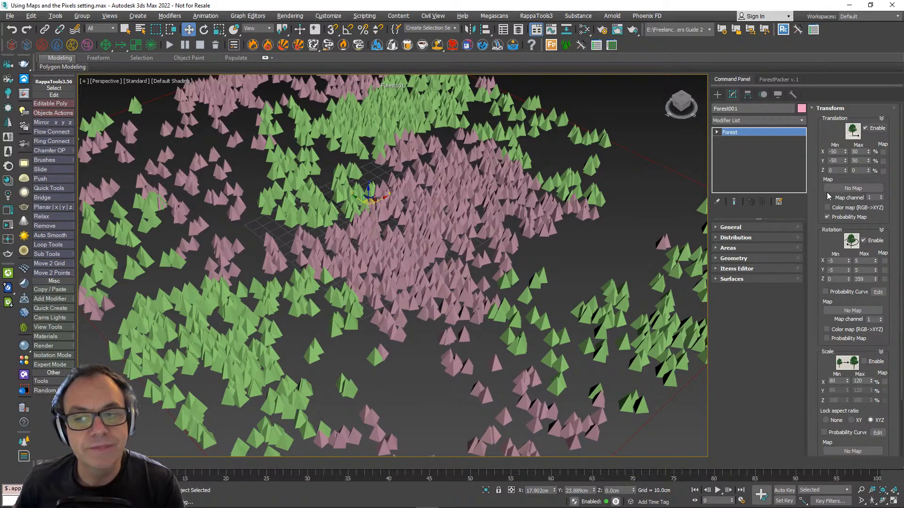
pyautogui.click(817, 109)
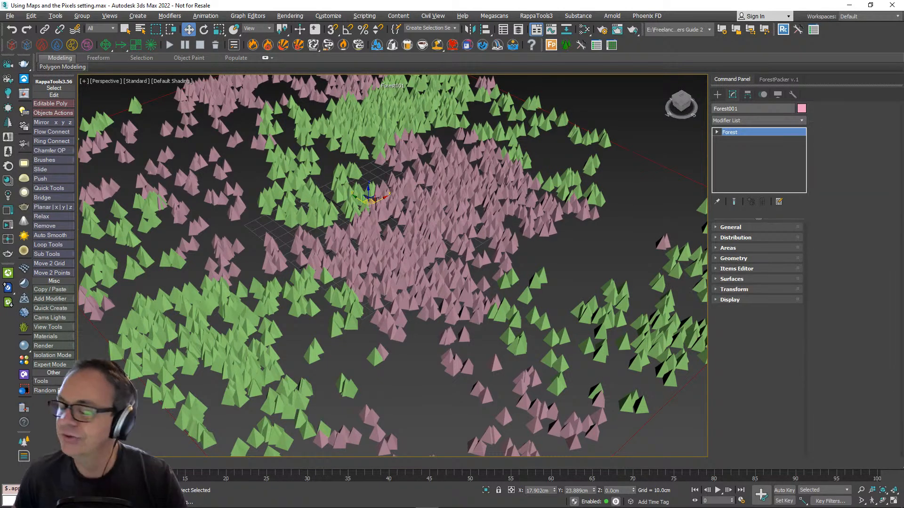